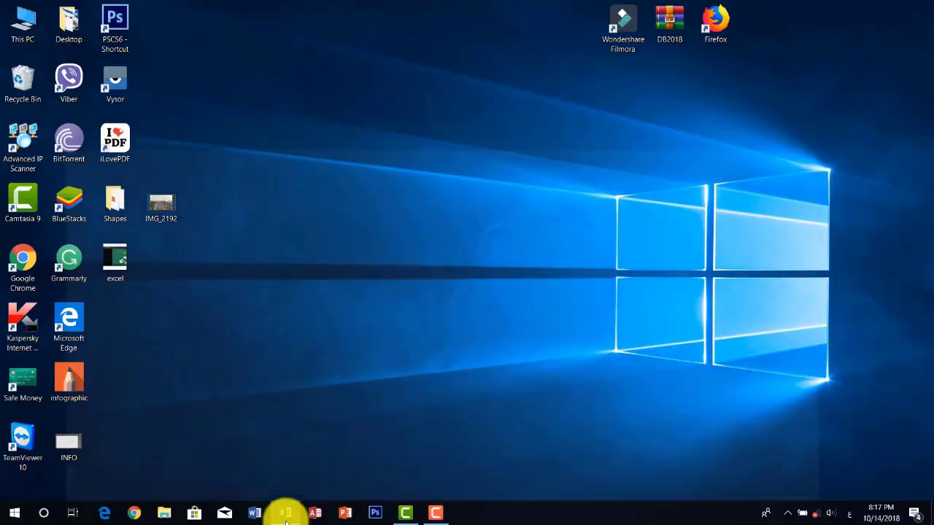
Open the RainingData workbook holding the rainfall table for 13 locations
{"action": "left_click", "coordinate": [284, 512]}
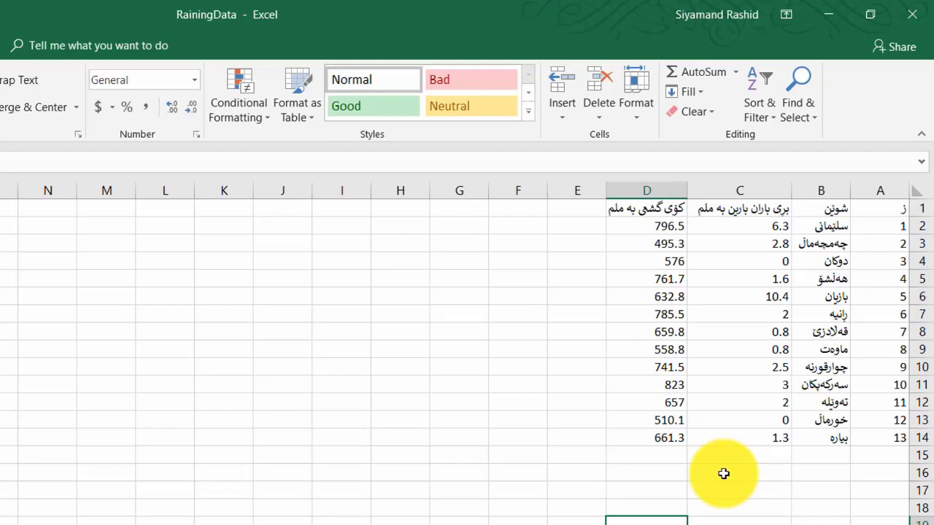
Practise range selections, then select the place names and rainfall amounts in B1:C14
{"action": "mouse_move", "coordinate": [259, 470]}
{"action": "left_mouse_down"}
{"action": "mouse_move", "coordinate": [417, 493]}
{"action": "mouse_move", "coordinate": [531, 494]}
{"action": "mouse_move", "coordinate": [574, 469]}
{"action": "mouse_move", "coordinate": [292, 488]}
{"action": "mouse_move", "coordinate": [288, 290]}
{"action": "left_mouse_up"}
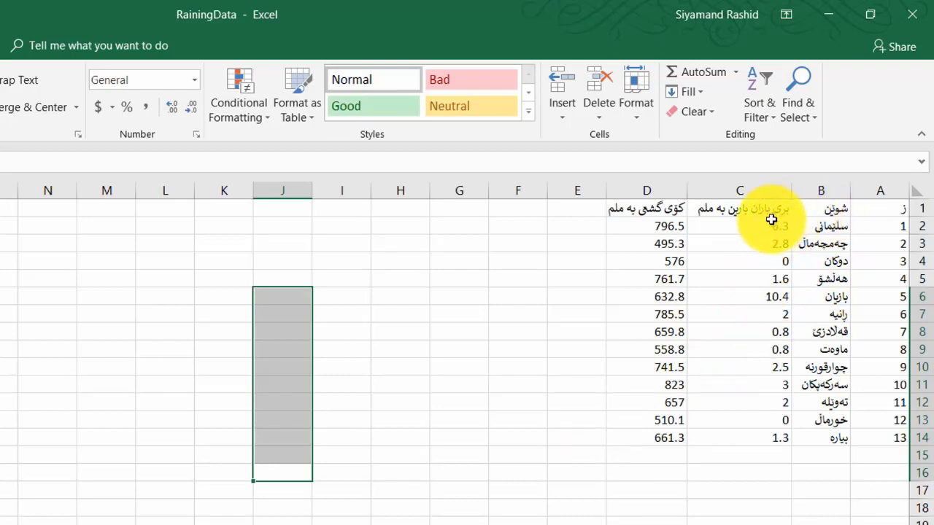
{"action": "left_click_drag", "start_coordinate": [757, 217], "coordinate": [758, 411]}
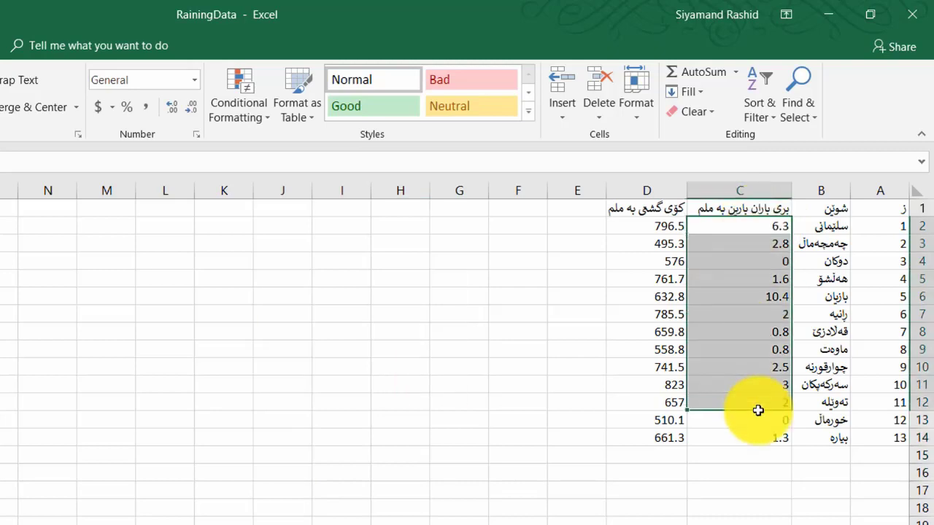
{"action": "left_click", "coordinate": [646, 191]}
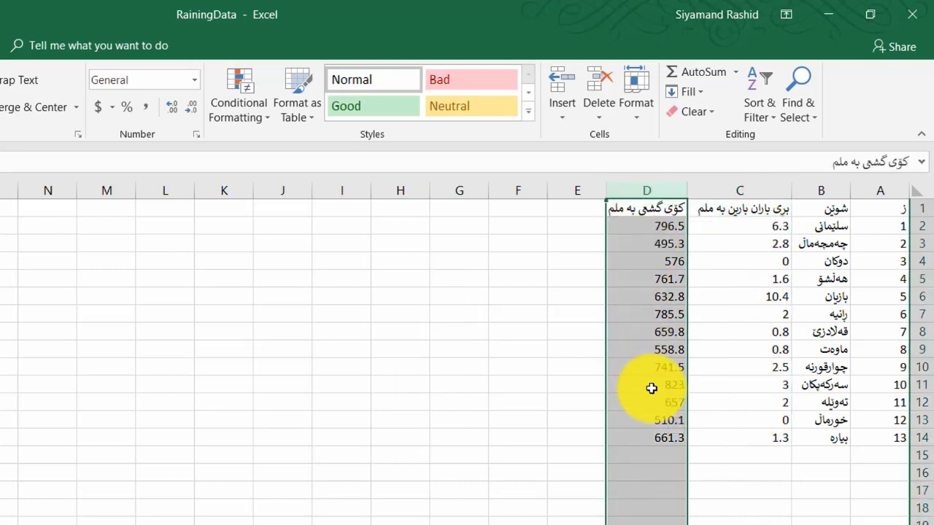
{"action": "left_click_drag", "start_coordinate": [827, 208], "coordinate": [734, 431]}
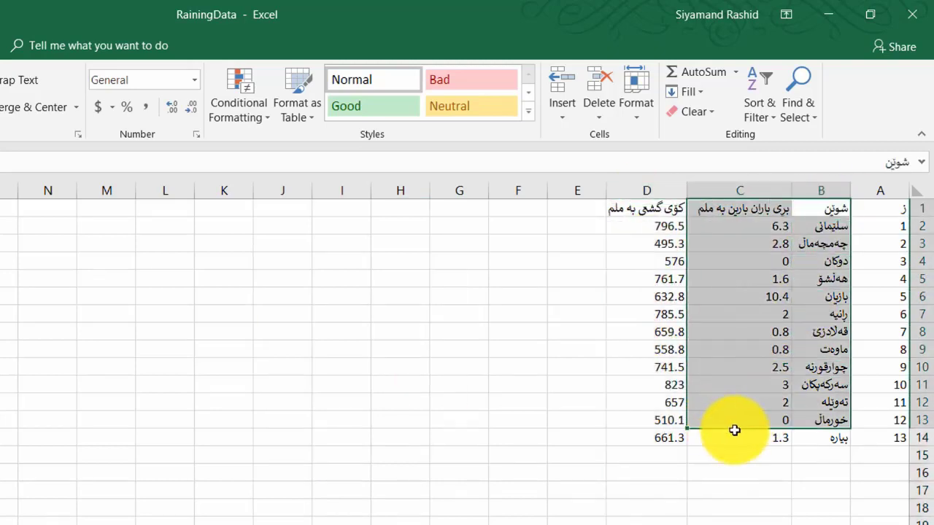
{"action": "left_click", "coordinate": [537, 387]}
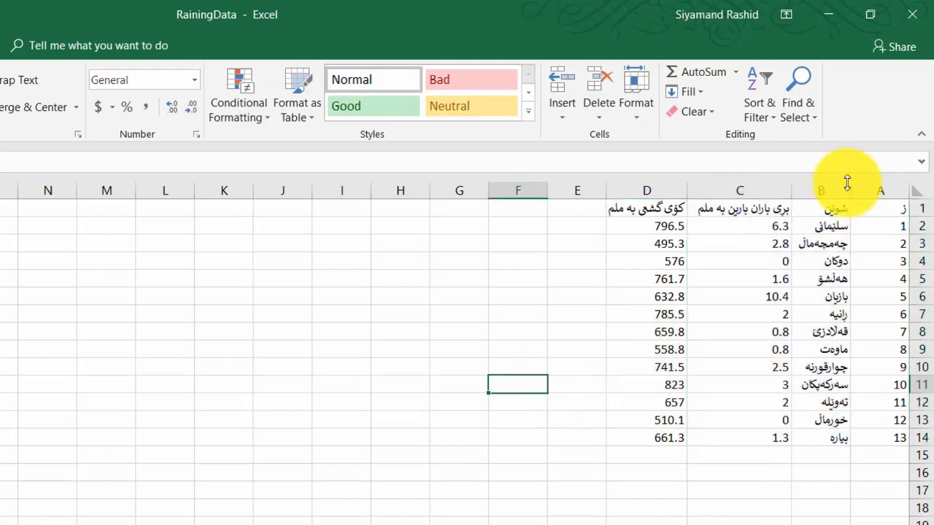
{"action": "left_click_drag", "start_coordinate": [825, 211], "coordinate": [823, 404]}
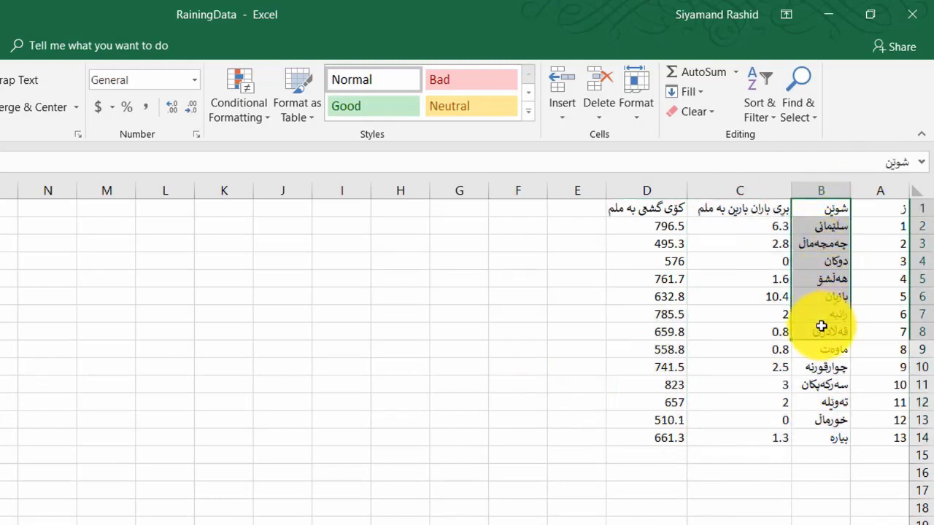
{"action": "left_click_drag", "start_coordinate": [824, 405], "coordinate": [777, 434]}
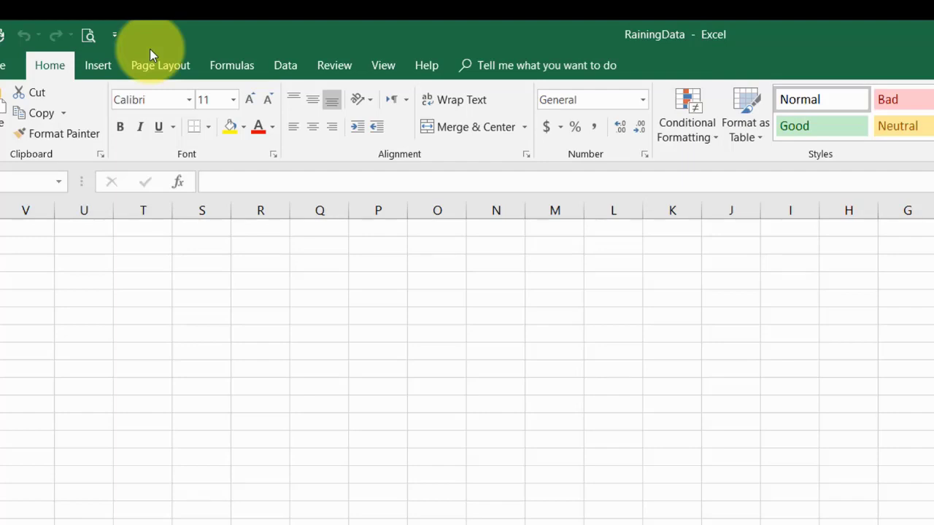
Show the Insert ribbon's chart options after a brief look at Review
{"action": "left_click", "coordinate": [111, 65]}
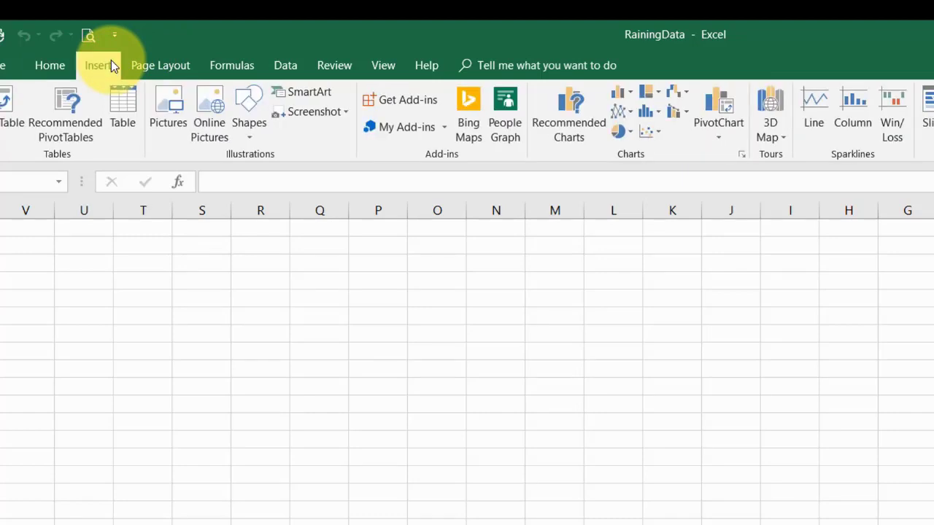
{"action": "left_click", "coordinate": [318, 65]}
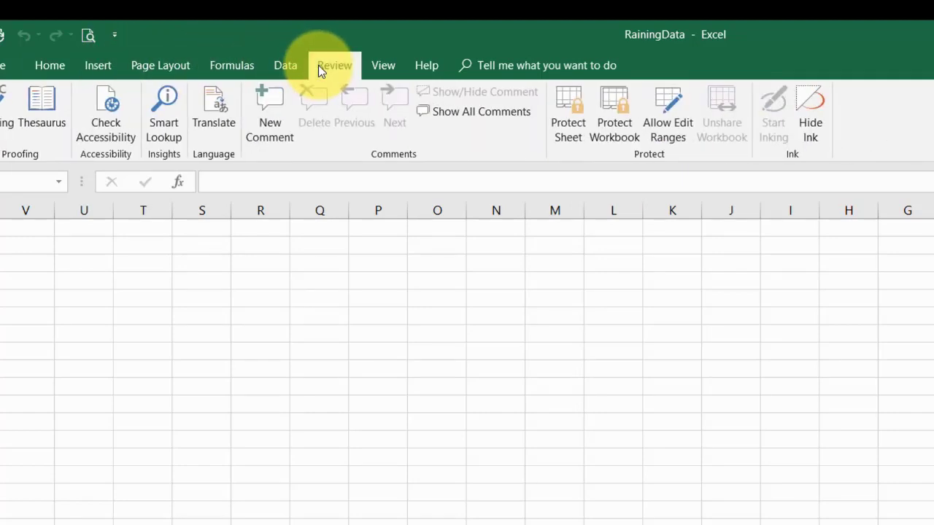
{"action": "left_click", "coordinate": [108, 63]}
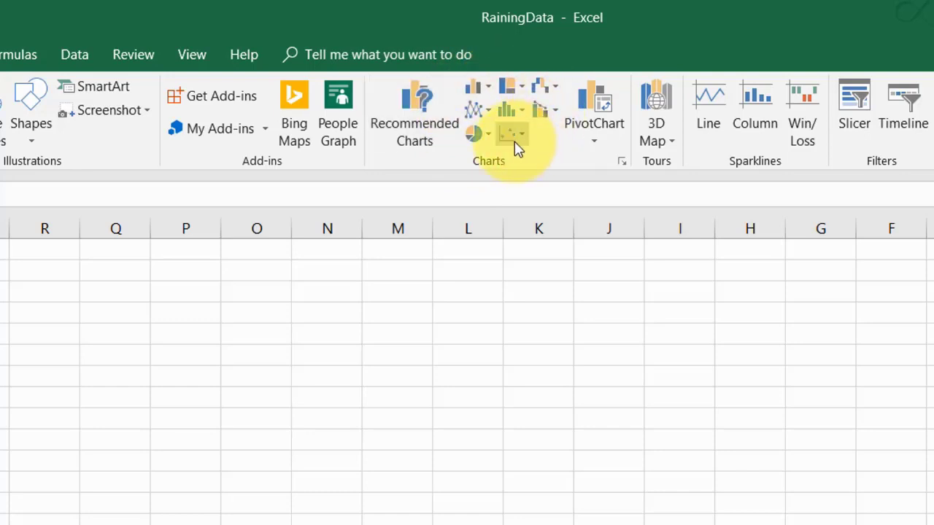
Preview bar, line, pie and area charts, then insert a Clustered Column chart of rainfall
{"action": "left_click", "coordinate": [624, 163]}
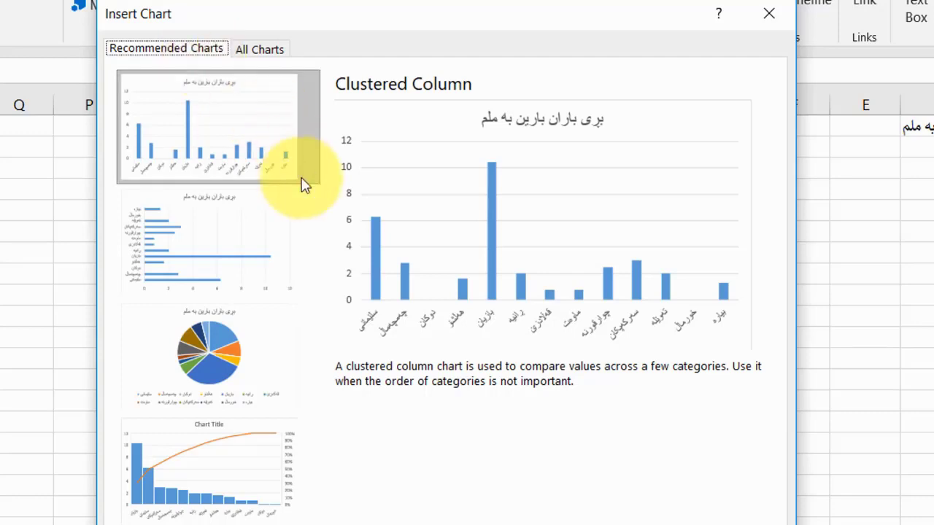
{"action": "left_click", "coordinate": [204, 255]}
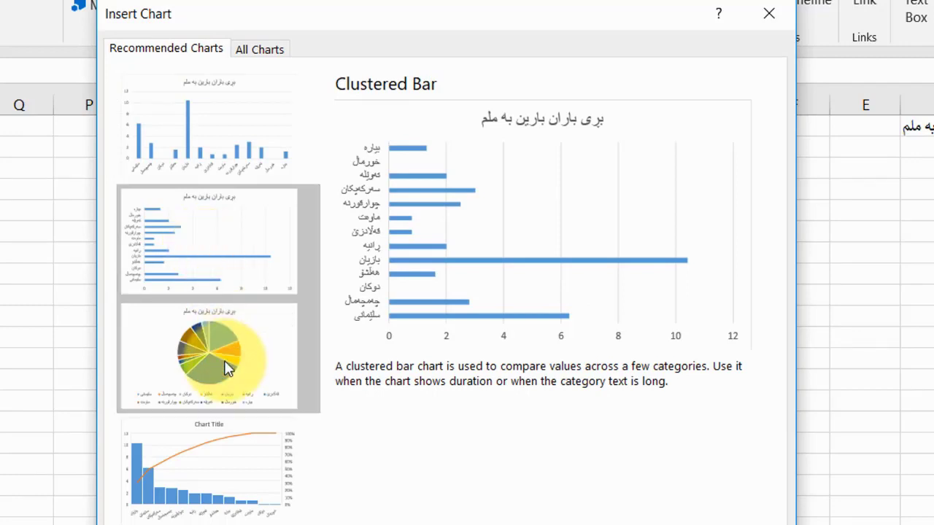
{"action": "left_click", "coordinate": [260, 46]}
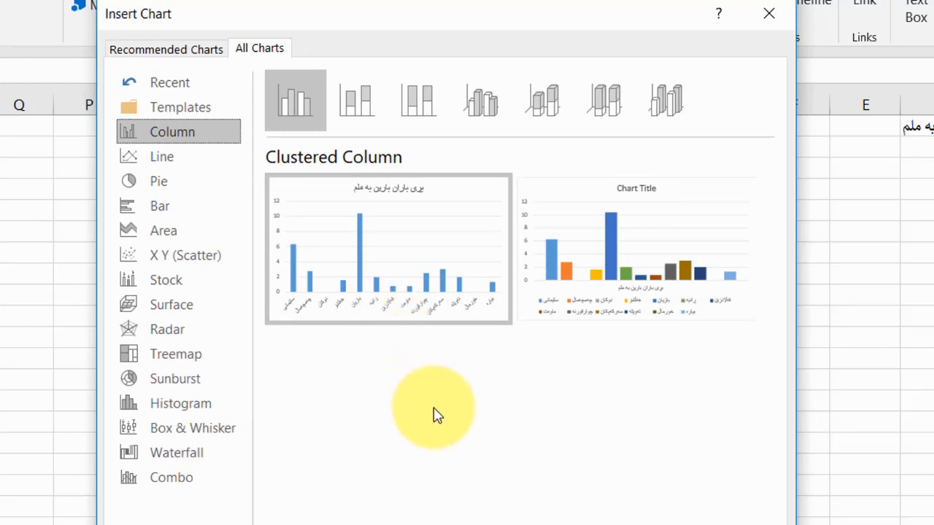
{"action": "left_click", "coordinate": [188, 159]}
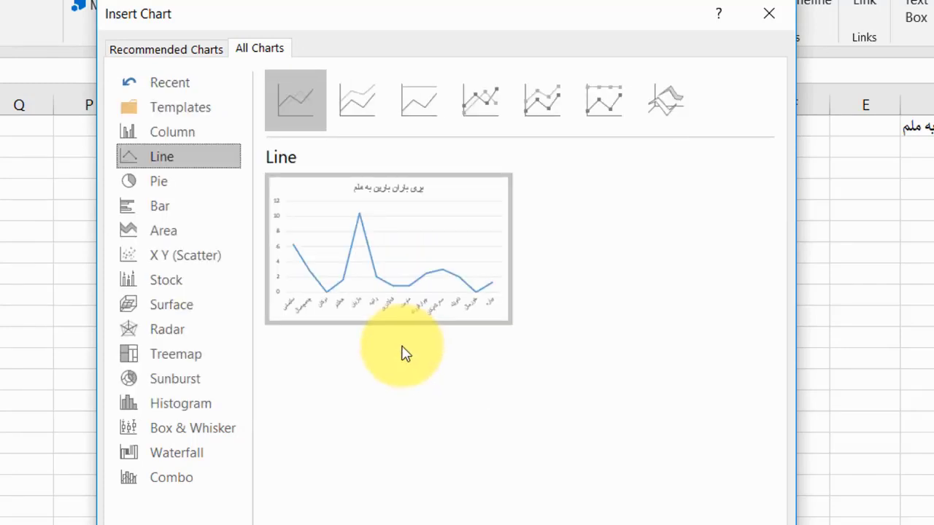
{"action": "left_click", "coordinate": [163, 190]}
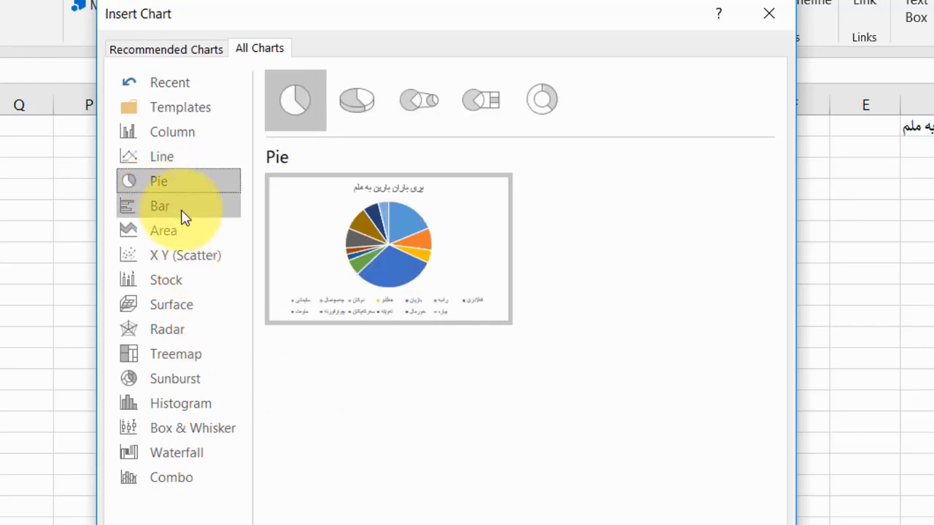
{"action": "left_click", "coordinate": [175, 214]}
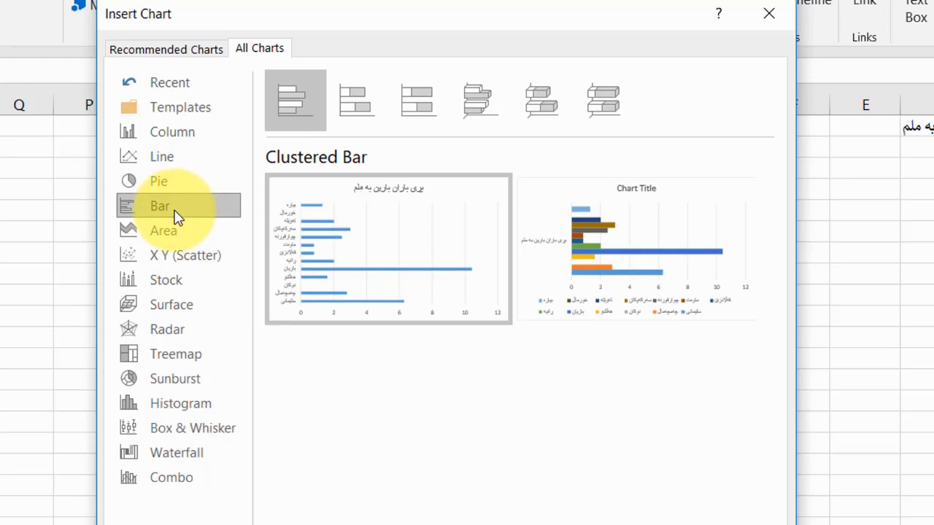
{"action": "left_click", "coordinate": [180, 243]}
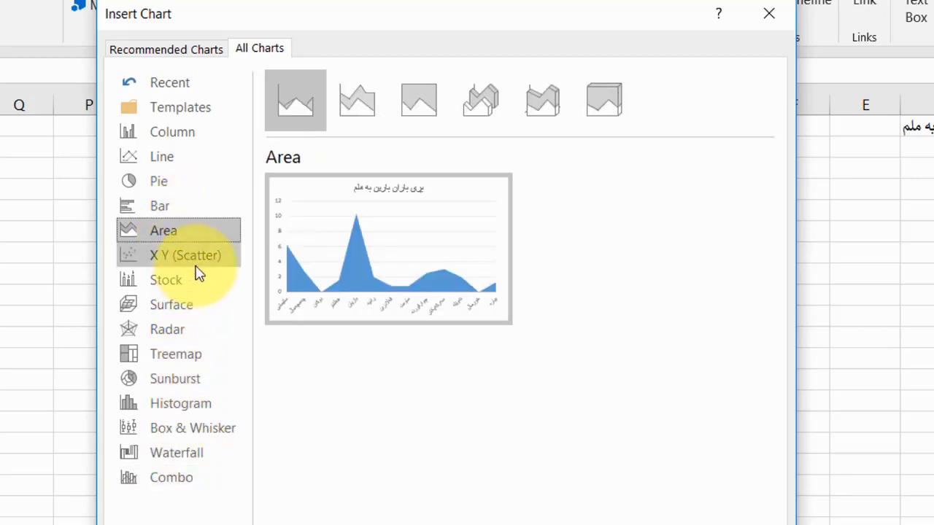
{"action": "left_click", "coordinate": [173, 141]}
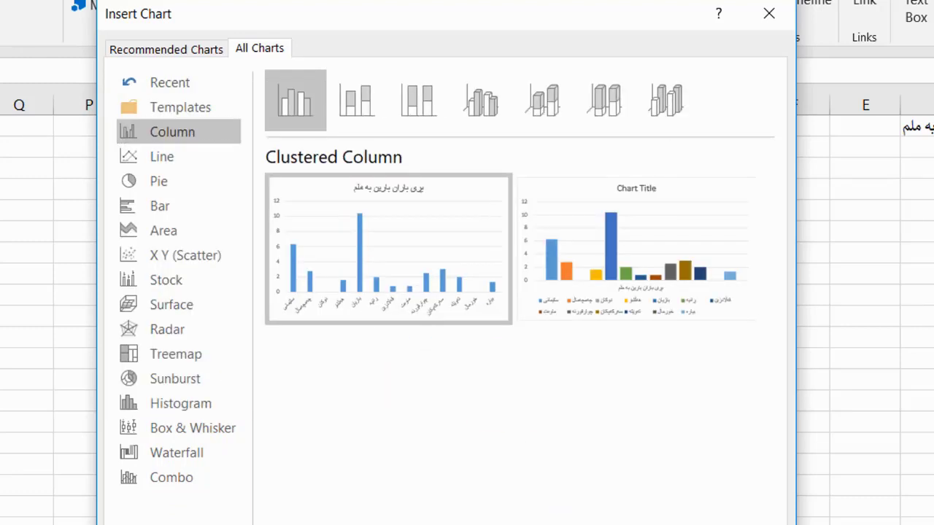
{"action": "key", "text": "Return"}
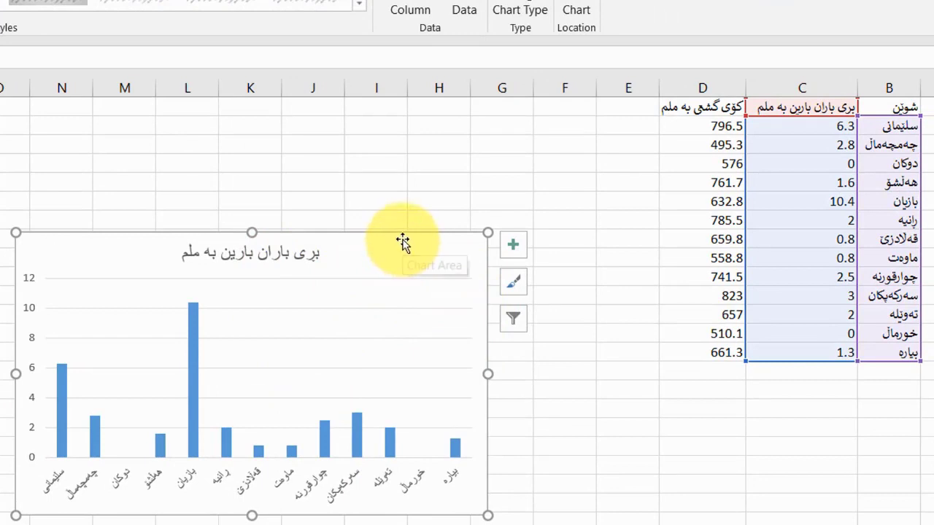
Move the chart up and left, inspect its title, series and axis, then reselect it
{"action": "left_click_drag", "start_coordinate": [403, 248], "coordinate": [388, 197]}
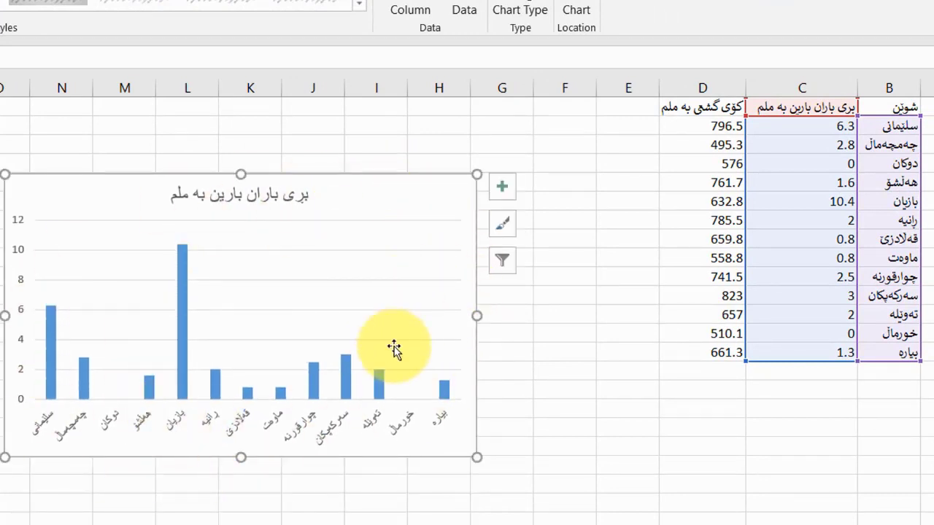
{"action": "left_click", "coordinate": [268, 195]}
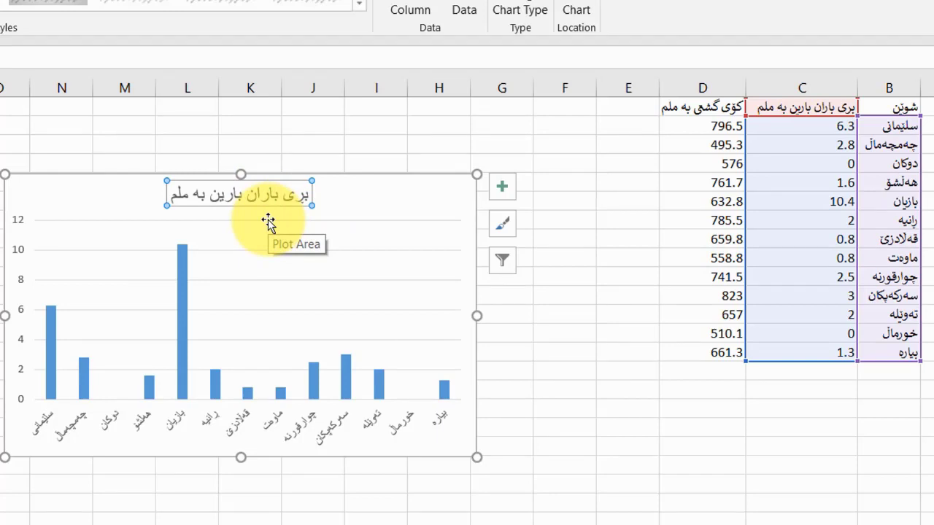
{"action": "left_click", "coordinate": [190, 383]}
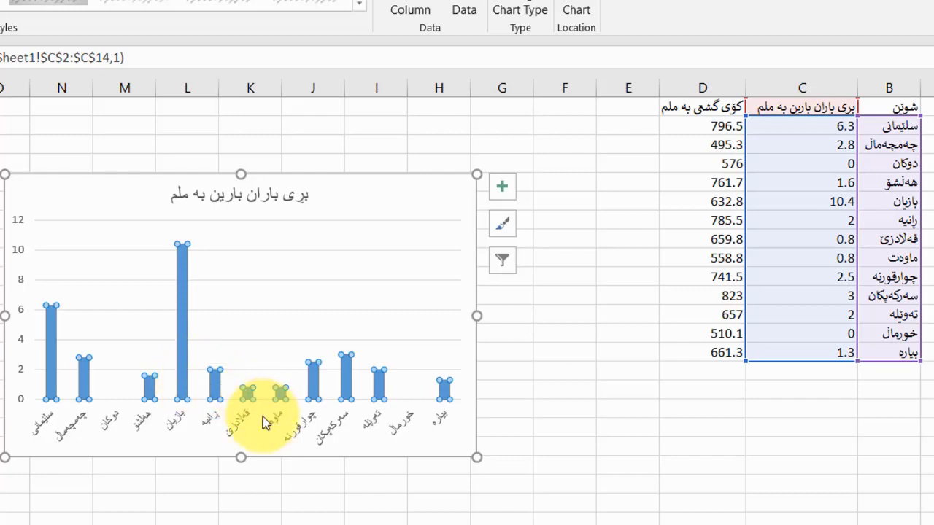
{"action": "left_click", "coordinate": [240, 432]}
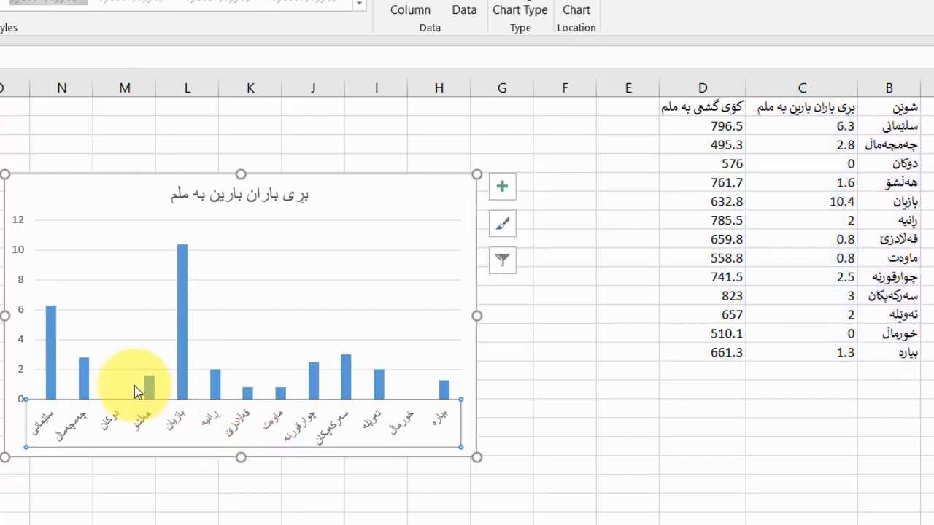
{"action": "key", "text": "Escape"}
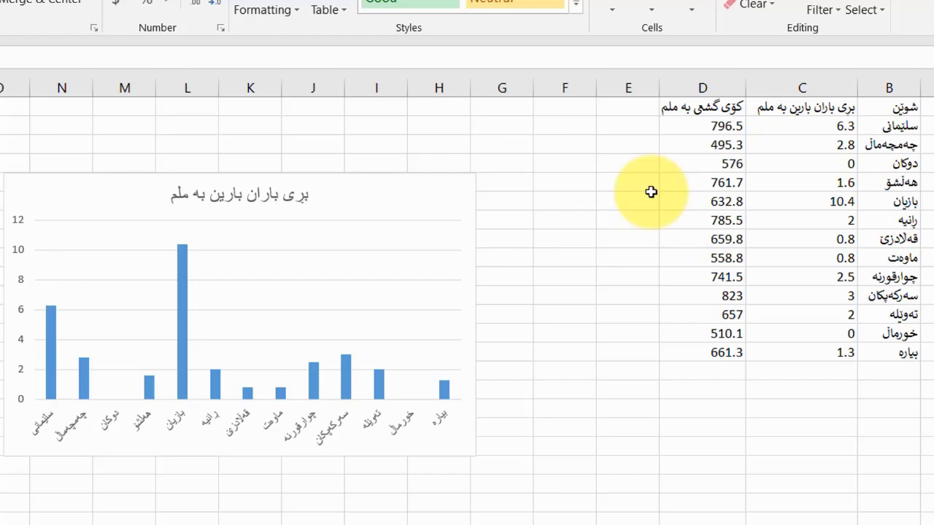
{"action": "left_click", "coordinate": [447, 189]}
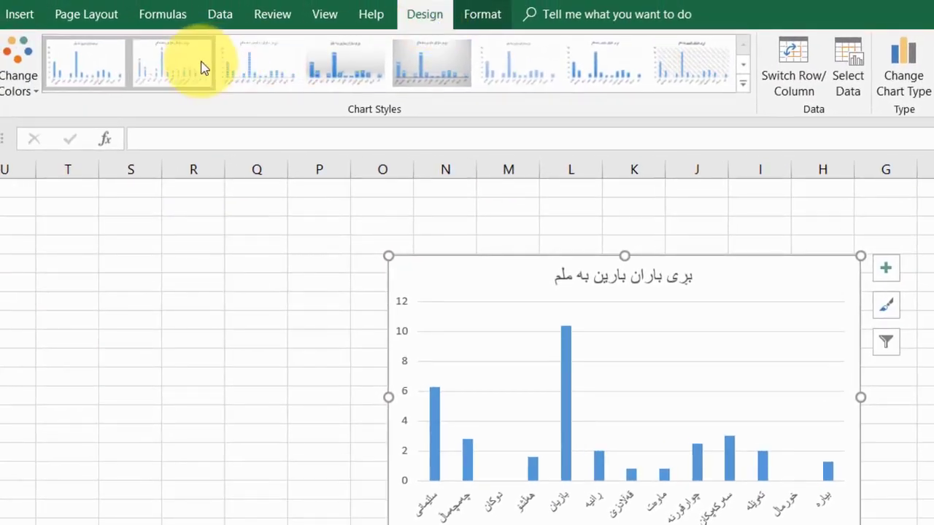
Apply chart Style 8 for a hatched plot background and bold title
{"action": "left_click", "coordinate": [744, 85]}
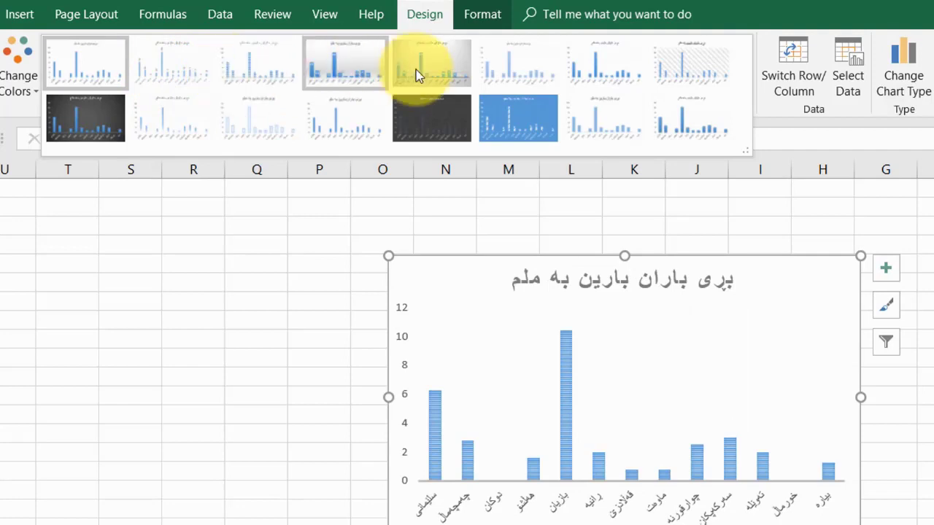
{"action": "left_click", "coordinate": [677, 62]}
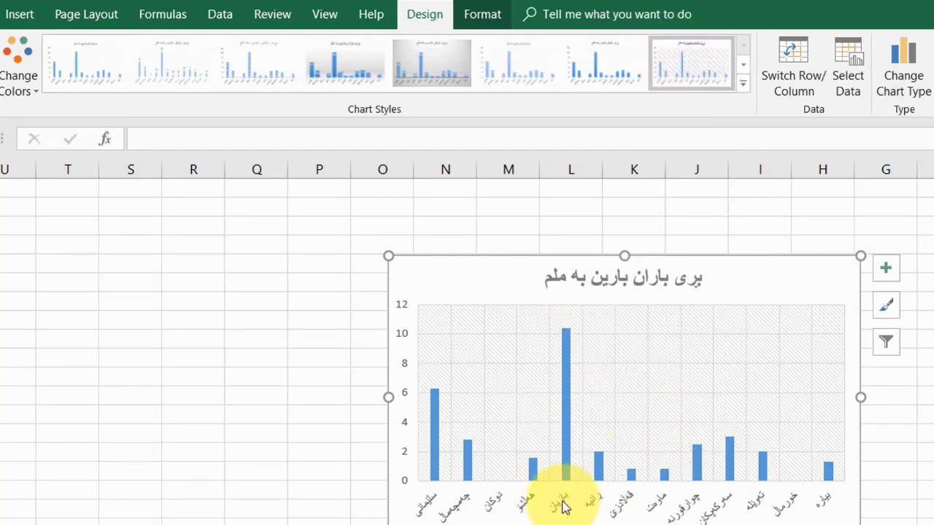
{"action": "left_click", "coordinate": [898, 81]}
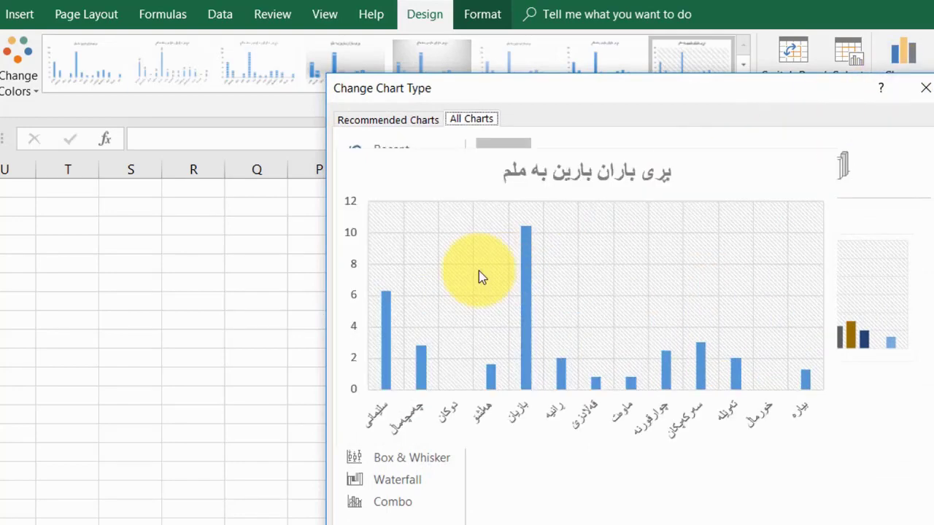
Convert the rainfall column chart into a Pie chart
{"action": "left_click", "coordinate": [398, 239]}
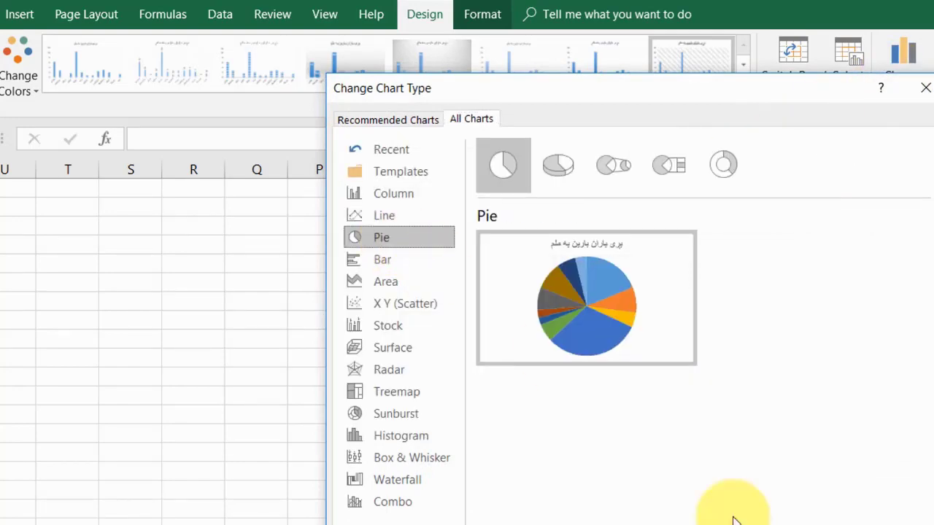
{"action": "key", "text": "Return"}
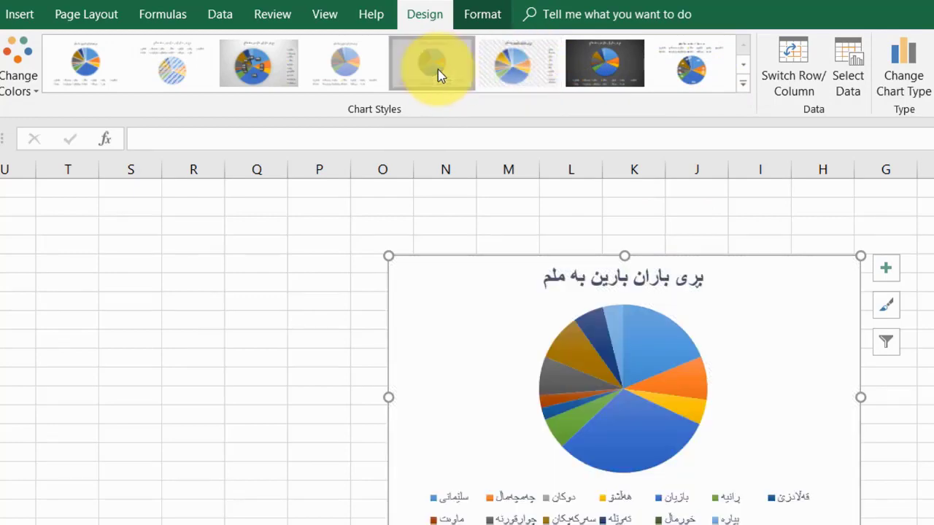
Try several pie styles, settling on one labelling slices with place name and percentage
{"action": "left_click", "coordinate": [437, 69]}
{"action": "left_click", "coordinate": [436, 500]}
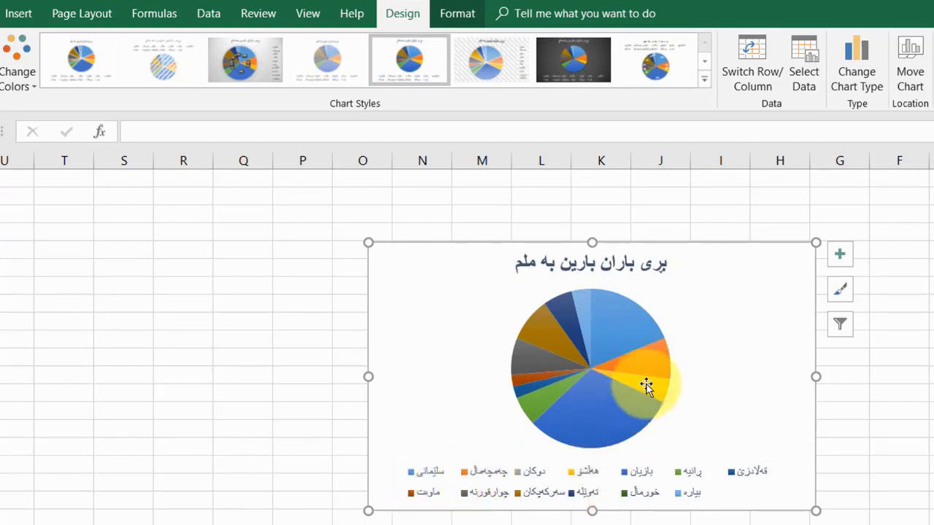
{"action": "mouse_move", "coordinate": [697, 409]}
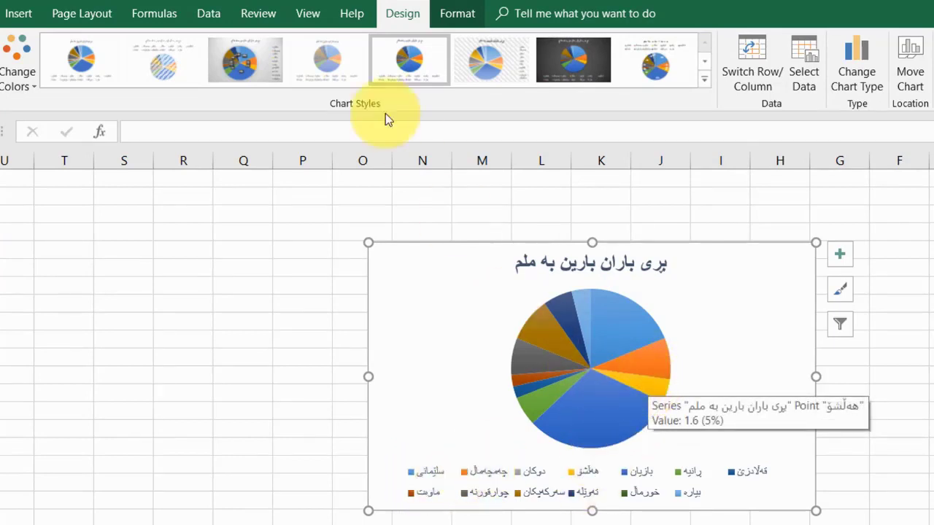
{"action": "left_click", "coordinate": [247, 71]}
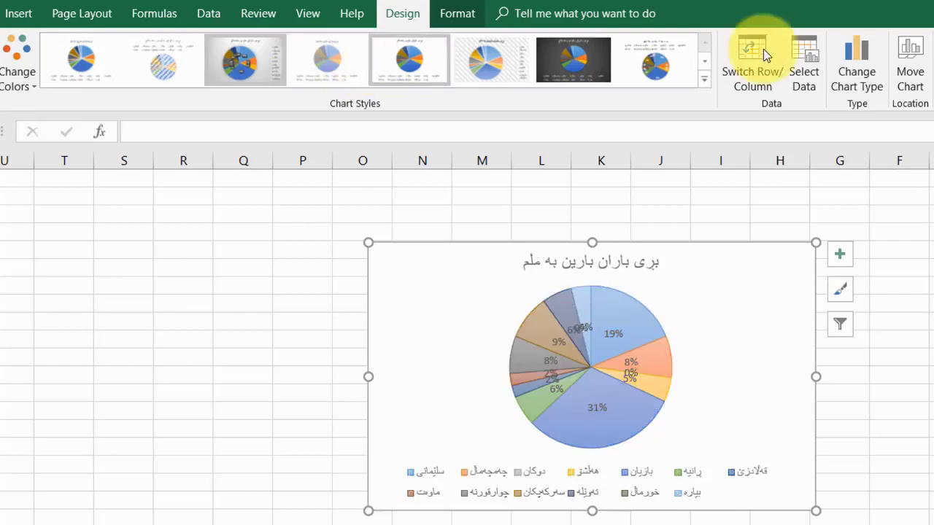
{"action": "left_click", "coordinate": [705, 82]}
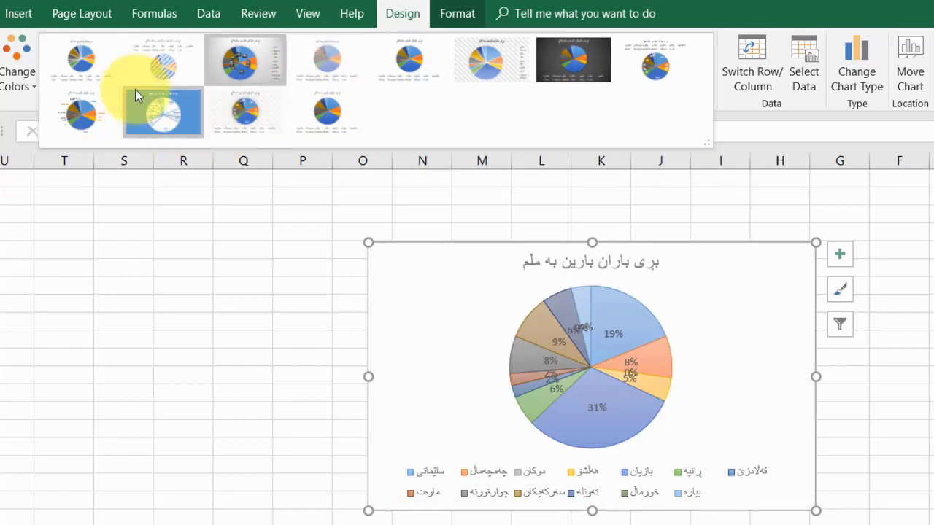
{"action": "left_click", "coordinate": [77, 117]}
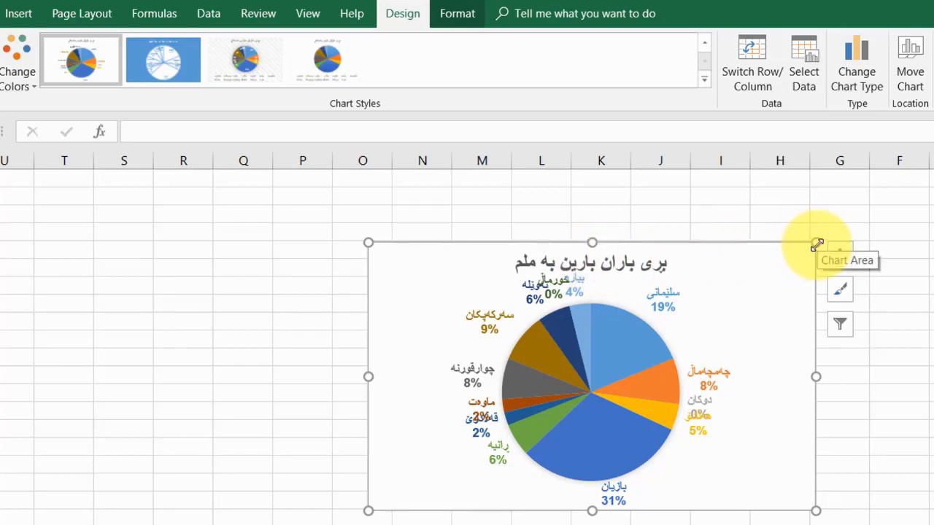
Enlarge the pie chart by dragging its corner handles outward
{"action": "left_click_drag", "start_coordinate": [816, 242], "coordinate": [864, 190]}
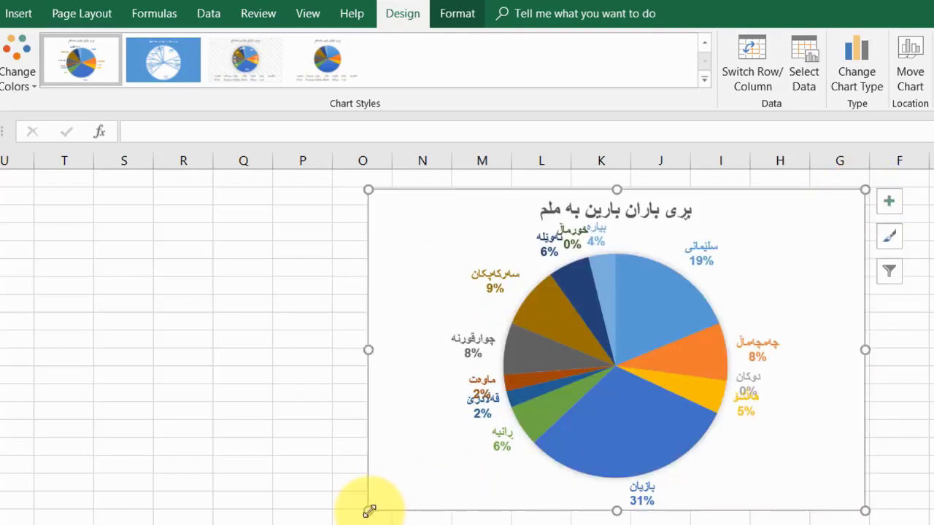
{"action": "left_click_drag", "start_coordinate": [368, 511], "coordinate": [346, 522]}
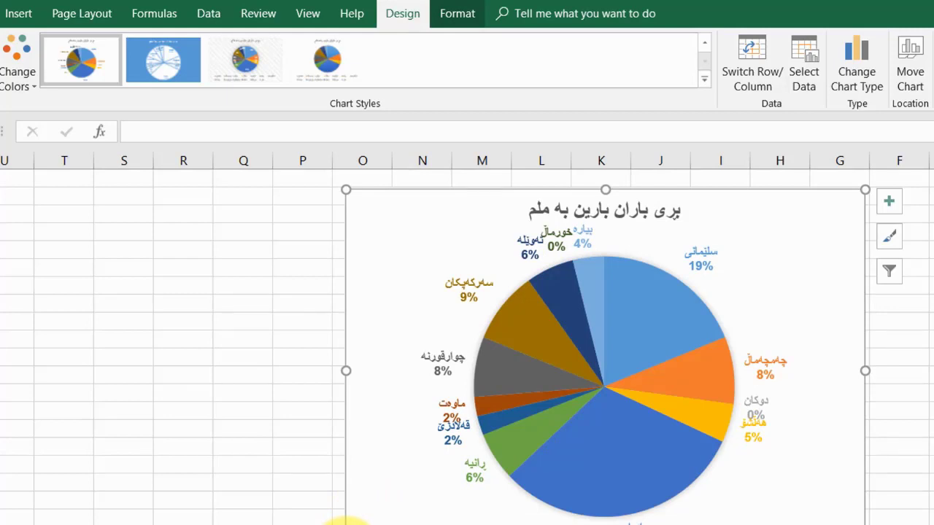
{"action": "left_click_drag", "start_coordinate": [340, 522], "coordinate": [335, 524]}
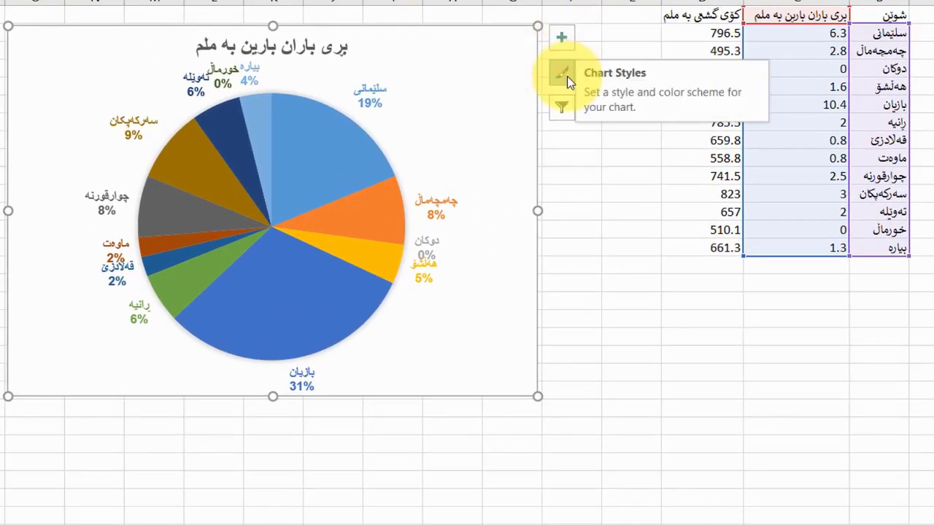
{"action": "left_click", "coordinate": [567, 76]}
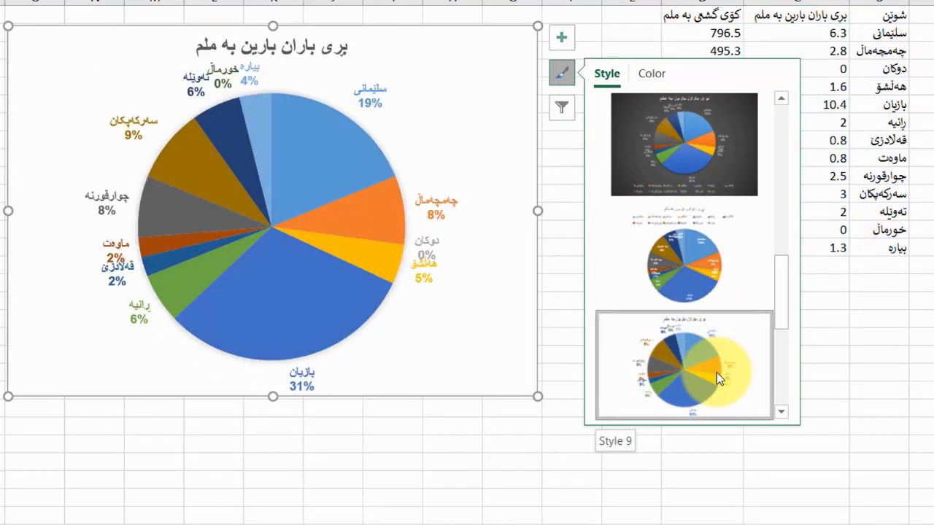
Apply Style 9 and recolour the slices with Colorful Palette 4
{"action": "left_click", "coordinate": [716, 372]}
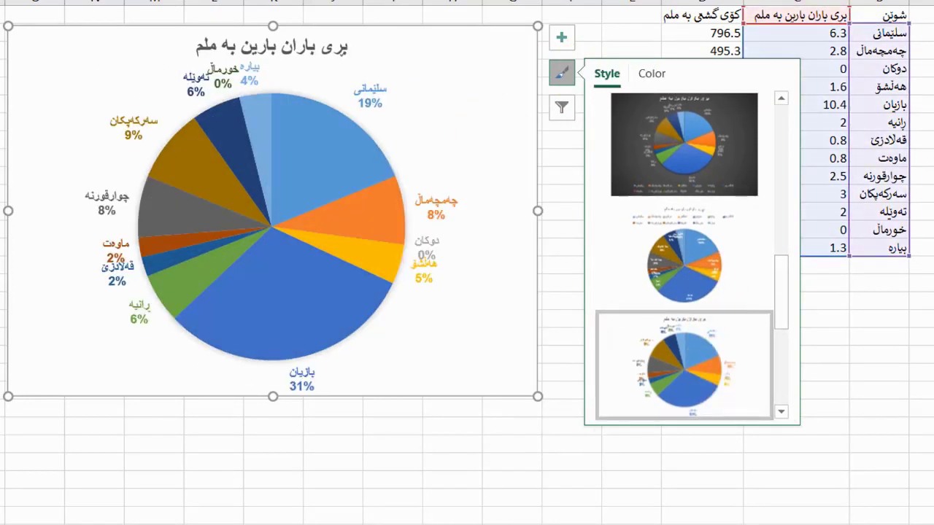
{"action": "left_click", "coordinate": [642, 76]}
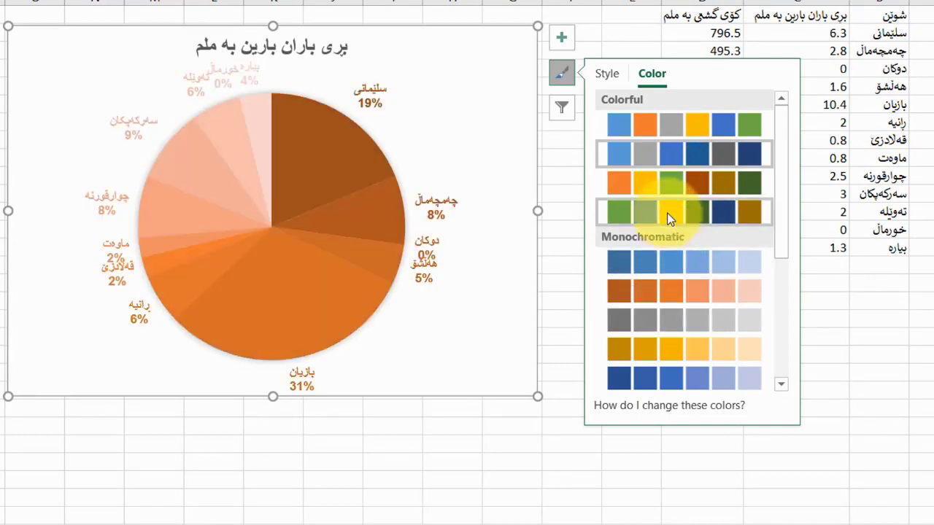
{"action": "left_click", "coordinate": [667, 213]}
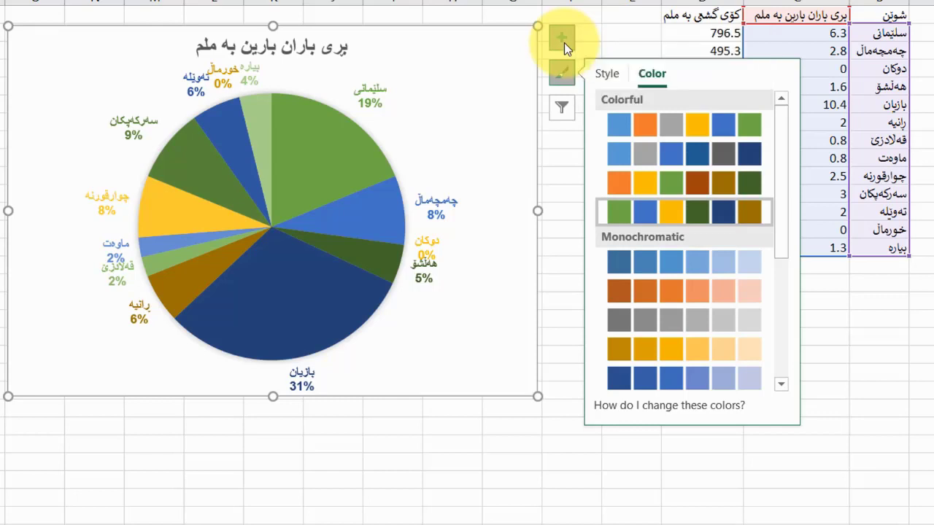
Add a legend of place names to the pie chart from Chart Elements
{"action": "left_click", "coordinate": [562, 38]}
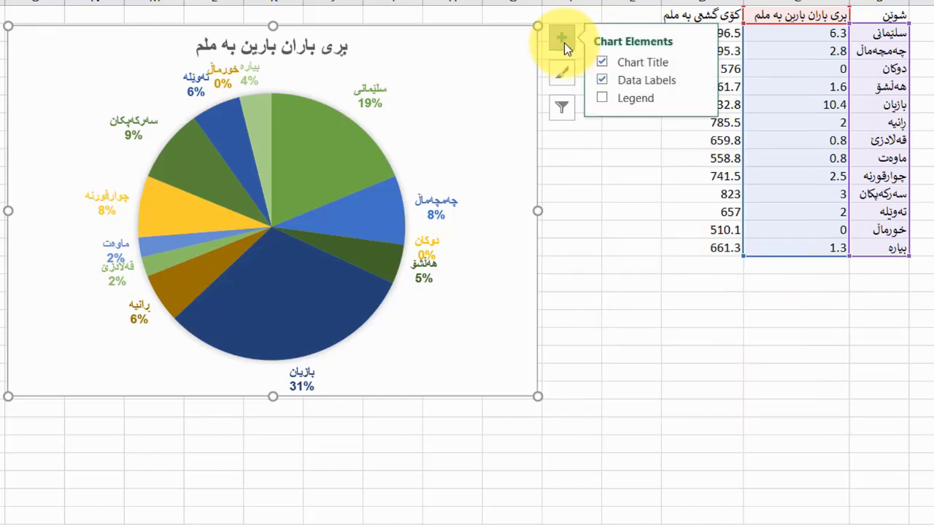
{"action": "left_click", "coordinate": [601, 98]}
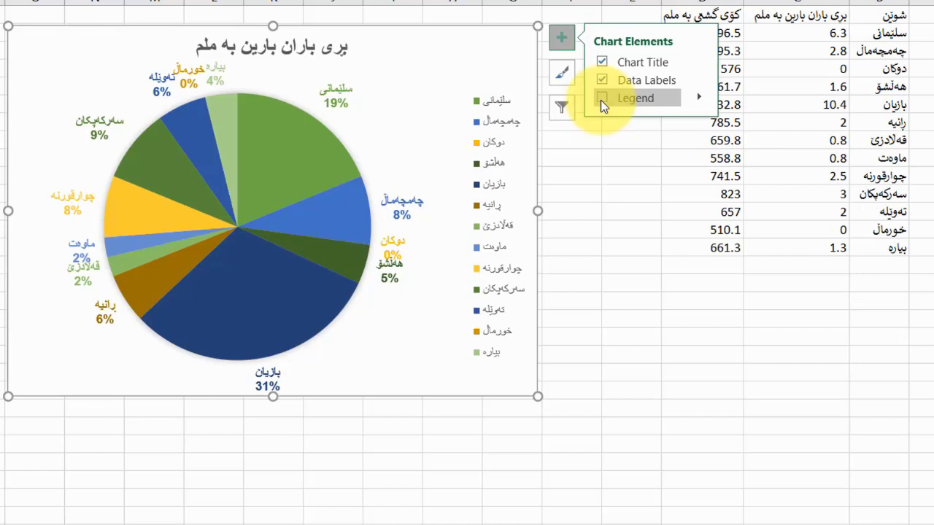
{"action": "left_click", "coordinate": [602, 99]}
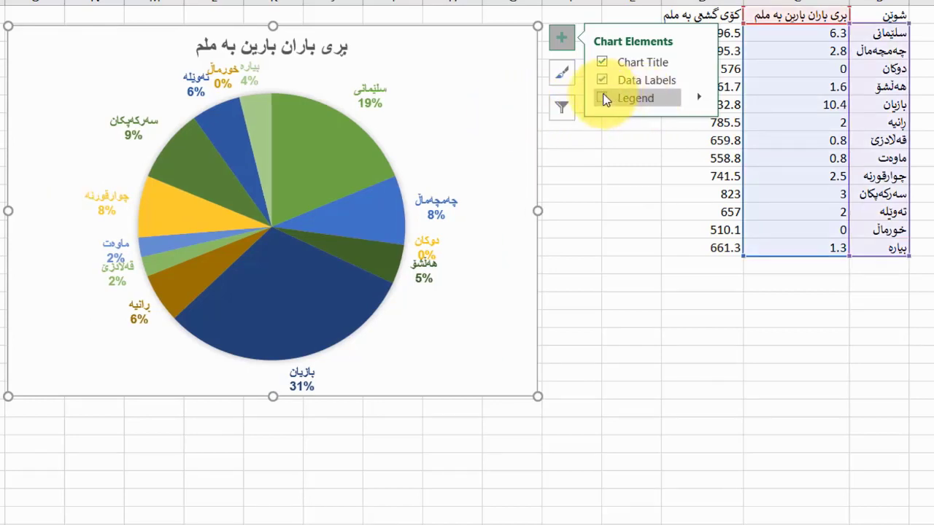
{"action": "left_click", "coordinate": [603, 99]}
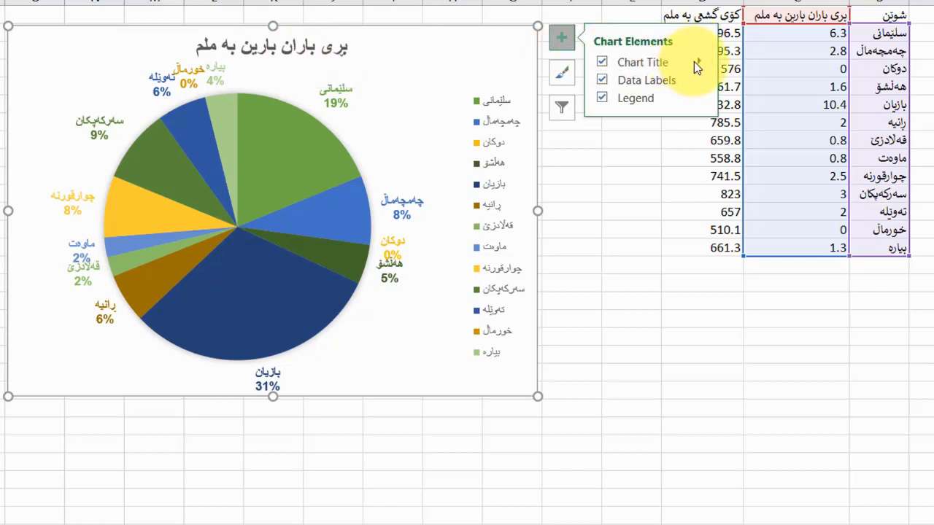
Hide the chart title, restore it, and select its text
{"action": "left_click", "coordinate": [602, 63]}
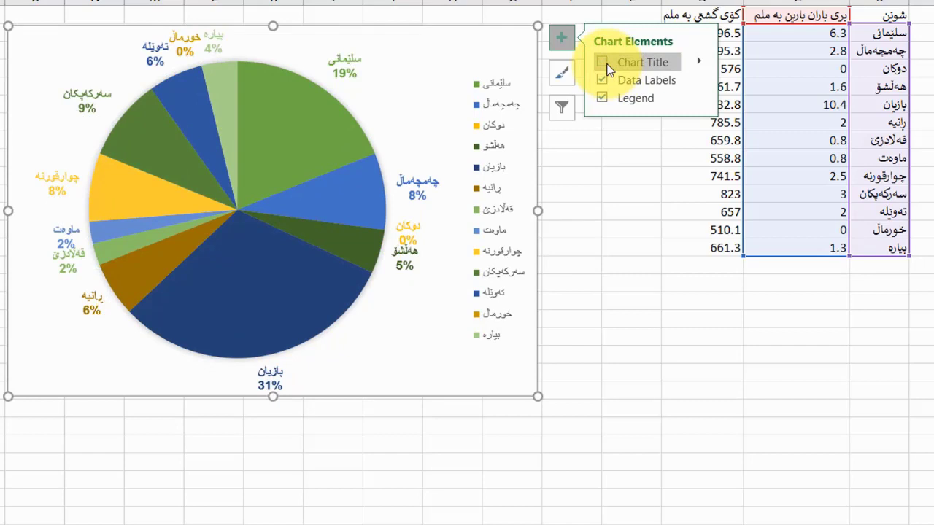
{"action": "left_click", "coordinate": [598, 63]}
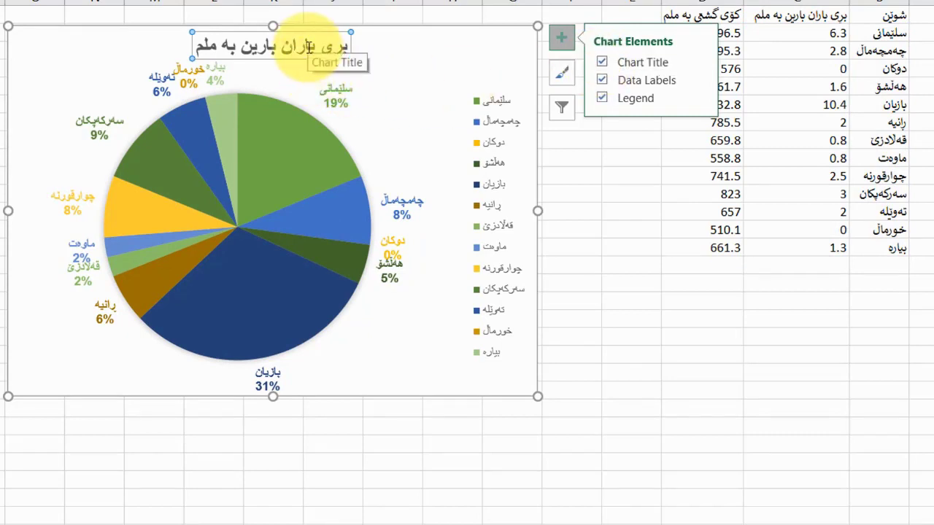
{"action": "triple_click", "coordinate": [309, 47]}
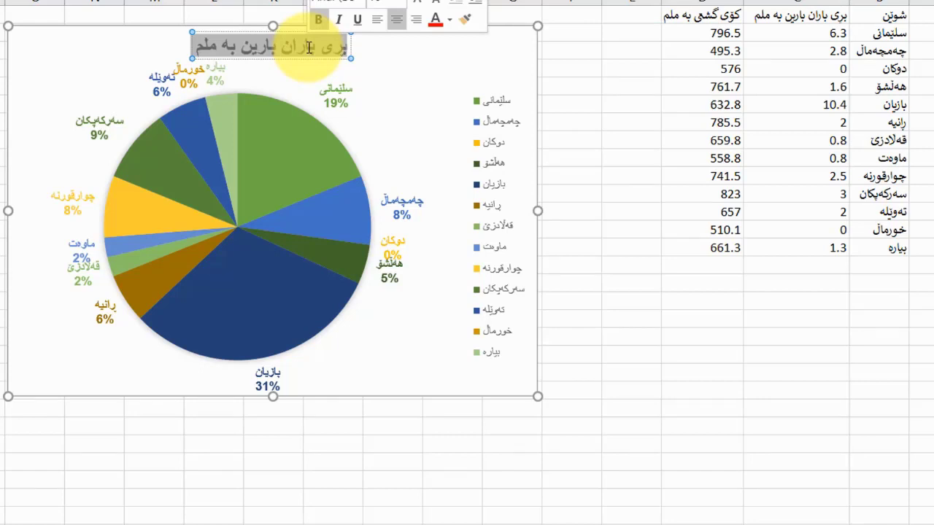
{"action": "left_click", "coordinate": [526, 70]}
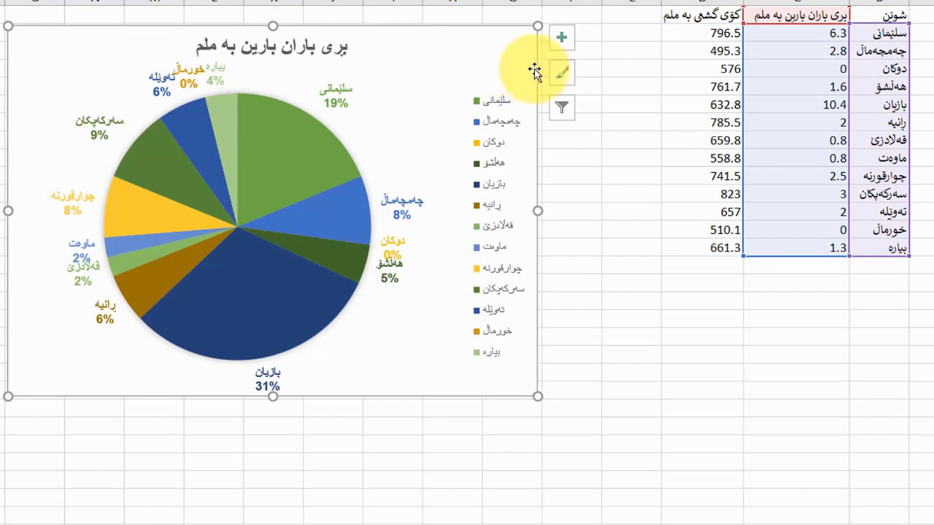
Set the chart title placement to Centered Overlay
{"action": "left_click", "coordinate": [565, 43]}
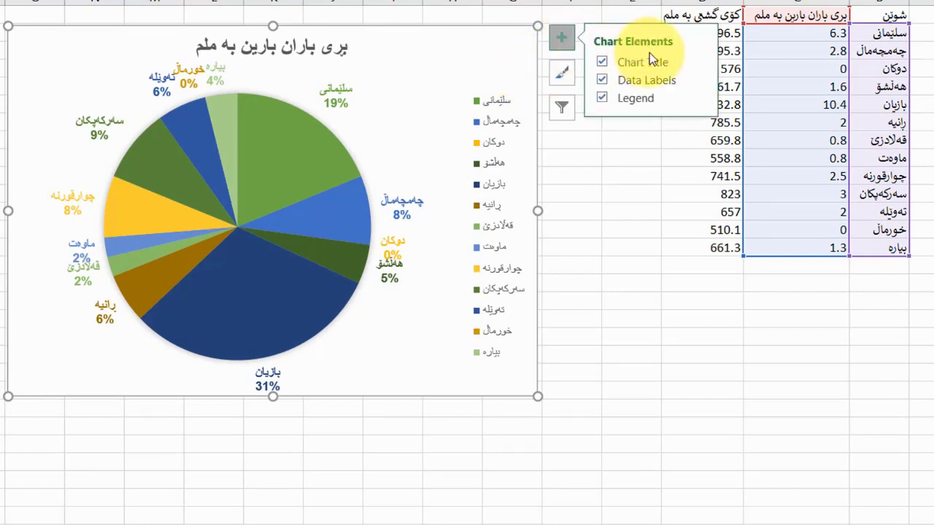
{"action": "left_click", "coordinate": [700, 66]}
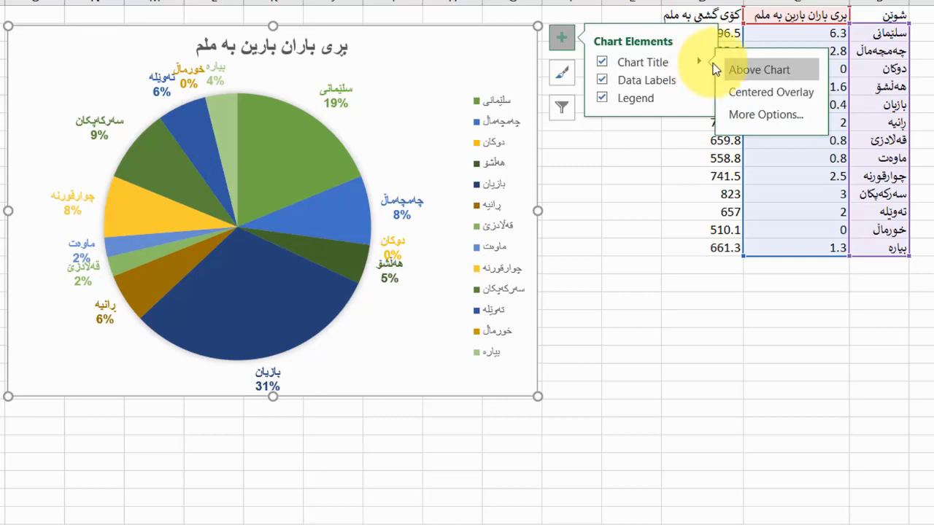
{"action": "left_click", "coordinate": [738, 72]}
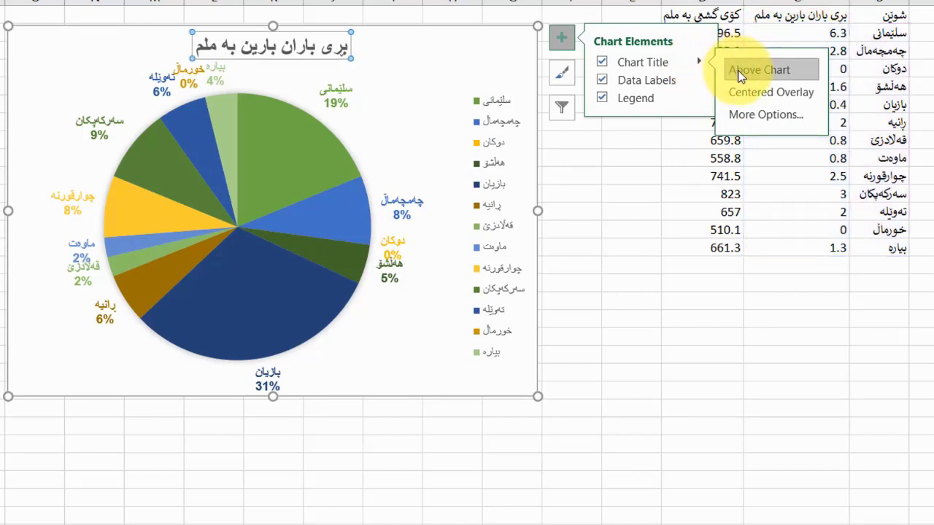
{"action": "left_click", "coordinate": [748, 97]}
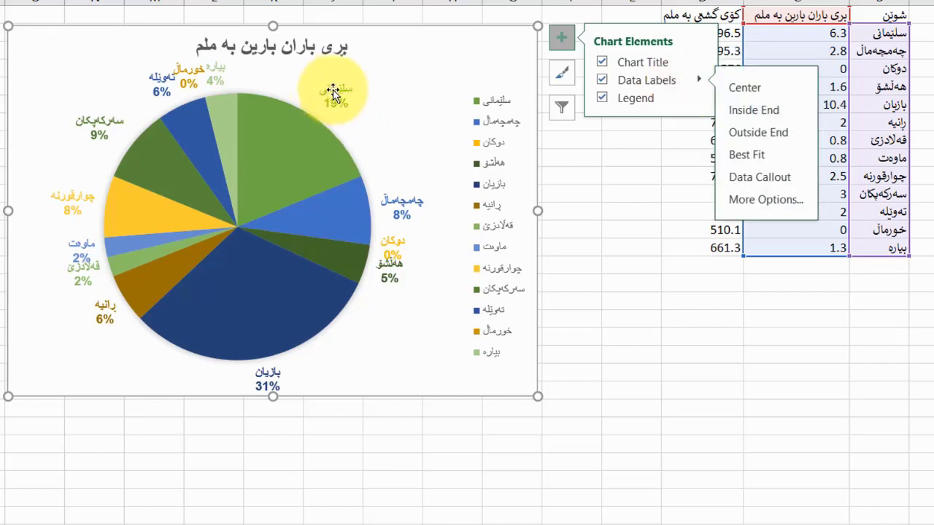
{"action": "mouse_move", "coordinate": [646, 80]}
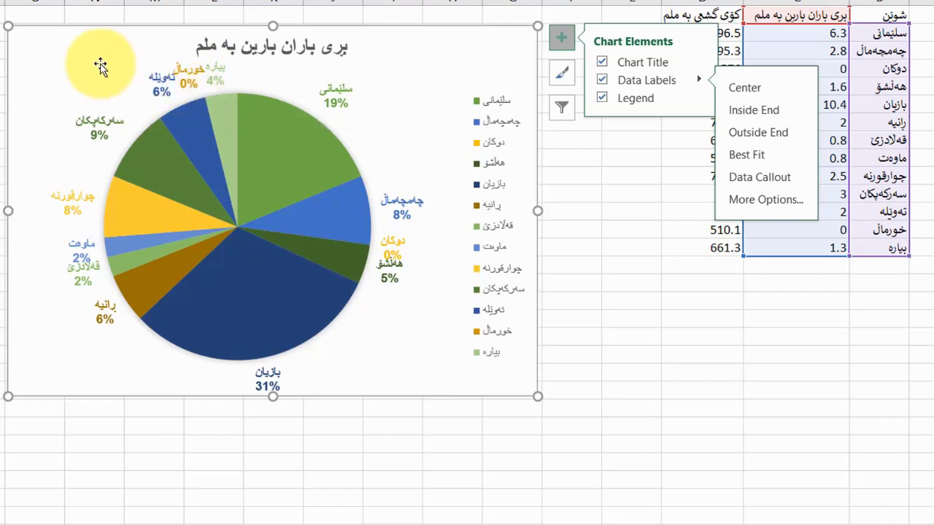
Drag the تەوێلە 6% label alone out to the top-left of the pie, where it gets a leader line
{"action": "left_click", "coordinate": [161, 82]}
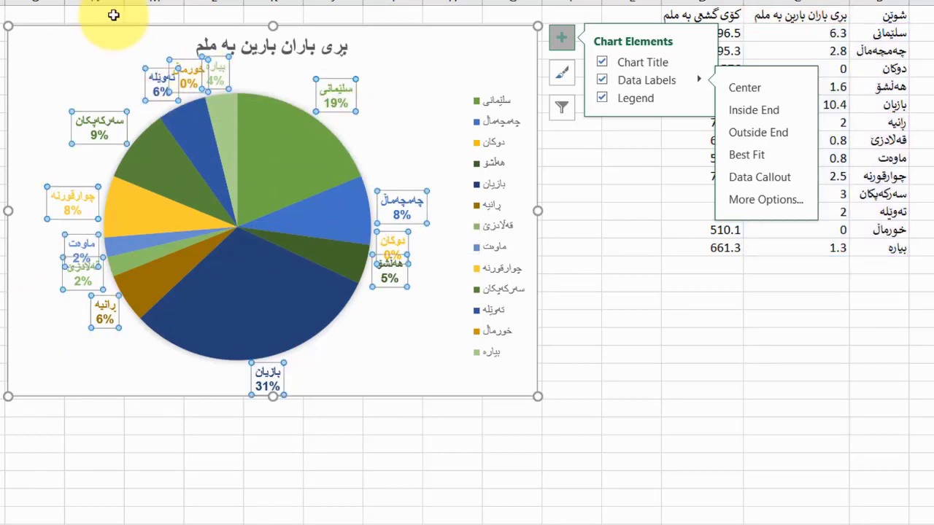
{"action": "left_click", "coordinate": [156, 68]}
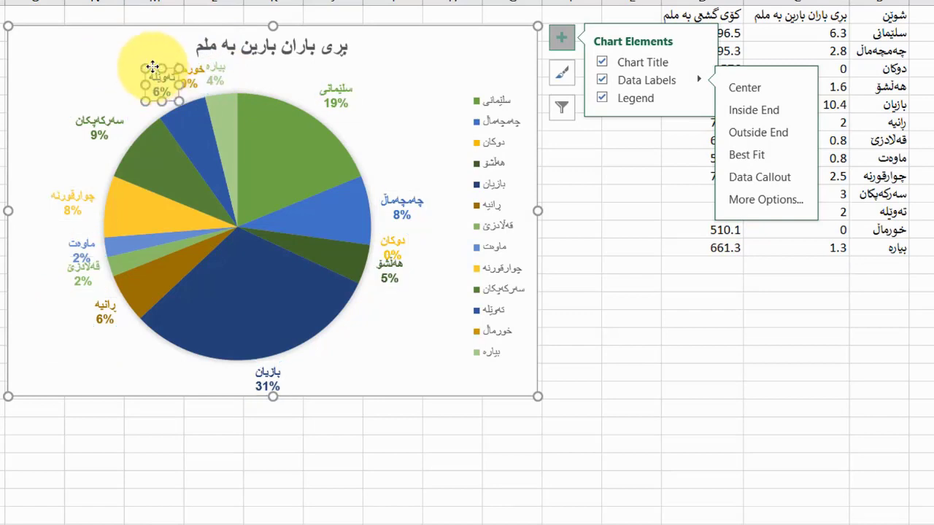
{"action": "left_click_drag", "start_coordinate": [156, 68], "coordinate": [96, 49]}
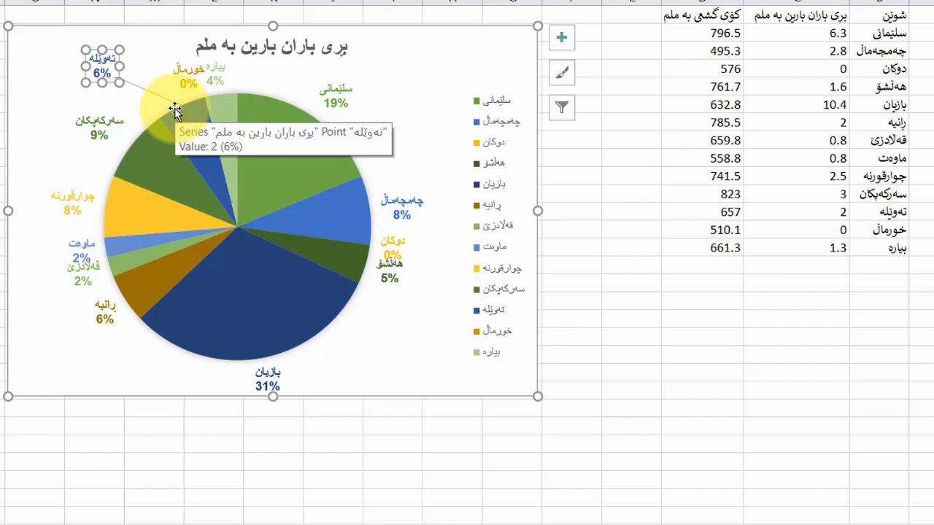
Pull the خورماڵ, بیاره, سلیمانی, چوارقورنه and ماوەت labels outside the pie
{"action": "left_click_drag", "start_coordinate": [187, 74], "coordinate": [162, 49]}
{"action": "left_click", "coordinate": [209, 73]}
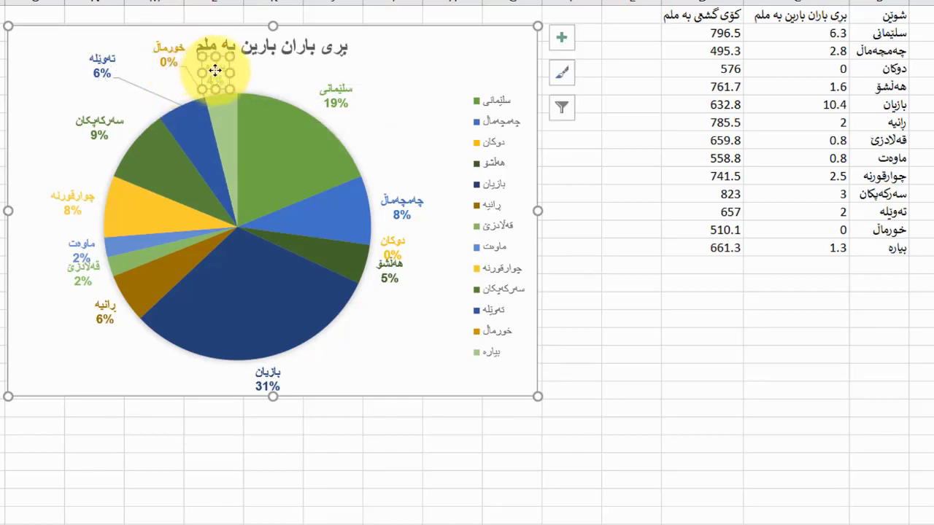
{"action": "left_click_drag", "start_coordinate": [215, 70], "coordinate": [217, 59]}
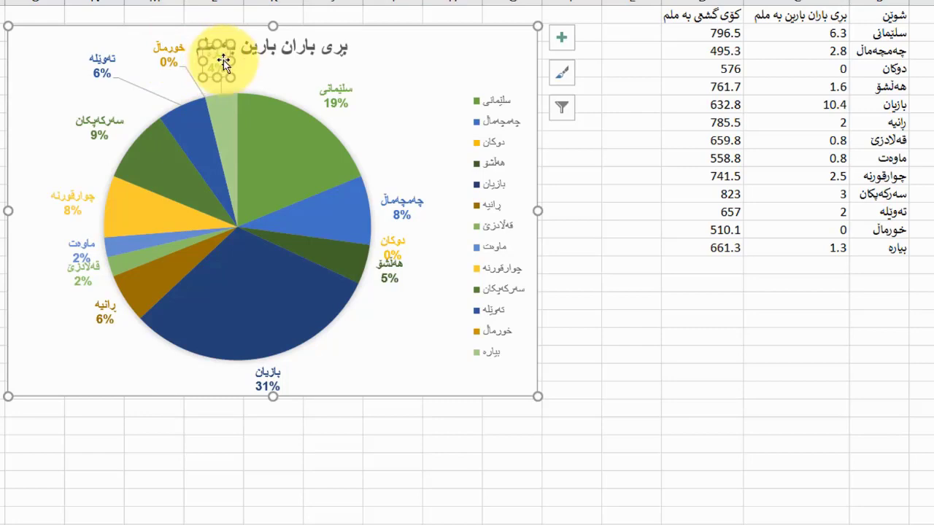
{"action": "left_click", "coordinate": [338, 91]}
{"action": "left_click_drag", "start_coordinate": [354, 87], "coordinate": [364, 79]}
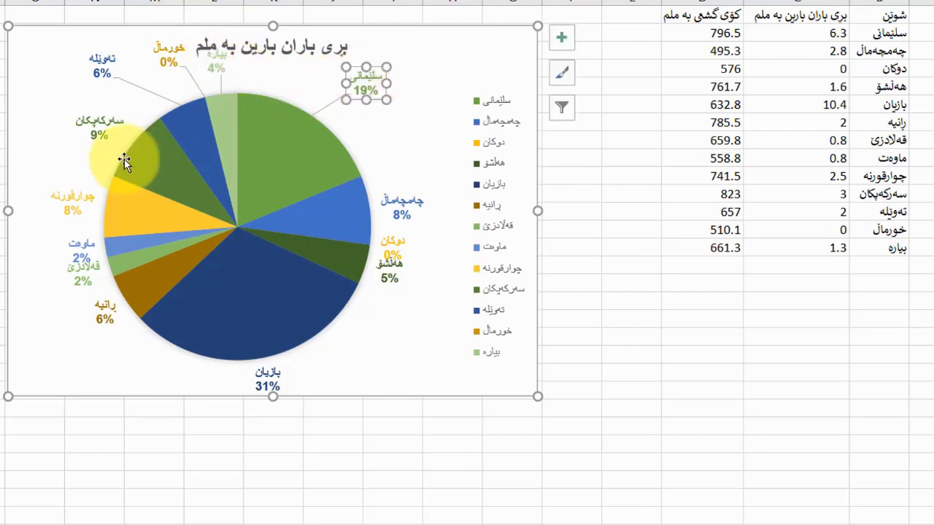
{"action": "left_click", "coordinate": [53, 199]}
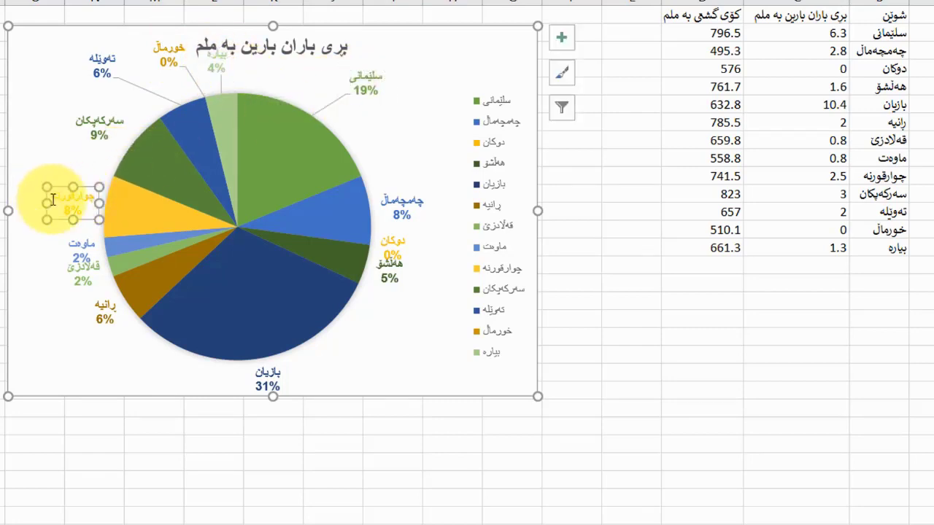
{"action": "left_click_drag", "start_coordinate": [52, 199], "coordinate": [22, 198]}
{"action": "left_click", "coordinate": [76, 265]}
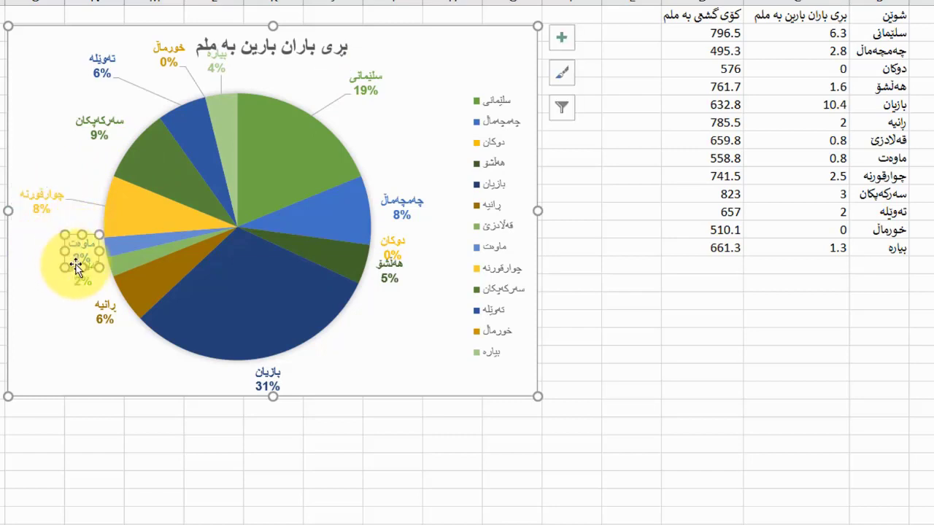
{"action": "left_click_drag", "start_coordinate": [76, 265], "coordinate": [49, 253]}
Pull the قەڵادزێ, هەڵشۆ, دوکان, چەمچەماڵ, رانیه and سەرکەپکان labels outside with leader lines
{"action": "left_click", "coordinate": [73, 297]}
{"action": "left_click_drag", "start_coordinate": [73, 298], "coordinate": [59, 316]}
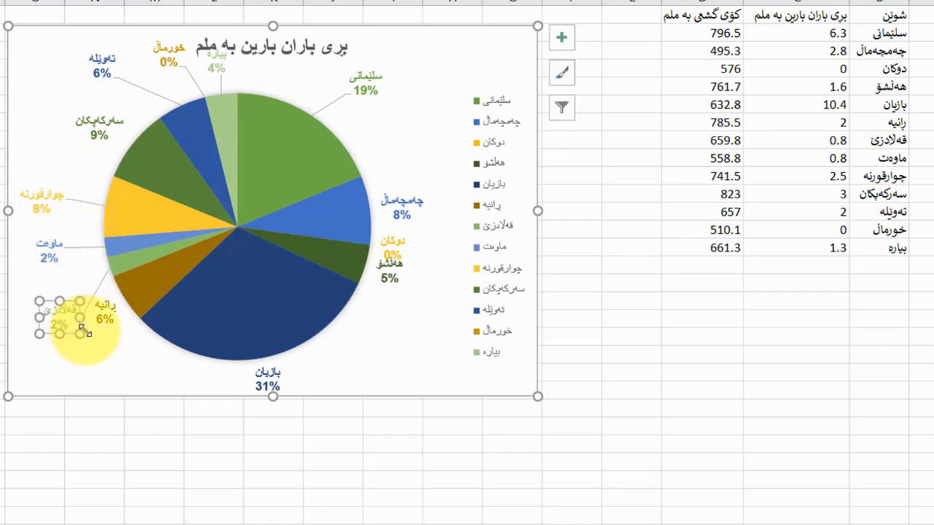
{"action": "left_click_drag", "start_coordinate": [384, 280], "coordinate": [417, 346]}
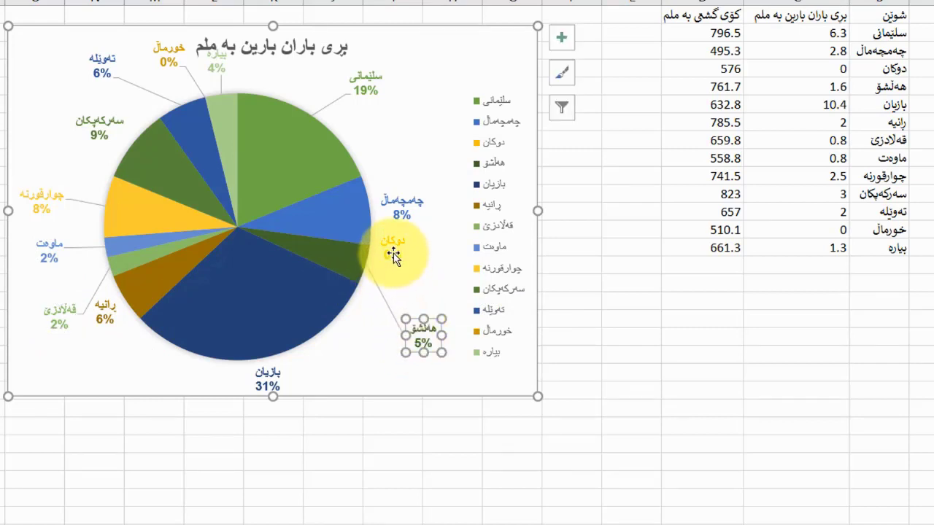
{"action": "left_click_drag", "start_coordinate": [393, 253], "coordinate": [426, 262]}
{"action": "left_click_drag", "start_coordinate": [411, 190], "coordinate": [422, 154]}
{"action": "left_click_drag", "start_coordinate": [104, 312], "coordinate": [103, 359]}
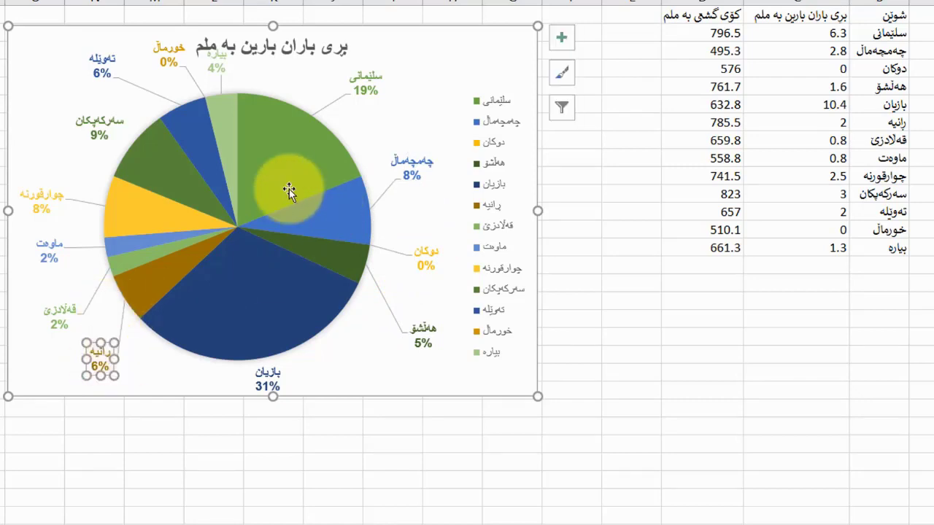
{"action": "left_click_drag", "start_coordinate": [100, 130], "coordinate": [69, 111]}
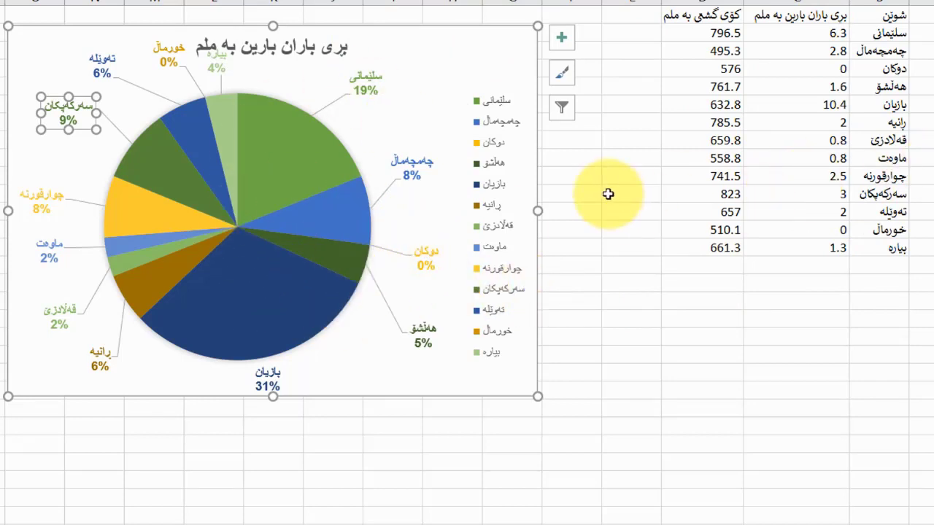
Filter the chart to only سلێمانی, چەمچەماڵ, دوکان and هەڵشۆ
{"action": "left_click", "coordinate": [562, 110]}
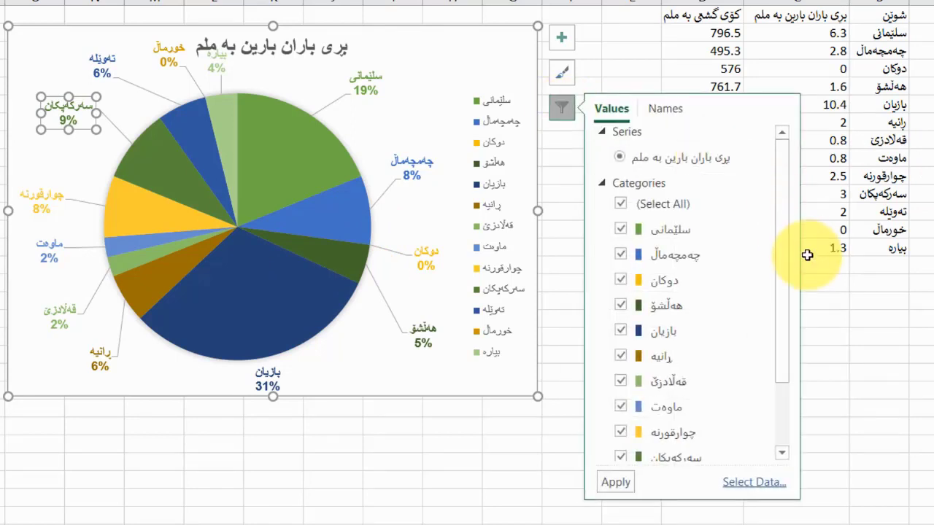
{"action": "mouse_move", "coordinate": [783, 274]}
{"action": "left_mouse_down"}
{"action": "mouse_move", "coordinate": [783, 337]}
{"action": "mouse_move", "coordinate": [783, 239]}
{"action": "left_mouse_up"}
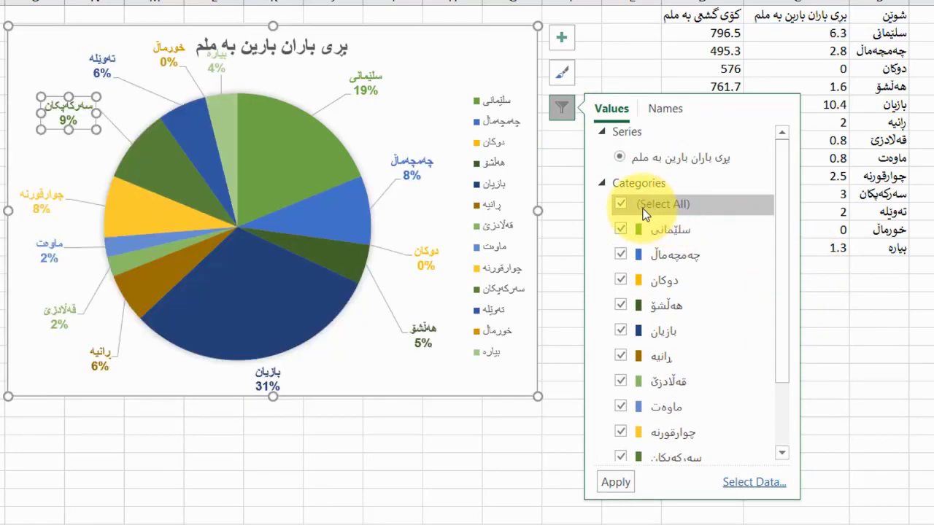
{"action": "left_click", "coordinate": [624, 204]}
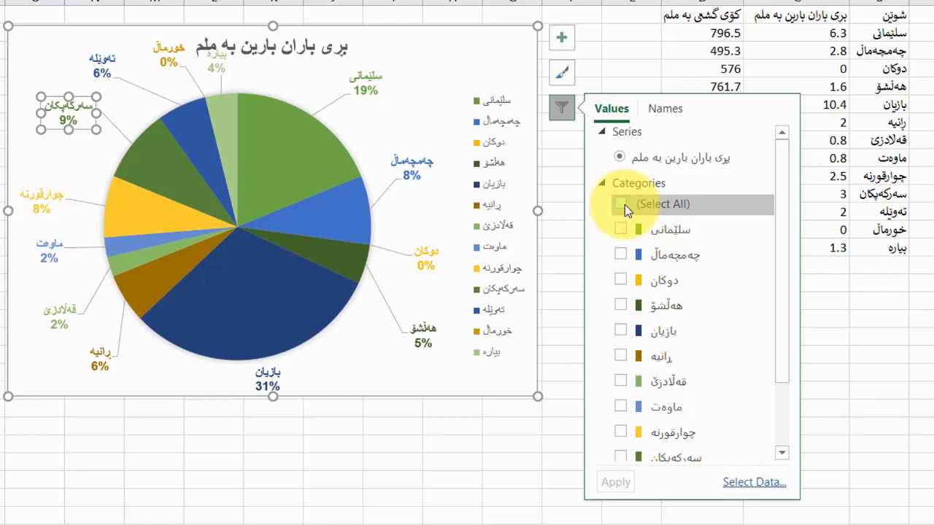
{"action": "left_click", "coordinate": [624, 231]}
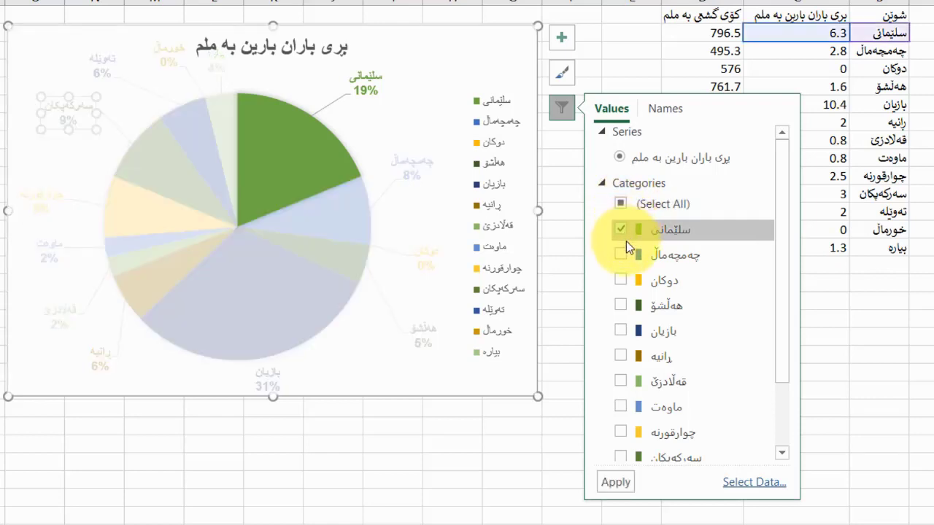
{"action": "left_click", "coordinate": [621, 255]}
{"action": "left_click", "coordinate": [621, 281]}
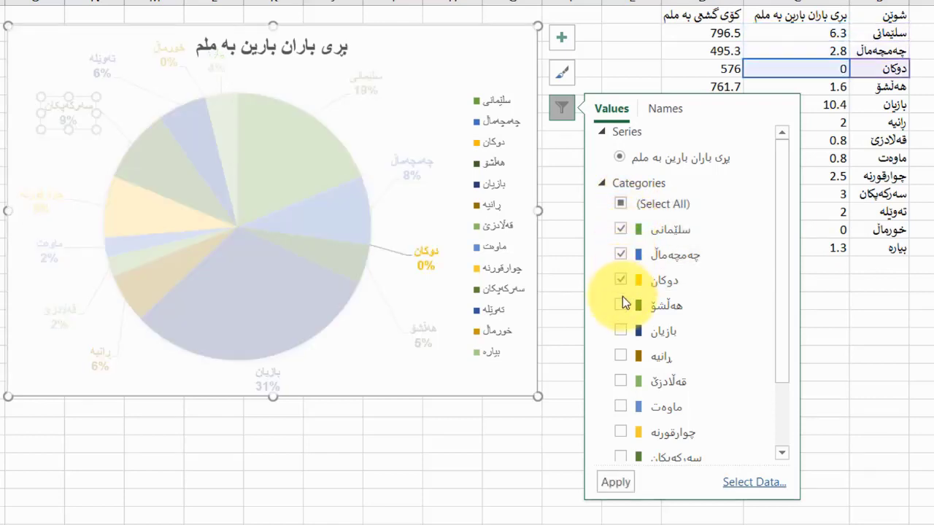
{"action": "left_click", "coordinate": [622, 302]}
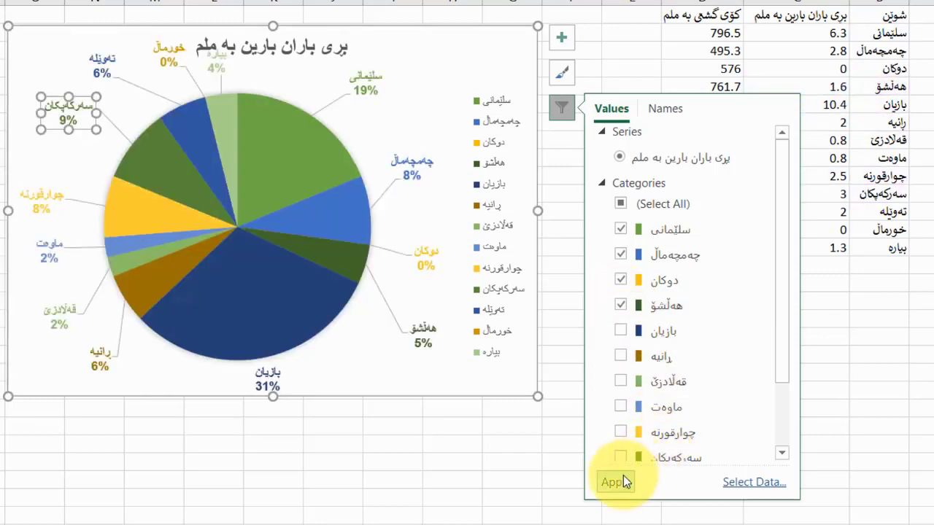
{"action": "left_click", "coordinate": [613, 482]}
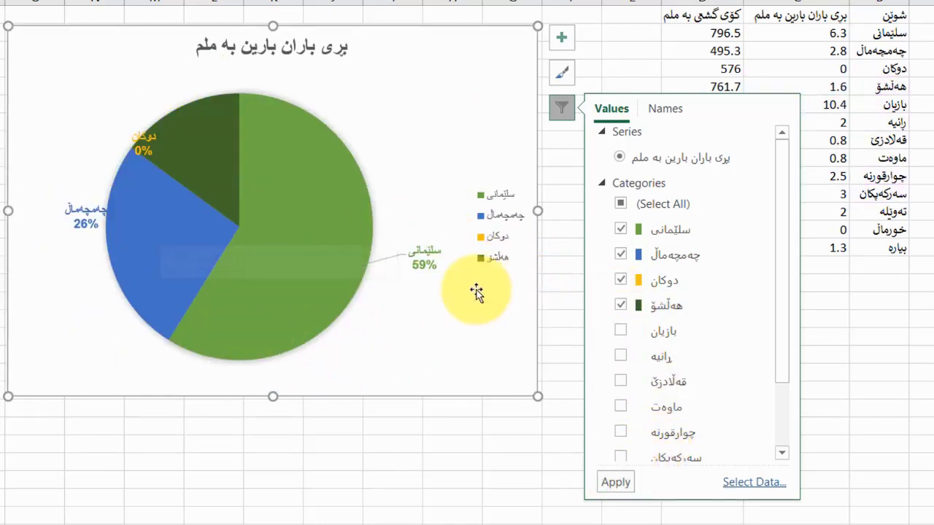
Drag the دوکان, چەمچەماڵ 26% and سلێمانی 59% labels outside the pie
{"action": "left_click", "coordinate": [143, 135]}
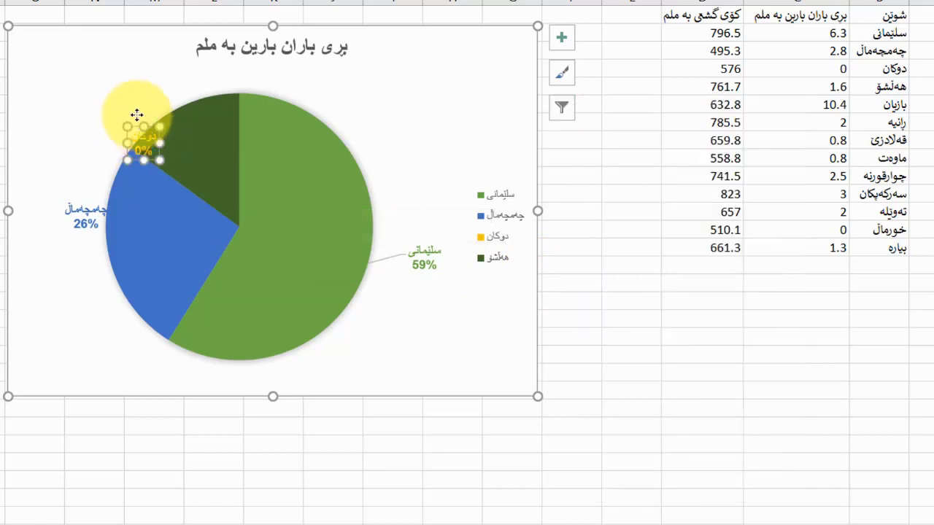
{"action": "left_click_drag", "start_coordinate": [133, 115], "coordinate": [114, 73]}
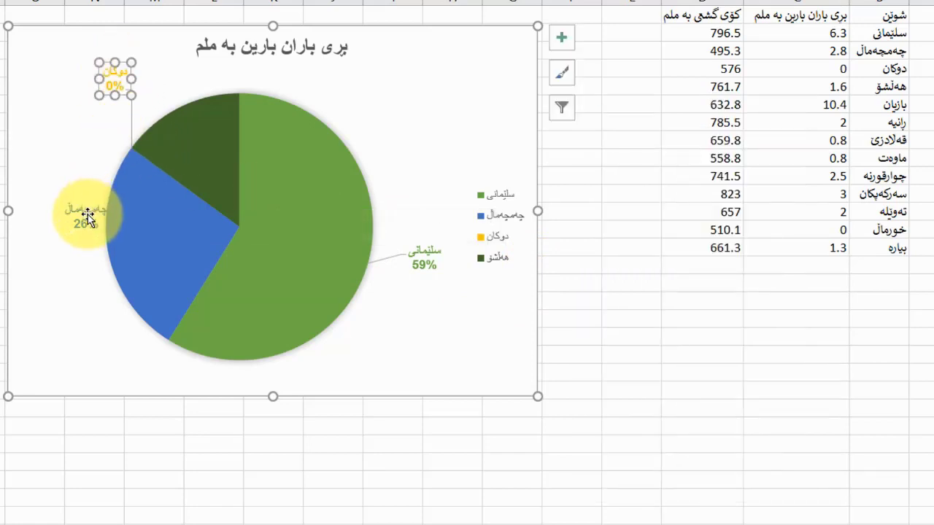
{"action": "left_click_drag", "start_coordinate": [90, 209], "coordinate": [43, 296]}
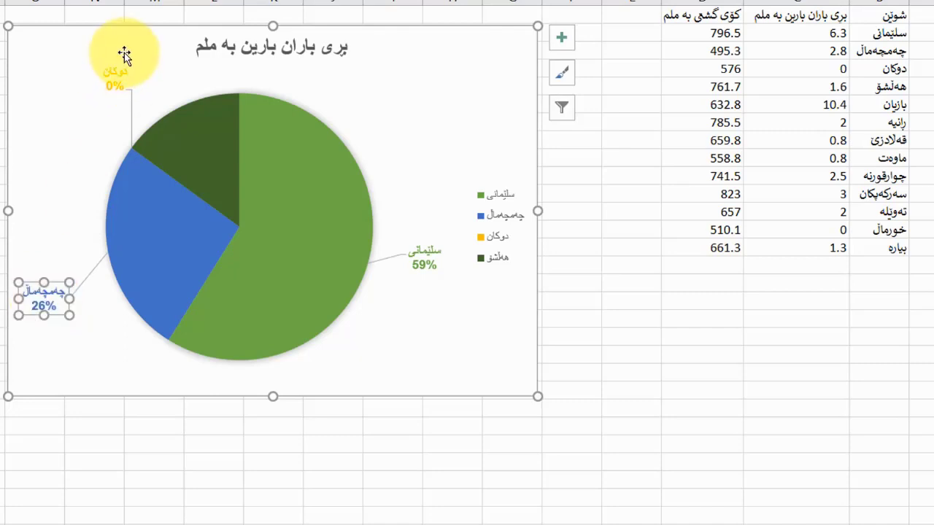
{"action": "left_click_drag", "start_coordinate": [114, 78], "coordinate": [67, 68]}
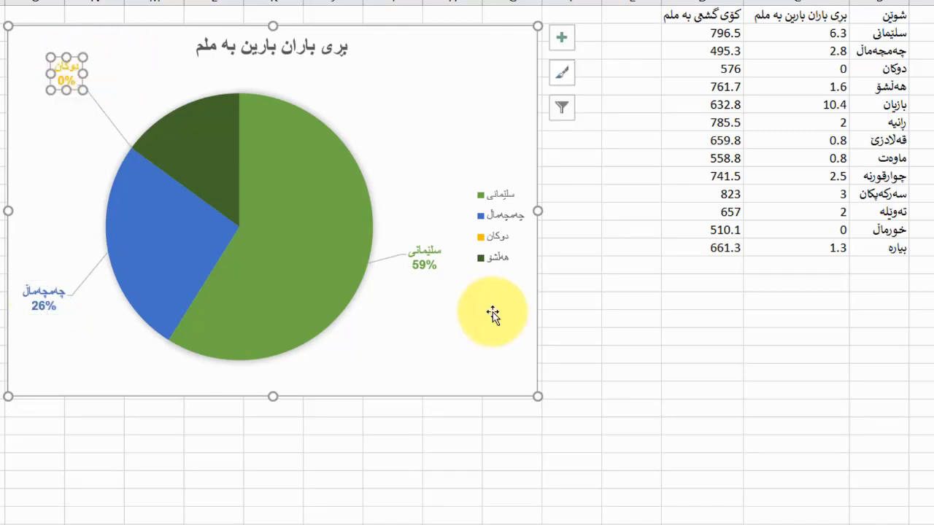
{"action": "left_click_drag", "start_coordinate": [434, 271], "coordinate": [474, 315]}
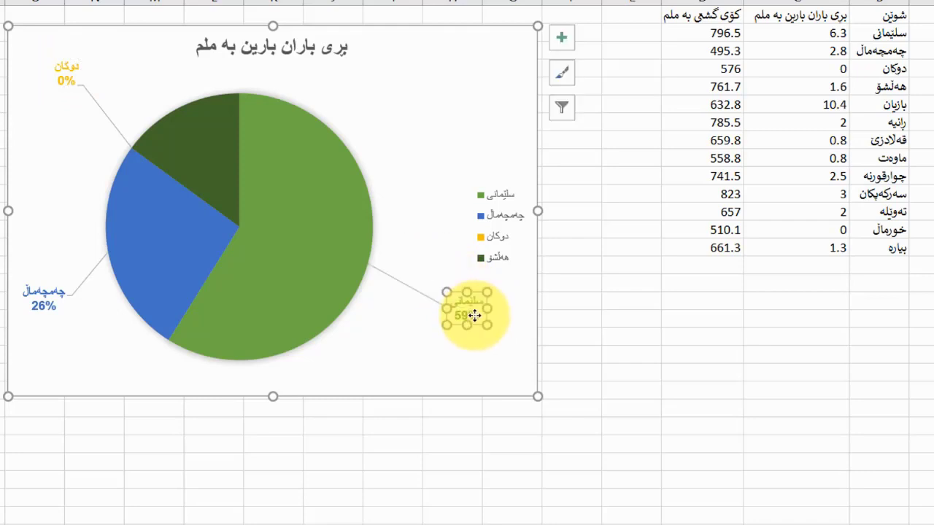
{"action": "left_click", "coordinate": [561, 107]}
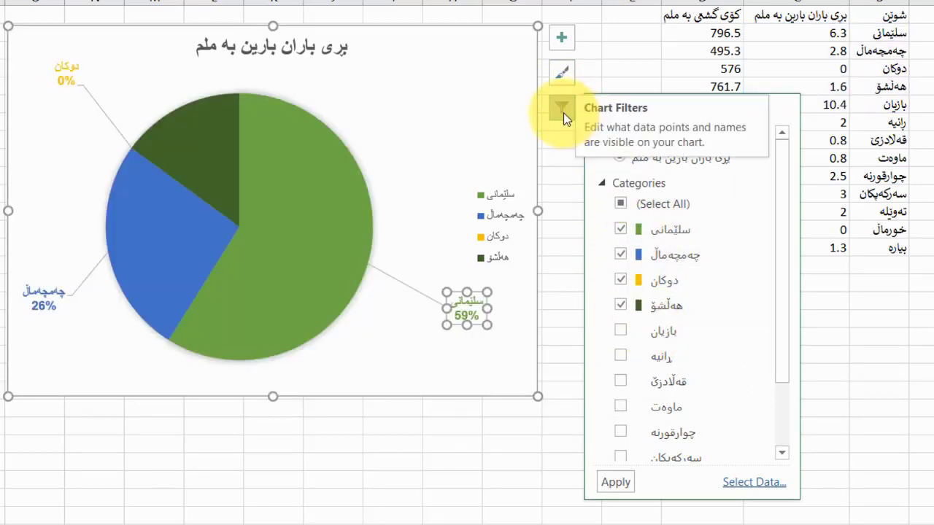
{"action": "left_click", "coordinate": [563, 112]}
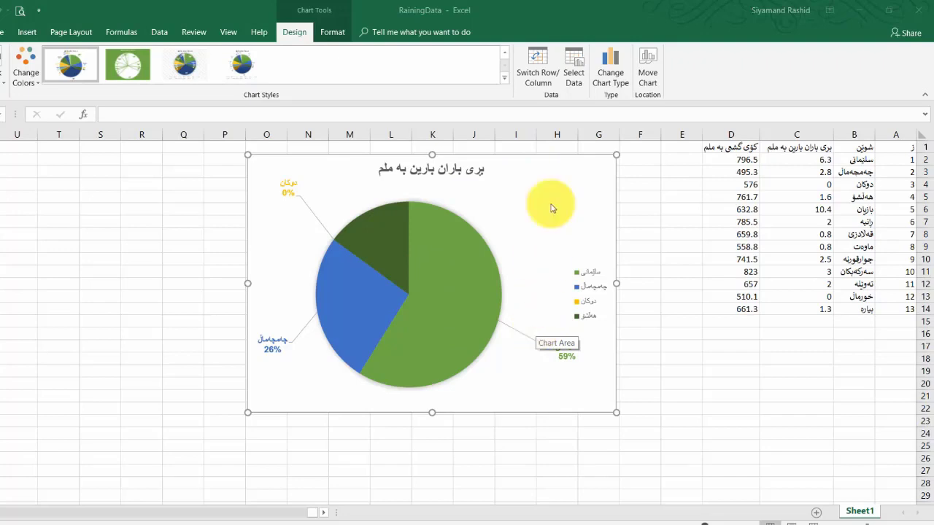
Move the chart left, then copy it and paste the copy at cell J3
{"action": "left_click_drag", "start_coordinate": [510, 156], "coordinate": [275, 156]}
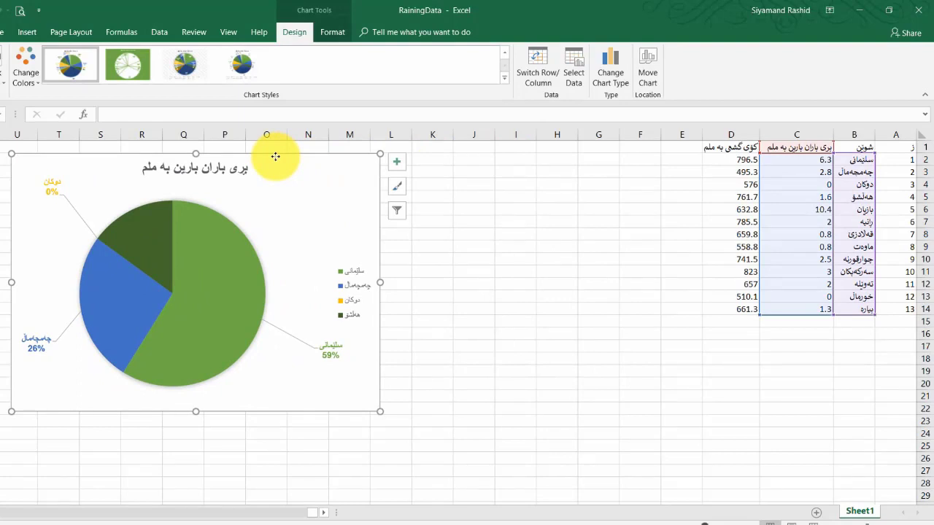
{"action": "right_click", "coordinate": [275, 156]}
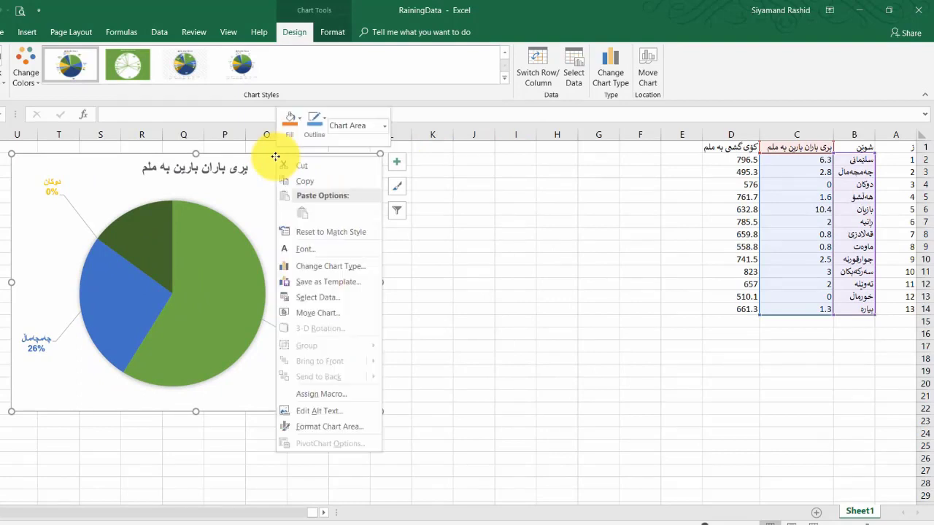
{"action": "left_click", "coordinate": [309, 180]}
{"action": "left_click", "coordinate": [487, 178]}
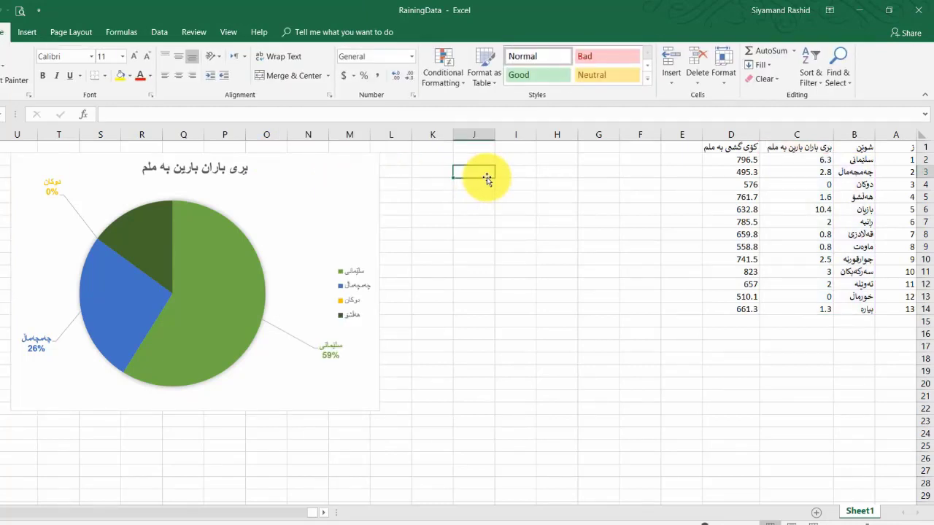
{"action": "right_click", "coordinate": [478, 174]}
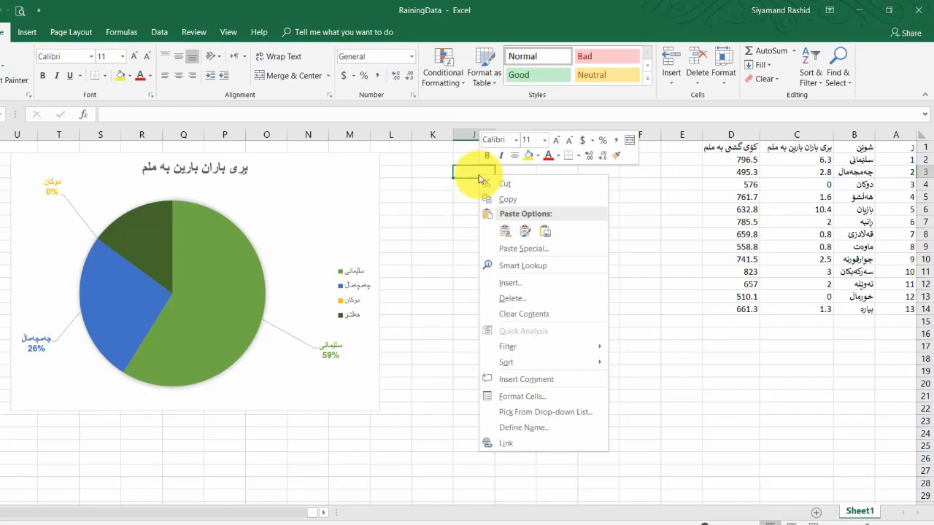
{"action": "left_click", "coordinate": [509, 233]}
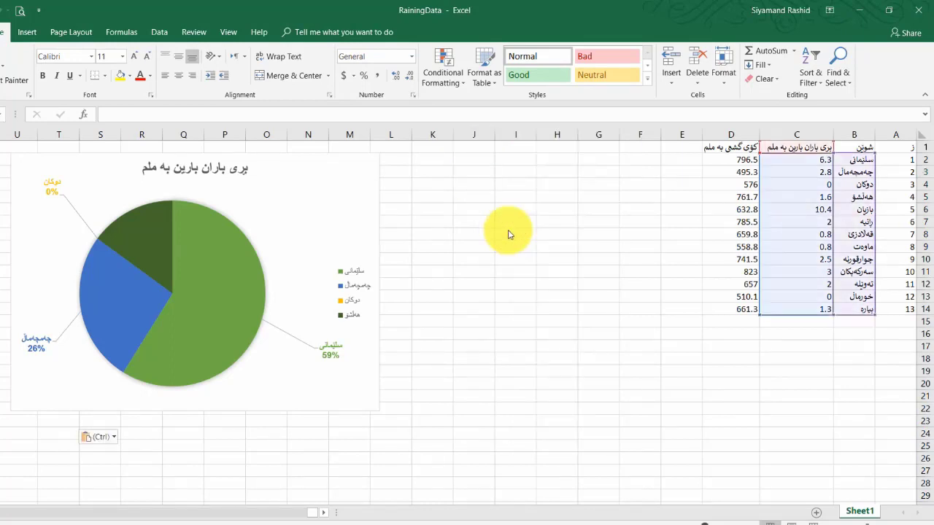
Place the pasted chart beside the original, shifting the original further left
{"action": "left_click_drag", "start_coordinate": [390, 166], "coordinate": [608, 158]}
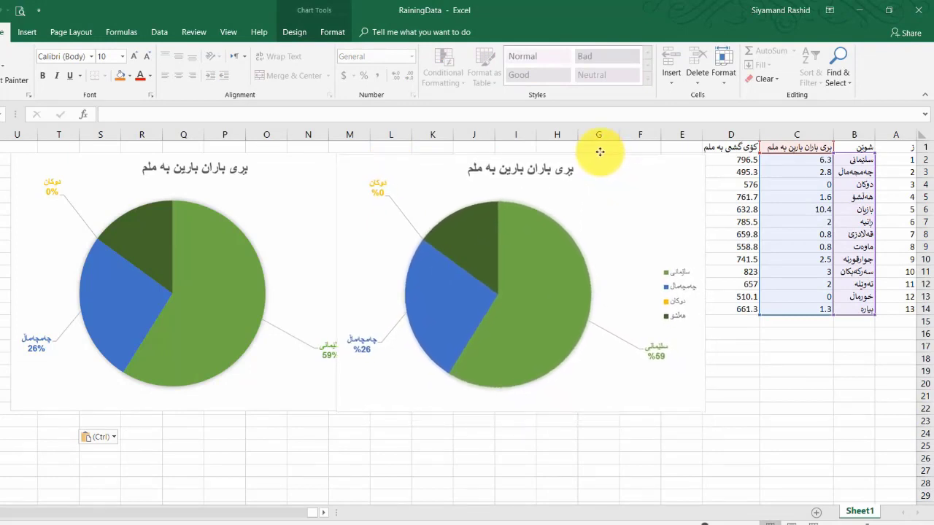
{"action": "left_click_drag", "start_coordinate": [608, 158], "coordinate": [596, 149]}
{"action": "left_click_drag", "start_coordinate": [278, 157], "coordinate": [225, 152]}
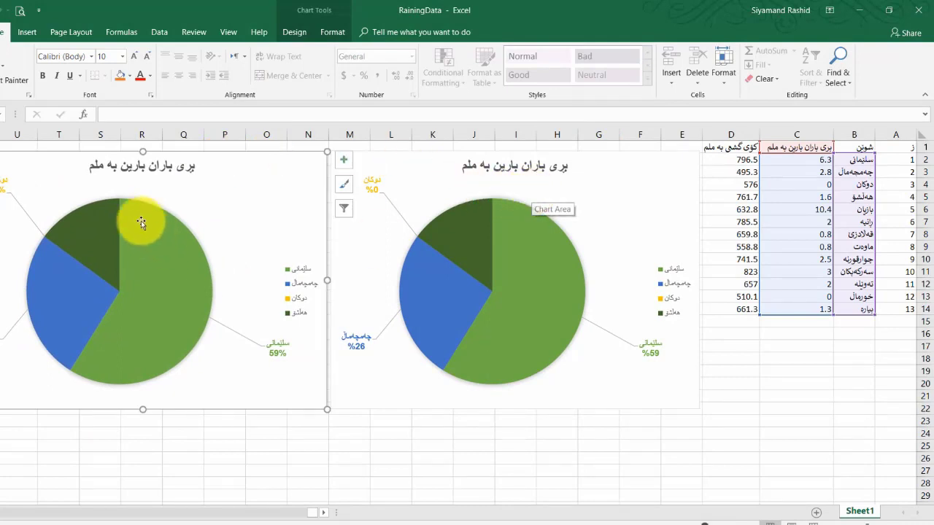
{"action": "mouse_move", "coordinate": [540, 251]}
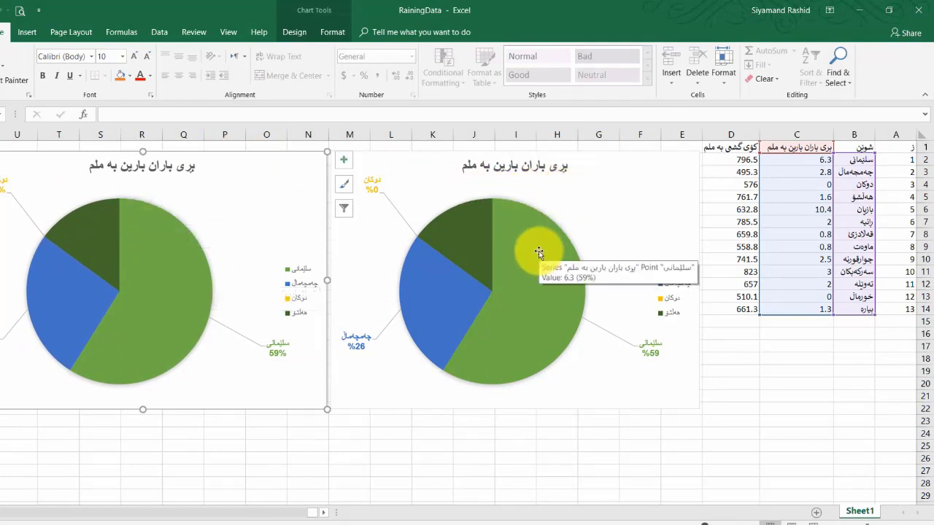
{"action": "left_click", "coordinate": [598, 159]}
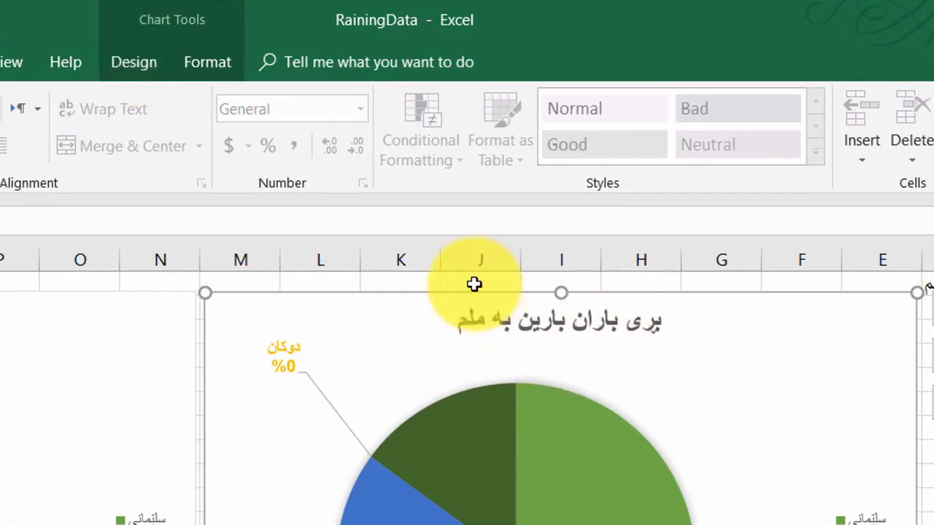
Open the chart's Select Data Source settings from Chart Design and move the window aside
{"action": "left_click", "coordinate": [111, 67]}
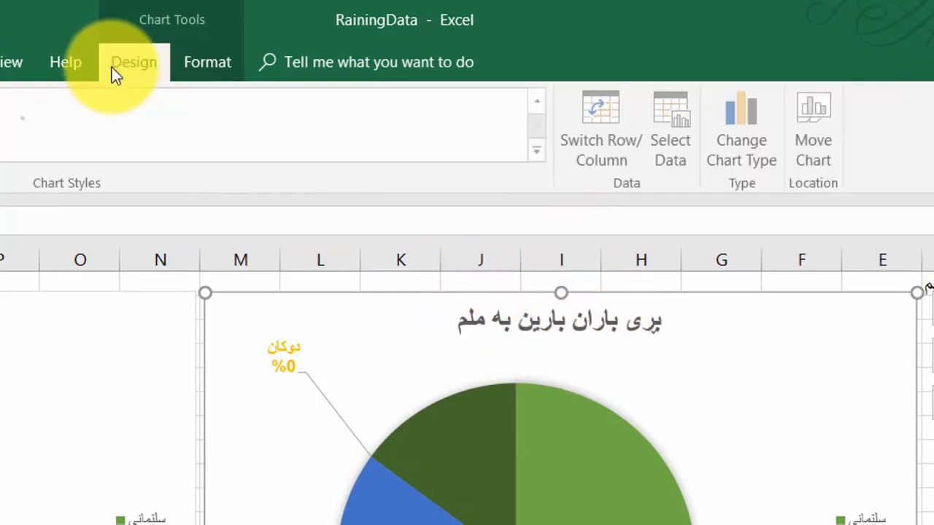
{"action": "left_click", "coordinate": [675, 142]}
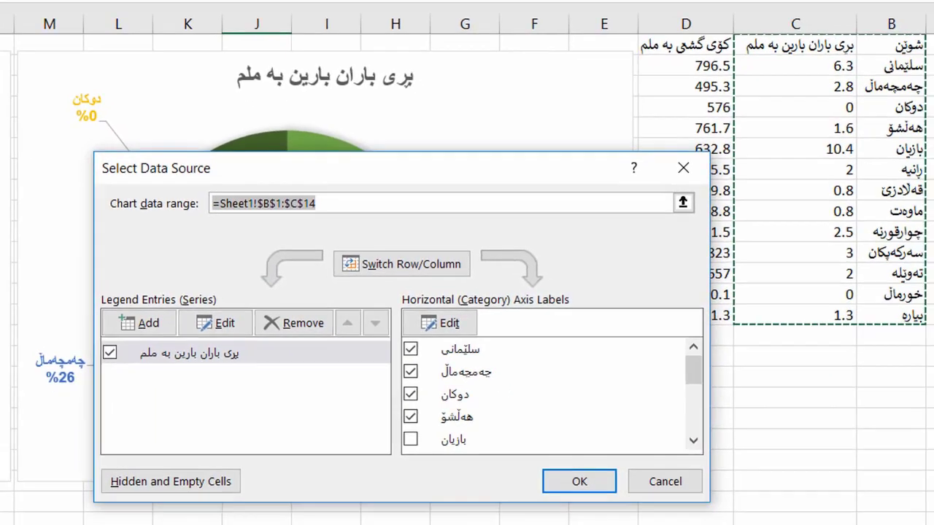
{"action": "left_click_drag", "start_coordinate": [478, 182], "coordinate": [436, 224]}
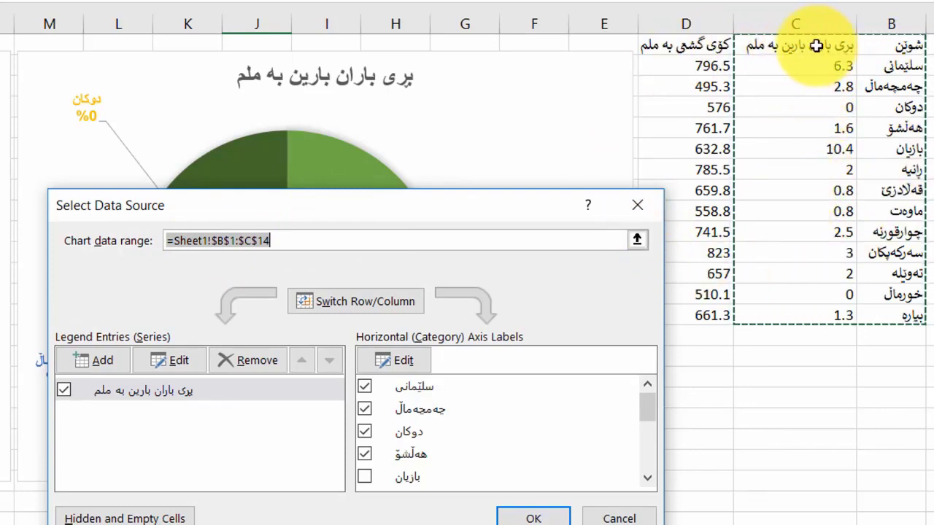
{"action": "left_click", "coordinate": [788, 19]}
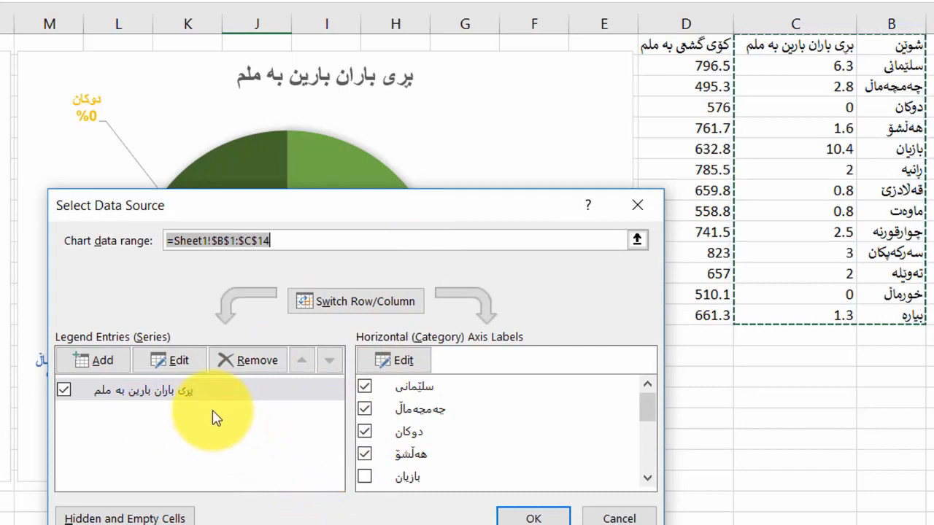
Tick بازیان, رانیه, قەڵادزێ, ماوەت, جوارقورنە and سەرکەیکان, then cancel without applying
{"action": "left_click", "coordinate": [646, 478]}
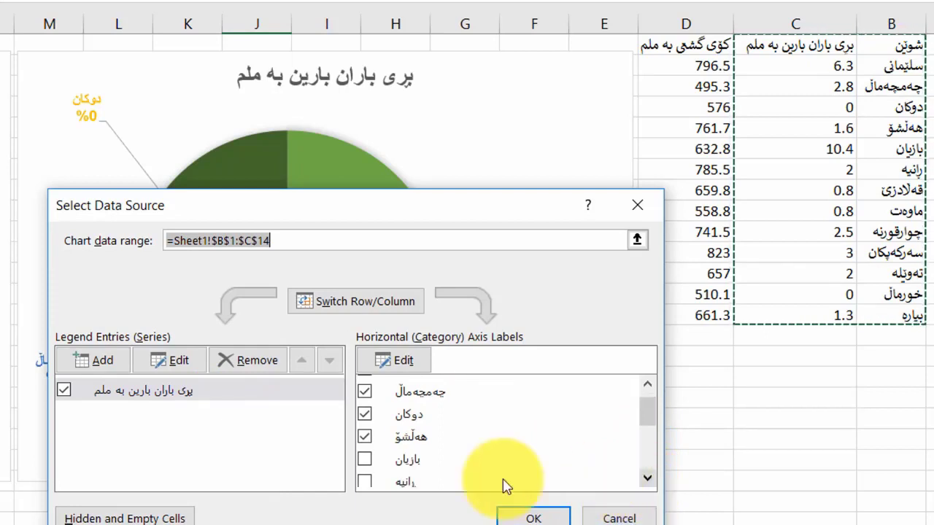
{"action": "left_click", "coordinate": [365, 458]}
{"action": "left_click", "coordinate": [365, 482]}
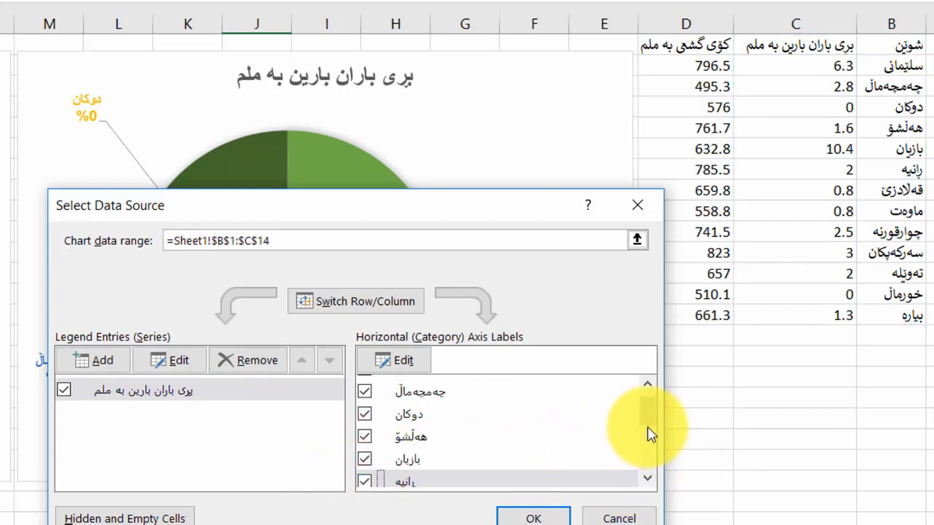
{"action": "left_click", "coordinate": [647, 435]}
{"action": "left_click", "coordinate": [365, 409]}
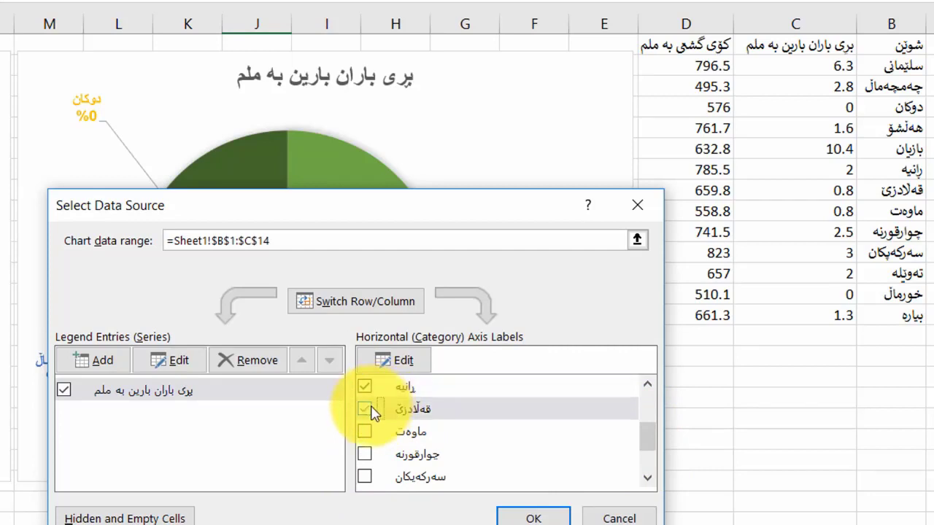
{"action": "left_click", "coordinate": [365, 431]}
{"action": "left_click", "coordinate": [364, 454]}
{"action": "left_click", "coordinate": [366, 477]}
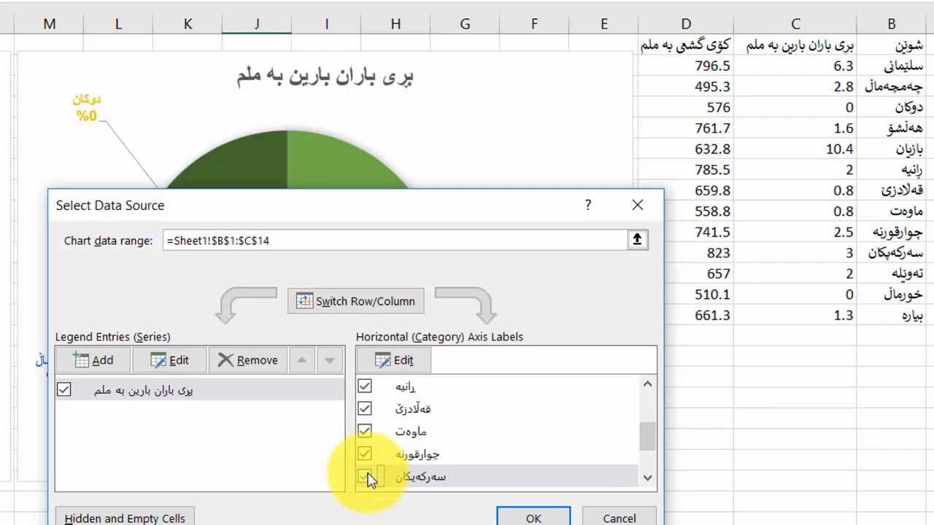
{"action": "left_click", "coordinate": [618, 518]}
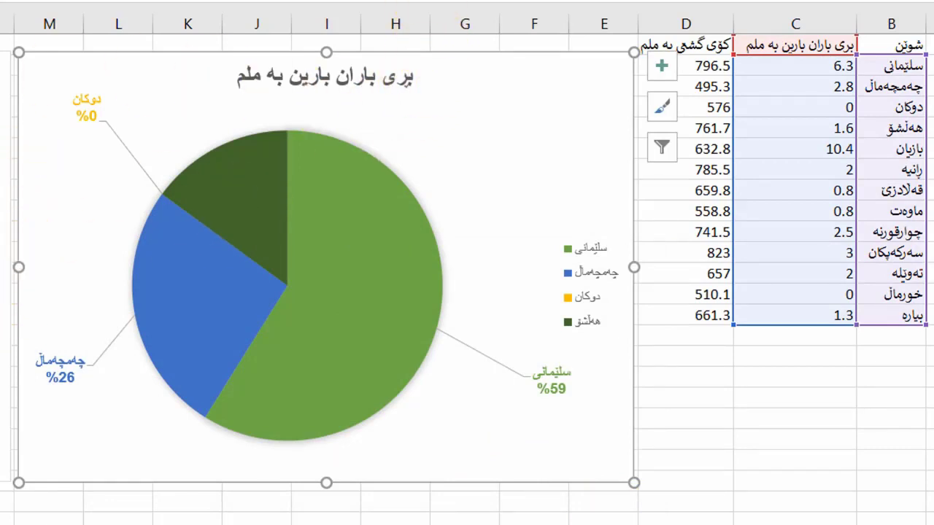
Edit the pie series and set its name to =Sheet1!$D$1
{"action": "left_click", "coordinate": [474, 3]}
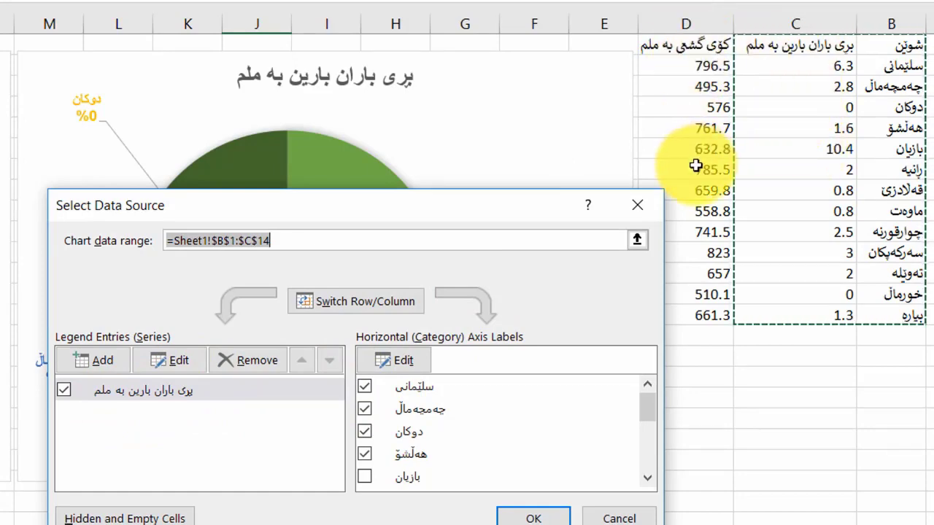
{"action": "left_click", "coordinate": [175, 360]}
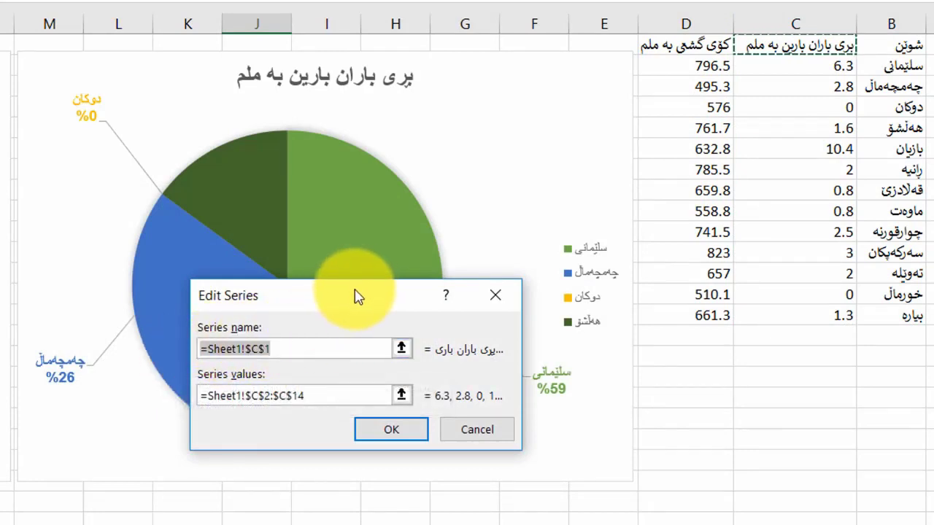
{"action": "left_click_drag", "start_coordinate": [353, 298], "coordinate": [291, 226]}
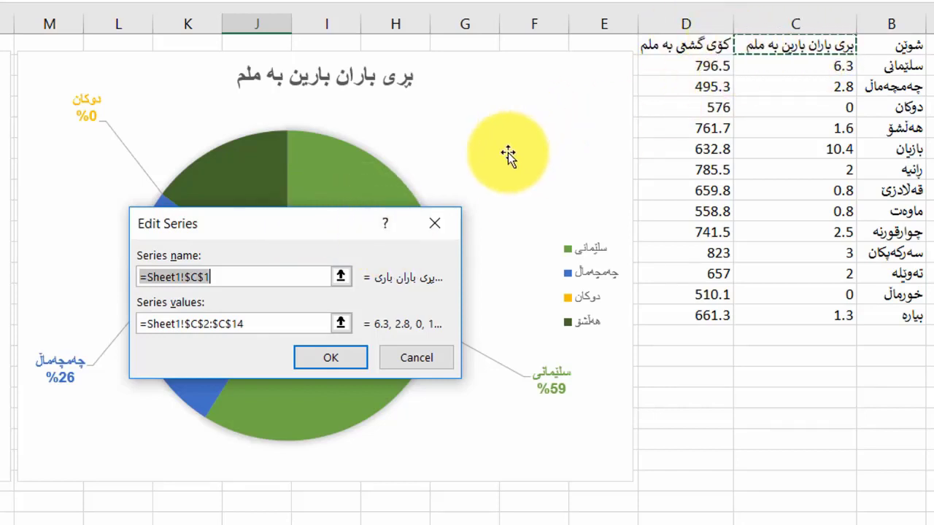
{"action": "left_click", "coordinate": [340, 278]}
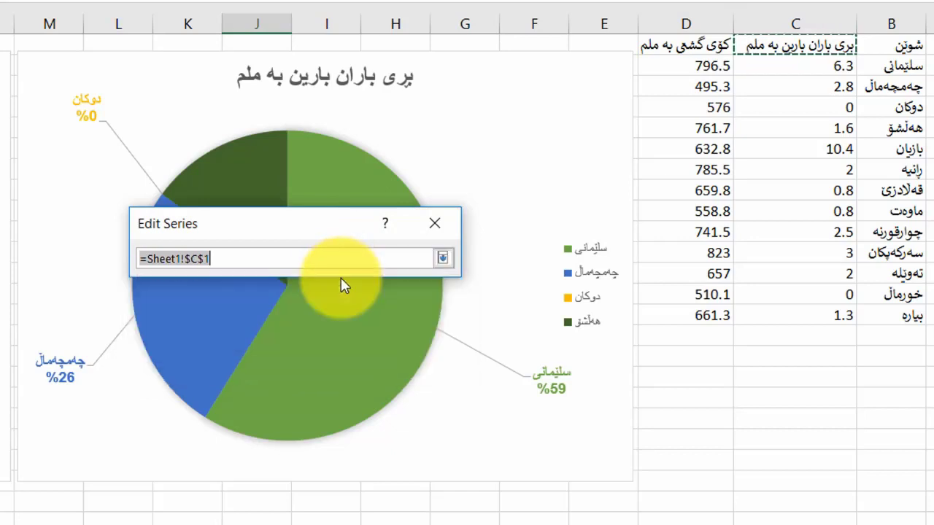
{"action": "left_click", "coordinate": [684, 47]}
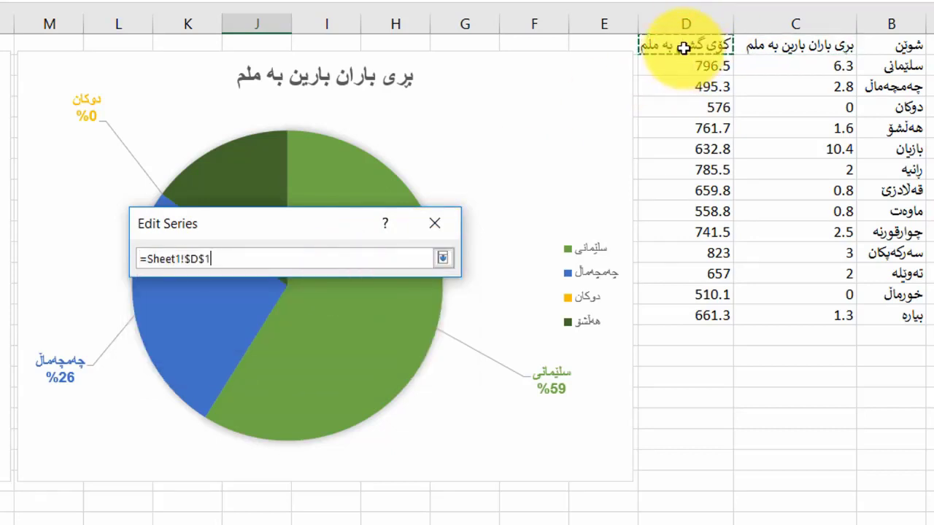
{"action": "left_click", "coordinate": [443, 258]}
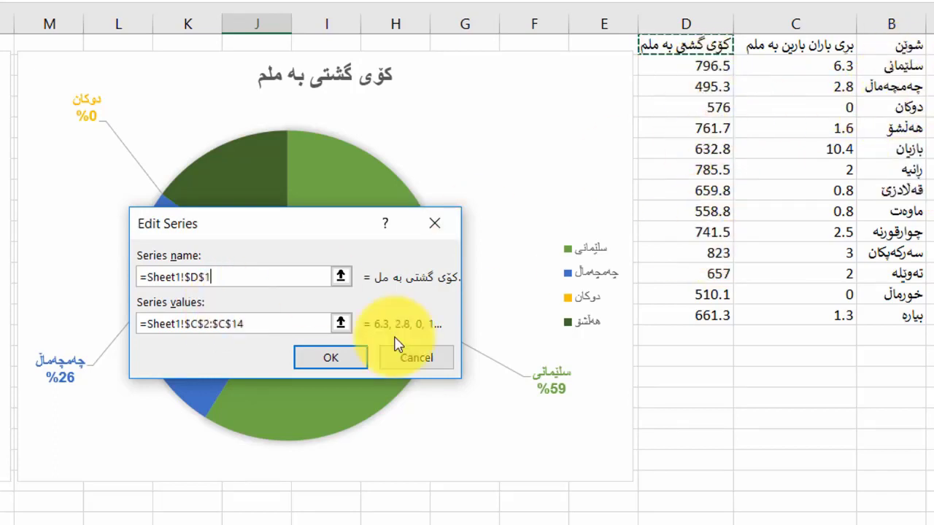
Set the series values to =Sheet1!$D$2:$D$14 and confirm
{"action": "left_click", "coordinate": [341, 323]}
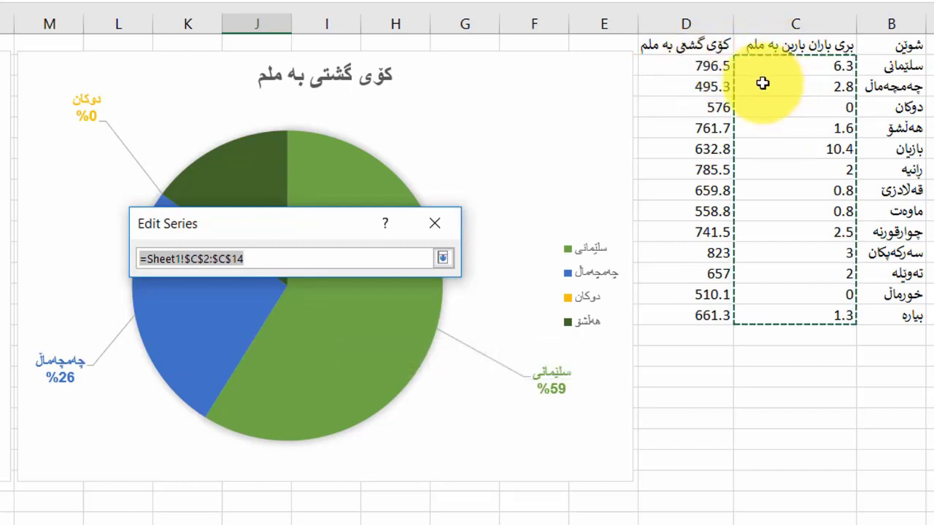
{"action": "left_click_drag", "start_coordinate": [700, 68], "coordinate": [689, 219]}
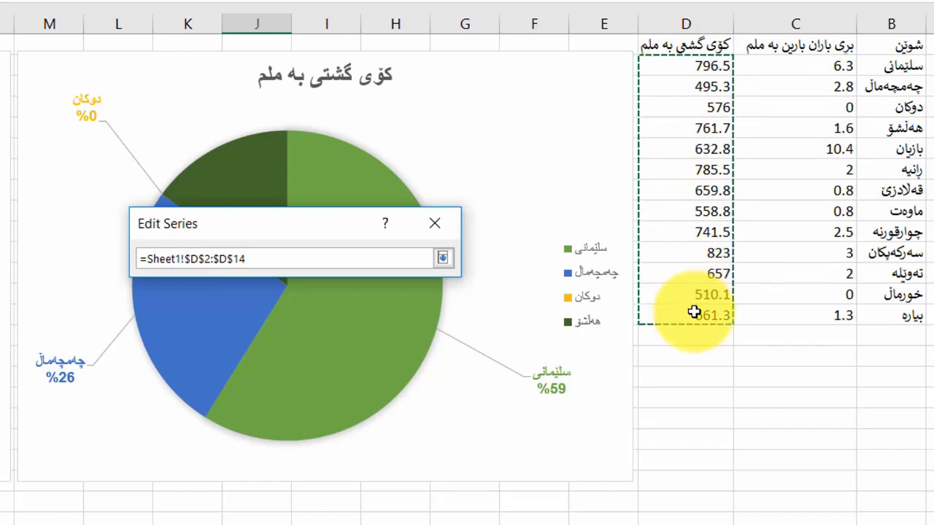
{"action": "left_click_drag", "start_coordinate": [689, 218], "coordinate": [666, 314]}
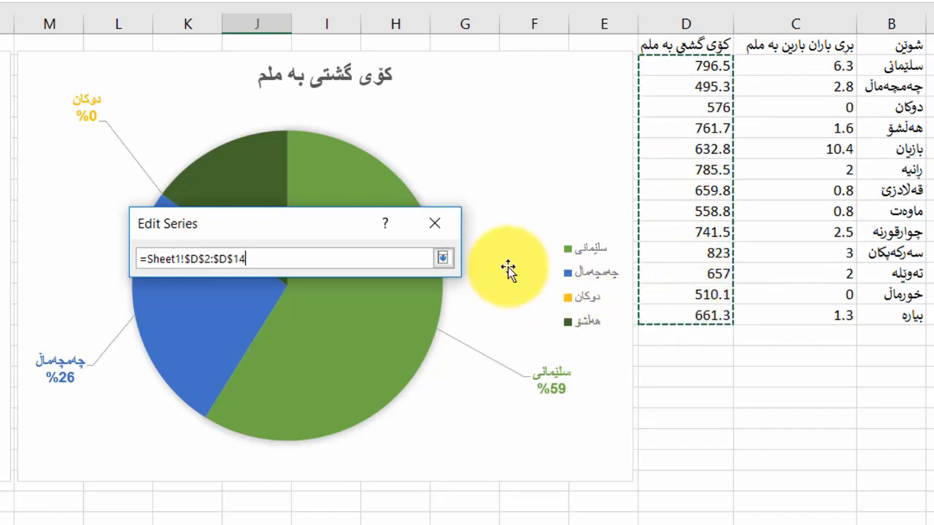
{"action": "left_click", "coordinate": [443, 259]}
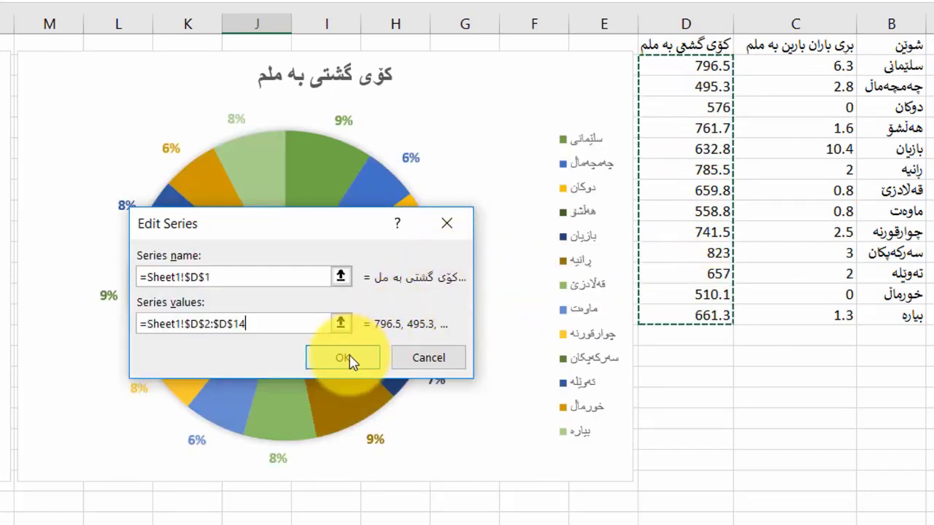
{"action": "left_click", "coordinate": [349, 359]}
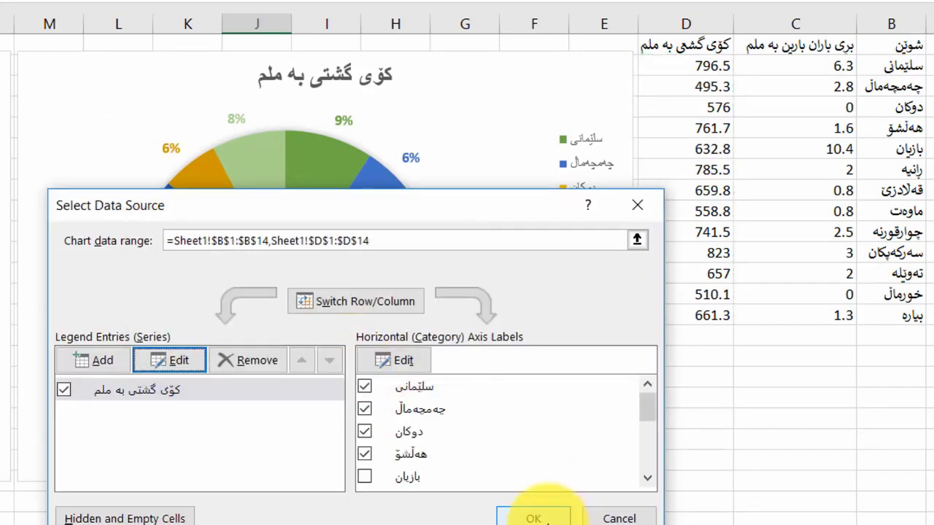
Apply the column D data change and select the chart title کۆی گشتی به ملم
{"action": "left_click", "coordinate": [545, 519]}
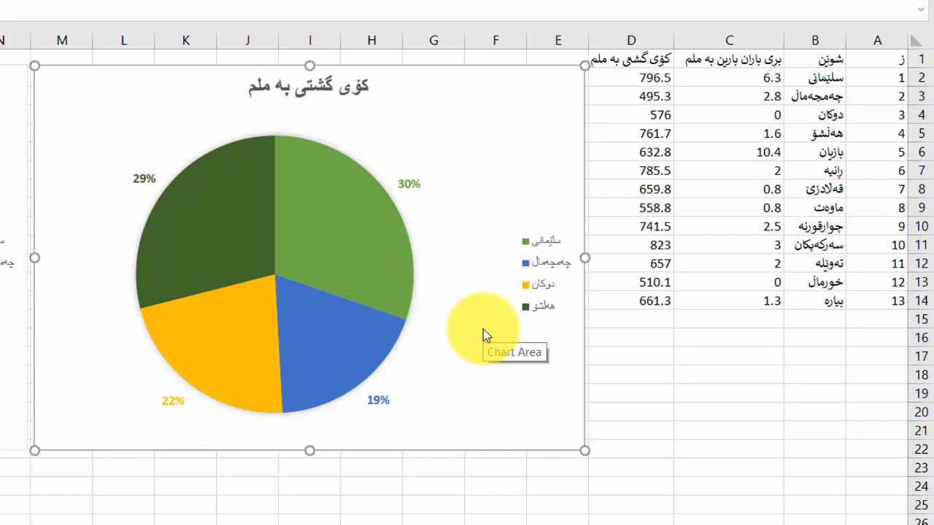
{"action": "left_click", "coordinate": [327, 88]}
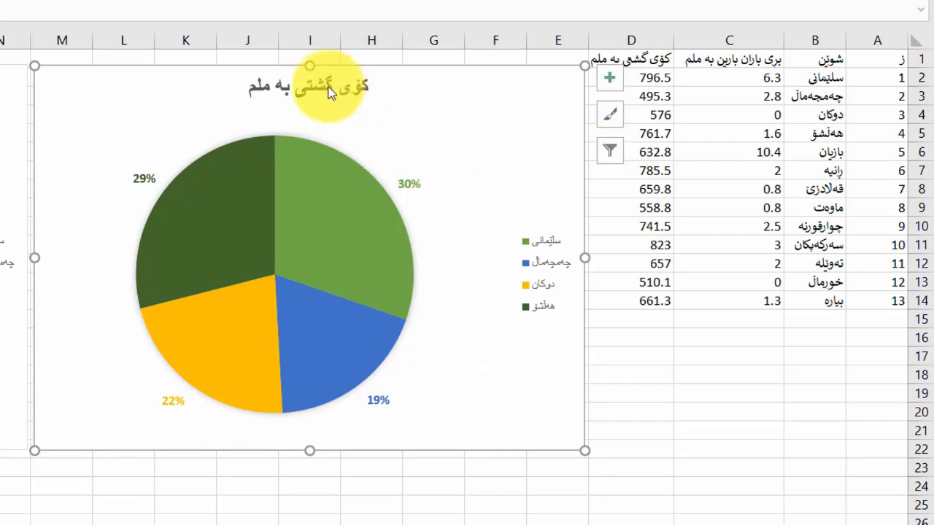
{"action": "left_click", "coordinate": [328, 86]}
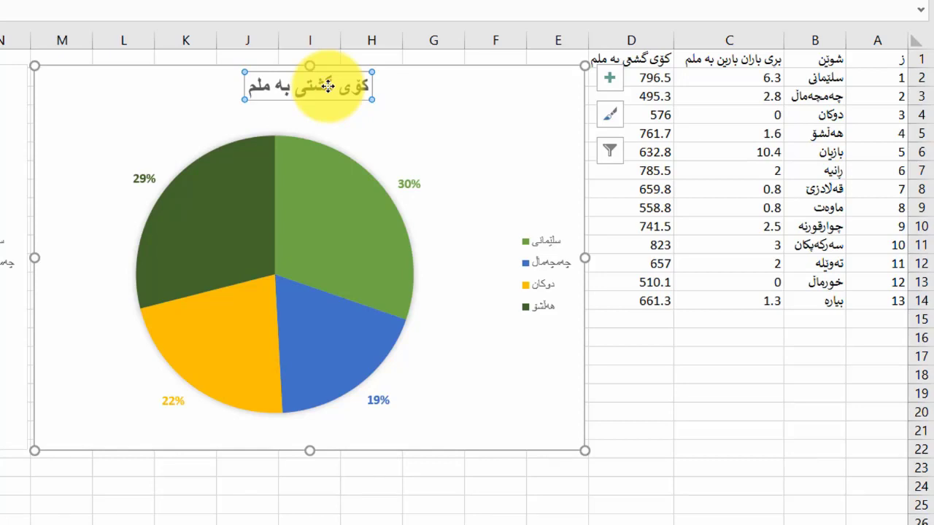
Toggle the legend and percentage data labels off and back on, then show Chart Title placements
{"action": "left_click", "coordinate": [609, 79]}
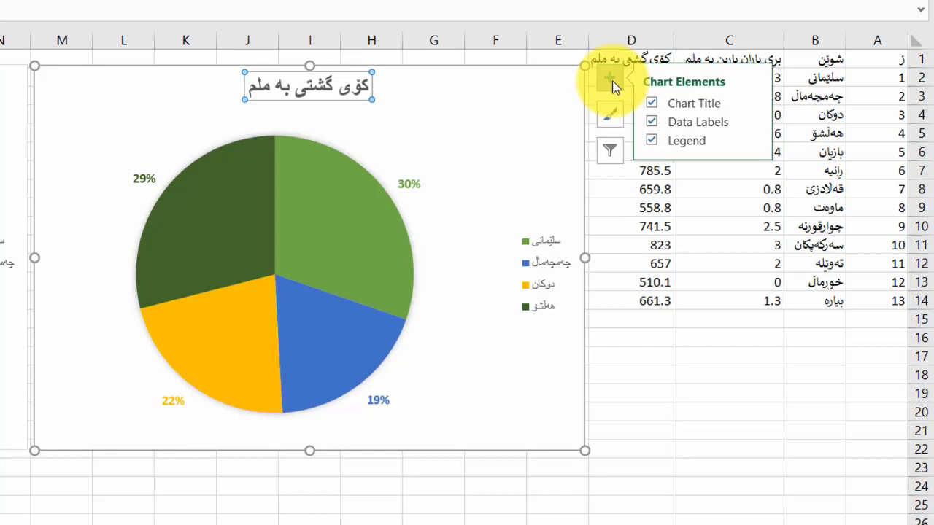
{"action": "left_click", "coordinate": [655, 140]}
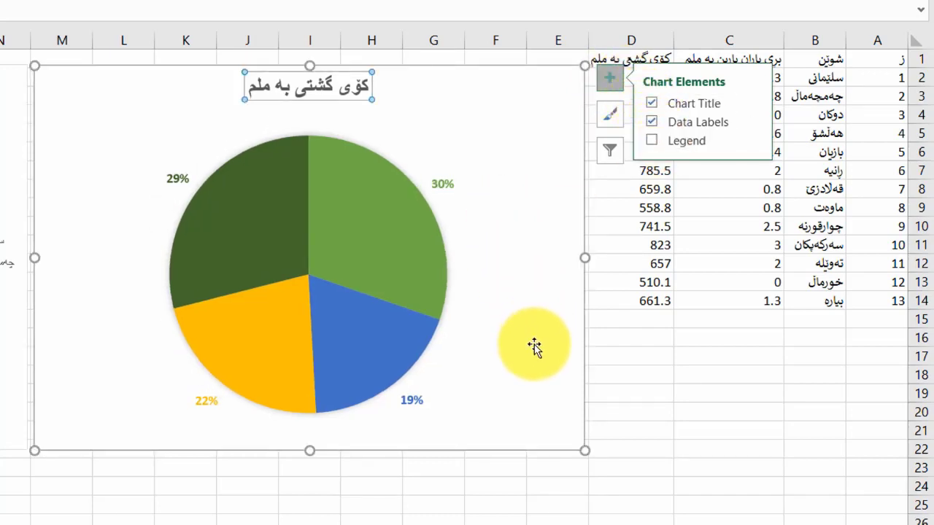
{"action": "left_click", "coordinate": [654, 141]}
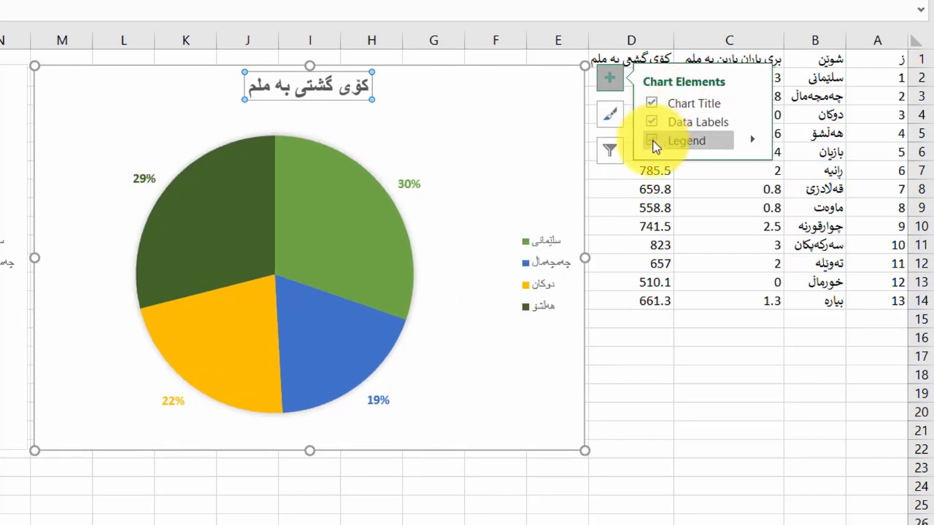
{"action": "left_click", "coordinate": [654, 122]}
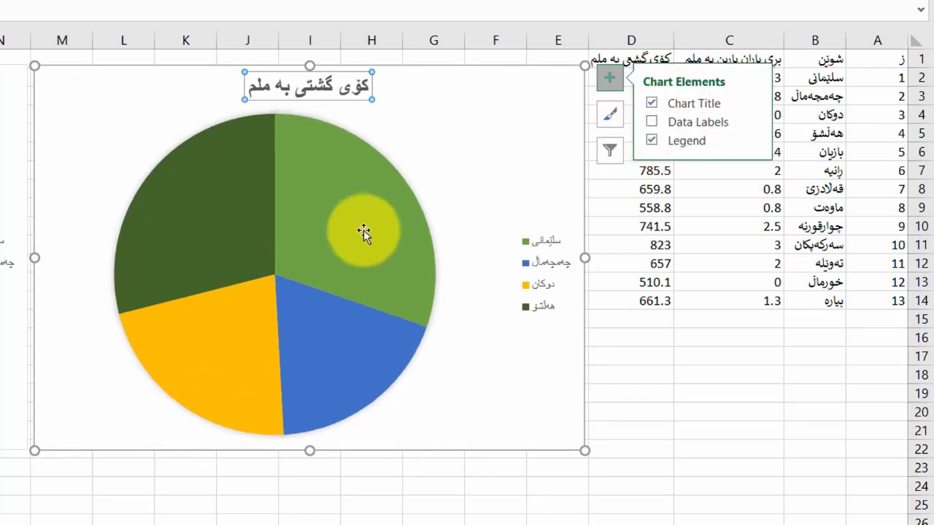
{"action": "left_click", "coordinate": [648, 123]}
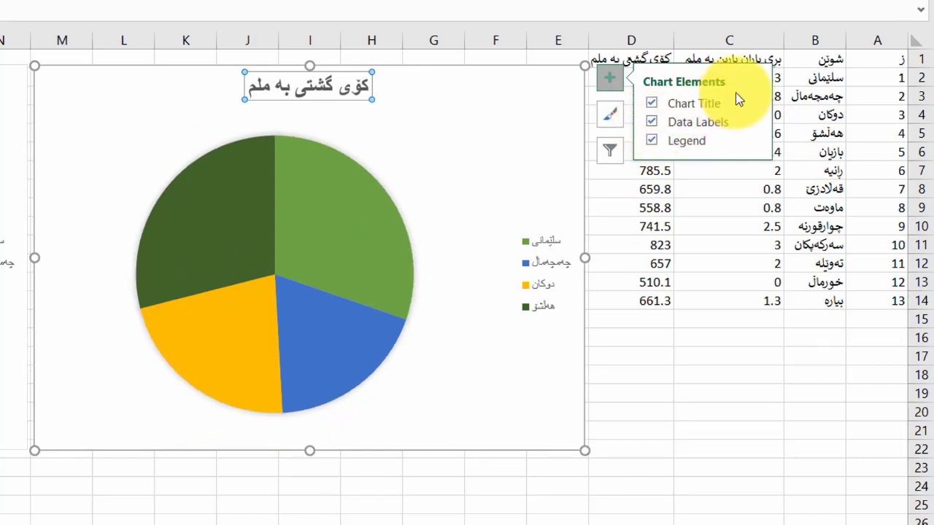
{"action": "left_click", "coordinate": [752, 104]}
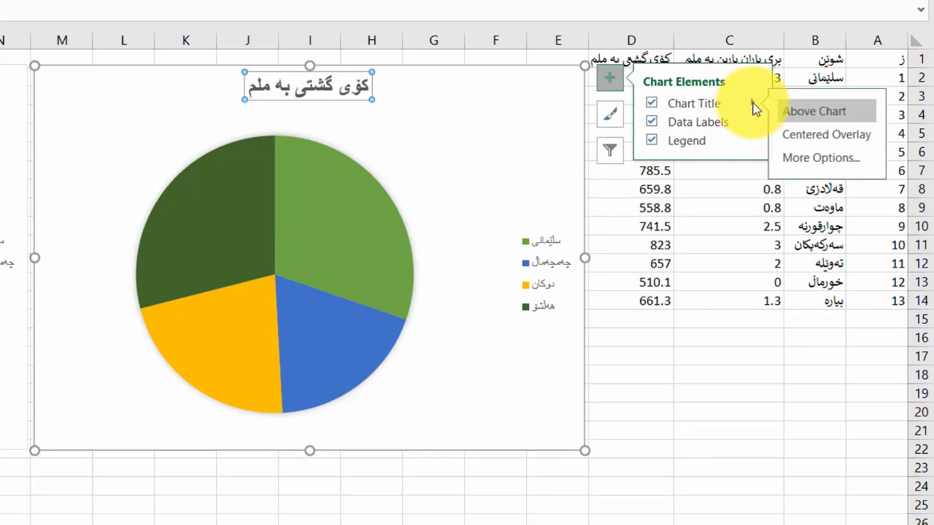
Give the chart title کۆی گشتی به ملم a solid gold fill
{"action": "left_click", "coordinate": [824, 158]}
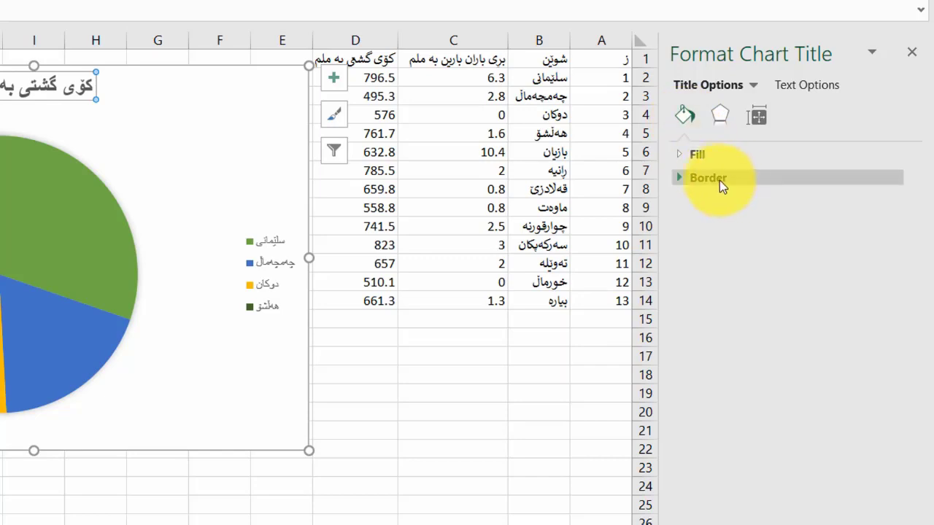
{"action": "left_click", "coordinate": [678, 155]}
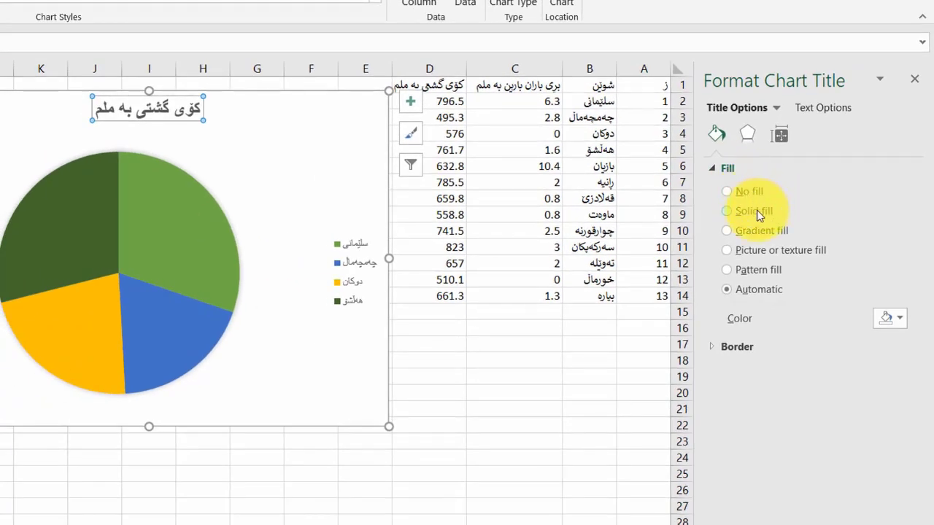
{"action": "left_click", "coordinate": [757, 211]}
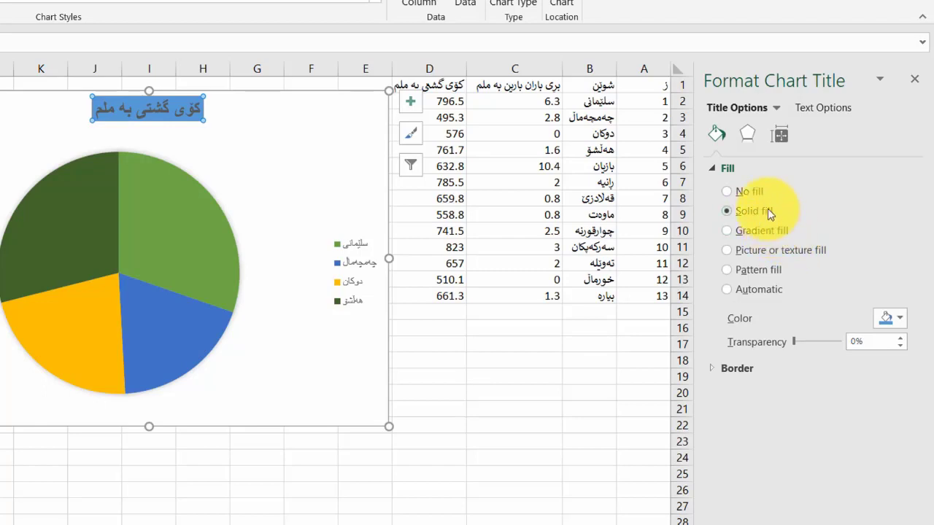
{"action": "left_click", "coordinate": [893, 321]}
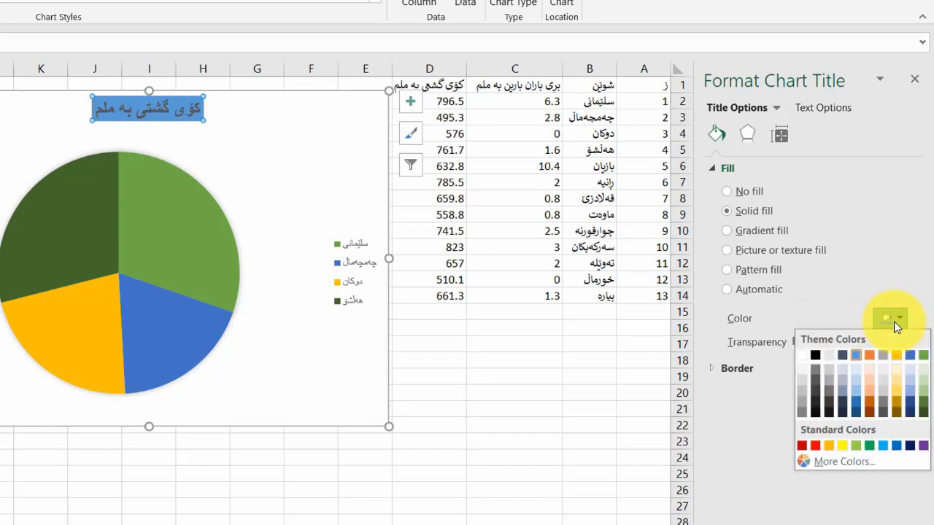
{"action": "left_click", "coordinate": [898, 385]}
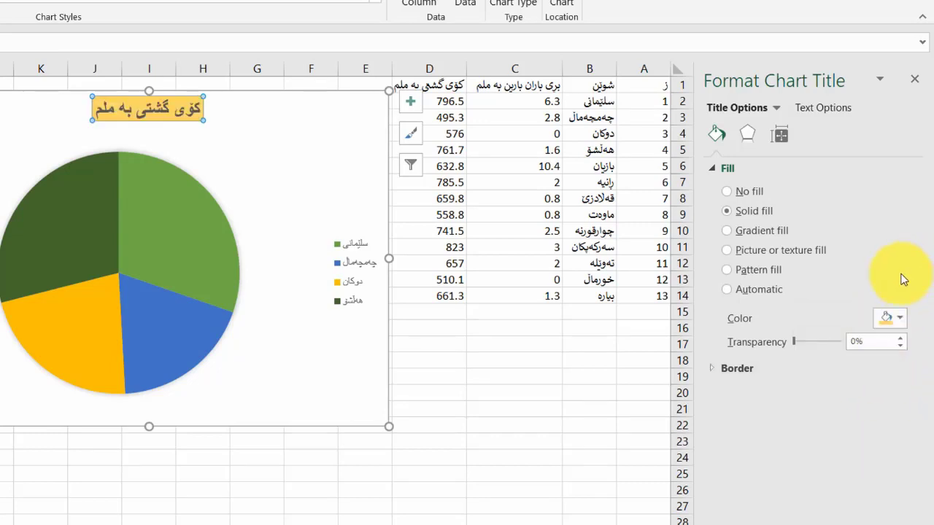
Give the chart title a gradient fill whose first stop is Gold, Accent 4, Lighter 80%
{"action": "left_click", "coordinate": [779, 233]}
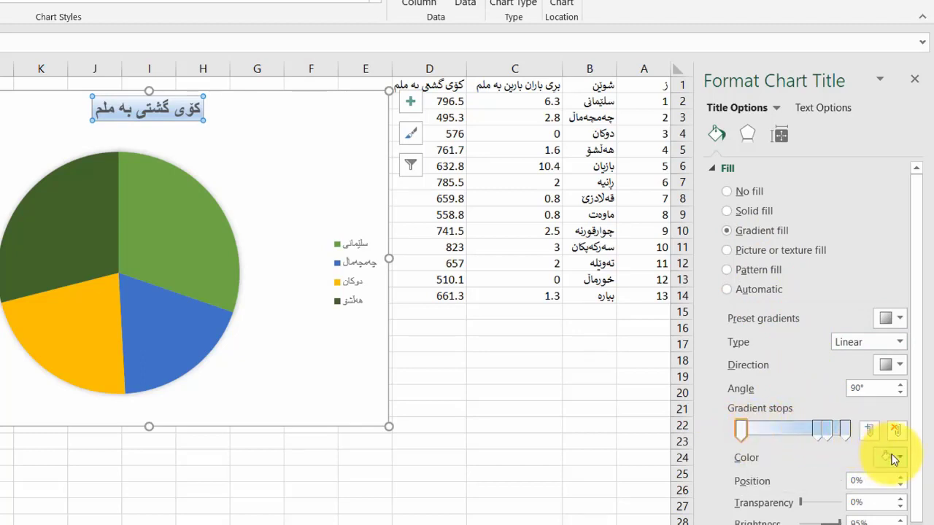
{"action": "left_click", "coordinate": [893, 458]}
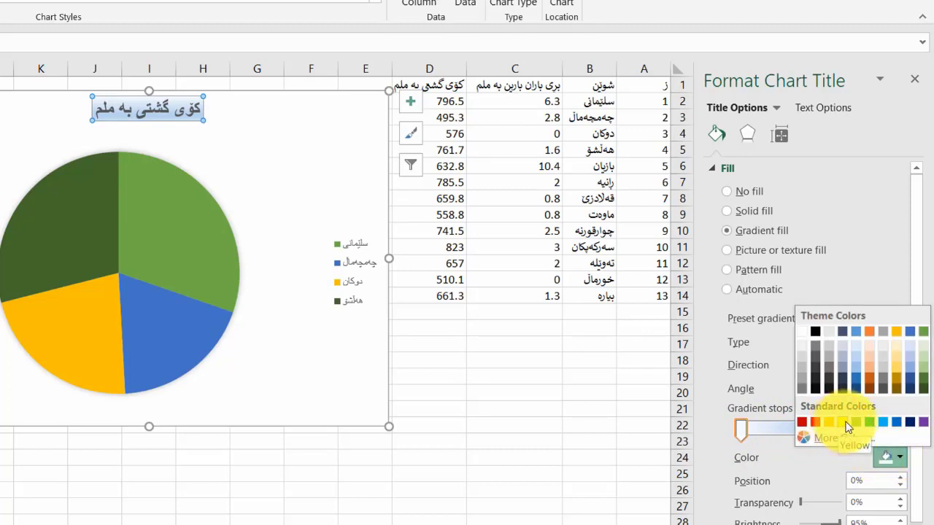
{"action": "left_click", "coordinate": [897, 347]}
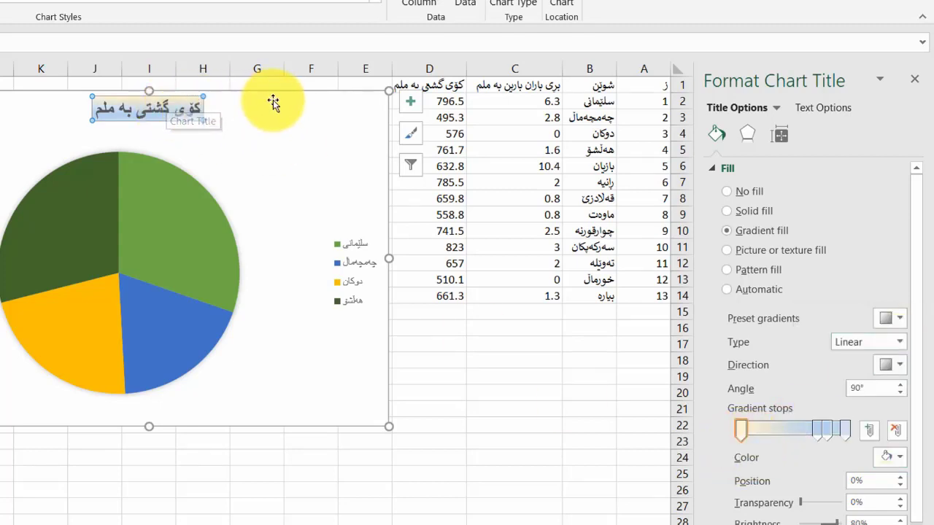
{"action": "left_click", "coordinate": [300, 96]}
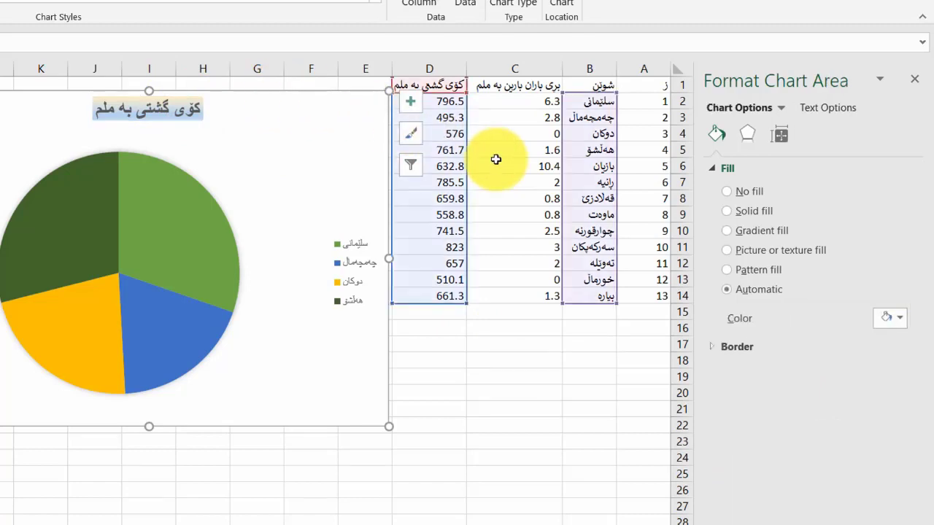
Move the pie chart right so it sits over the data table below the header row
{"action": "mouse_move", "coordinate": [294, 92]}
{"action": "left_mouse_down"}
{"action": "mouse_move", "coordinate": [483, 138]}
{"action": "mouse_move", "coordinate": [568, 136]}
{"action": "left_mouse_up"}
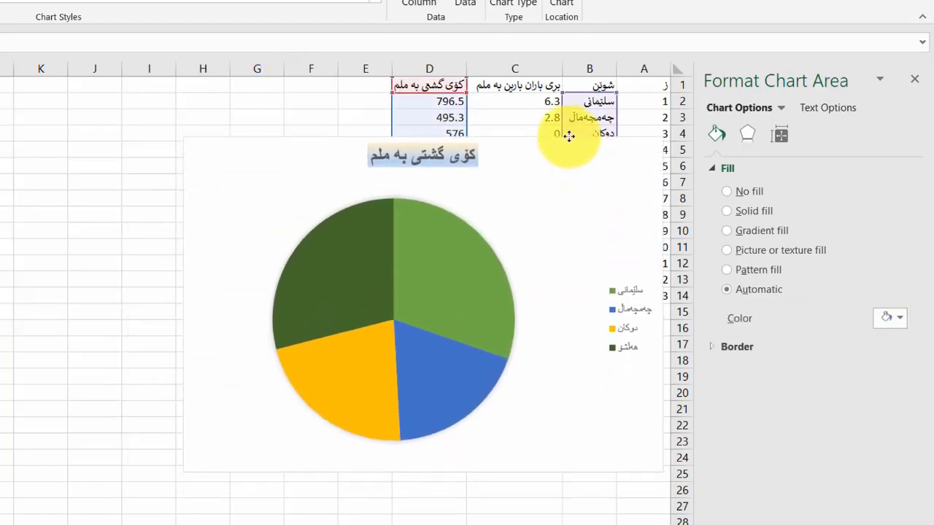
{"action": "left_click_drag", "start_coordinate": [568, 136], "coordinate": [573, 120]}
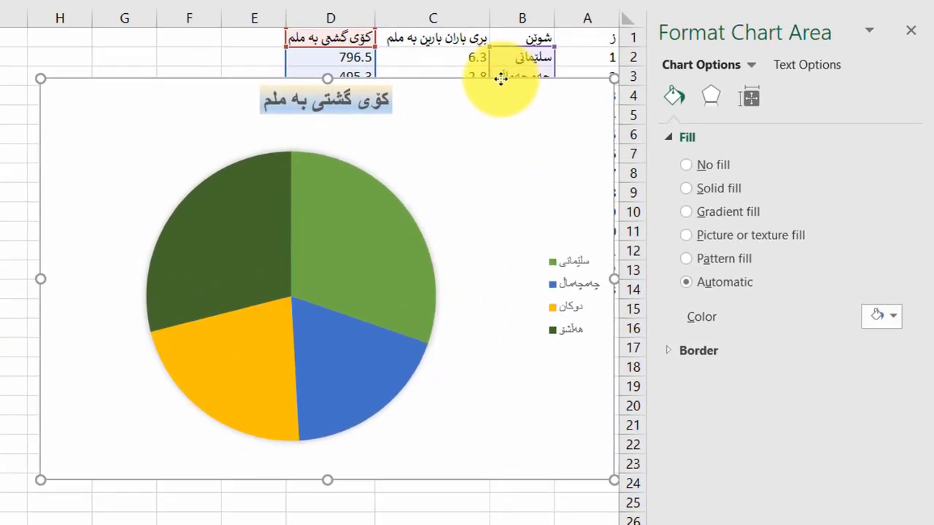
{"action": "left_click", "coordinate": [380, 107]}
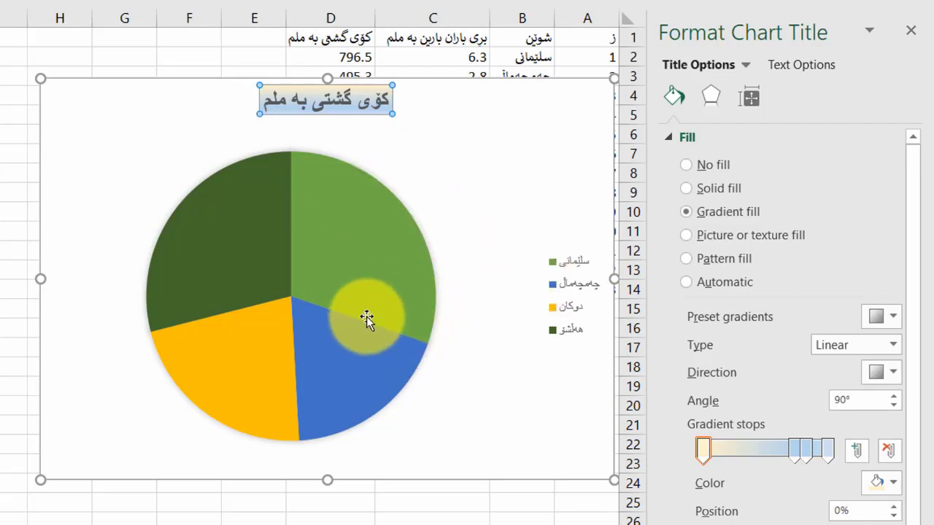
Check the Plot Area options, then recolour the title's 74% stop light gold and 83% stop dark orange
{"action": "left_click", "coordinate": [745, 65]}
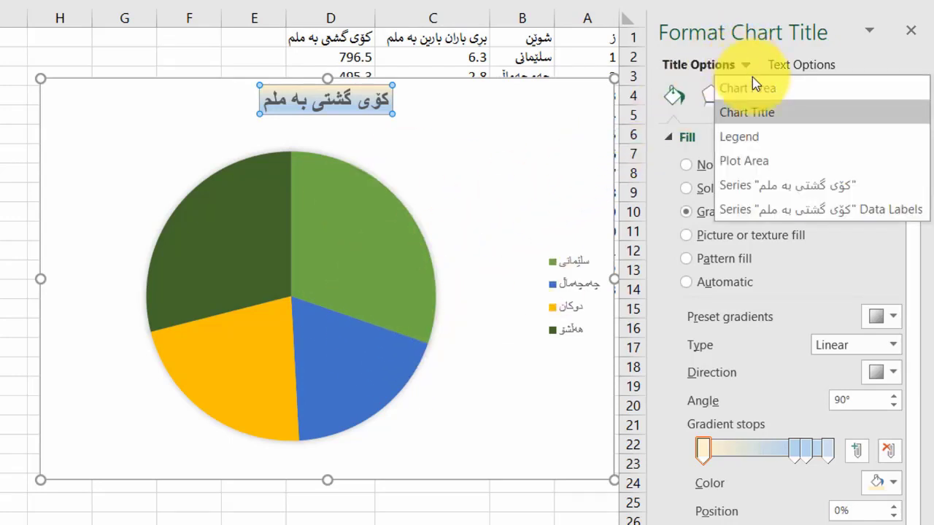
{"action": "left_click", "coordinate": [762, 161]}
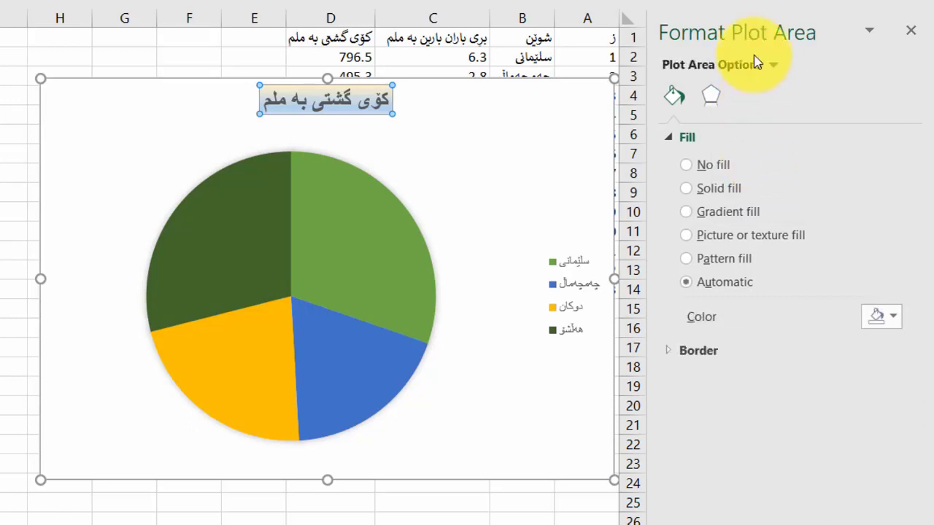
{"action": "left_click", "coordinate": [768, 67]}
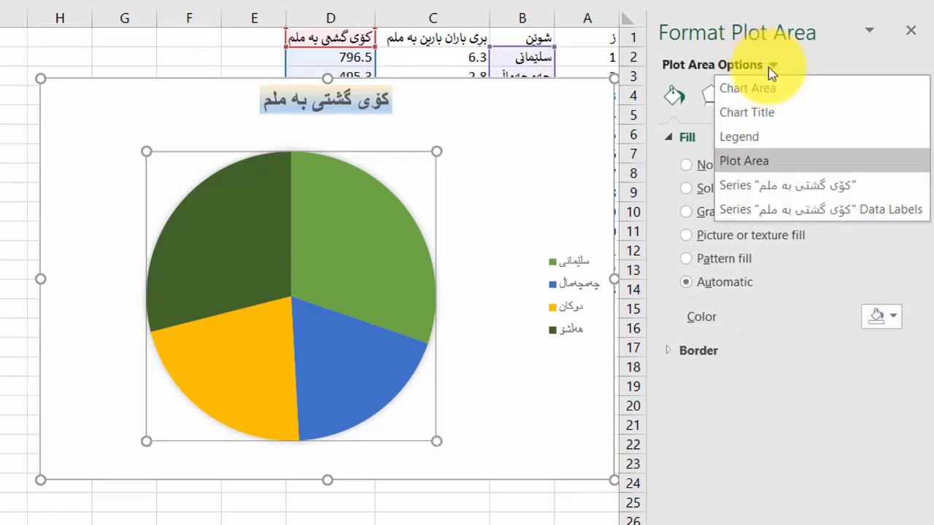
{"action": "left_click", "coordinate": [762, 119]}
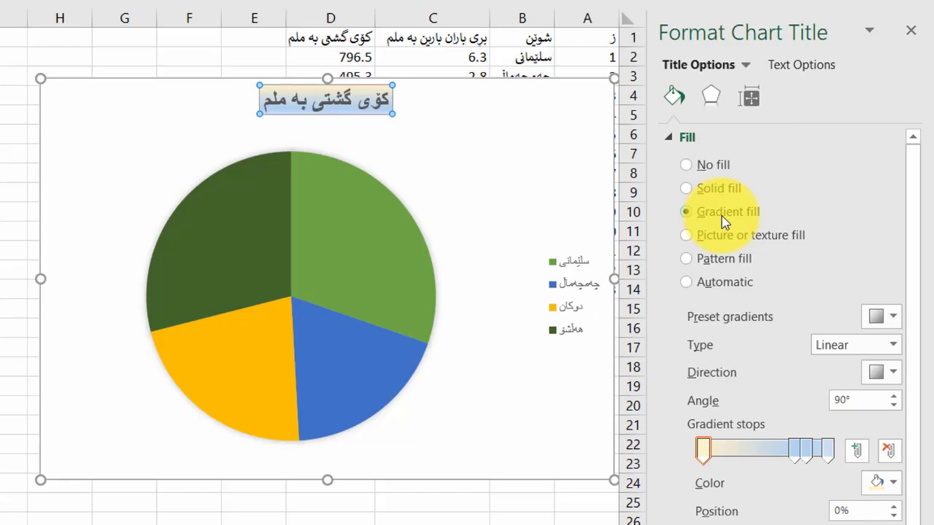
{"action": "left_click", "coordinate": [795, 455]}
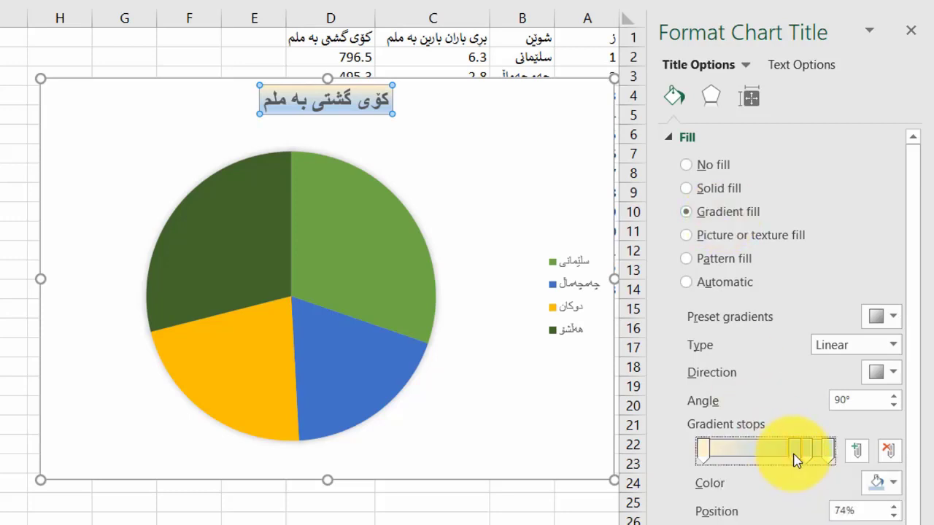
{"action": "left_click", "coordinate": [892, 483]}
{"action": "left_click", "coordinate": [890, 373]}
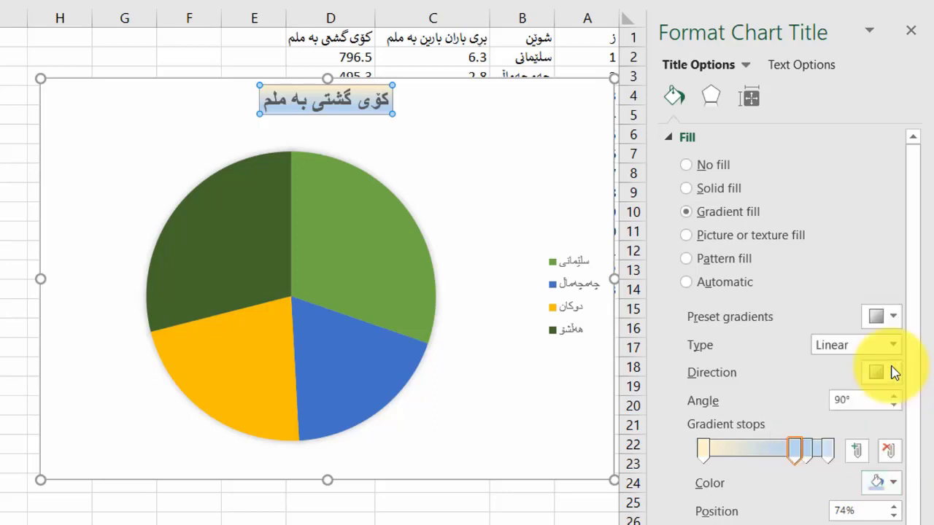
{"action": "left_click", "coordinate": [806, 450]}
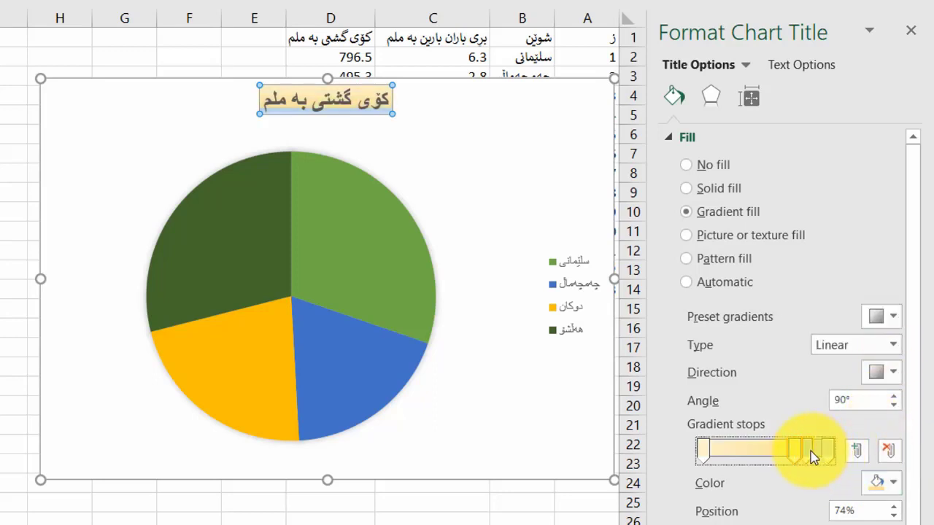
{"action": "left_click", "coordinate": [893, 482]}
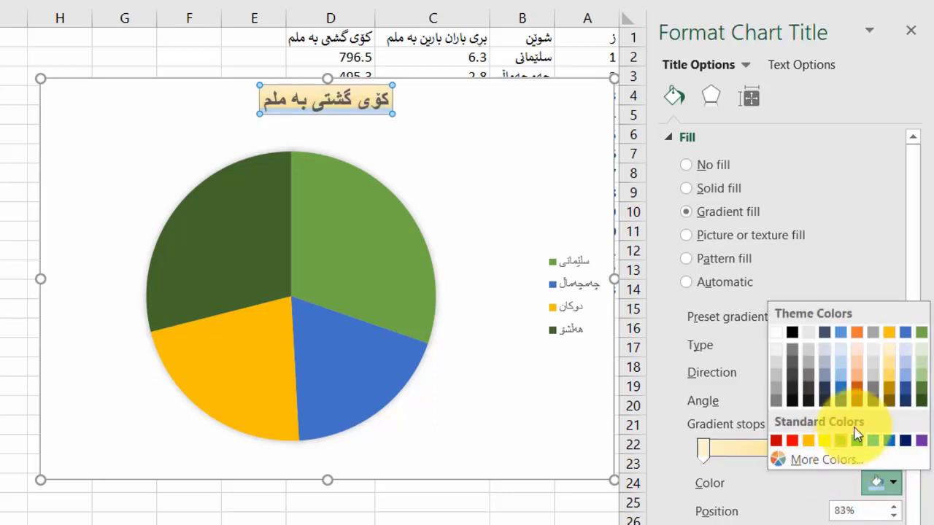
{"action": "left_click", "coordinate": [857, 391]}
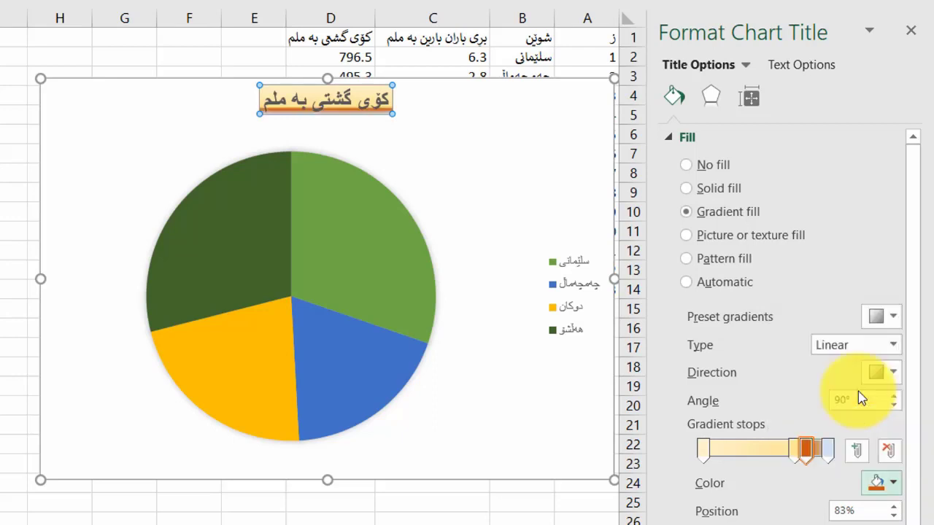
Delete the orange stop, move a stop to 42%, add one near 75%, and adjust its transparency
{"action": "left_click", "coordinate": [890, 454]}
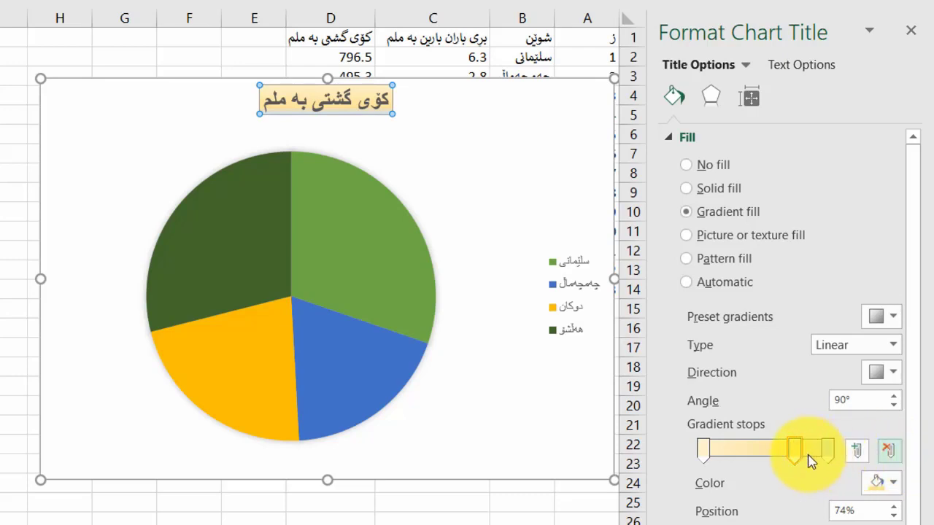
{"action": "left_click_drag", "start_coordinate": [795, 453], "coordinate": [755, 453]}
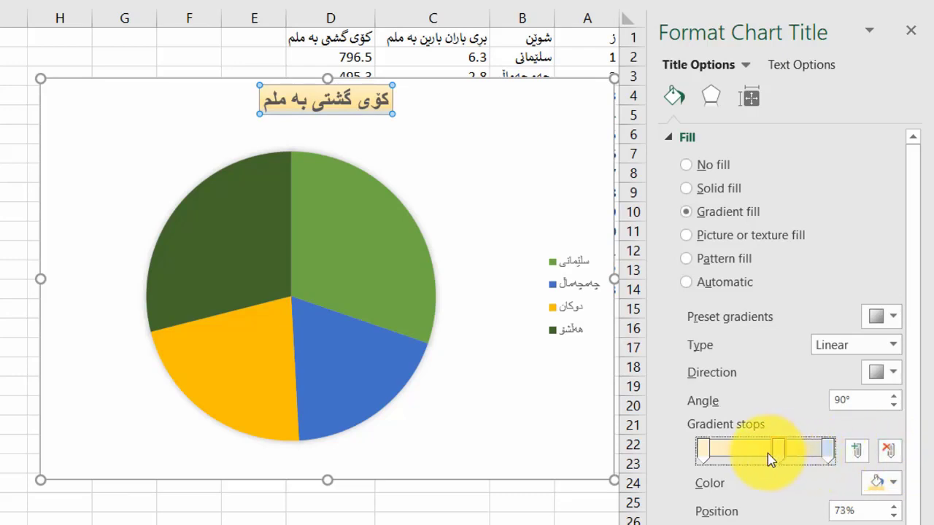
{"action": "left_click", "coordinate": [858, 454]}
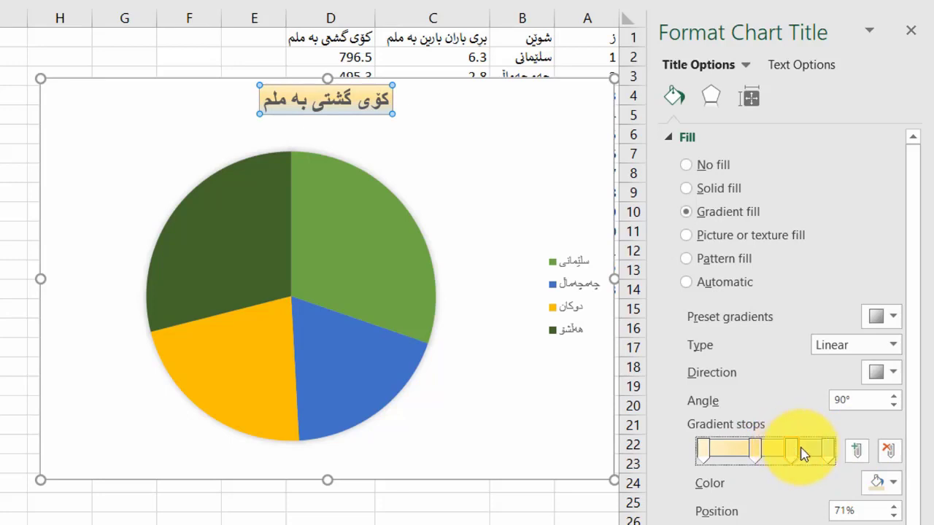
{"action": "mouse_move", "coordinate": [792, 453]}
{"action": "left_mouse_down"}
{"action": "mouse_move", "coordinate": [805, 452]}
{"action": "mouse_move", "coordinate": [796, 452]}
{"action": "left_mouse_up"}
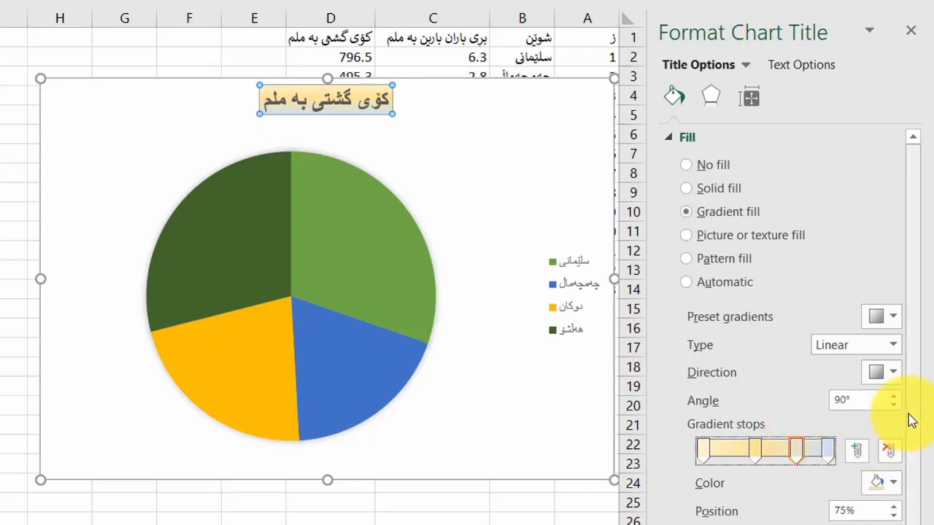
{"action": "scroll", "coordinate": [911, 426], "scroll_direction": "down", "scroll_amount": 1}
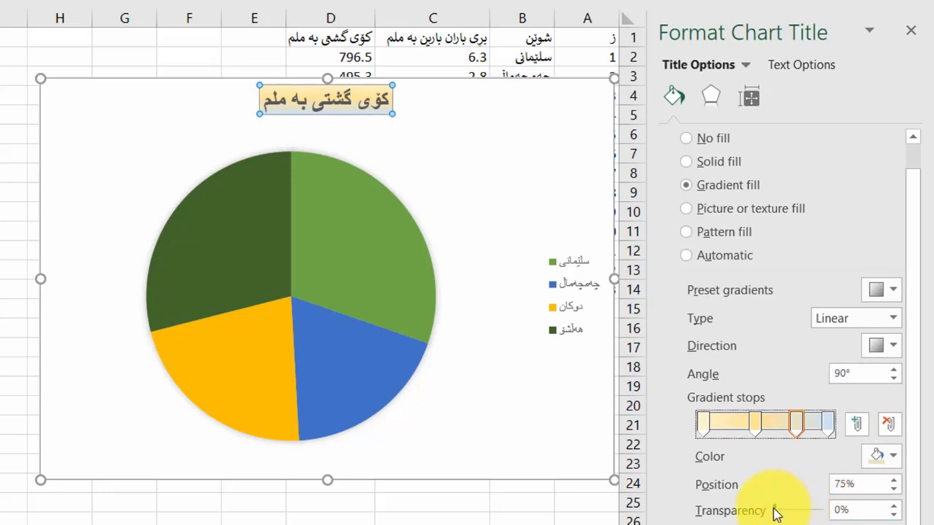
{"action": "mouse_move", "coordinate": [776, 512]}
{"action": "left_mouse_down"}
{"action": "mouse_move", "coordinate": [805, 517]}
{"action": "mouse_move", "coordinate": [757, 515]}
{"action": "left_mouse_up"}
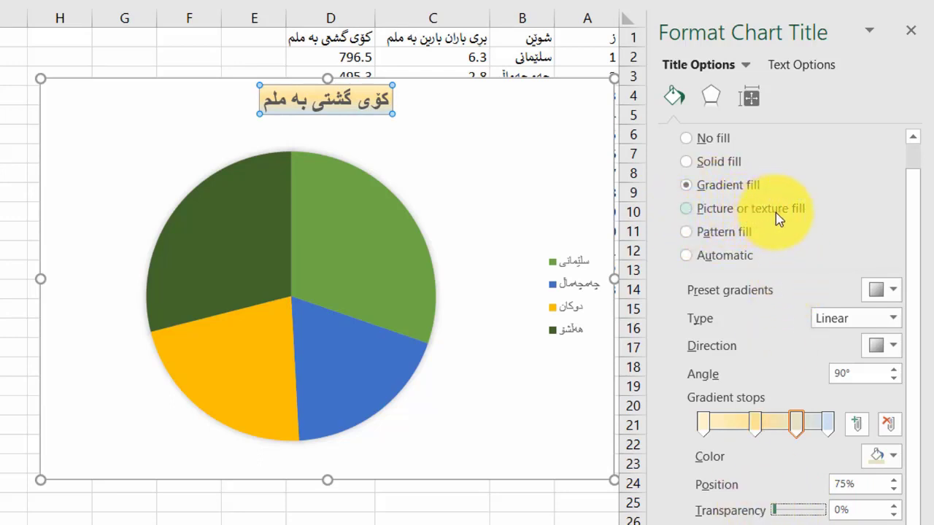
Switch the chart title to a picture fill using the pie-chart image from the clipboard
{"action": "left_click", "coordinate": [712, 209]}
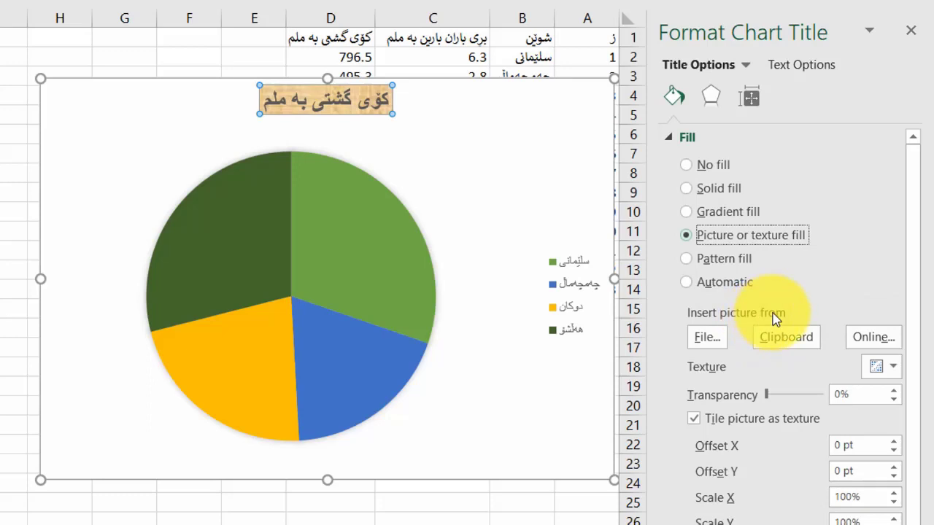
{"action": "left_click", "coordinate": [708, 339]}
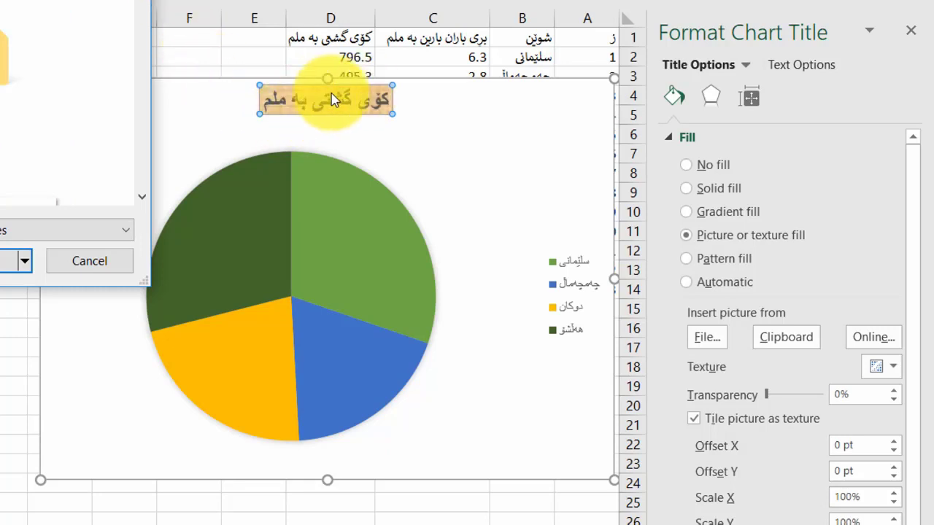
{"action": "left_click", "coordinate": [84, 260]}
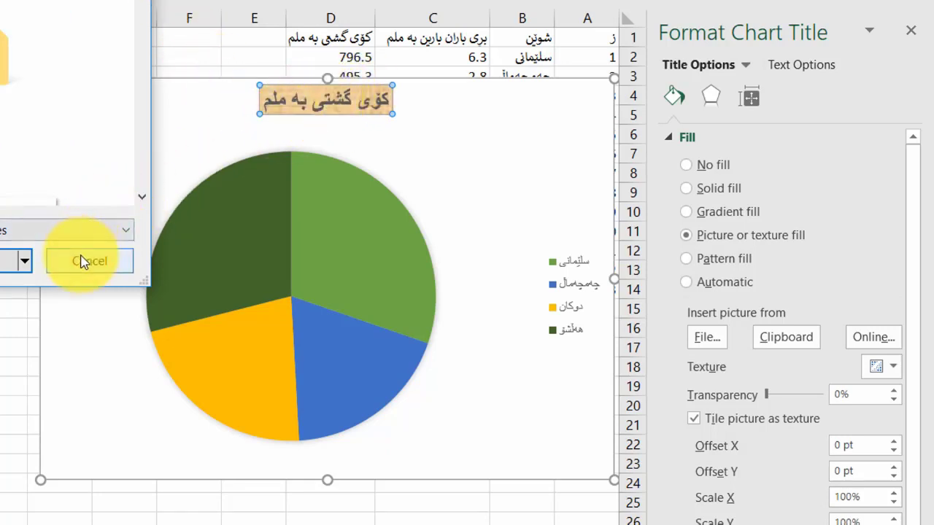
{"action": "left_click", "coordinate": [783, 334]}
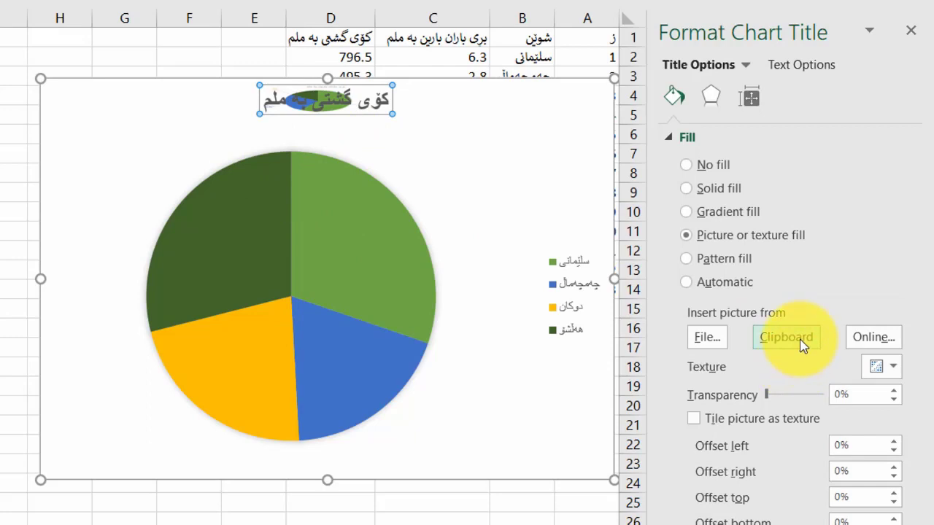
{"action": "left_click", "coordinate": [864, 344]}
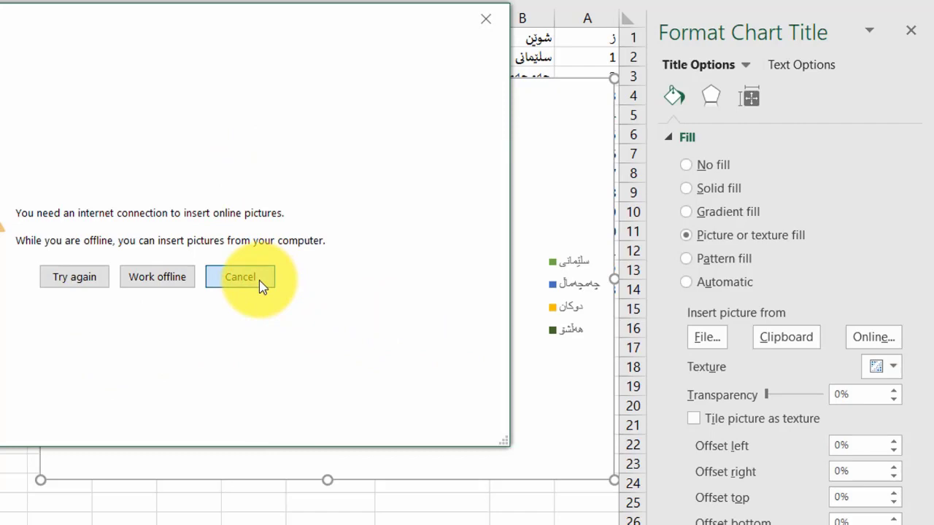
{"action": "left_click", "coordinate": [262, 285]}
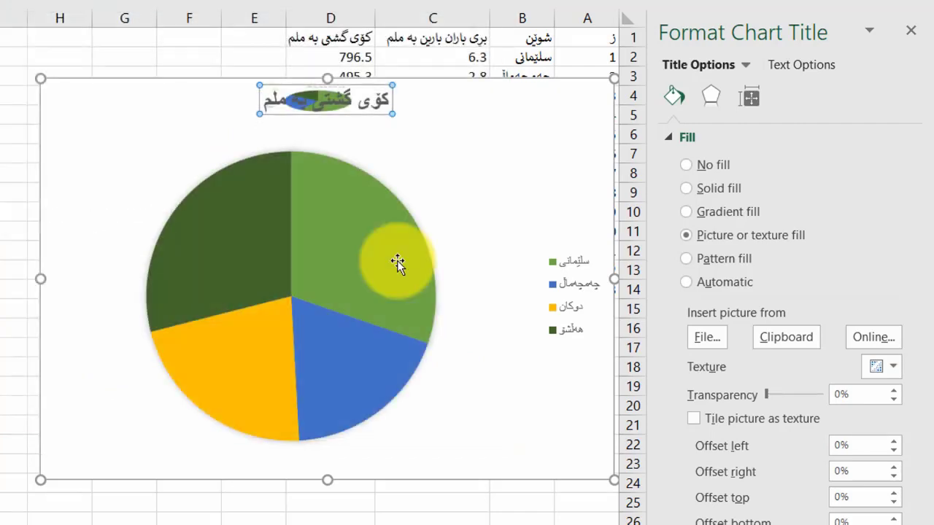
Try the cloud-apps image as the title's picture fill, then set the title to No fill
{"action": "left_click", "coordinate": [713, 343]}
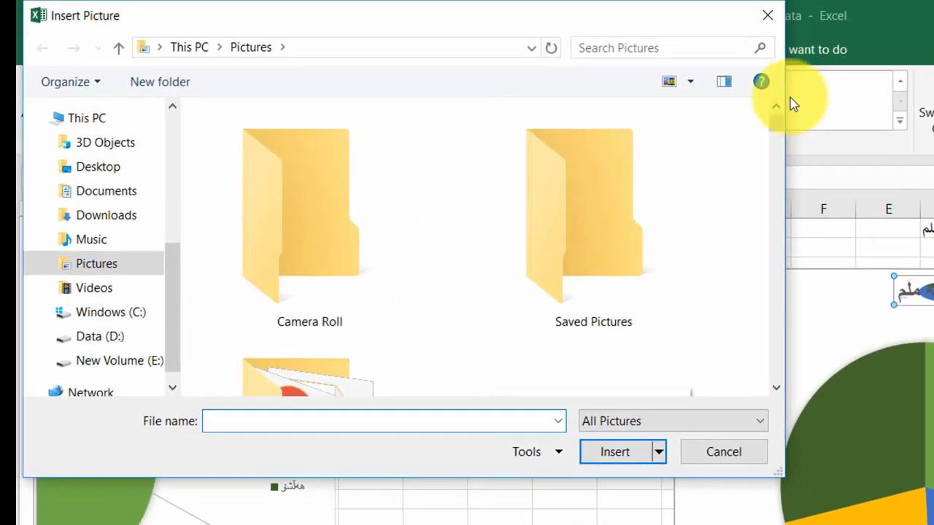
{"action": "scroll", "coordinate": [778, 389], "scroll_direction": "down", "scroll_amount": 3}
{"action": "scroll", "coordinate": [778, 388], "scroll_direction": "down", "scroll_amount": 5}
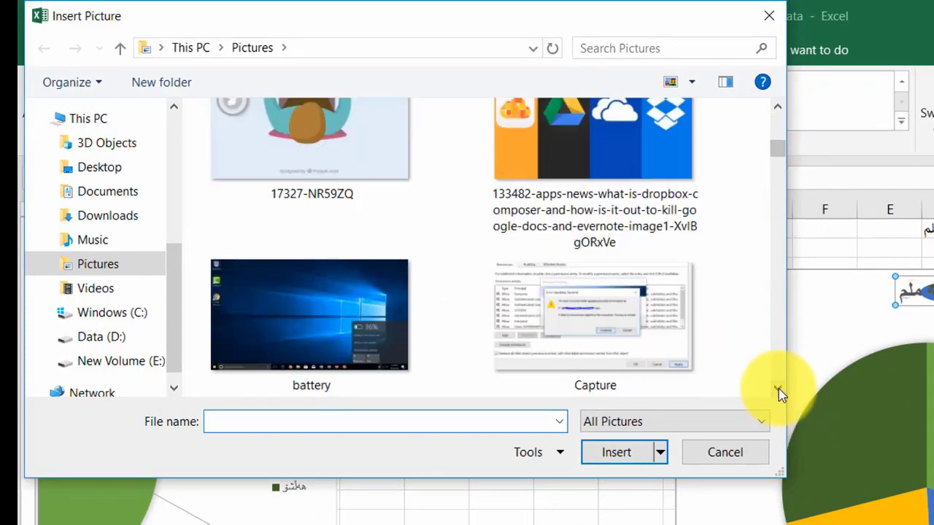
{"action": "left_click", "coordinate": [622, 142]}
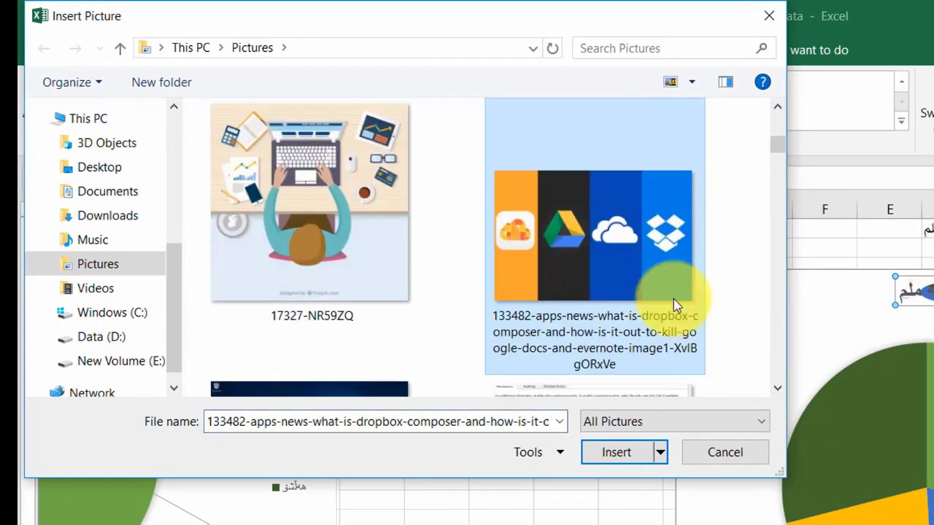
{"action": "left_click", "coordinate": [618, 461]}
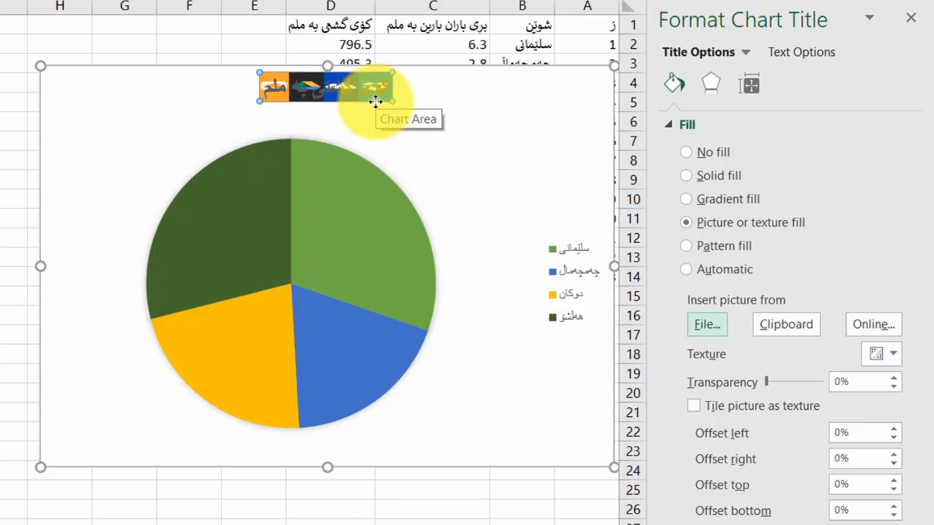
{"action": "left_click", "coordinate": [693, 157]}
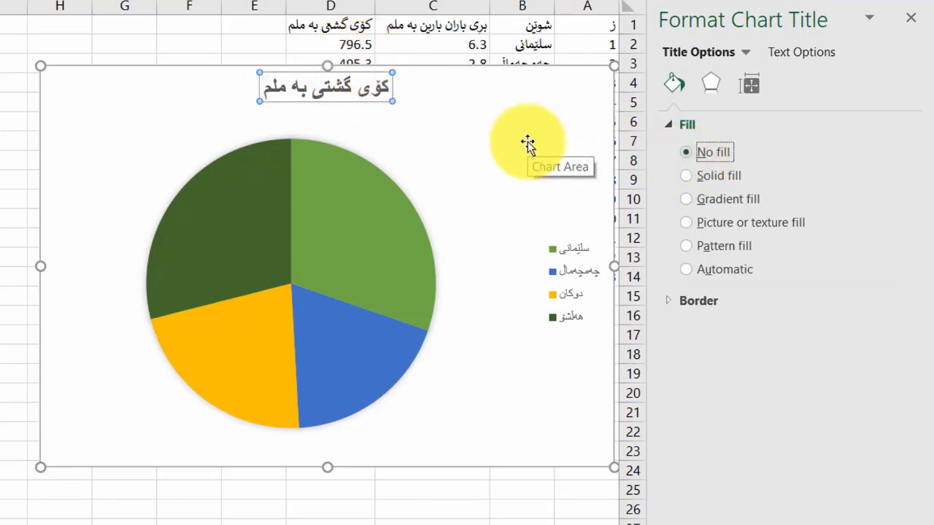
Set the chart title's border to No line after briefly trying Solid line
{"action": "left_click", "coordinate": [677, 310]}
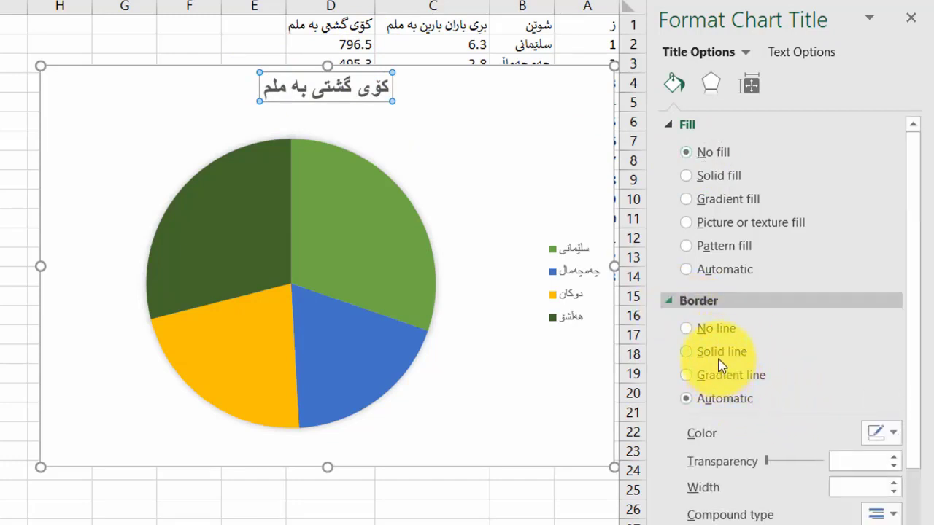
{"action": "left_click", "coordinate": [720, 353]}
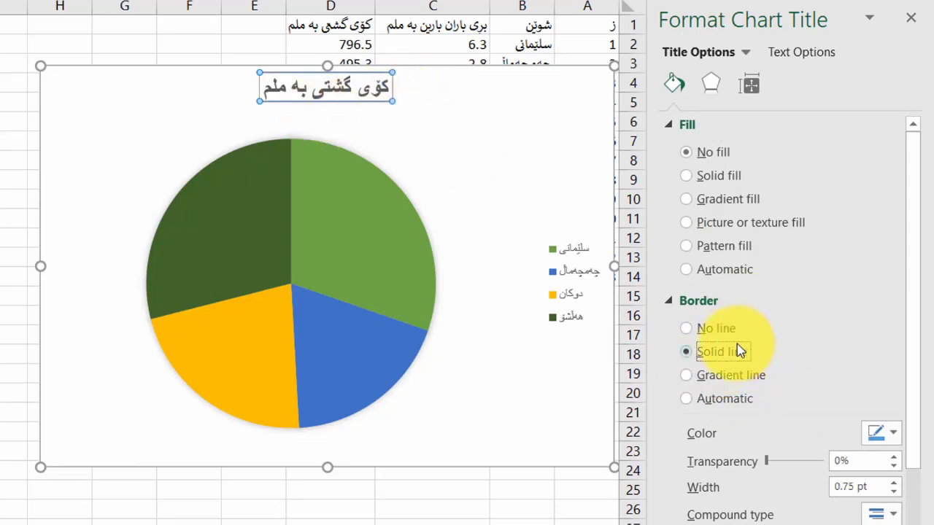
{"action": "left_click", "coordinate": [706, 332]}
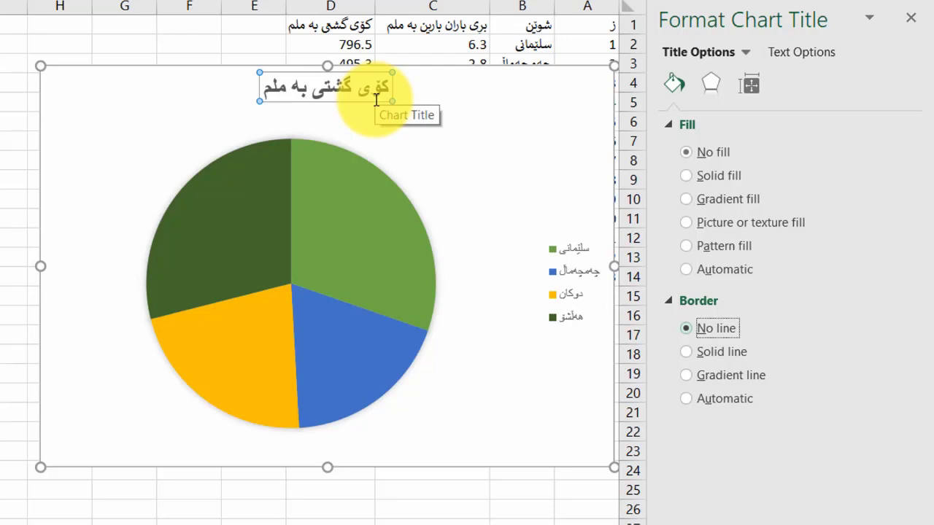
{"action": "left_click", "coordinate": [512, 105]}
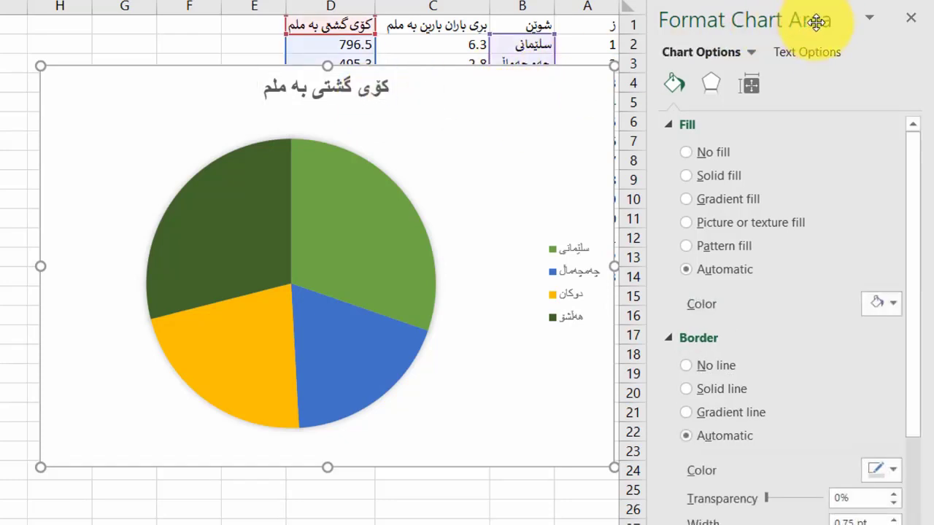
Fill the chart area light green, then change it to a pale-gold-to-light-blue linear gradient
{"action": "left_click", "coordinate": [752, 50]}
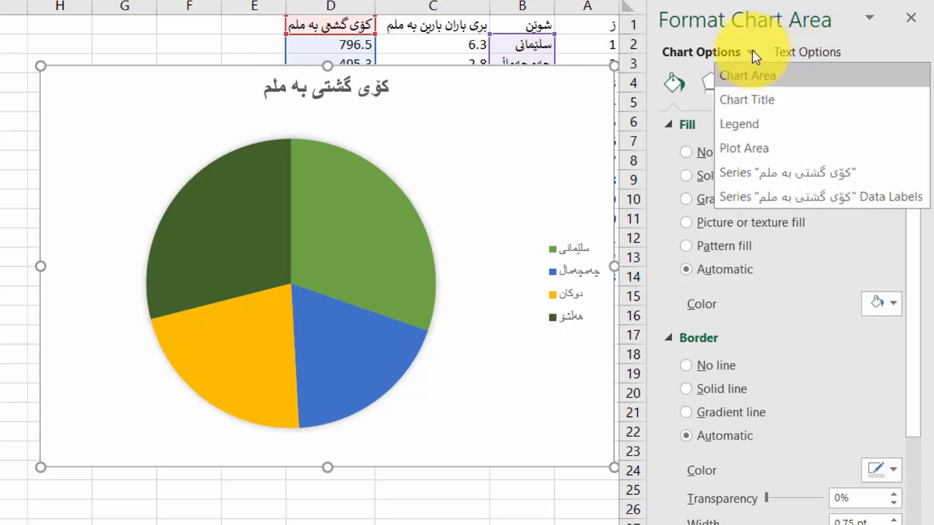
{"action": "left_click", "coordinate": [774, 79]}
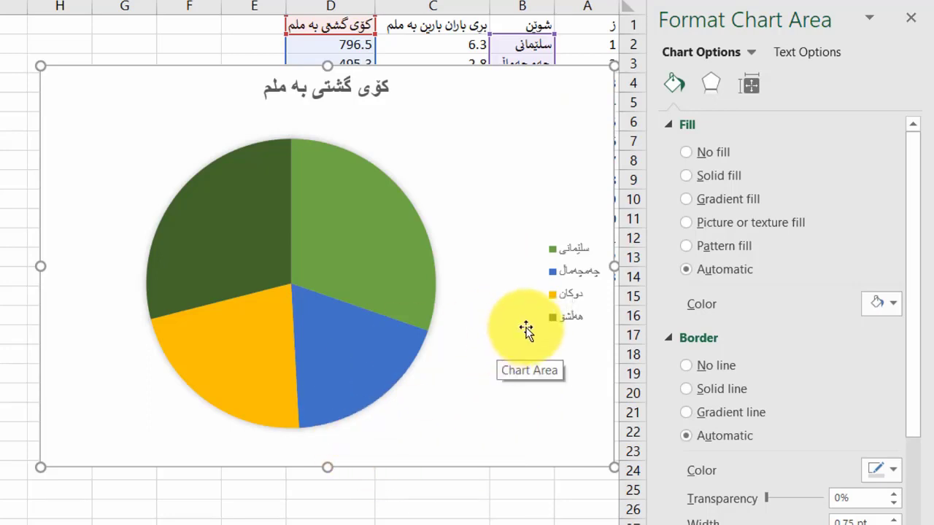
{"action": "left_click", "coordinate": [698, 176]}
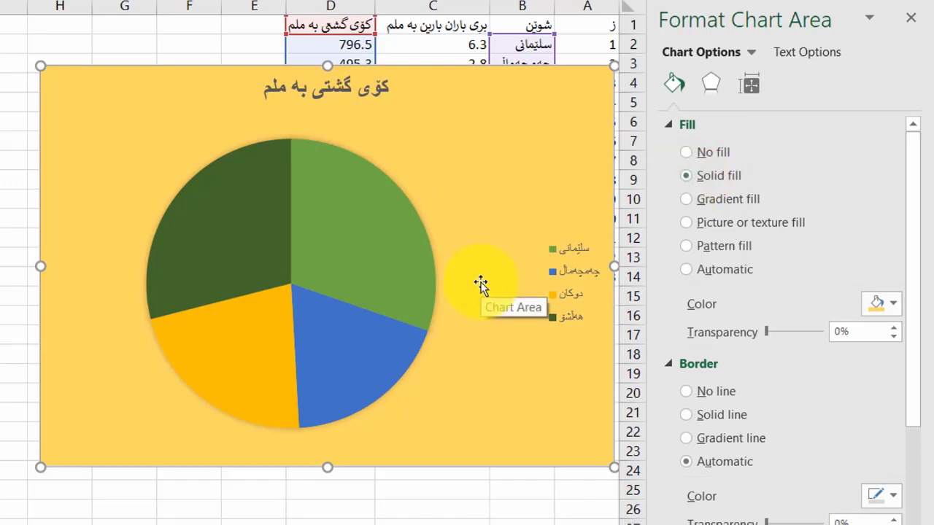
{"action": "left_click", "coordinate": [882, 306]}
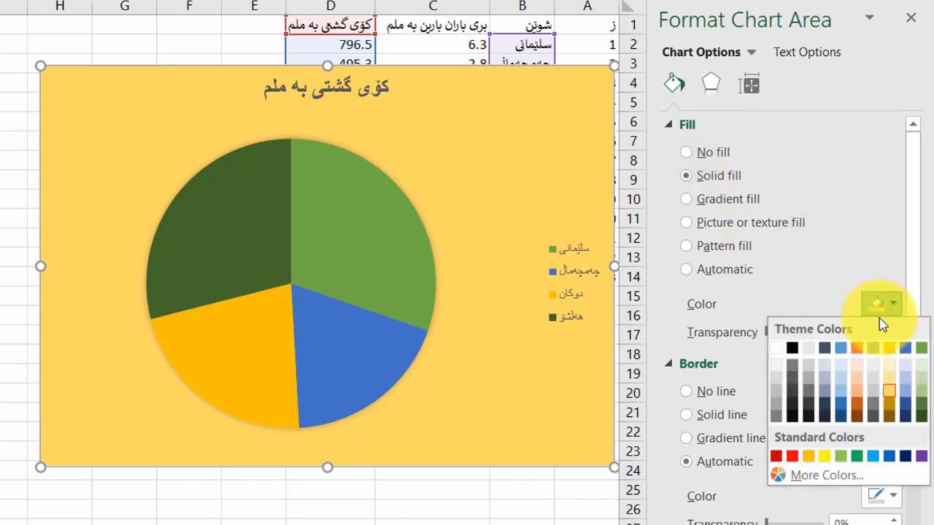
{"action": "left_click", "coordinate": [922, 379]}
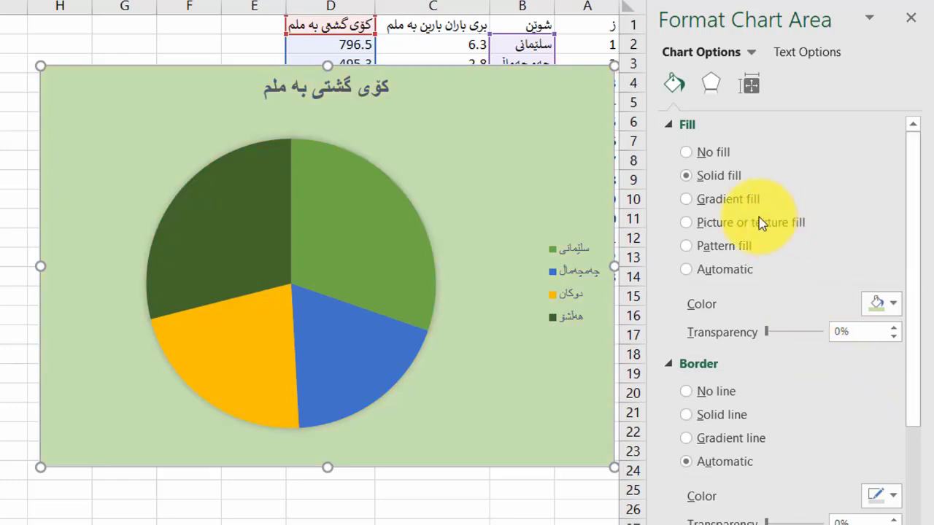
{"action": "left_click", "coordinate": [744, 200]}
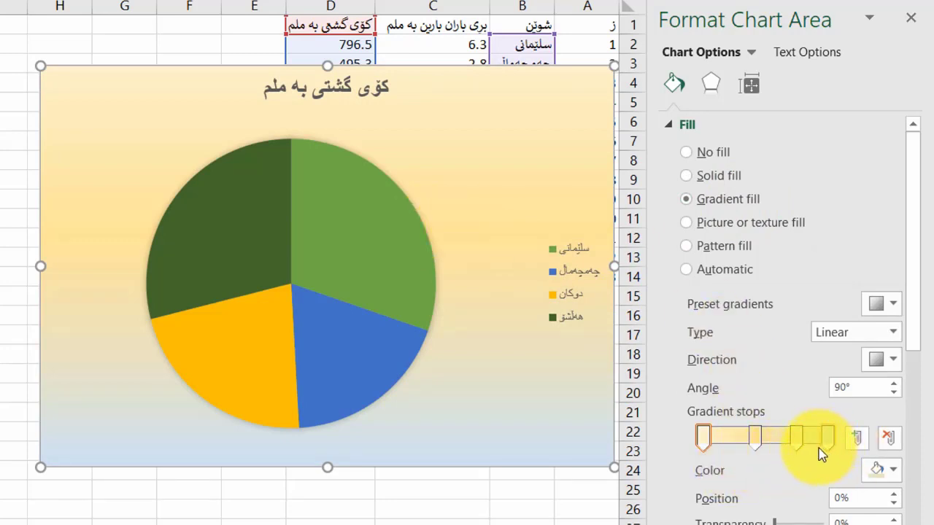
Try Water droplets, Fish fossil and Papyrus textures on the chart area, then set No fill
{"action": "mouse_move", "coordinate": [756, 441]}
{"action": "left_mouse_down"}
{"action": "mouse_move", "coordinate": [772, 443]}
{"action": "mouse_move", "coordinate": [733, 443]}
{"action": "left_mouse_up"}
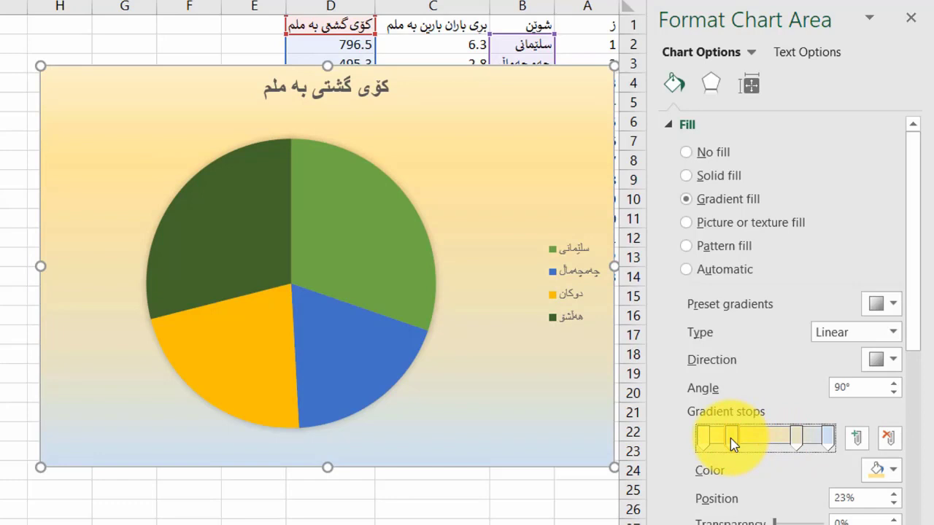
{"action": "left_click", "coordinate": [751, 225]}
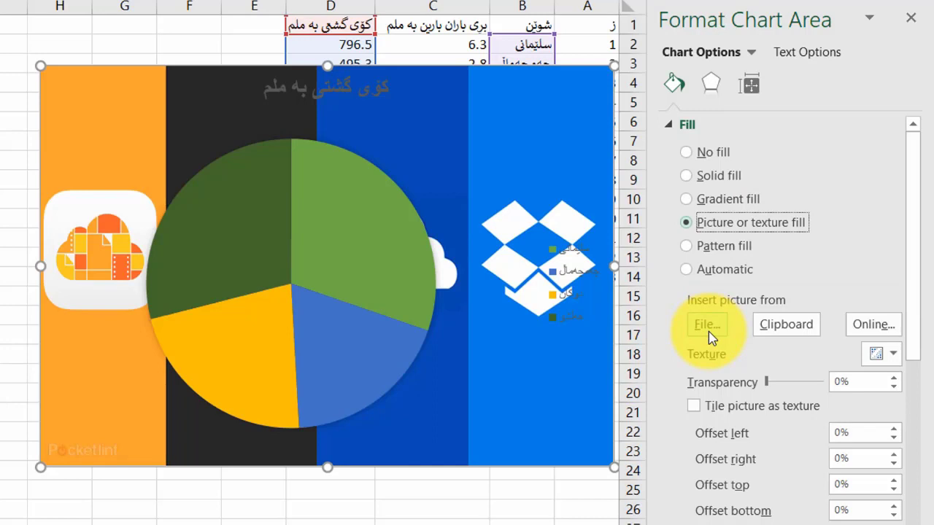
{"action": "left_click", "coordinate": [893, 354]}
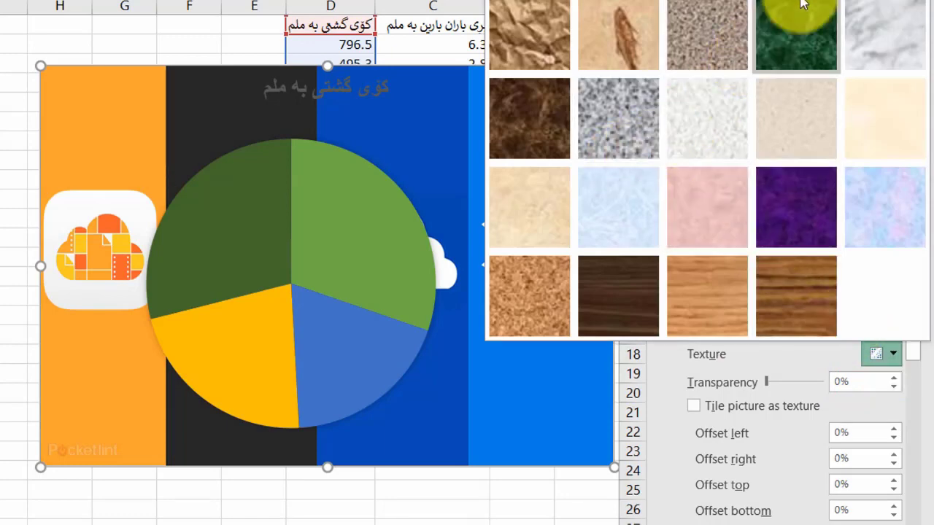
{"action": "left_click", "coordinate": [884, 0]}
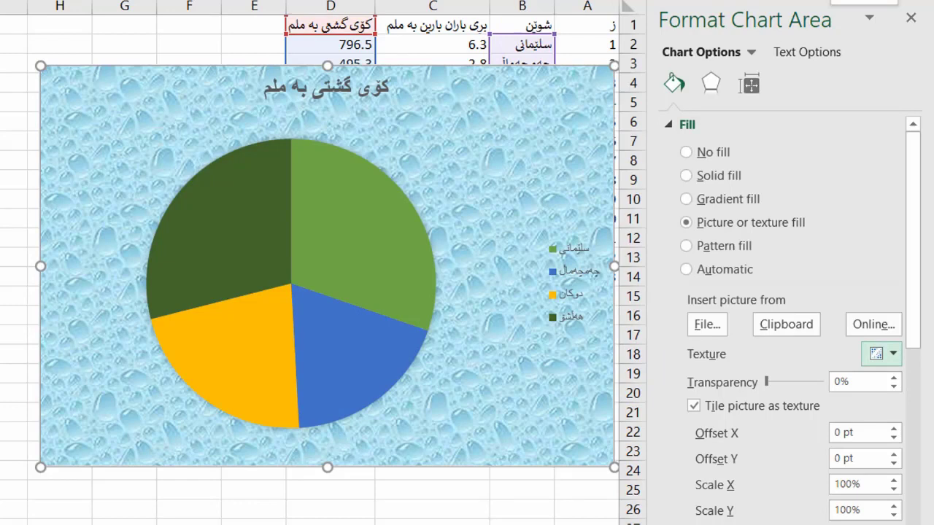
{"action": "left_click", "coordinate": [880, 348]}
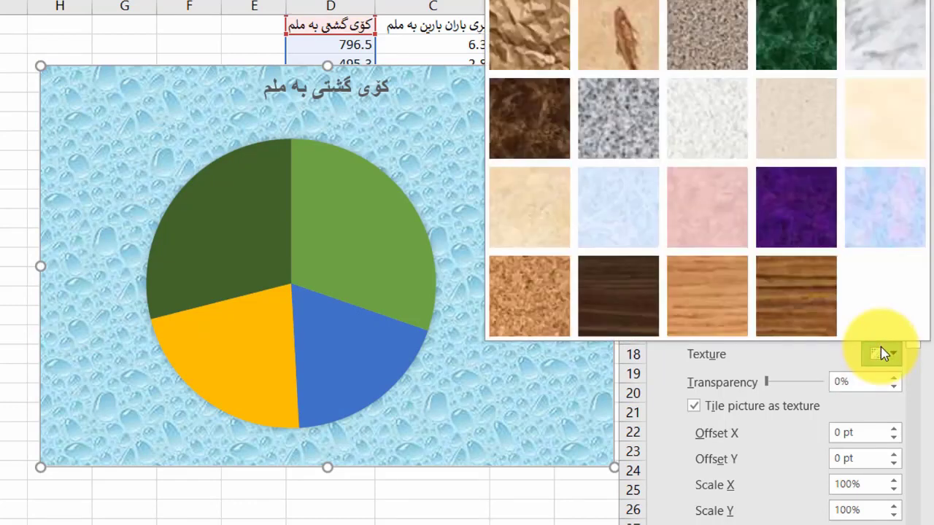
{"action": "left_click", "coordinate": [618, 26]}
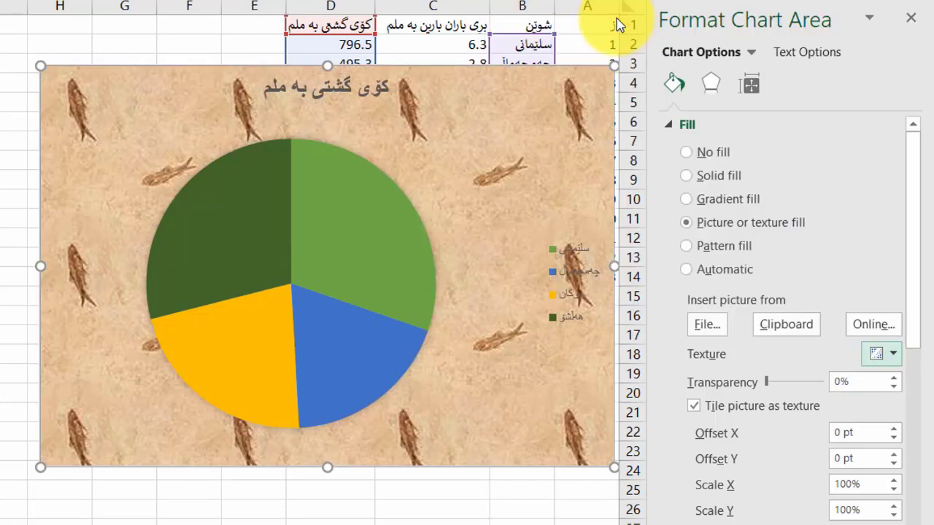
{"action": "left_click", "coordinate": [881, 356]}
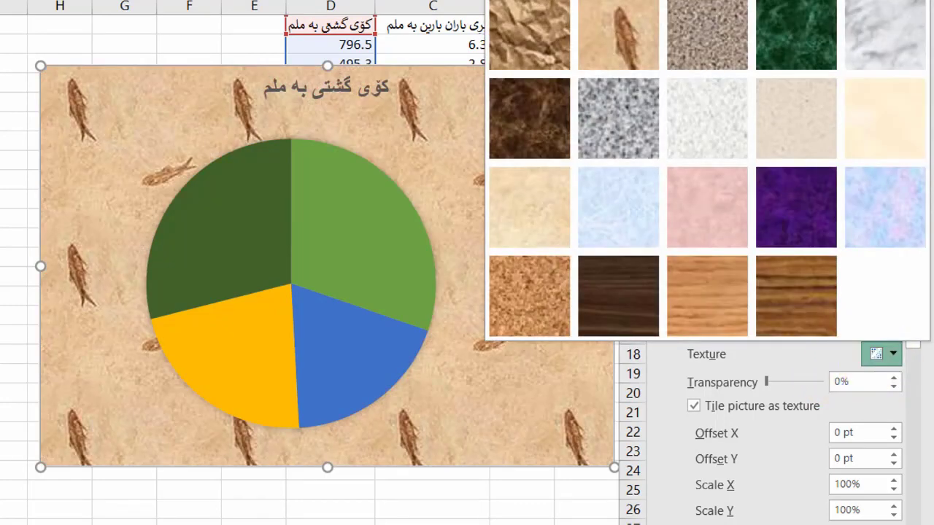
{"action": "left_click", "coordinate": [619, 107]}
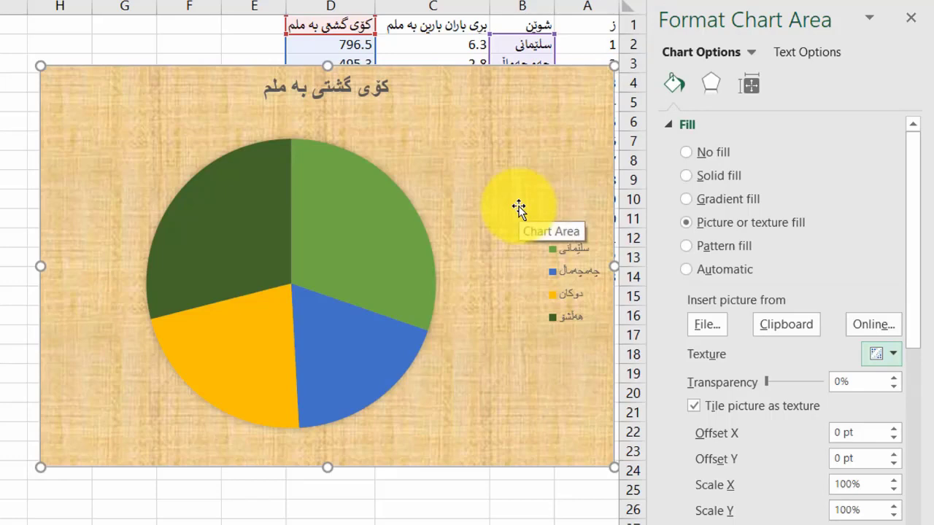
{"action": "left_click", "coordinate": [711, 161]}
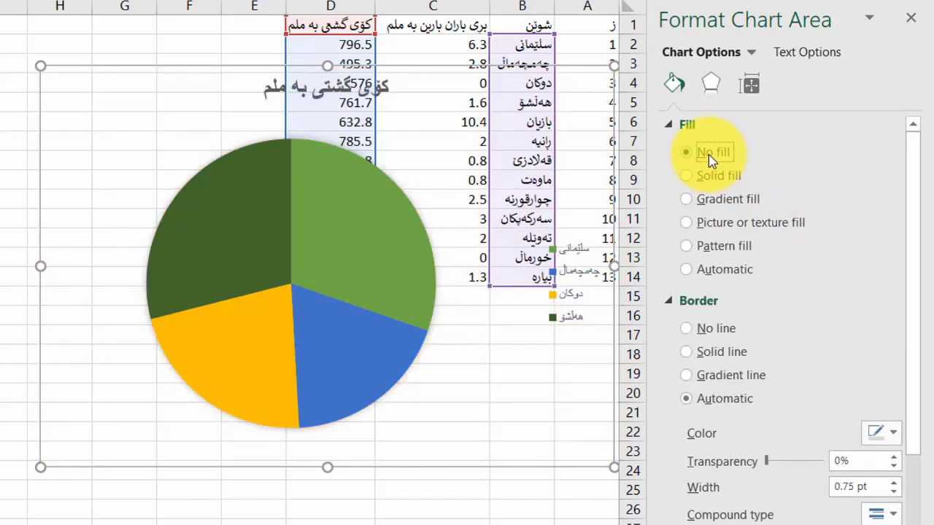
Fill the chart area with solid Light Gray, Background 2
{"action": "left_click", "coordinate": [717, 176]}
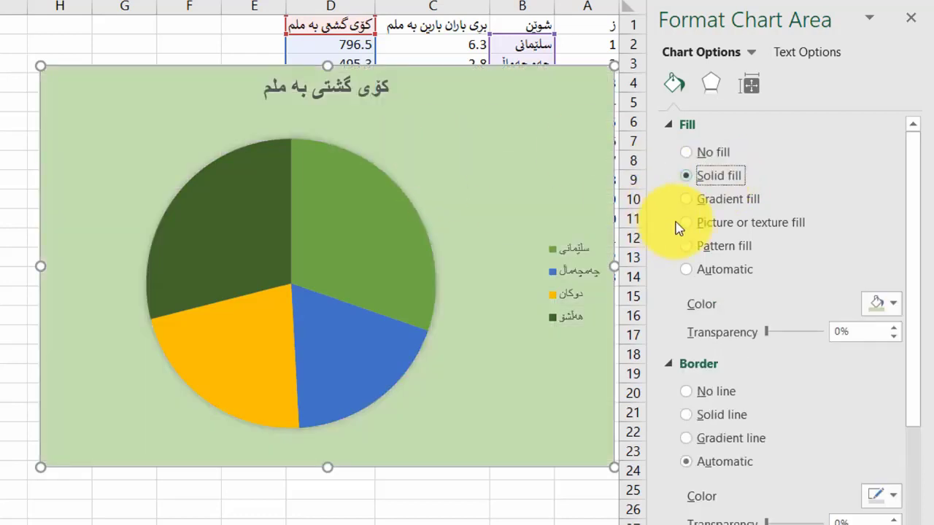
{"action": "left_click", "coordinate": [883, 303]}
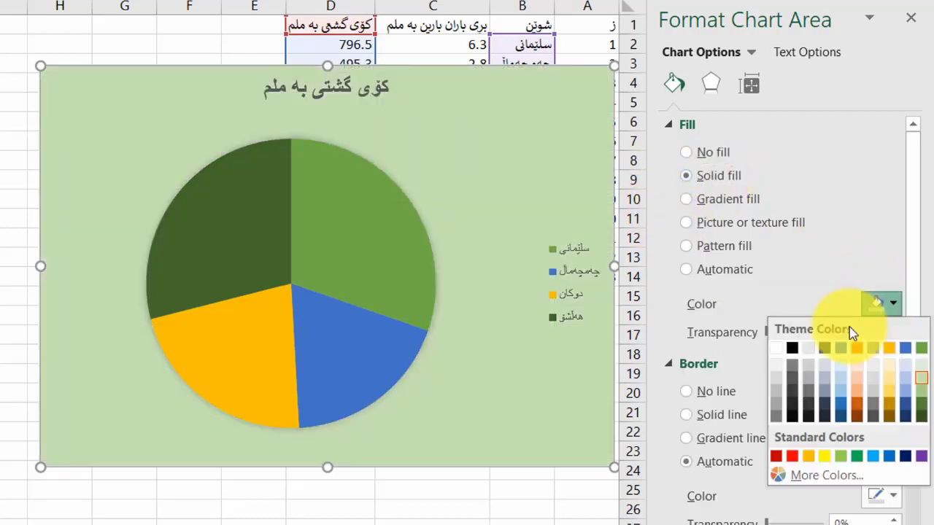
{"action": "left_click", "coordinate": [809, 349]}
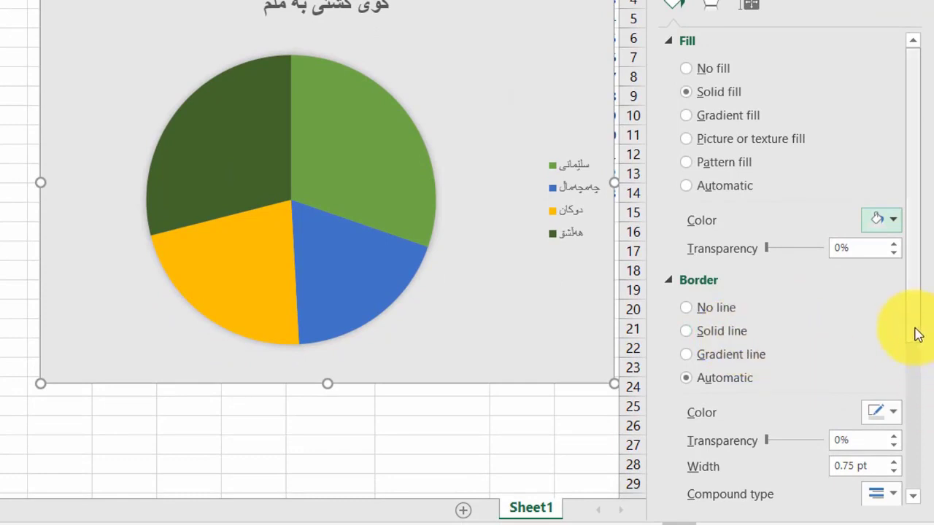
Give the chart area's border a dotted dash type
{"action": "left_click_drag", "start_coordinate": [918, 334], "coordinate": [917, 437]}
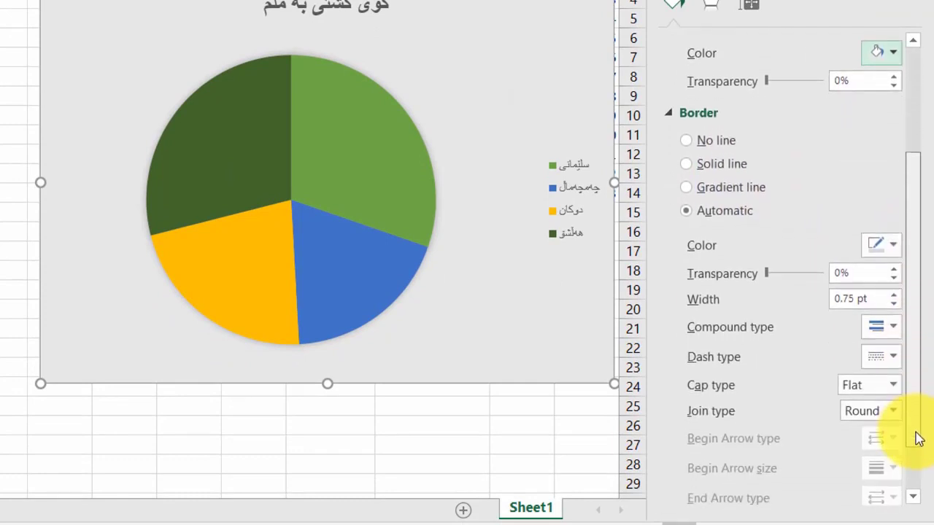
{"action": "left_click", "coordinate": [884, 358]}
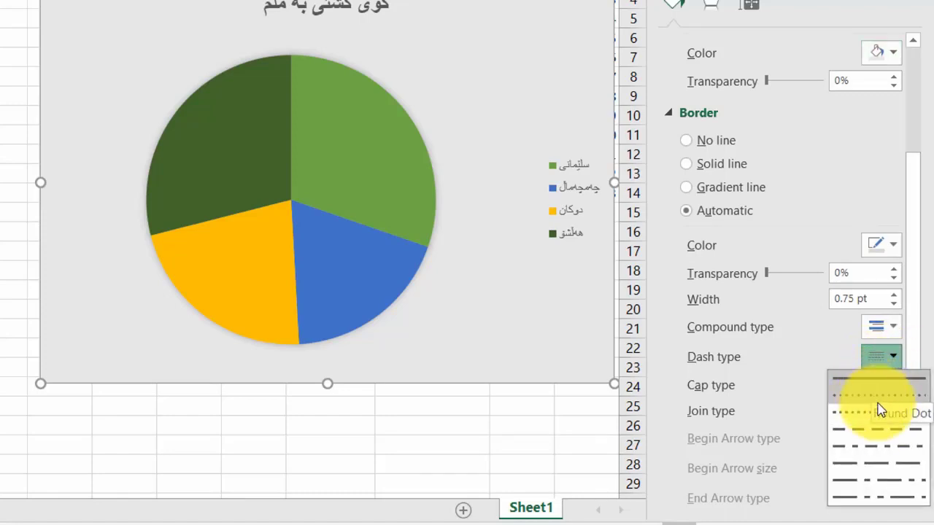
{"action": "left_click", "coordinate": [849, 182]}
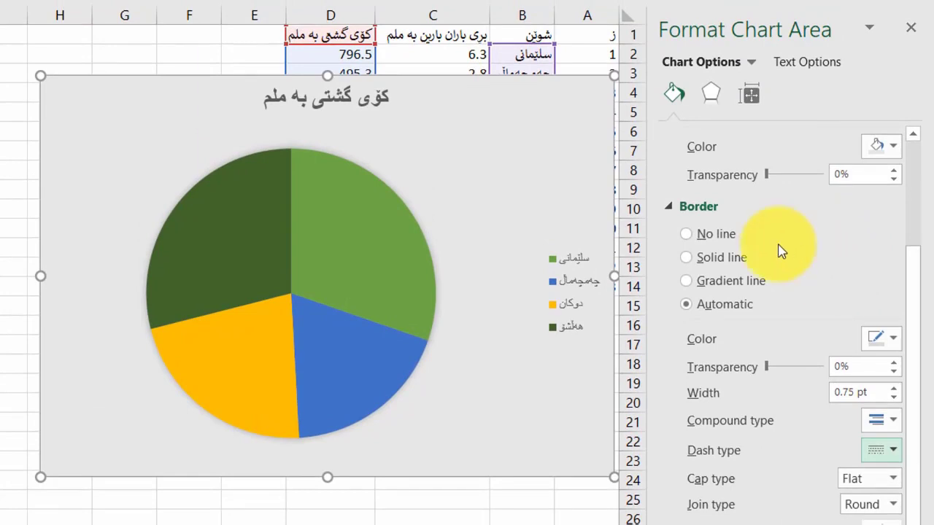
{"action": "left_click", "coordinate": [715, 100]}
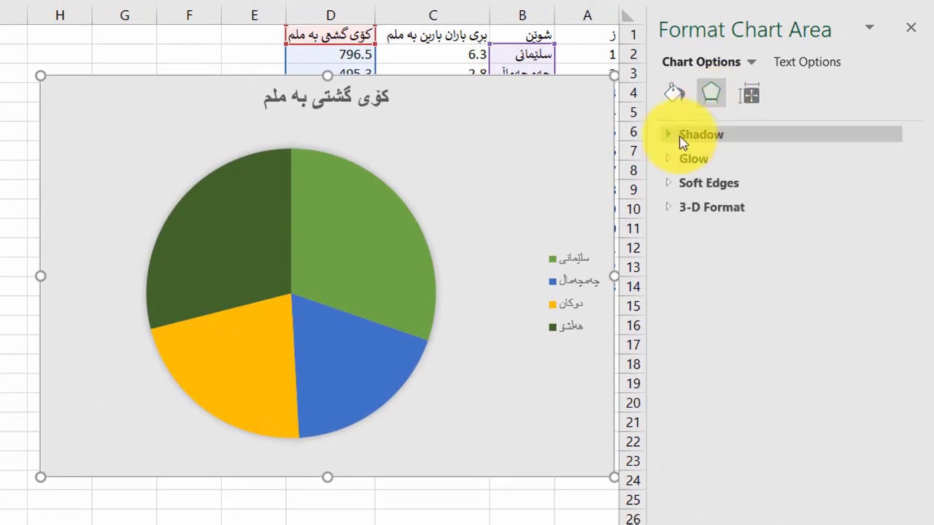
Give the chart area a bottom-right outer shadow at 51 pt distance with 17 pt blur
{"action": "left_click", "coordinate": [668, 140]}
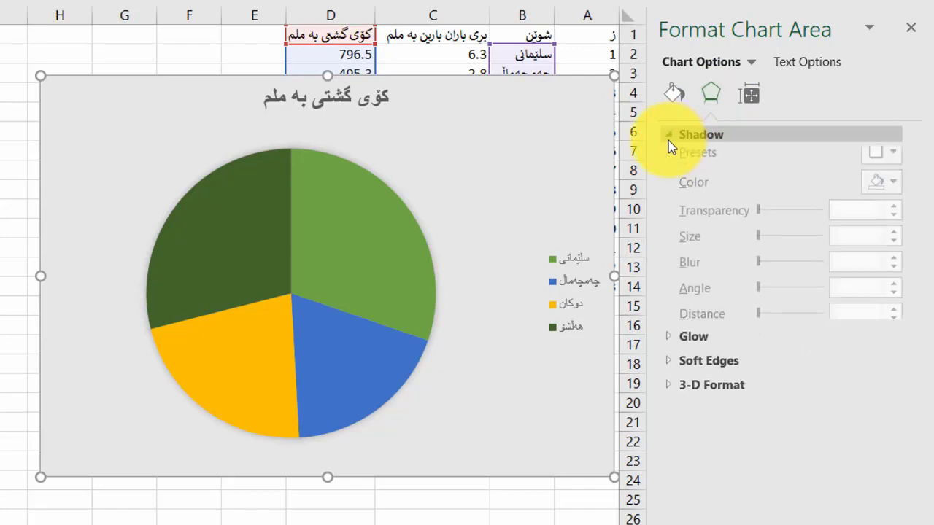
{"action": "left_click", "coordinate": [880, 163]}
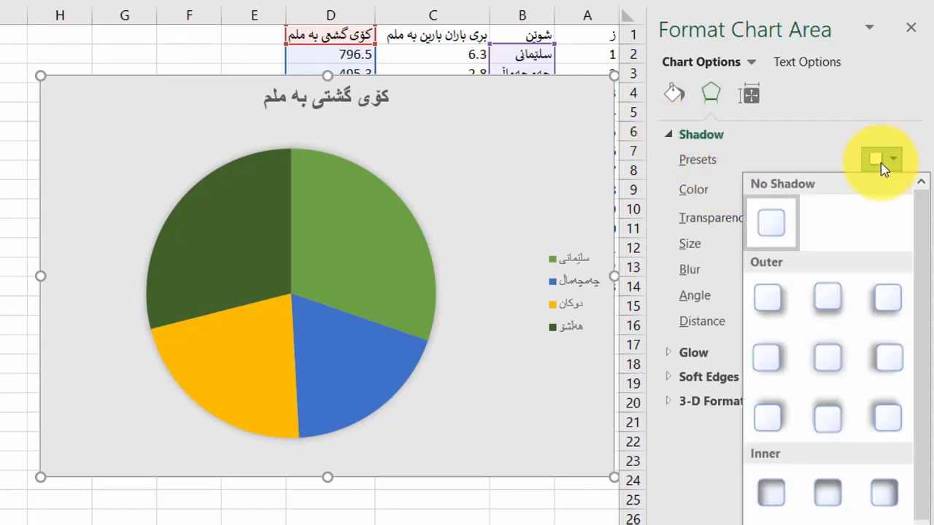
{"action": "left_click", "coordinate": [766, 315]}
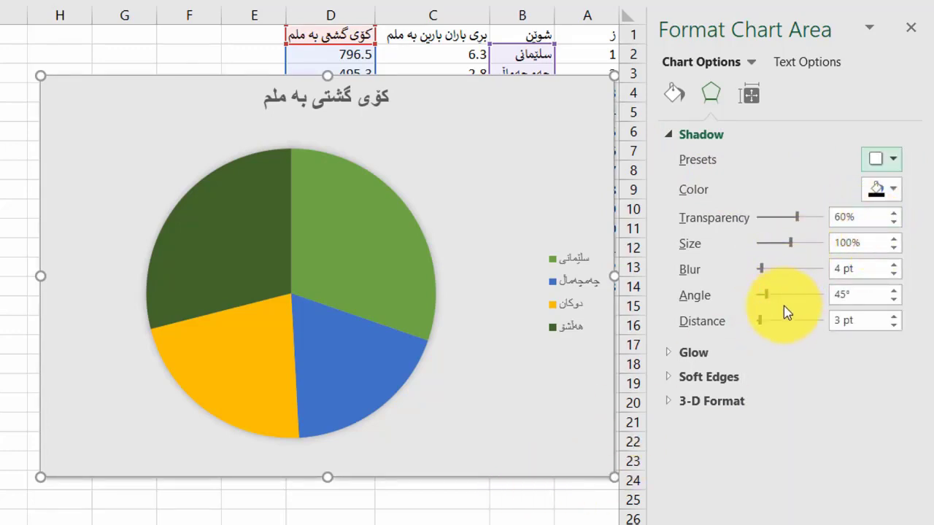
{"action": "left_click_drag", "start_coordinate": [760, 322], "coordinate": [776, 324]}
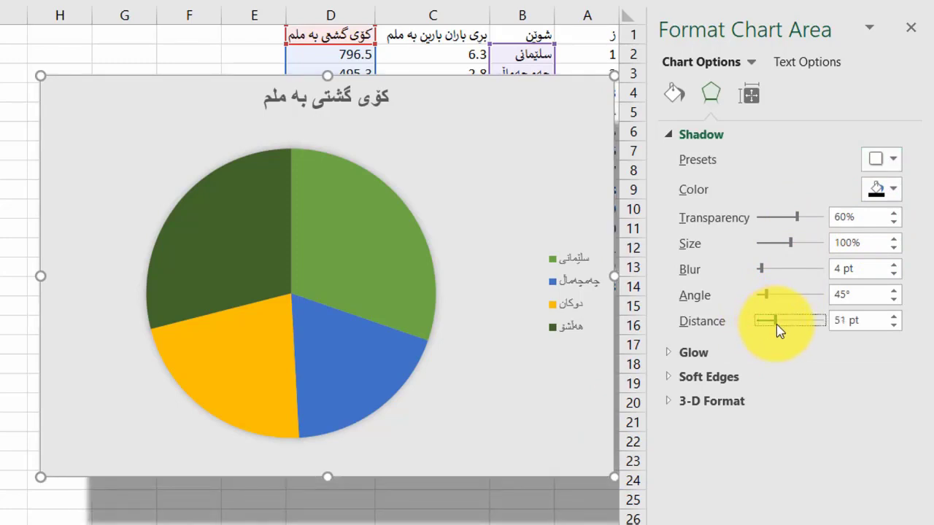
{"action": "left_click", "coordinate": [775, 270]}
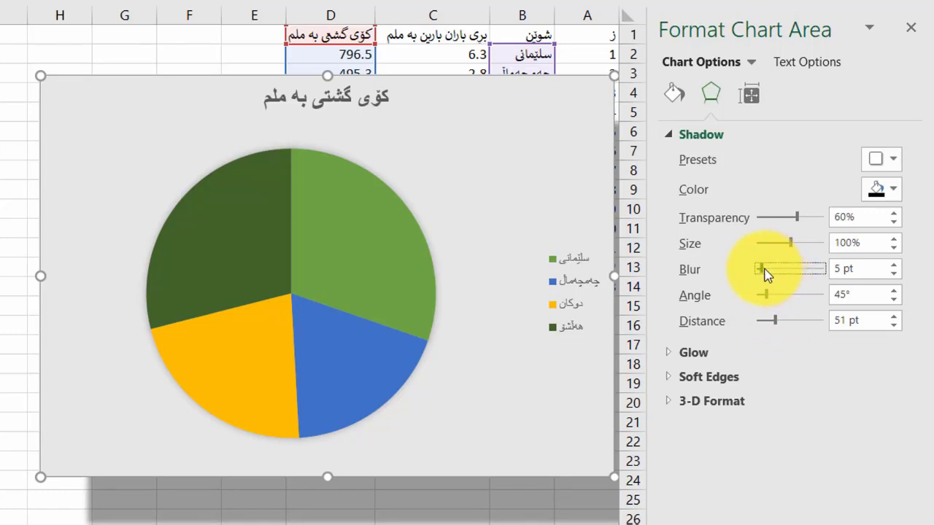
{"action": "left_click_drag", "start_coordinate": [773, 271], "coordinate": [777, 277]}
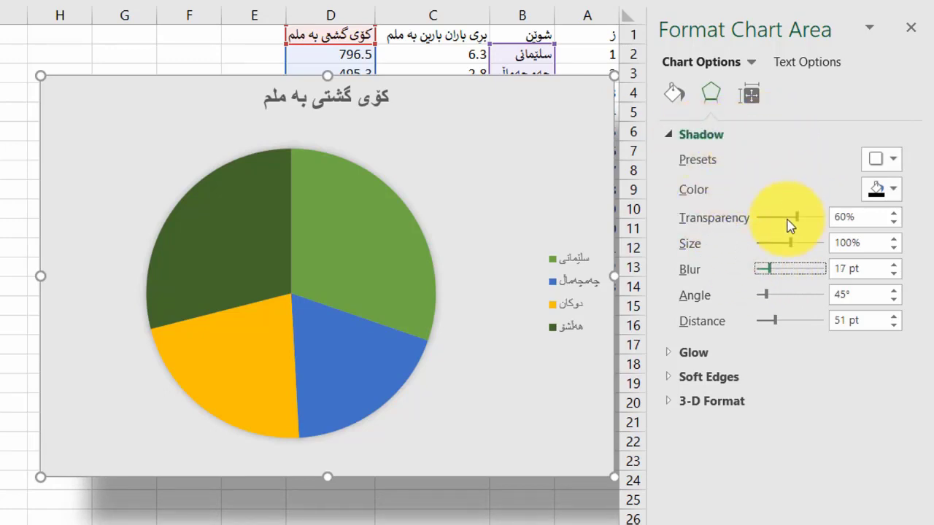
Give the chart area a green glow, enlarged to 25 pt, after briefly trying yellow
{"action": "left_click", "coordinate": [679, 353]}
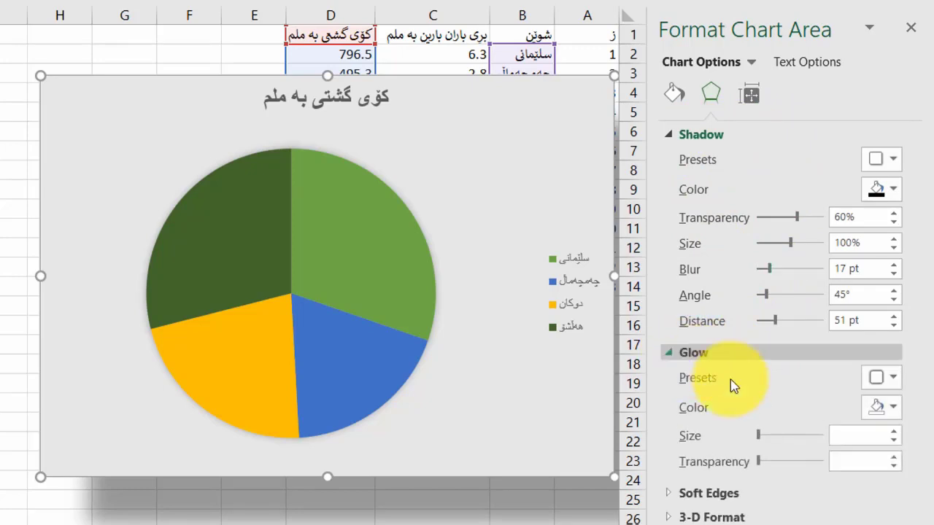
{"action": "left_click", "coordinate": [883, 379]}
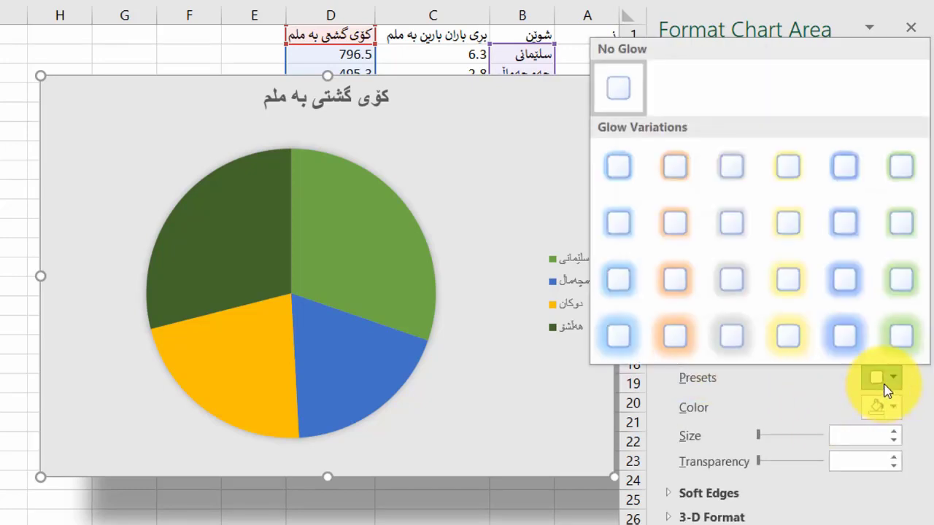
{"action": "left_click", "coordinate": [789, 278]}
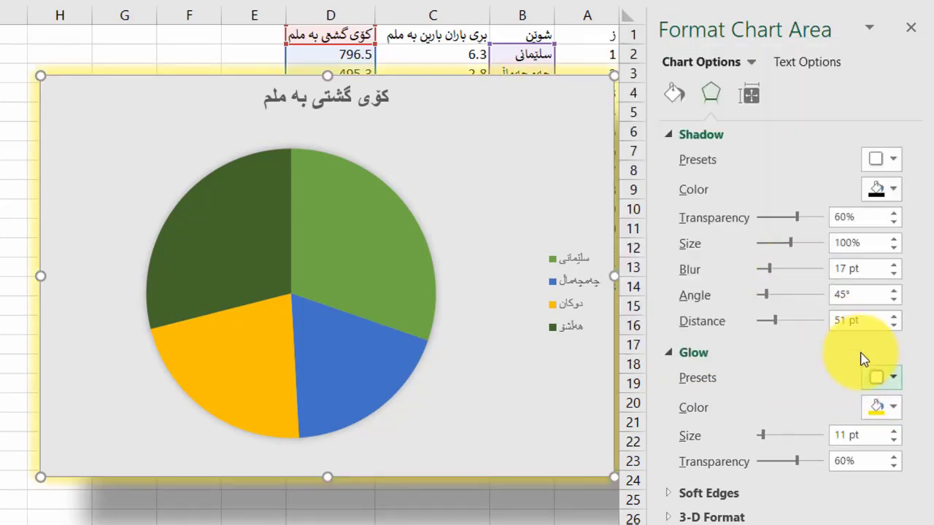
{"action": "left_click", "coordinate": [883, 378]}
{"action": "left_click", "coordinate": [888, 334]}
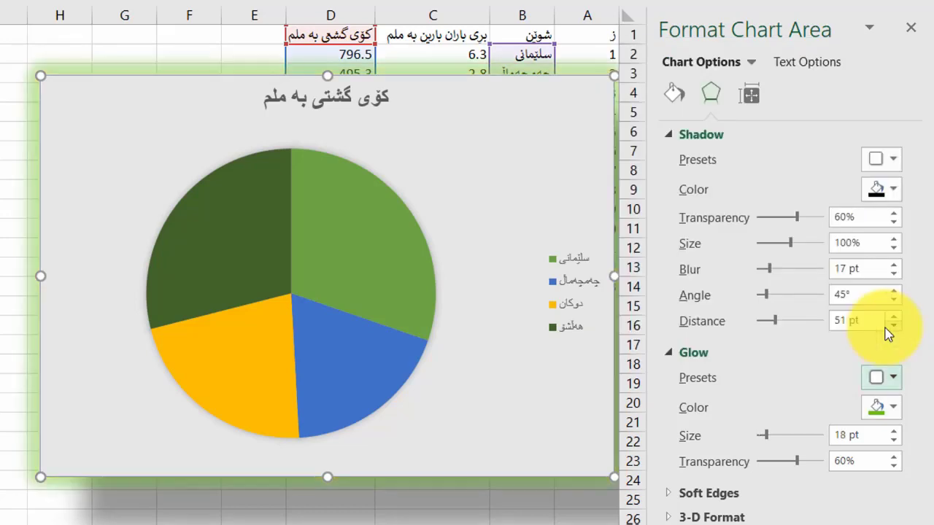
{"action": "left_click", "coordinate": [789, 435]}
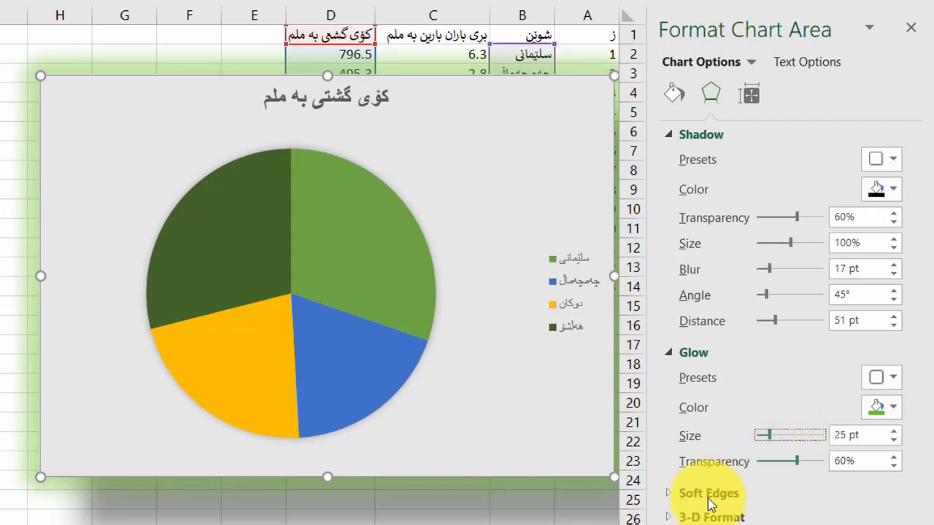
{"action": "left_click", "coordinate": [672, 495]}
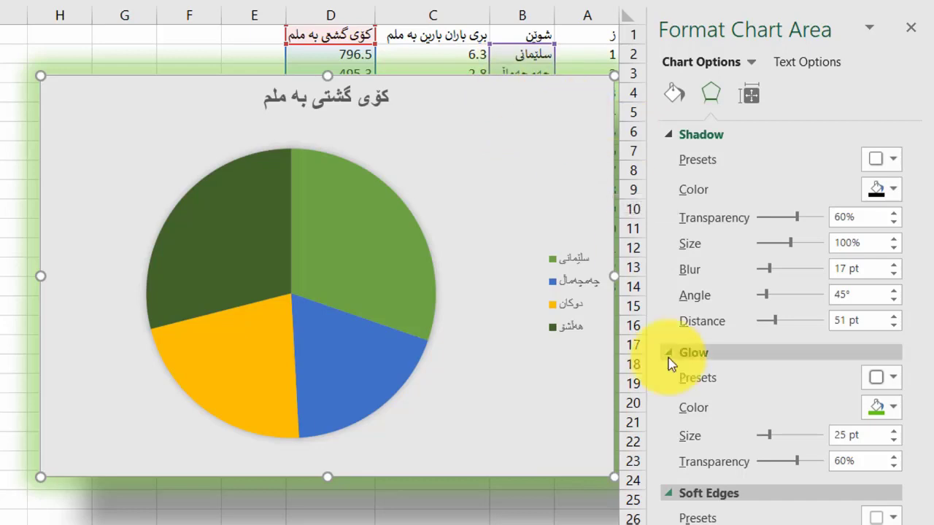
Apply 7 pt soft edges to the chart area after trying 2.5 pt, 8 pt and none
{"action": "left_click", "coordinate": [669, 363]}
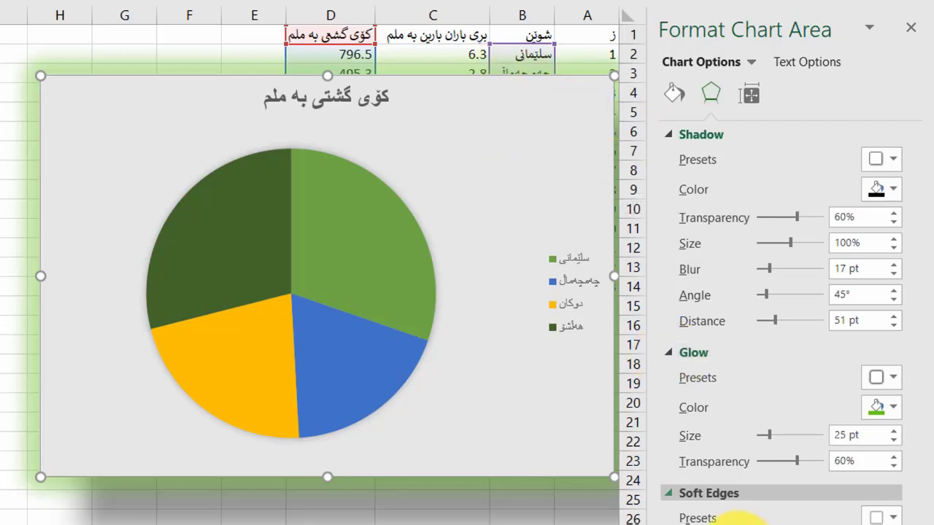
{"action": "left_click", "coordinate": [883, 463]}
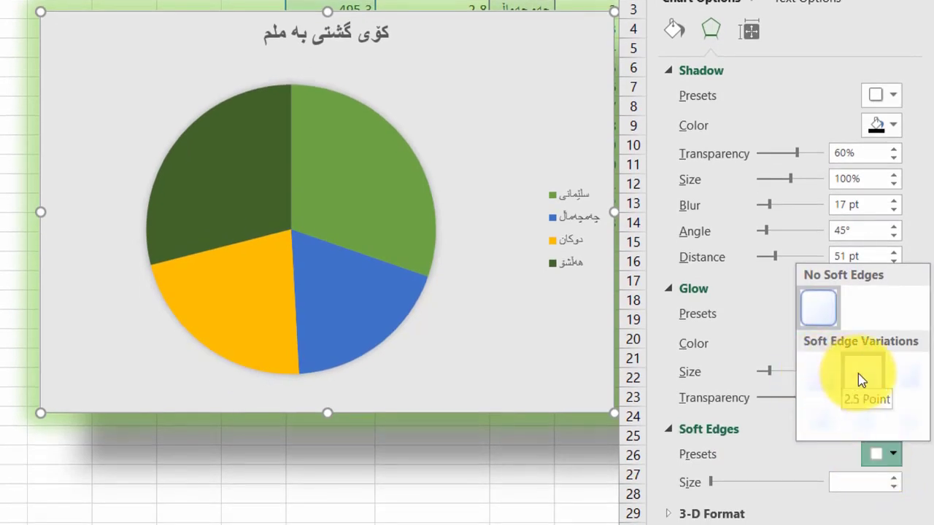
{"action": "left_click", "coordinate": [858, 378]}
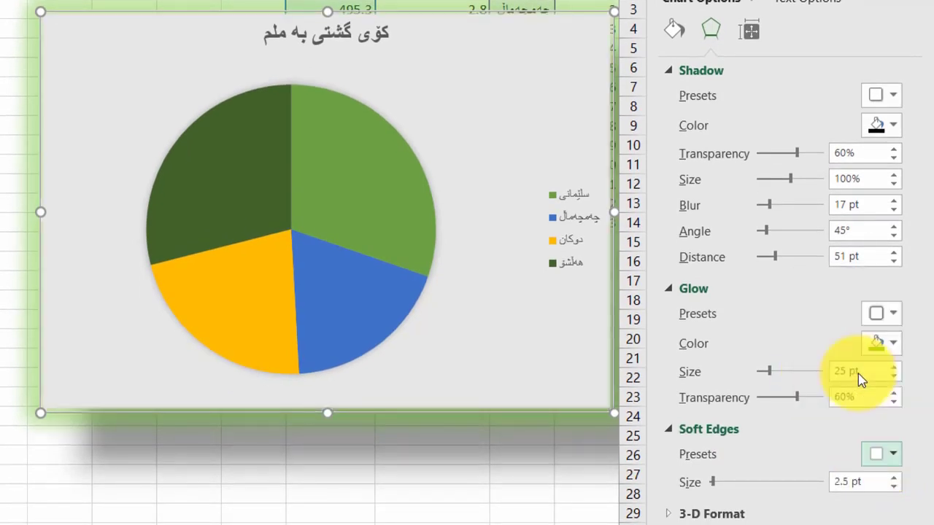
{"action": "left_click", "coordinate": [736, 487]}
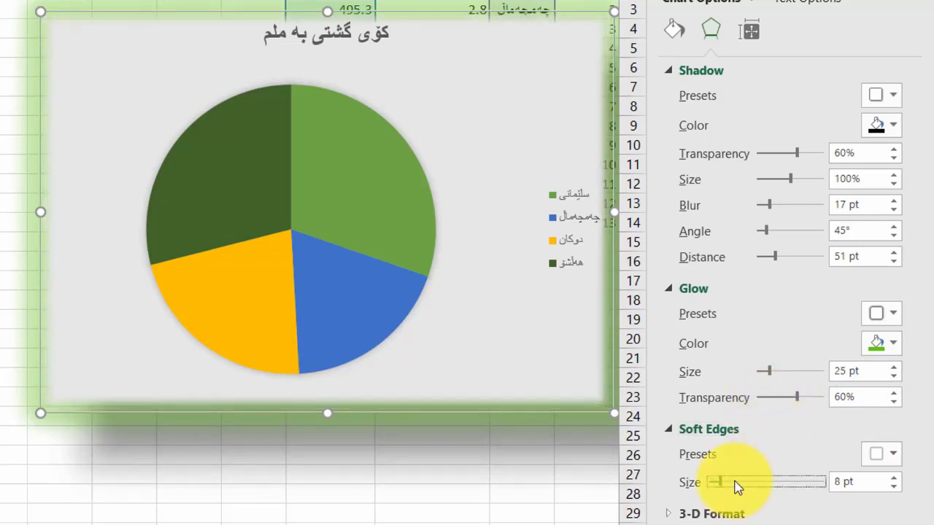
{"action": "left_click", "coordinate": [881, 454]}
{"action": "left_click", "coordinate": [815, 315]}
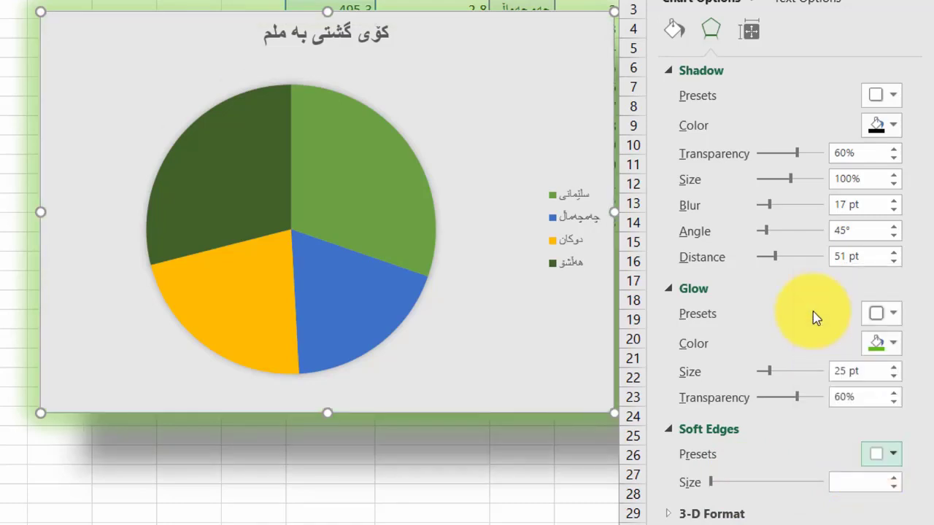
{"action": "left_click", "coordinate": [875, 452]}
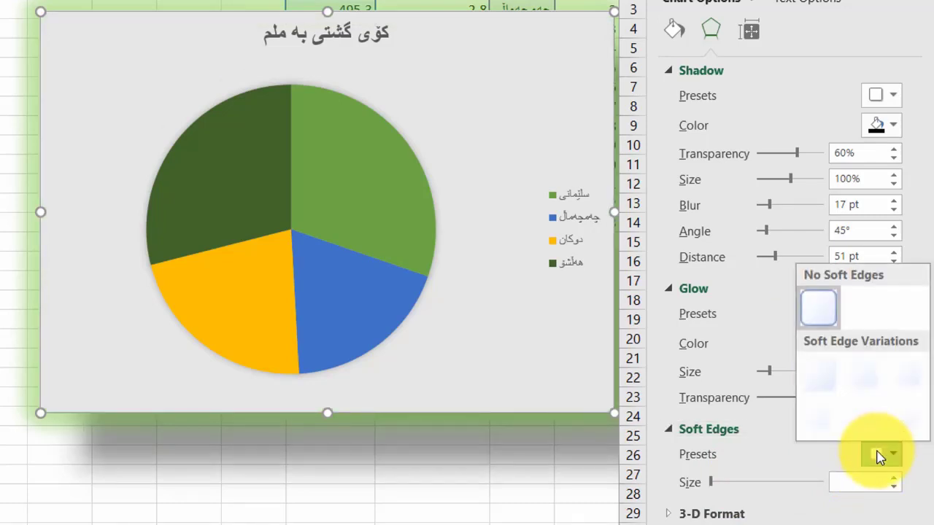
{"action": "left_click", "coordinate": [818, 370]}
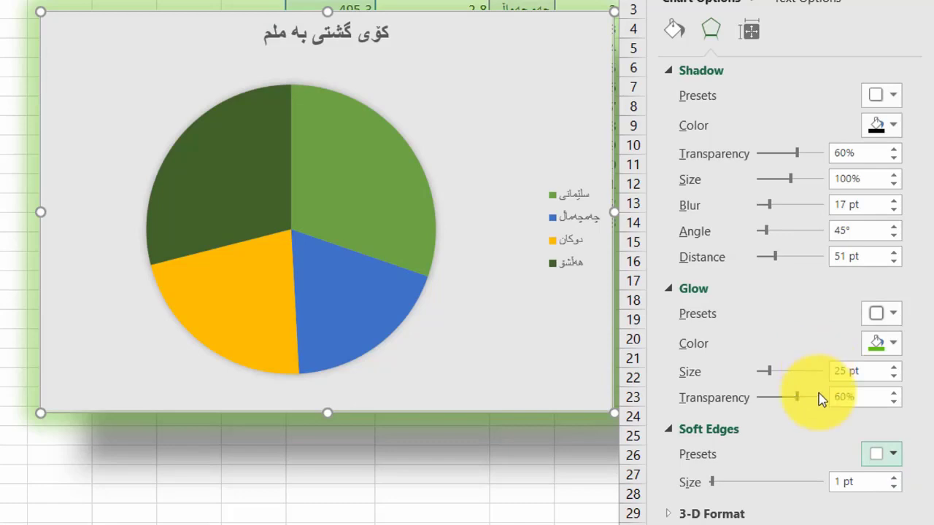
{"action": "left_click", "coordinate": [738, 480]}
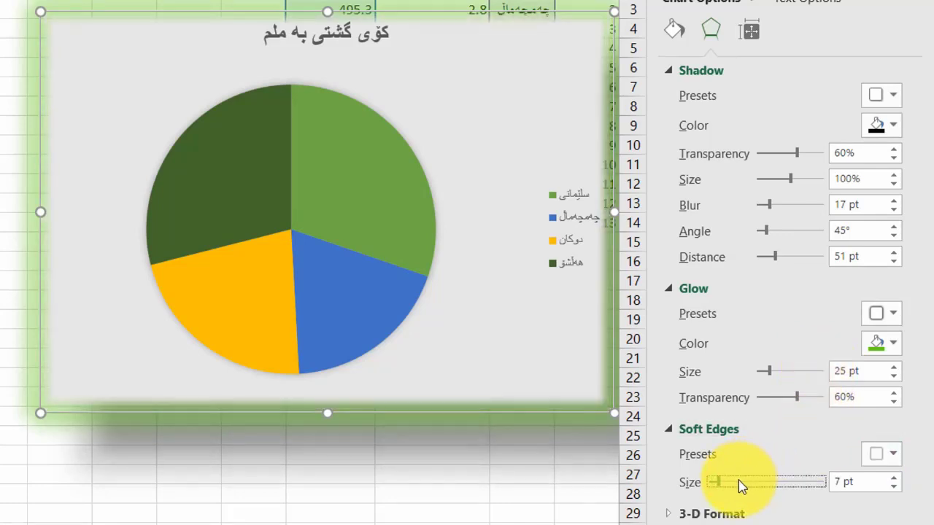
{"action": "left_click", "coordinate": [686, 515]}
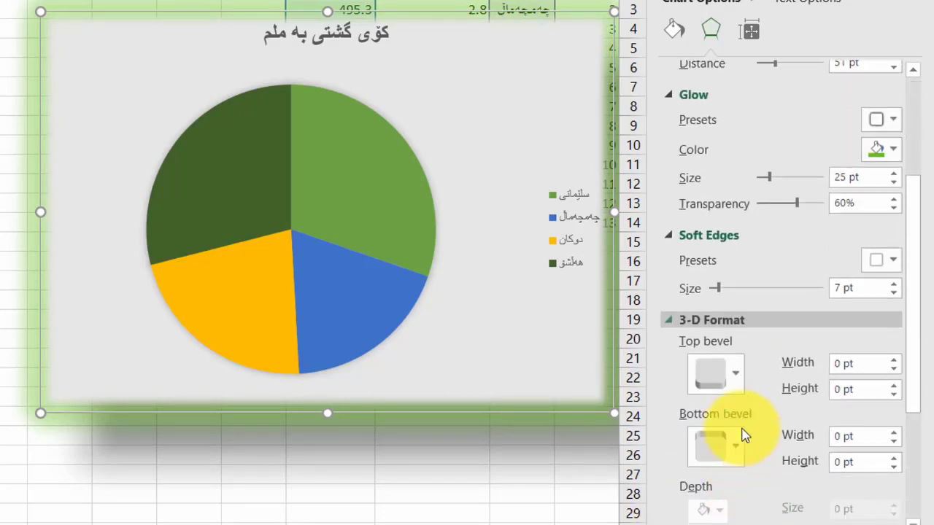
Add a 6 pt wide, 6 pt high top bevel to the chart area
{"action": "left_click", "coordinate": [733, 375]}
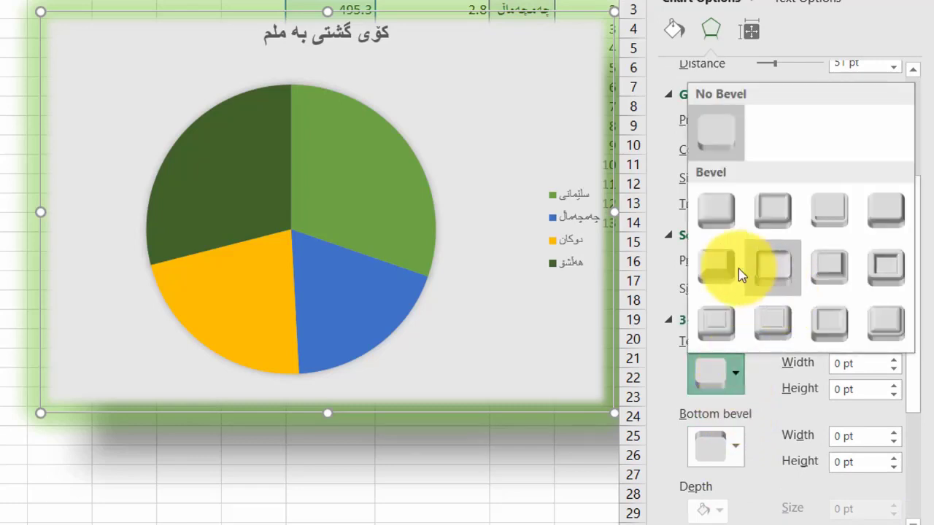
{"action": "left_click", "coordinate": [729, 275]}
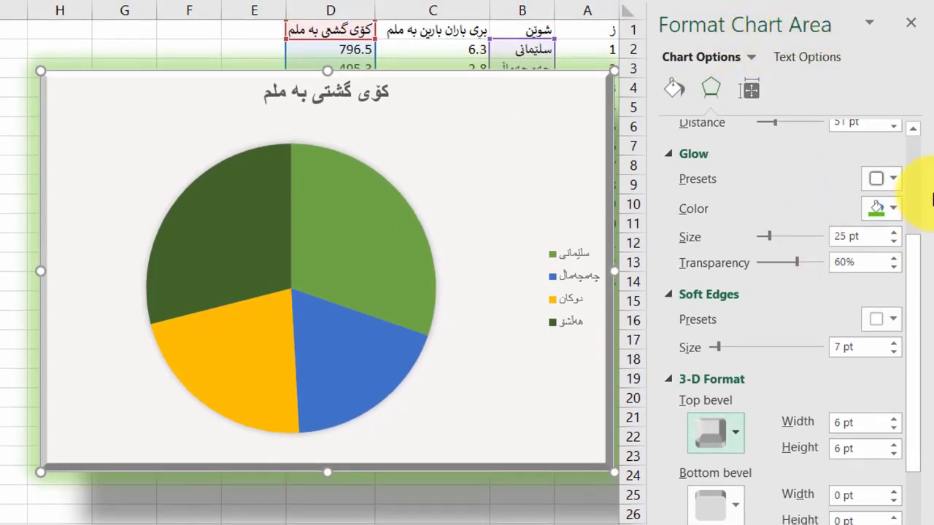
{"action": "scroll", "coordinate": [920, 186], "scroll_direction": "up", "scroll_amount": 5}
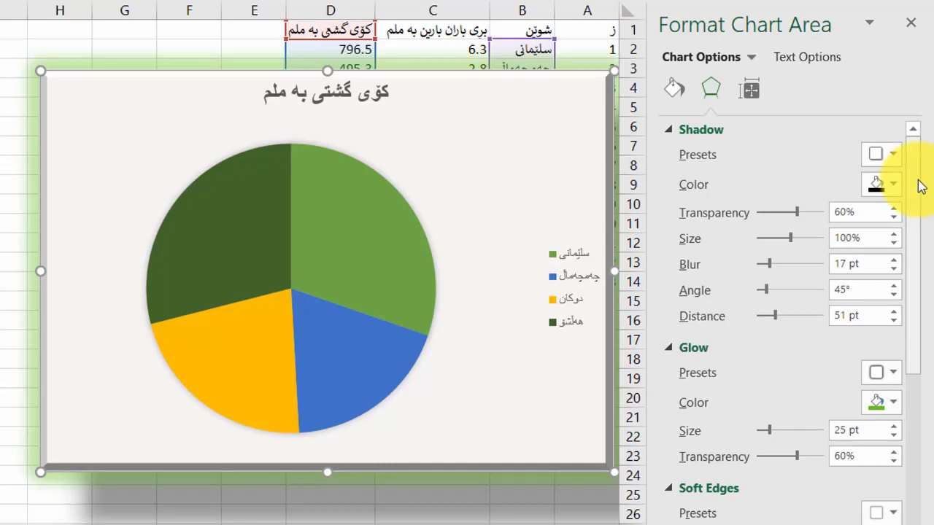
Remove the chart area's glow, drop shadow and top bevel
{"action": "left_click", "coordinate": [891, 376]}
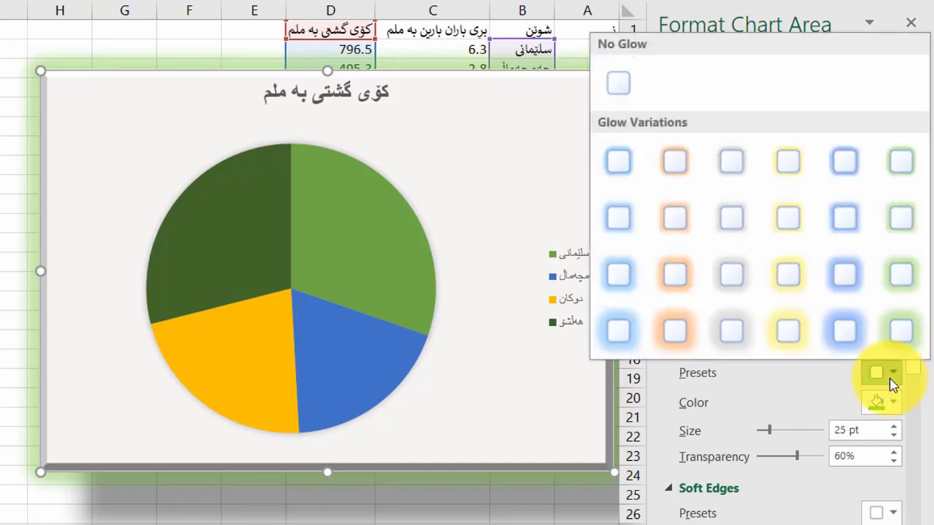
{"action": "left_click", "coordinate": [617, 73]}
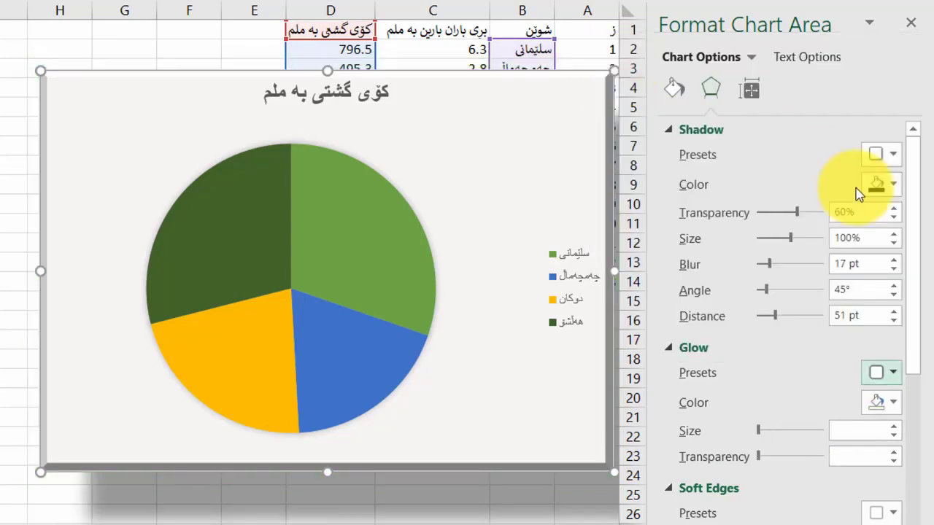
{"action": "left_click", "coordinate": [886, 153]}
{"action": "left_click", "coordinate": [769, 217]}
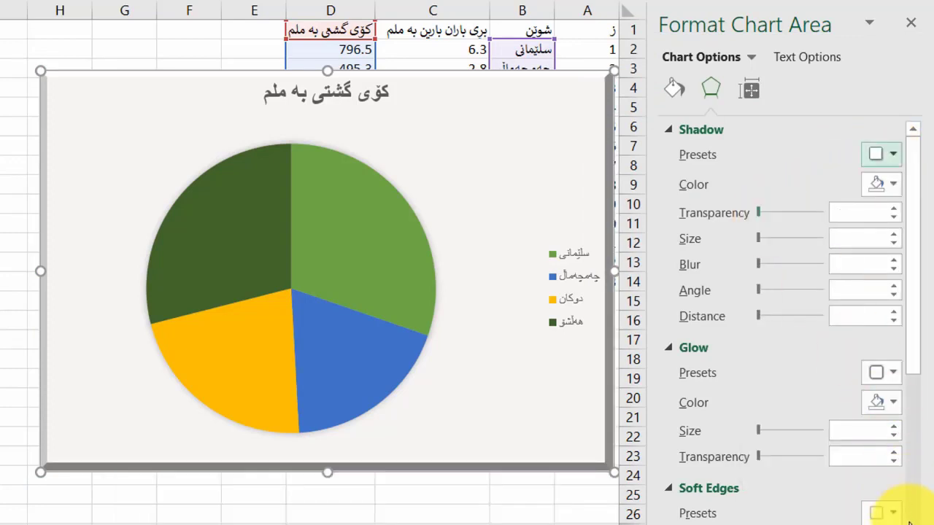
{"action": "scroll", "coordinate": [910, 522], "scroll_direction": "down", "scroll_amount": 5}
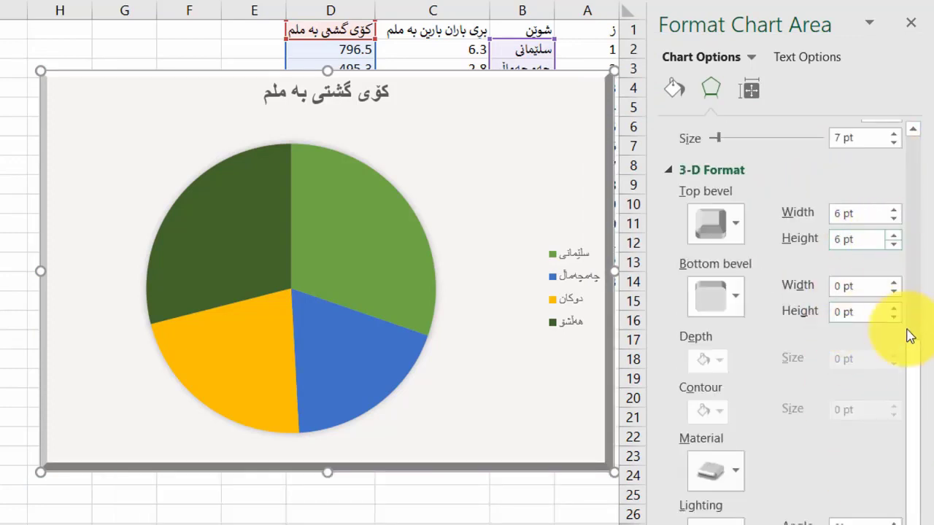
{"action": "left_click", "coordinate": [725, 226]}
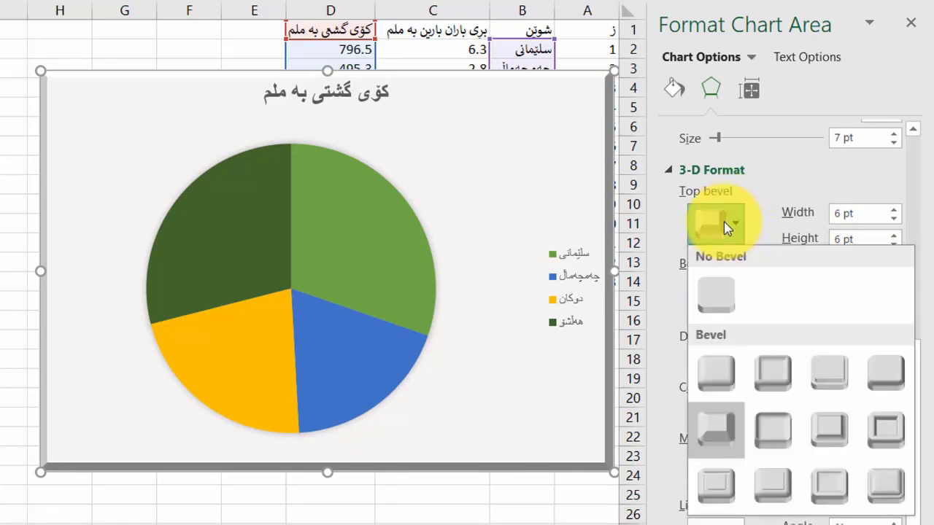
{"action": "left_click", "coordinate": [728, 303]}
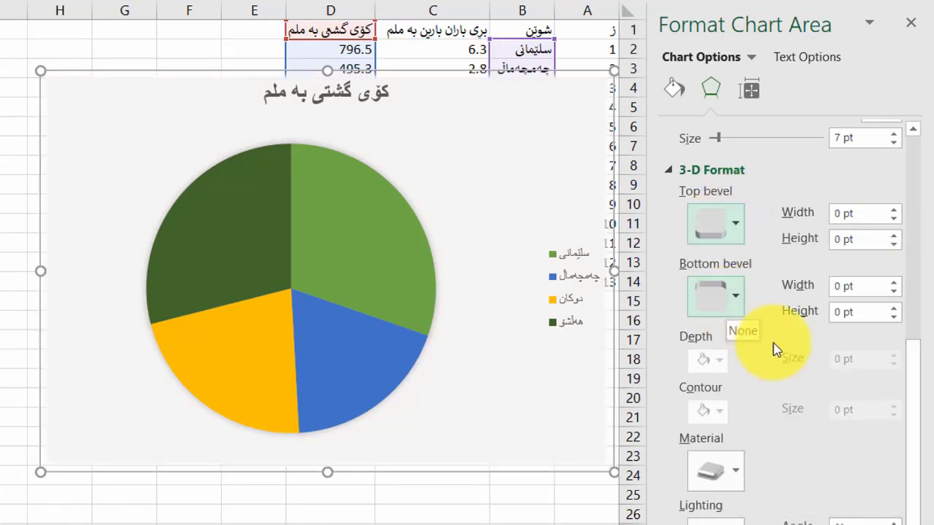
{"action": "left_click", "coordinate": [914, 313]}
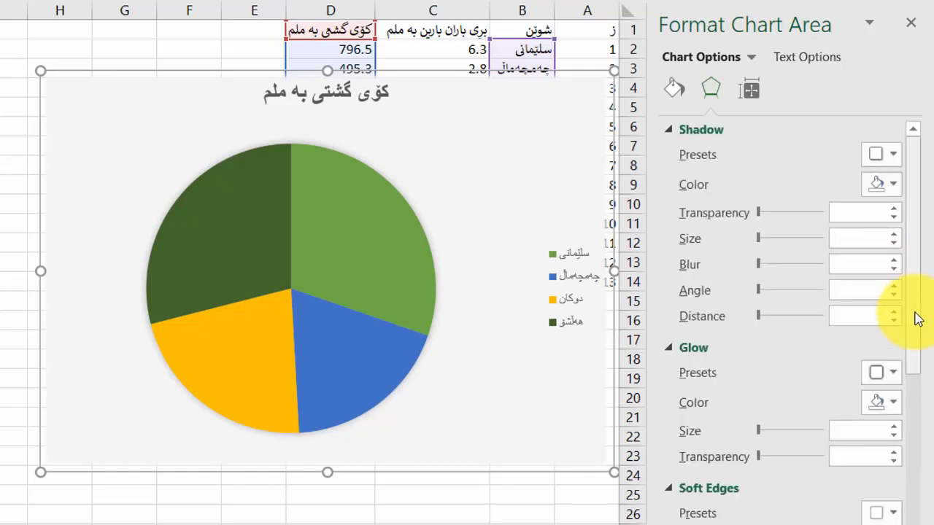
Enlarge the chart and adjust its height and width, widening it to 6.3 inches
{"action": "left_click", "coordinate": [752, 97]}
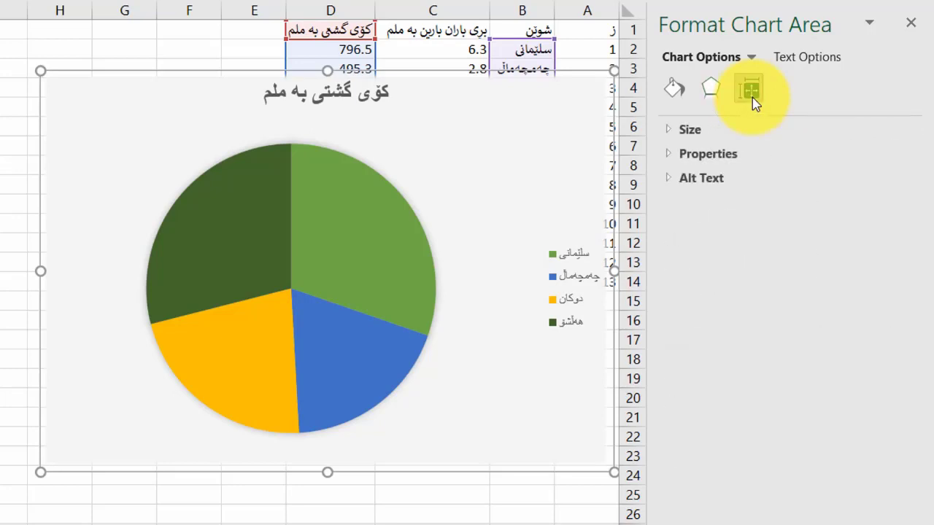
{"action": "left_click_drag", "start_coordinate": [34, 56], "coordinate": [20, 35]}
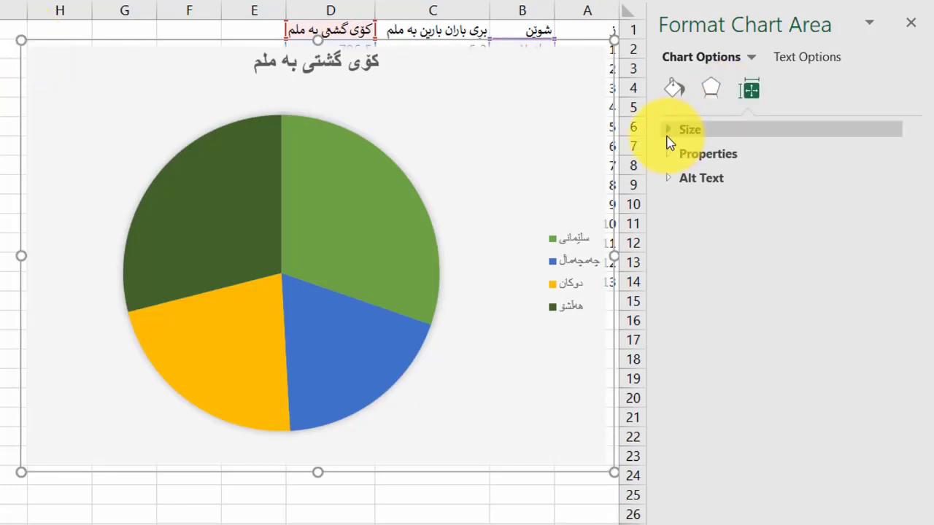
{"action": "left_click", "coordinate": [668, 131]}
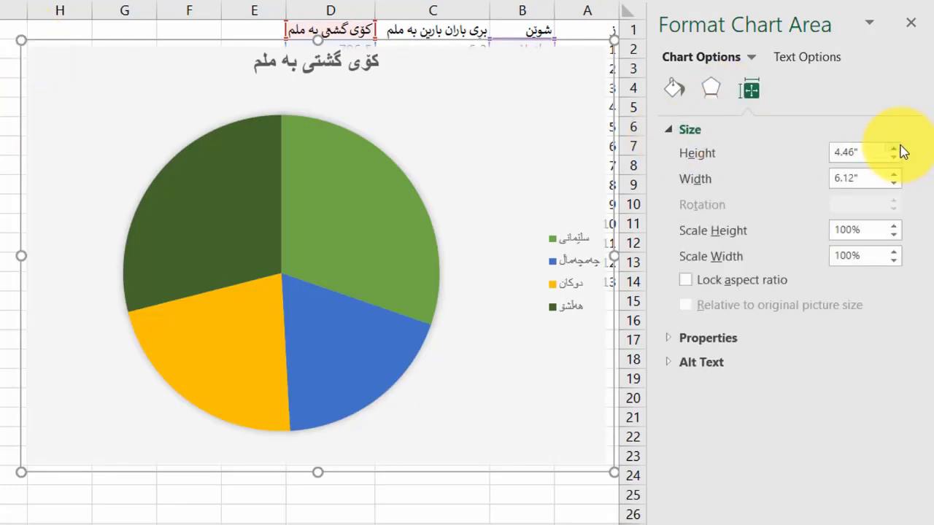
{"action": "left_click", "coordinate": [893, 149]}
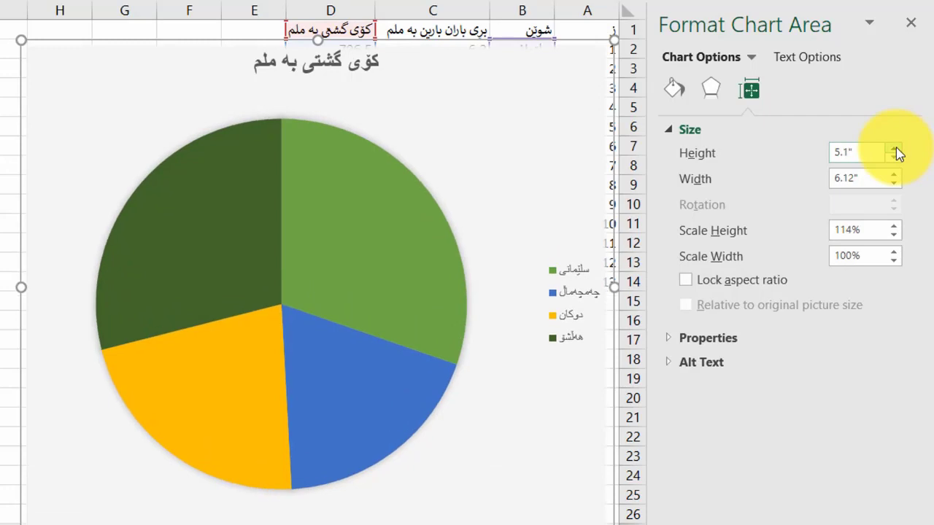
{"action": "left_click", "coordinate": [893, 157]}
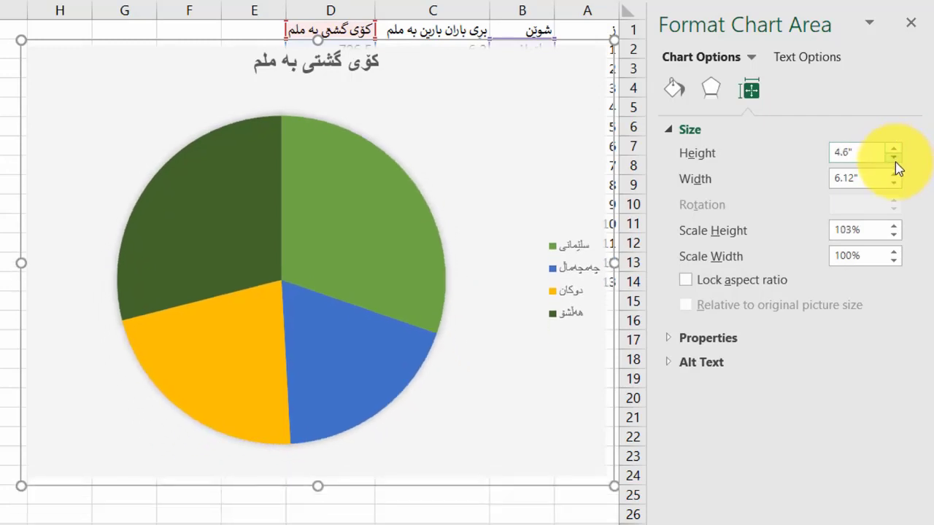
{"action": "left_click", "coordinate": [893, 174]}
{"action": "left_click", "coordinate": [892, 173]}
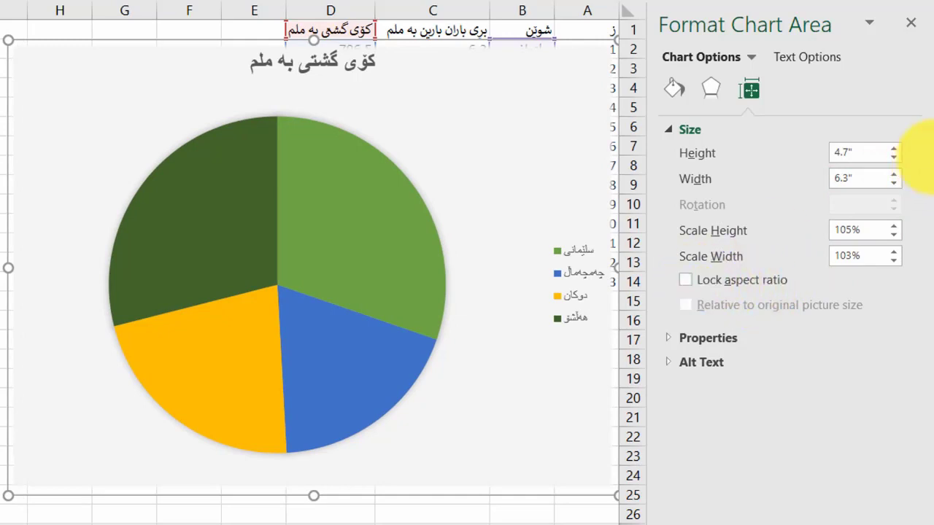
Scale the chart proportionally to settle at 5 inches tall by 6.56 inches wide
{"action": "left_click", "coordinate": [893, 149]}
{"action": "left_click", "coordinate": [894, 148]}
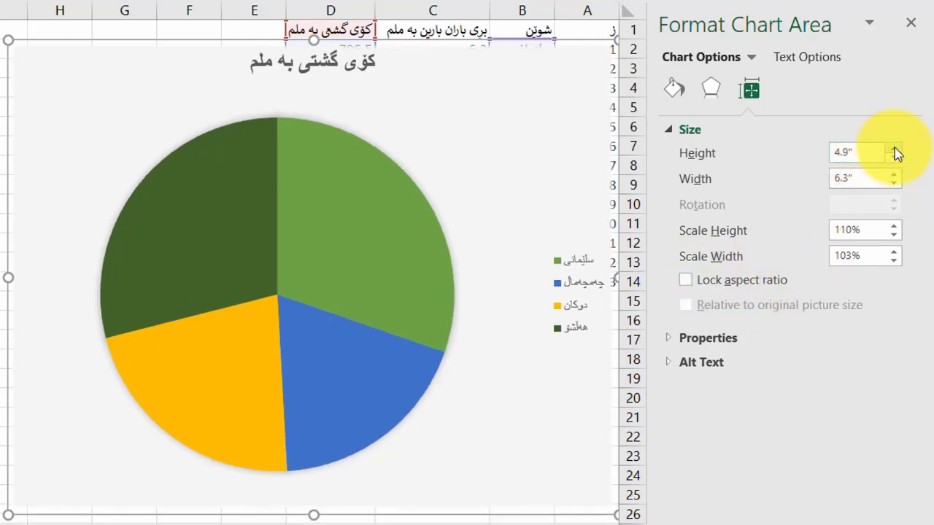
{"action": "left_click", "coordinate": [893, 148]}
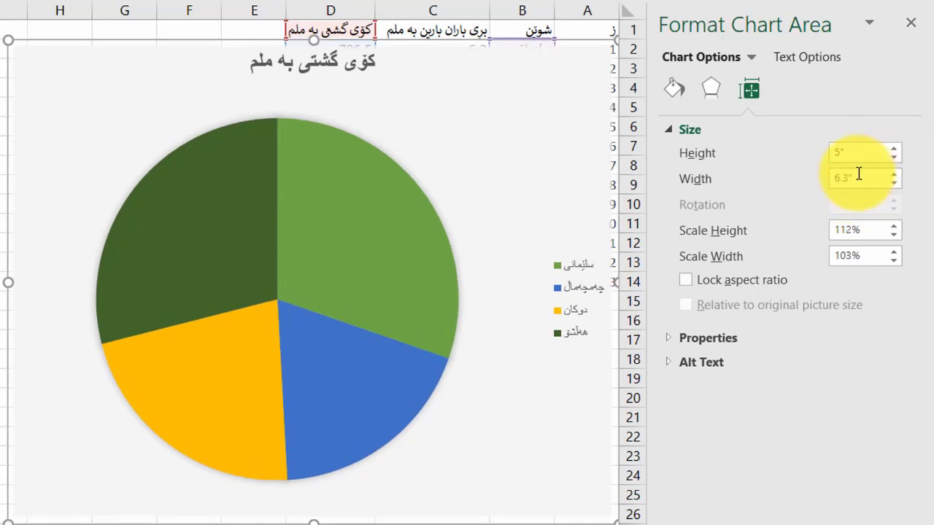
{"action": "left_click", "coordinate": [893, 157]}
{"action": "left_click", "coordinate": [894, 157]}
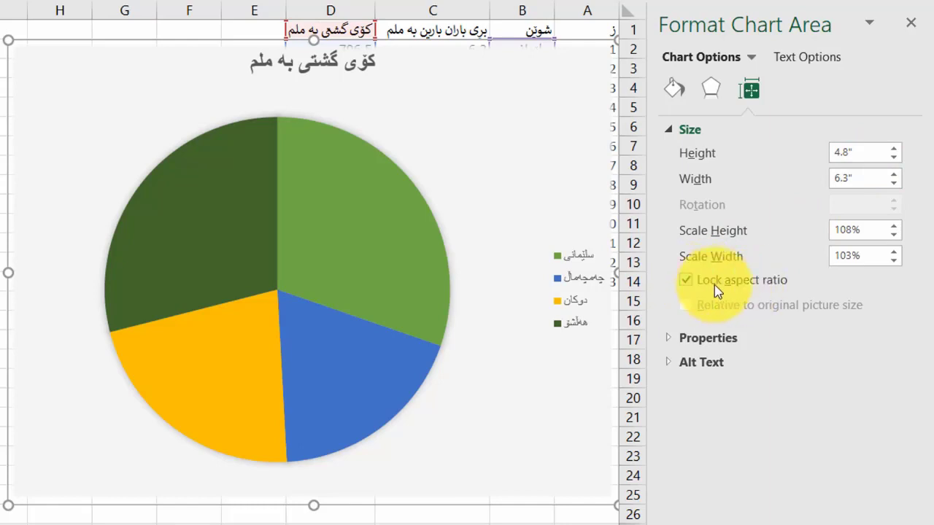
{"action": "left_click", "coordinate": [893, 149]}
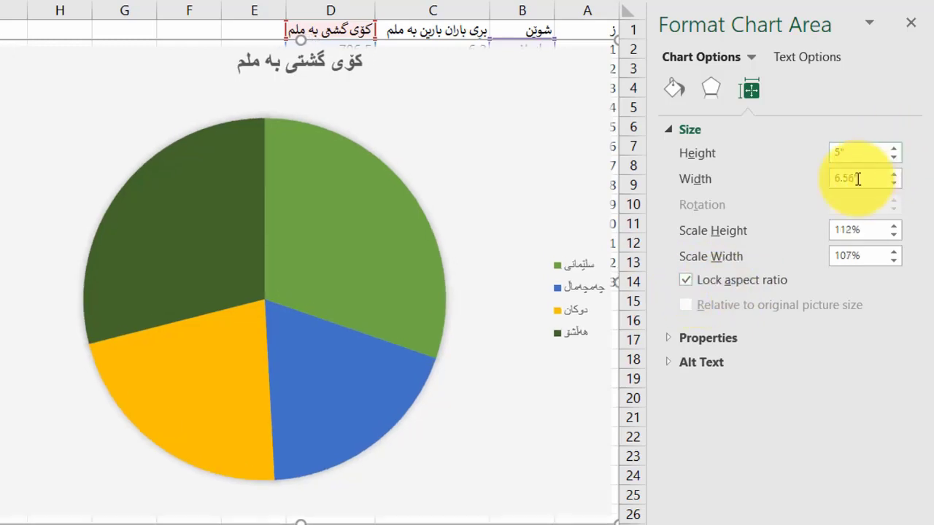
{"action": "left_click", "coordinate": [893, 150]}
{"action": "left_click", "coordinate": [893, 150]}
{"action": "left_click", "coordinate": [894, 150]}
{"action": "left_click", "coordinate": [893, 150]}
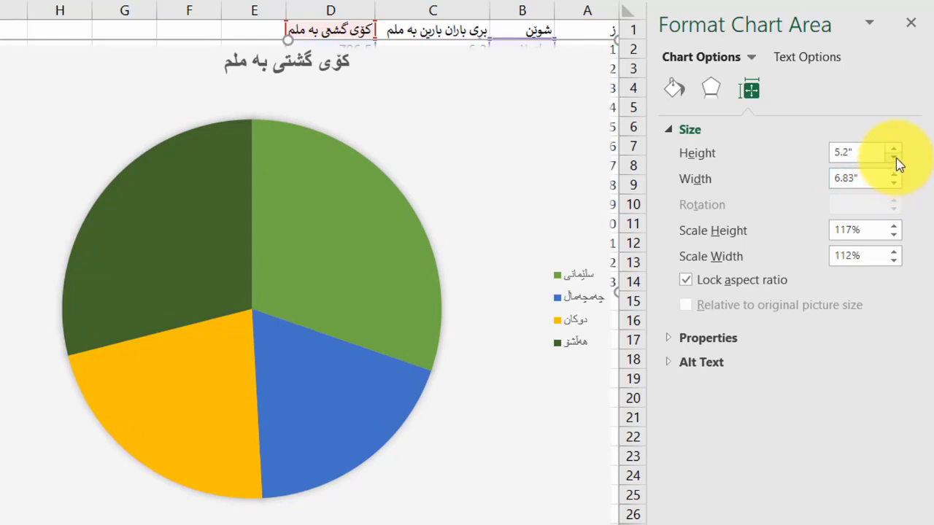
{"action": "left_click", "coordinate": [893, 157]}
{"action": "left_click", "coordinate": [894, 156]}
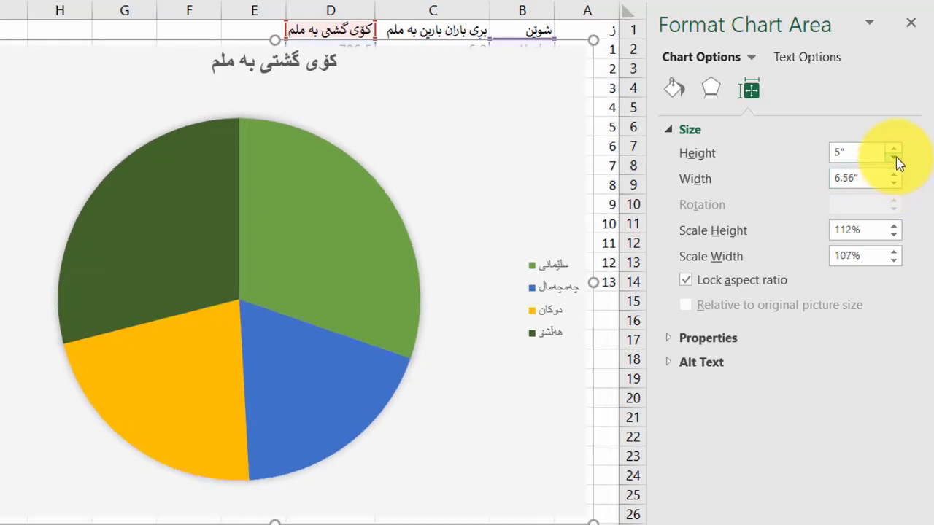
Reveal the chart's Properties settings, showing it moves but does not size with cells
{"action": "left_click", "coordinate": [670, 340]}
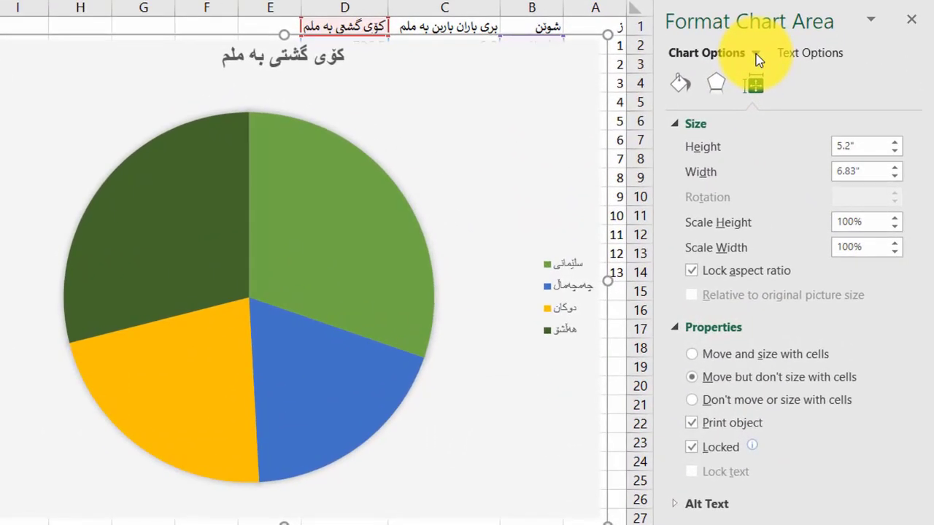
Place the legend at the bottom, not overlapping the pie, after trying Top, Right and Top Right
{"action": "left_click", "coordinate": [756, 54]}
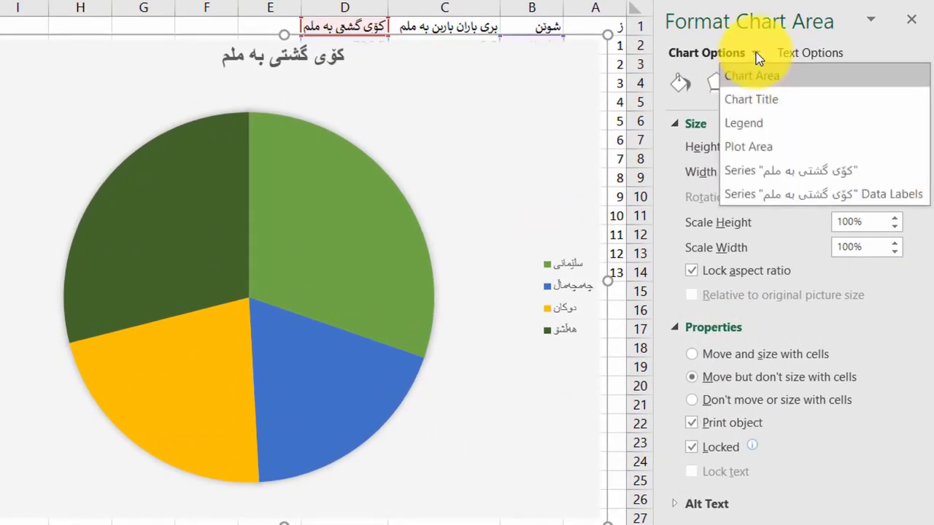
{"action": "left_click", "coordinate": [773, 124]}
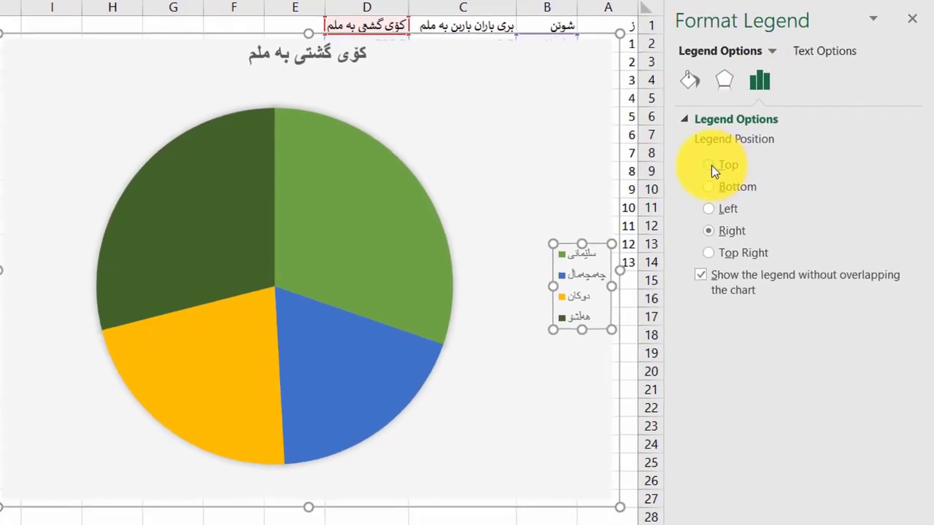
{"action": "left_click", "coordinate": [712, 167]}
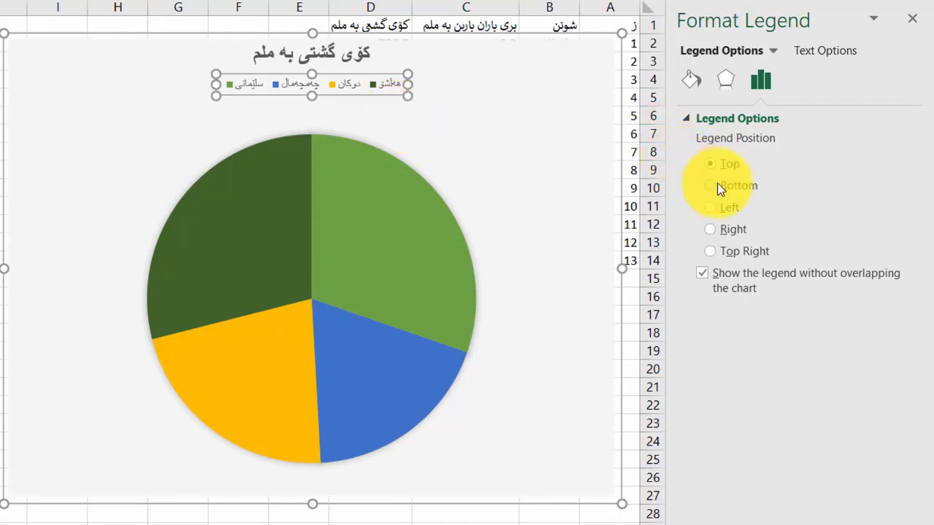
{"action": "left_click", "coordinate": [715, 230]}
{"action": "left_click", "coordinate": [716, 252]}
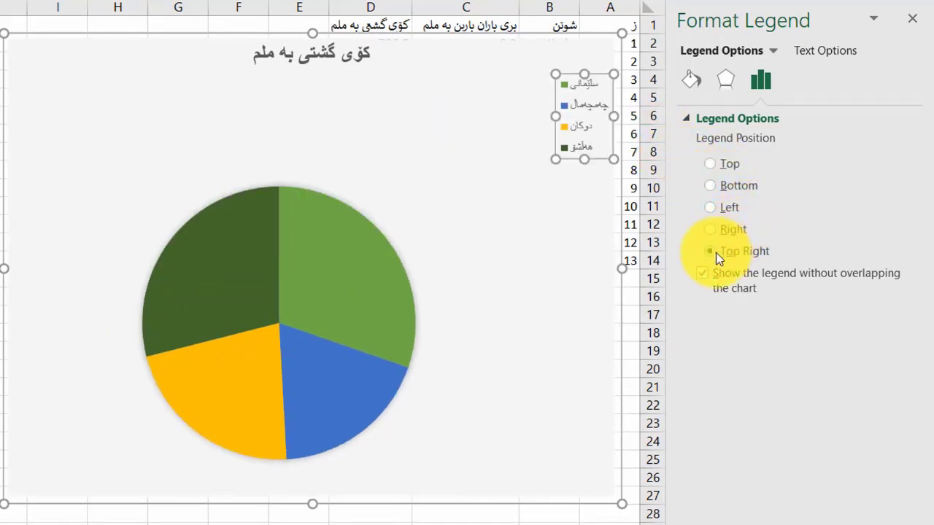
{"action": "left_click", "coordinate": [710, 186]}
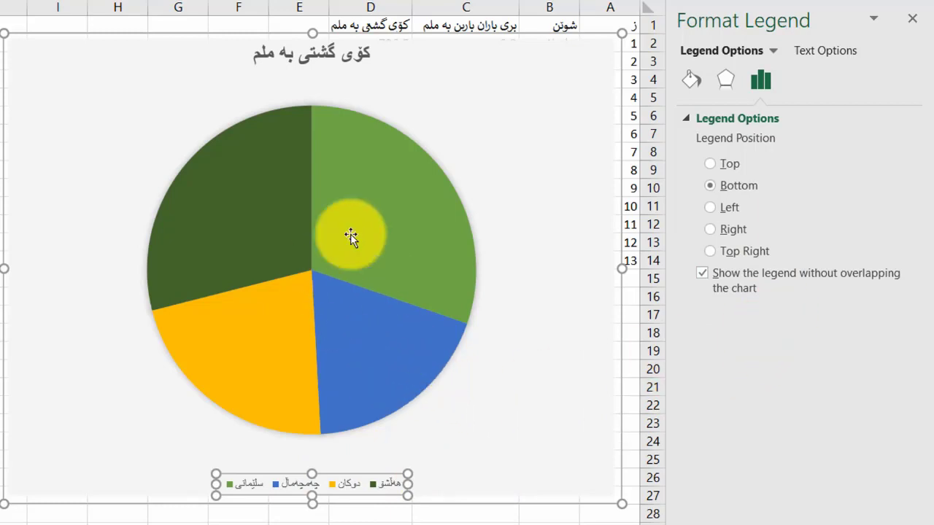
{"action": "left_click", "coordinate": [703, 274]}
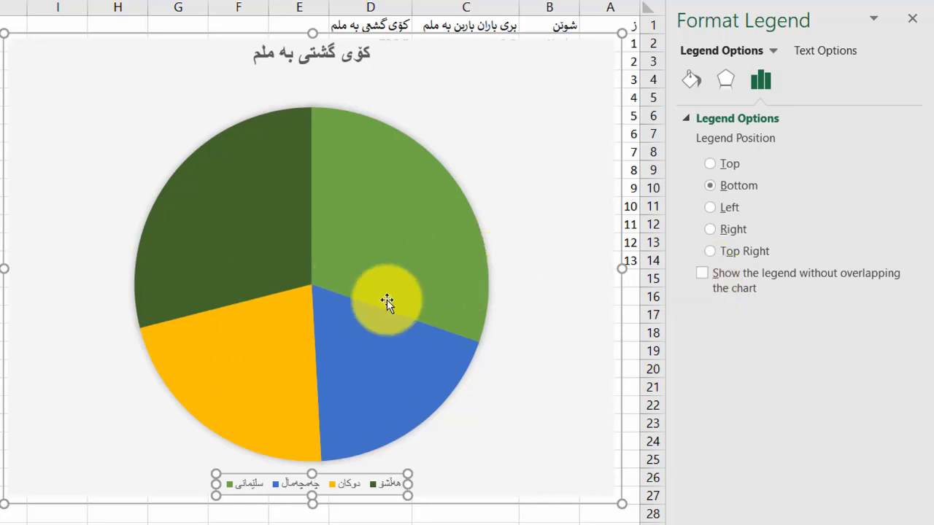
{"action": "left_click", "coordinate": [703, 274]}
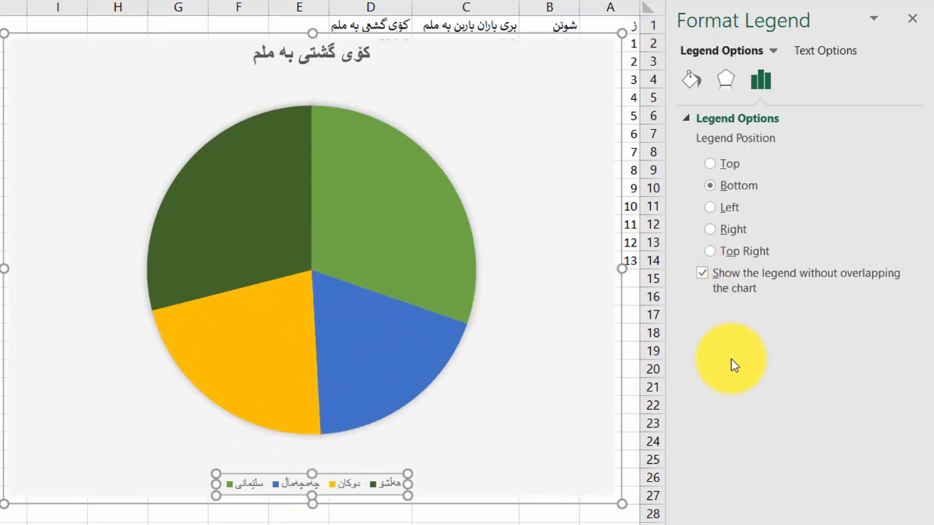
{"action": "left_click", "coordinate": [725, 82]}
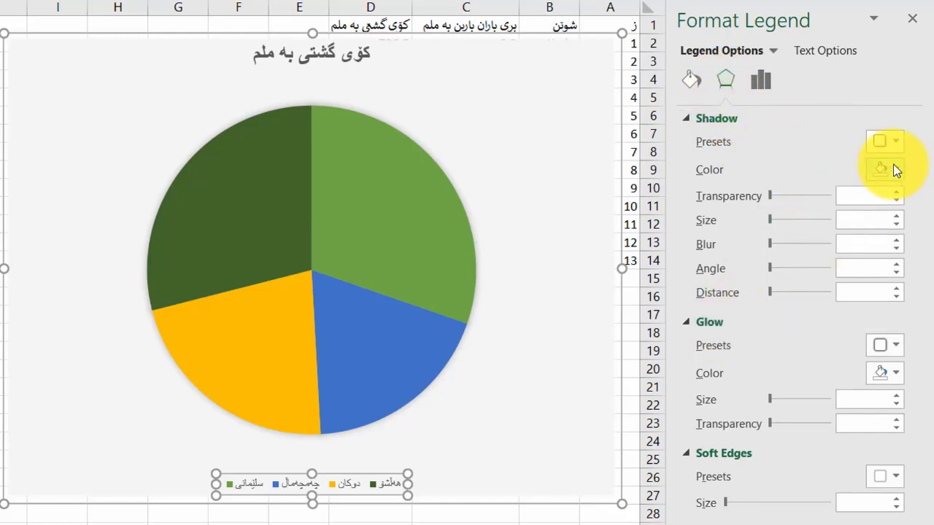
Try an outer shadow on the legend, then remove it again
{"action": "left_click", "coordinate": [886, 143]}
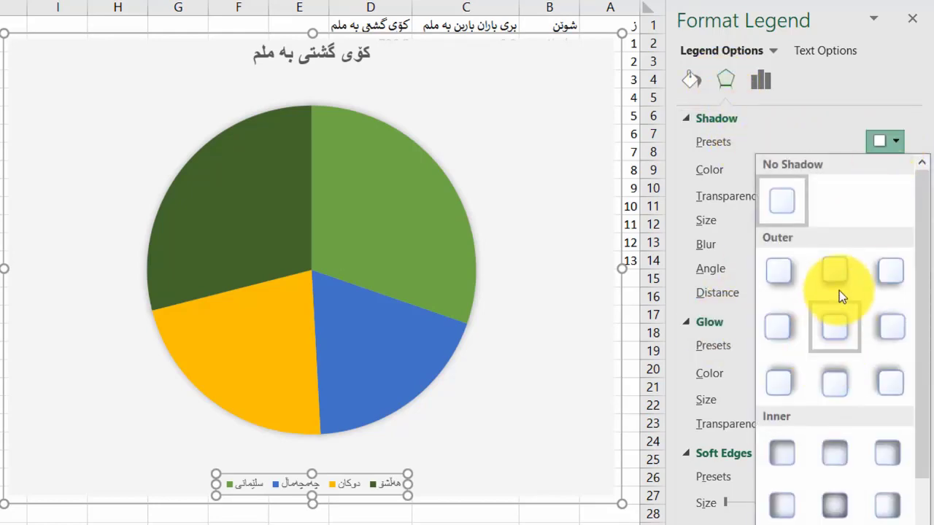
{"action": "left_click", "coordinate": [840, 272]}
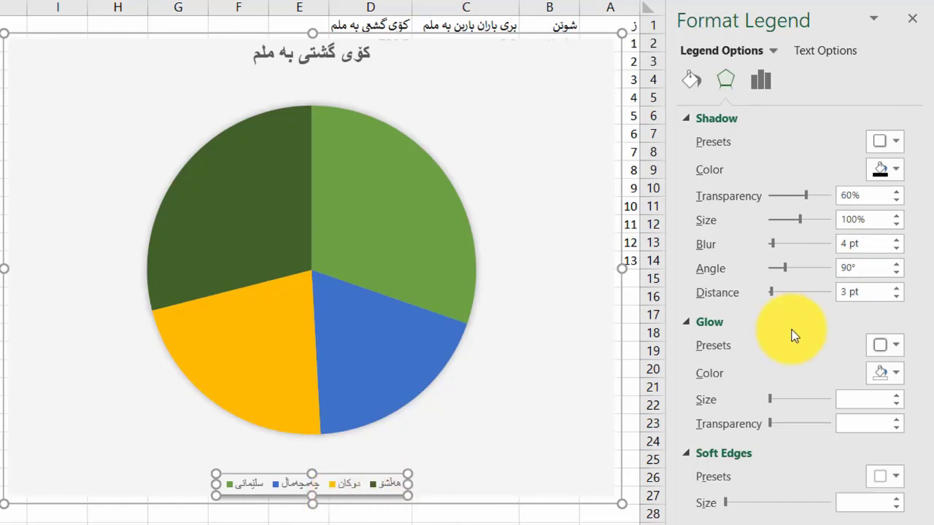
{"action": "left_click", "coordinate": [887, 150]}
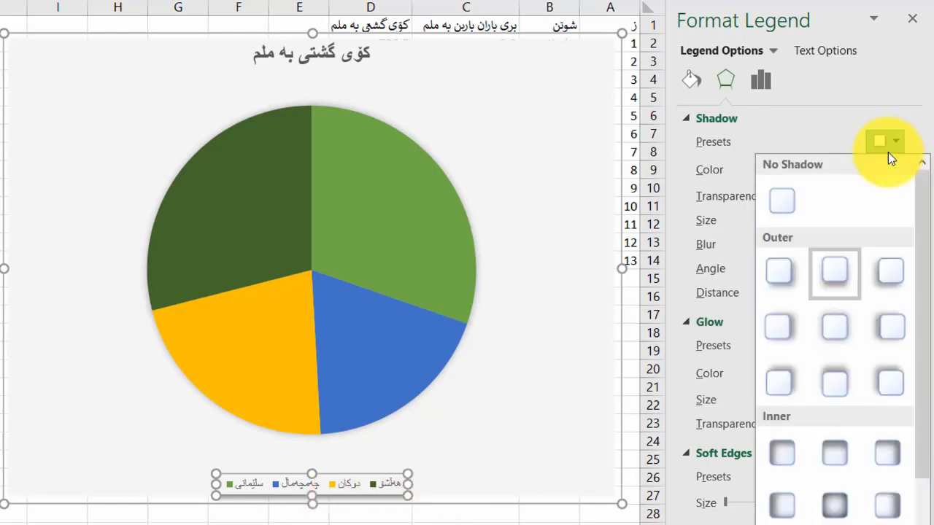
{"action": "left_click", "coordinate": [776, 209]}
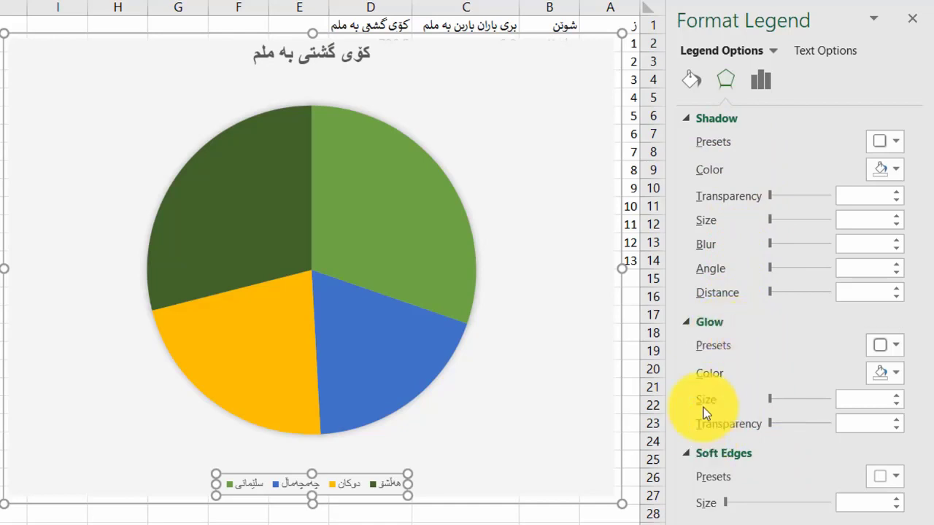
Give the legend a solid gold fill at 0% transparency
{"action": "left_click", "coordinate": [692, 84]}
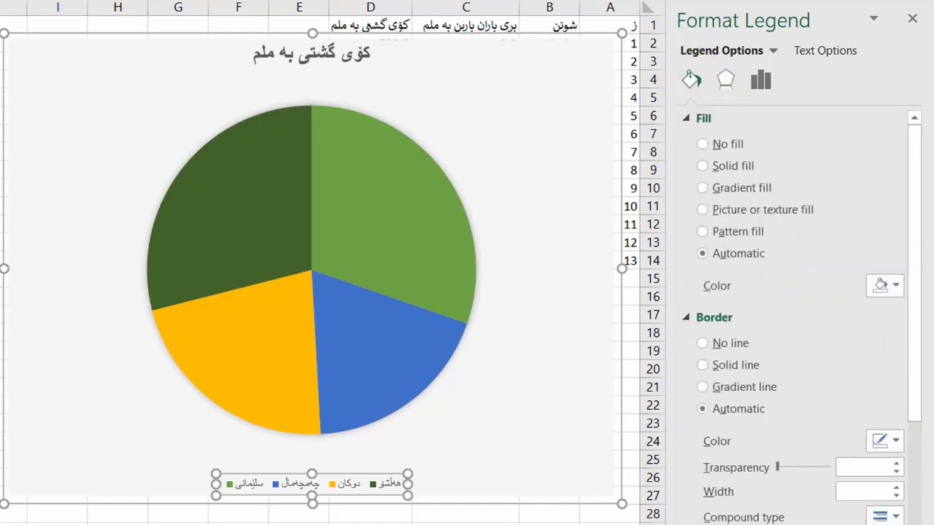
{"action": "left_click", "coordinate": [716, 165]}
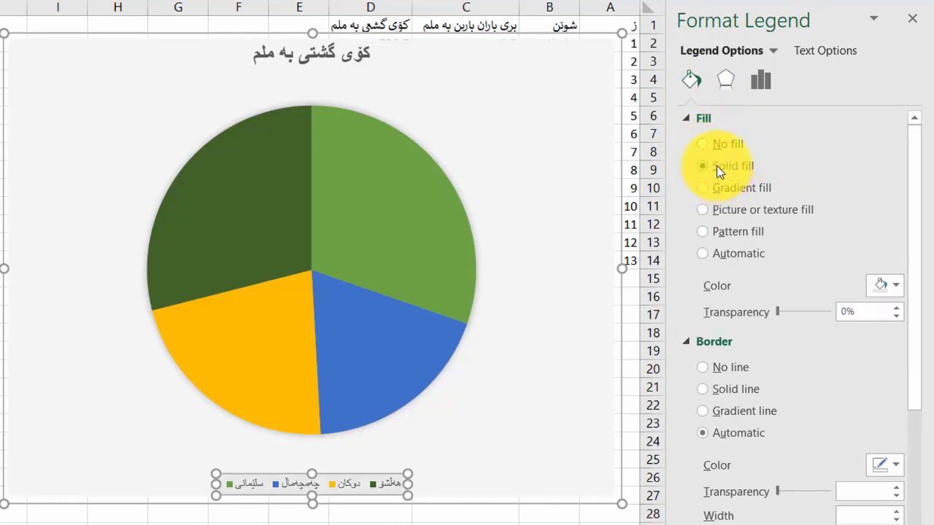
{"action": "left_click", "coordinate": [882, 286]}
{"action": "left_click", "coordinate": [890, 368]}
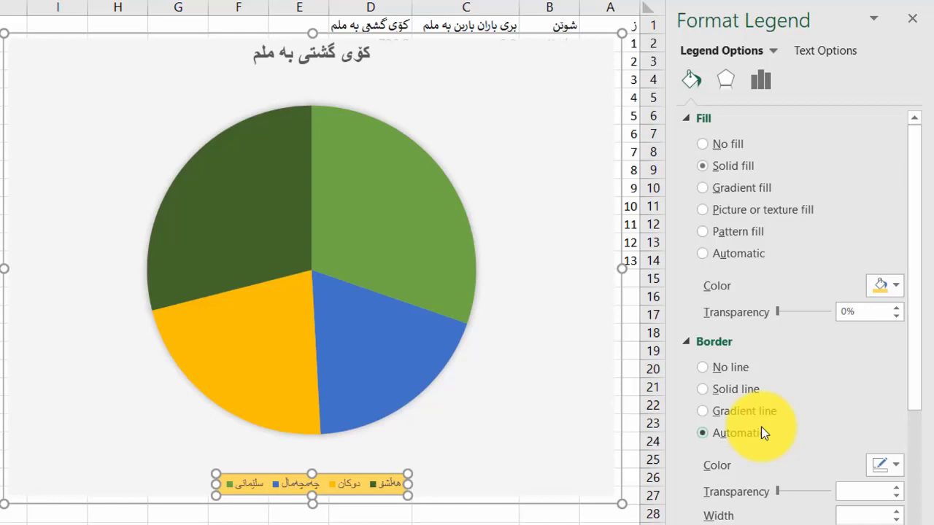
{"action": "left_click", "coordinate": [772, 51]}
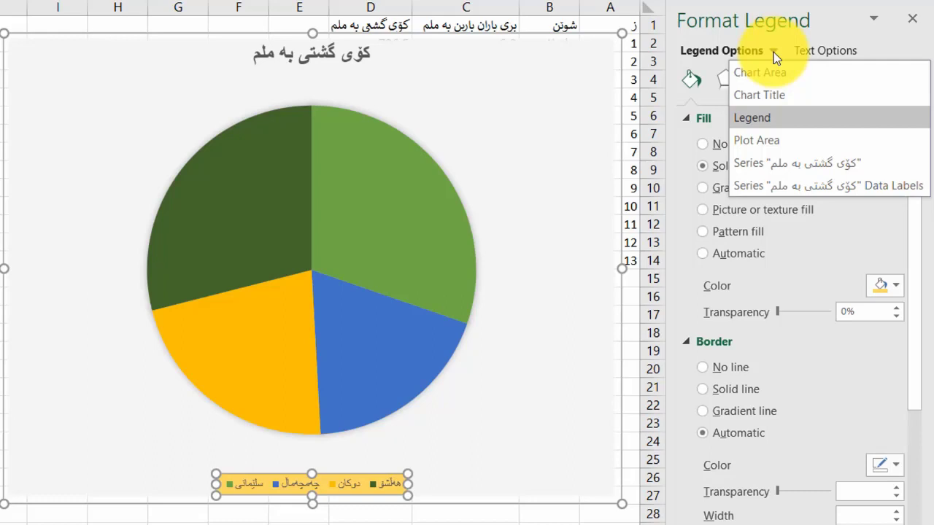
Try a solid yellow fill on the plot area, then set it to No fill
{"action": "left_click", "coordinate": [779, 144]}
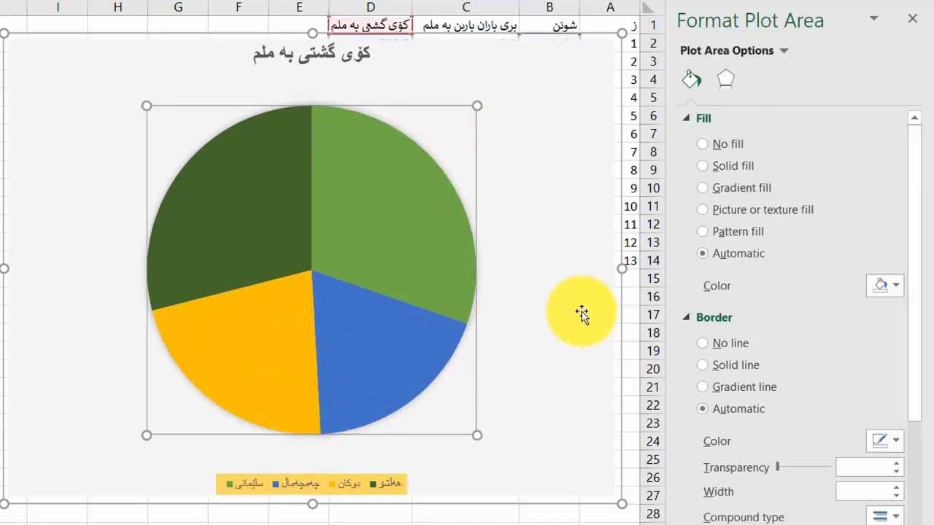
{"action": "left_click", "coordinate": [715, 170]}
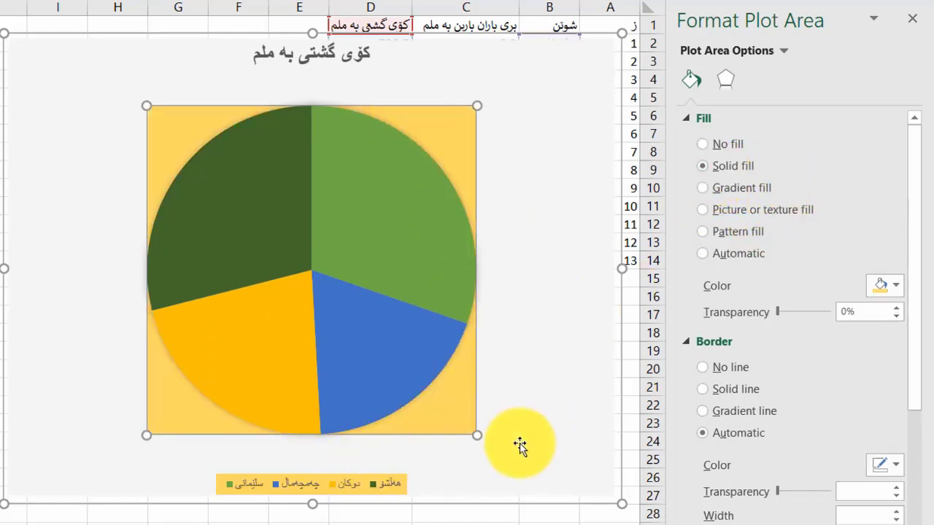
{"action": "left_click", "coordinate": [728, 78]}
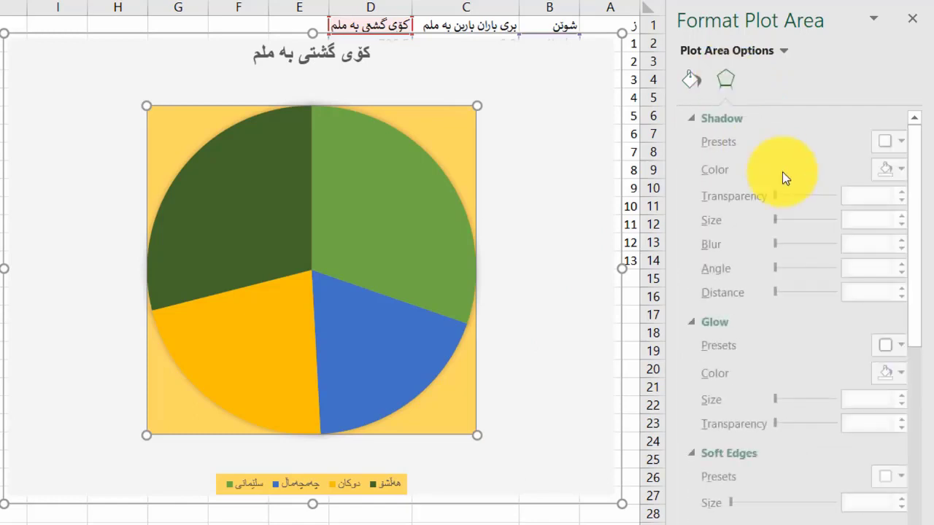
{"action": "left_click", "coordinate": [693, 83]}
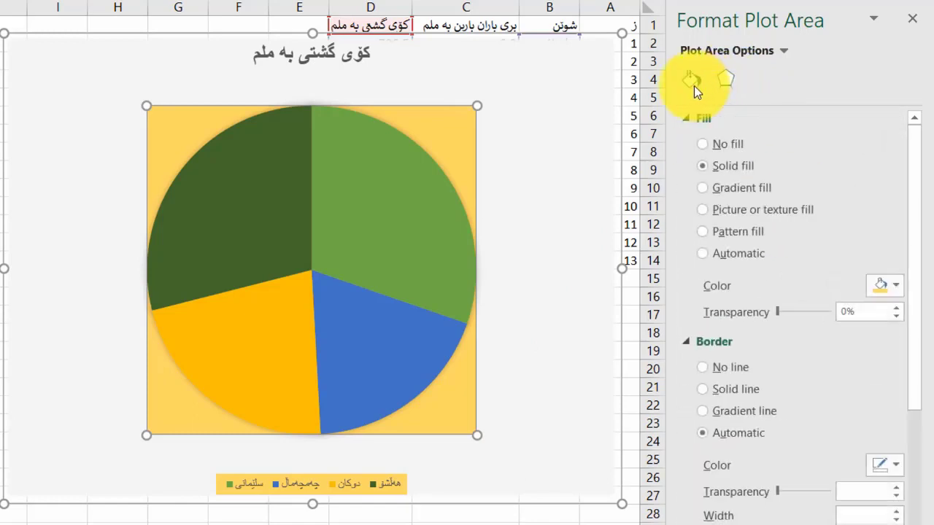
{"action": "left_click", "coordinate": [719, 147]}
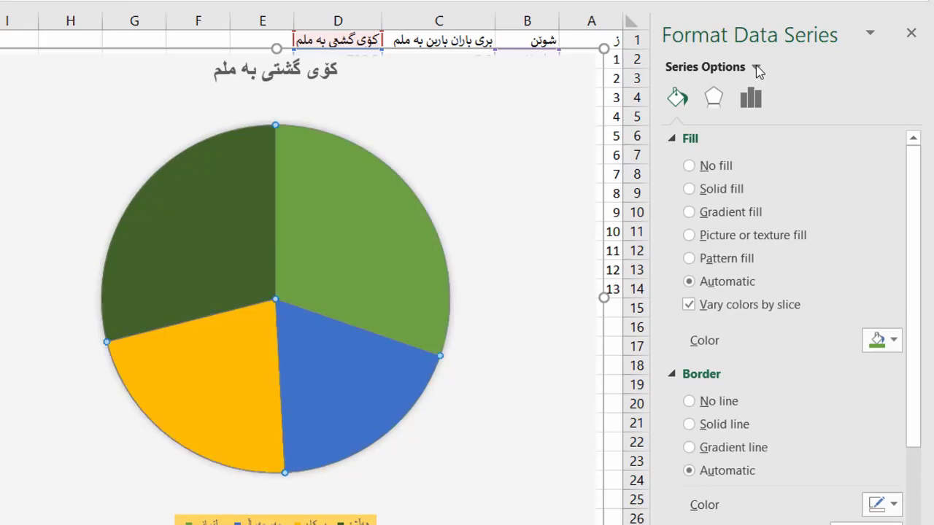
Give the pie slices a pale gold-to-light-blue gradient fill and shift the chart slightly up-left
{"action": "left_click", "coordinate": [756, 68]}
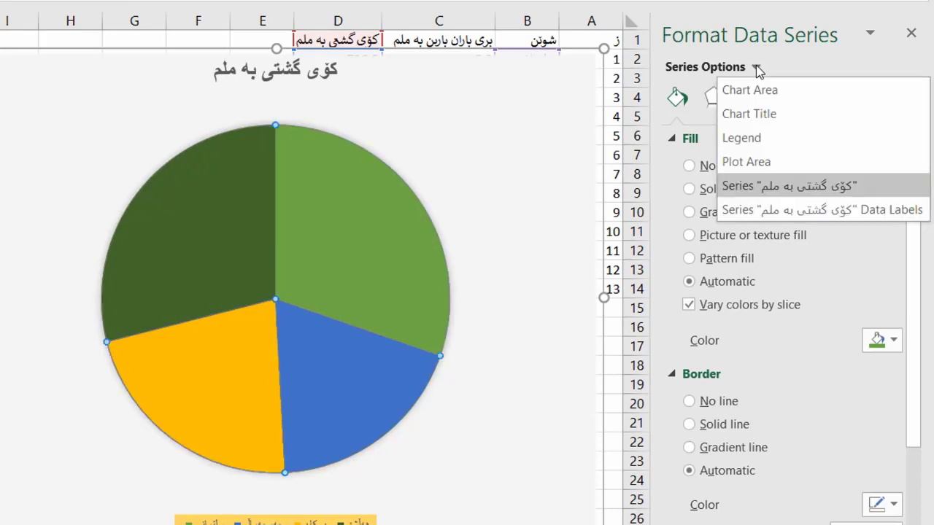
{"action": "left_click", "coordinate": [783, 186]}
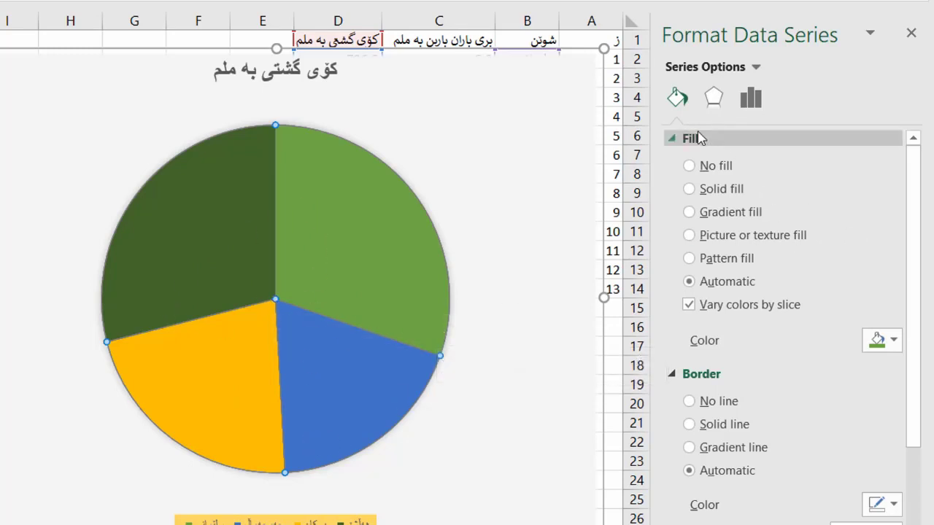
{"action": "left_click", "coordinate": [699, 194]}
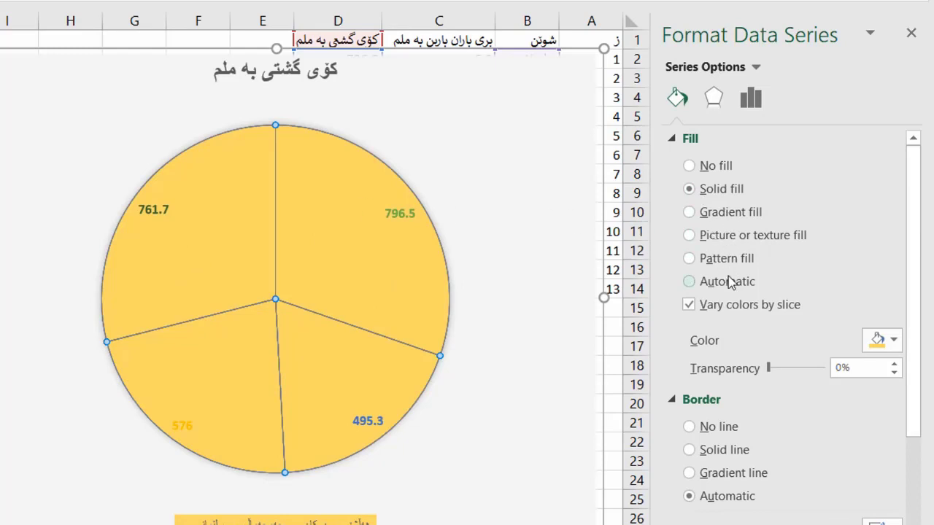
{"action": "left_click", "coordinate": [715, 218]}
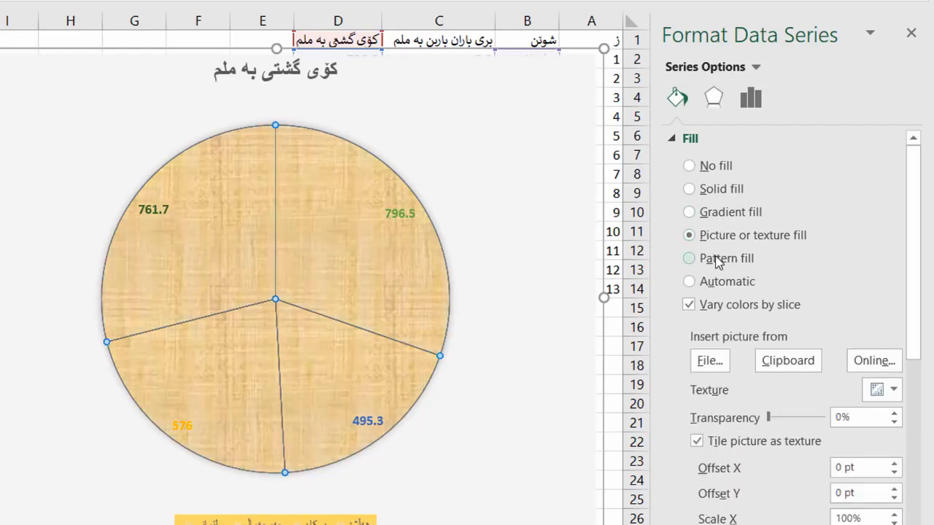
{"action": "left_click", "coordinate": [718, 260]}
{"action": "left_click", "coordinate": [716, 214]}
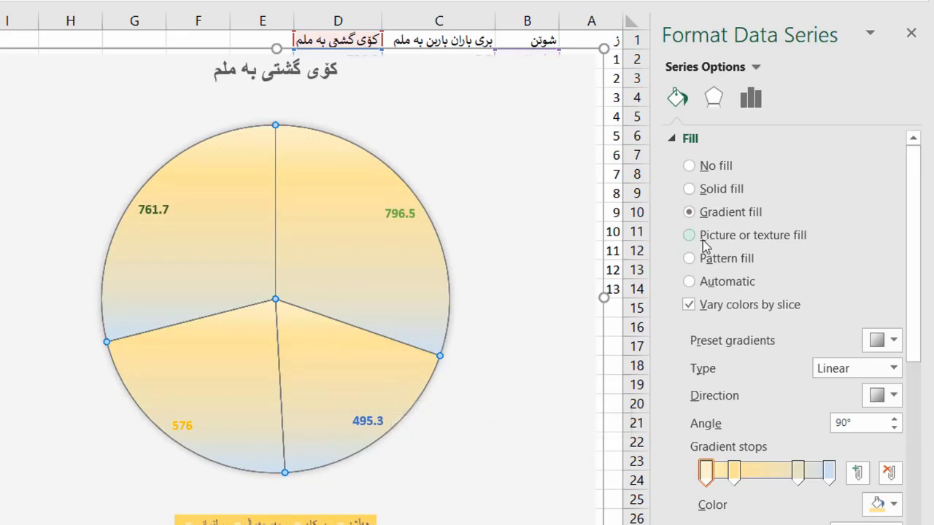
{"action": "left_click", "coordinate": [564, 102]}
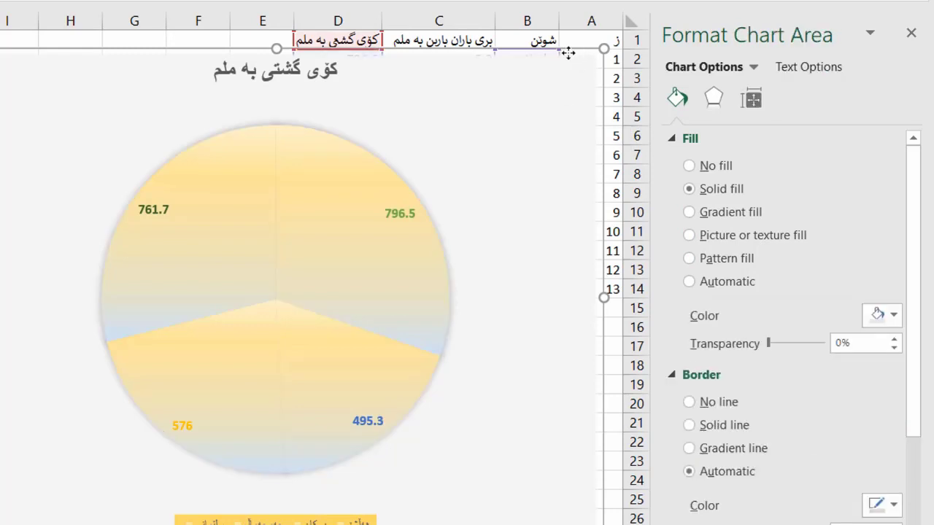
{"action": "left_click_drag", "start_coordinate": [581, 52], "coordinate": [557, 32]}
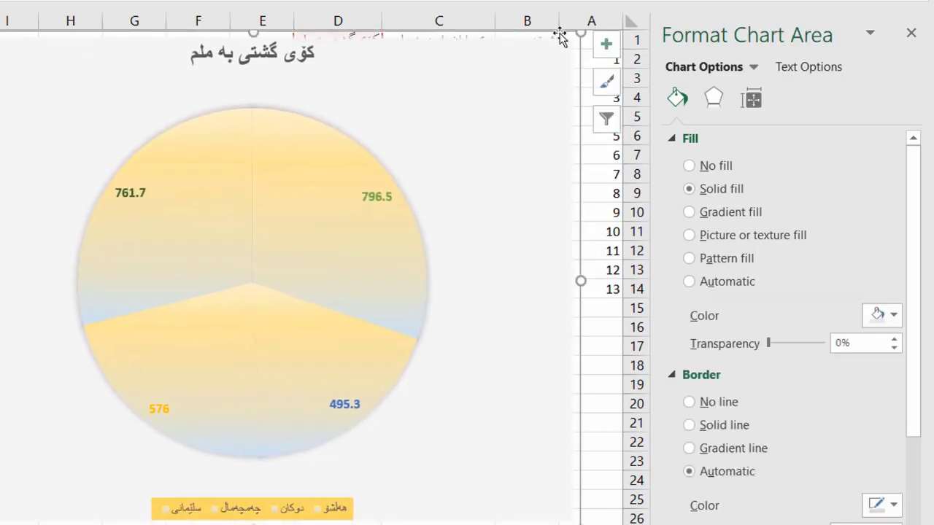
Apply the third chart style preset with shaded green, blue and yellow slices
{"action": "left_click", "coordinate": [605, 86]}
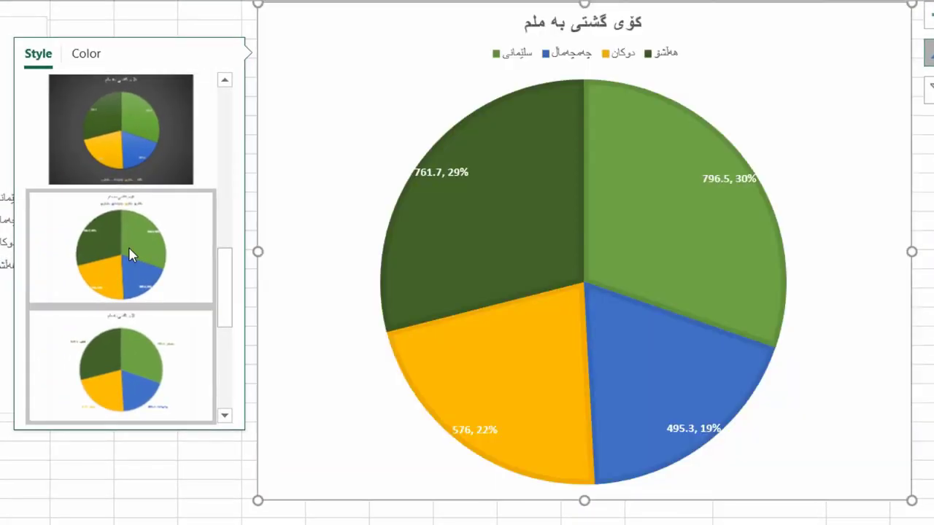
{"action": "left_click", "coordinate": [126, 339]}
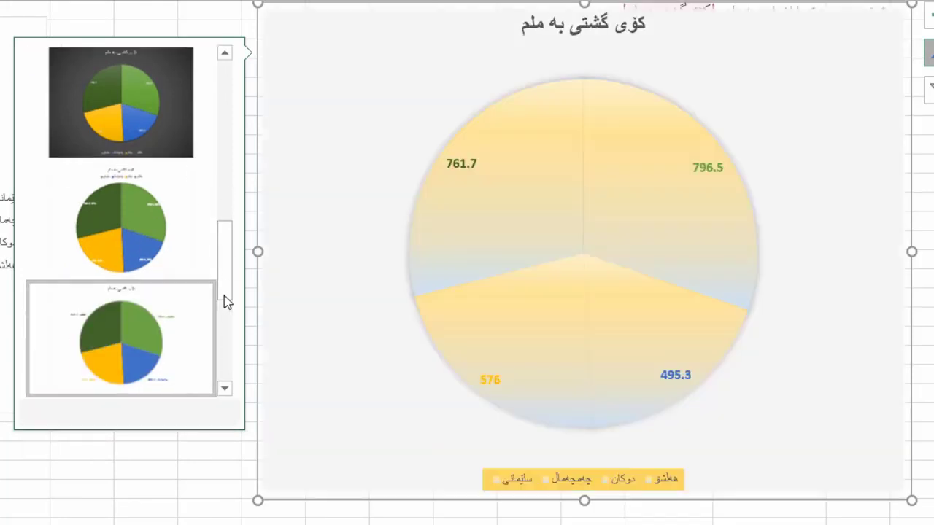
{"action": "left_click_drag", "start_coordinate": [224, 296], "coordinate": [224, 387]}
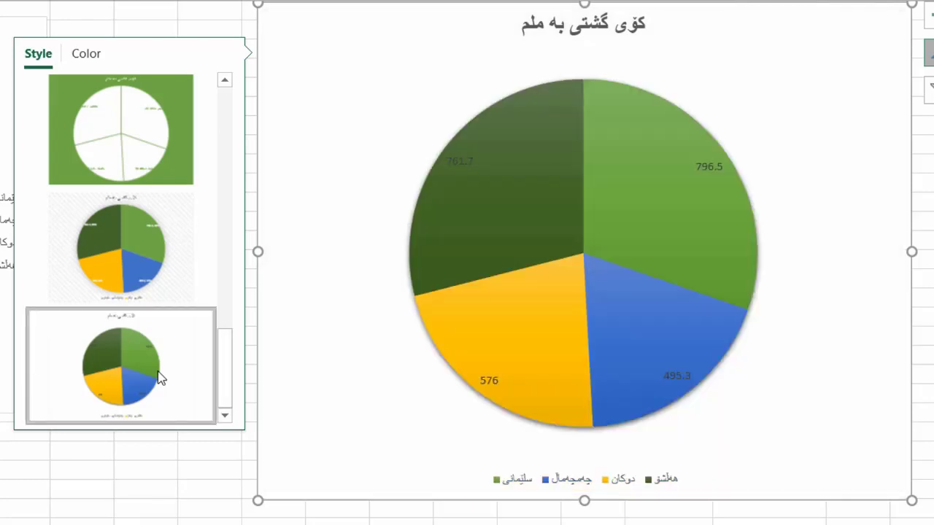
{"action": "left_click", "coordinate": [160, 377]}
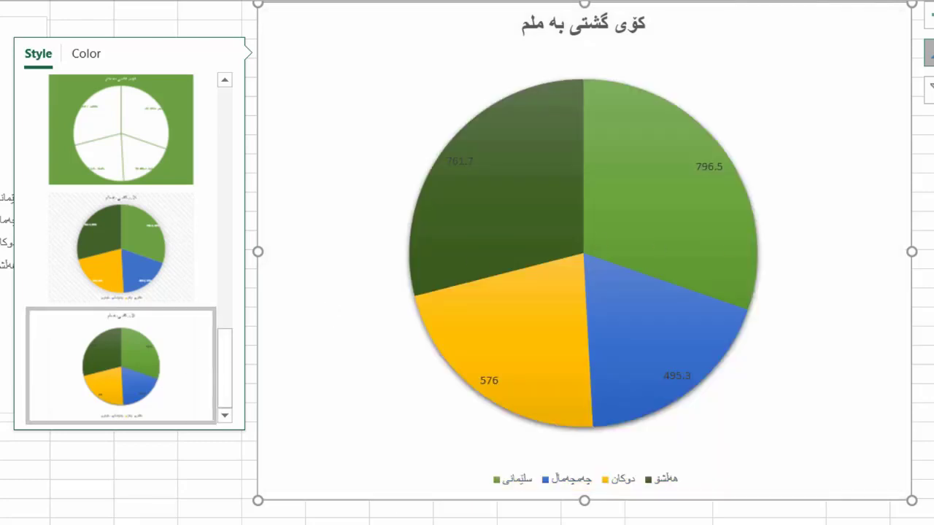
{"action": "double_click", "coordinate": [808, 123]}
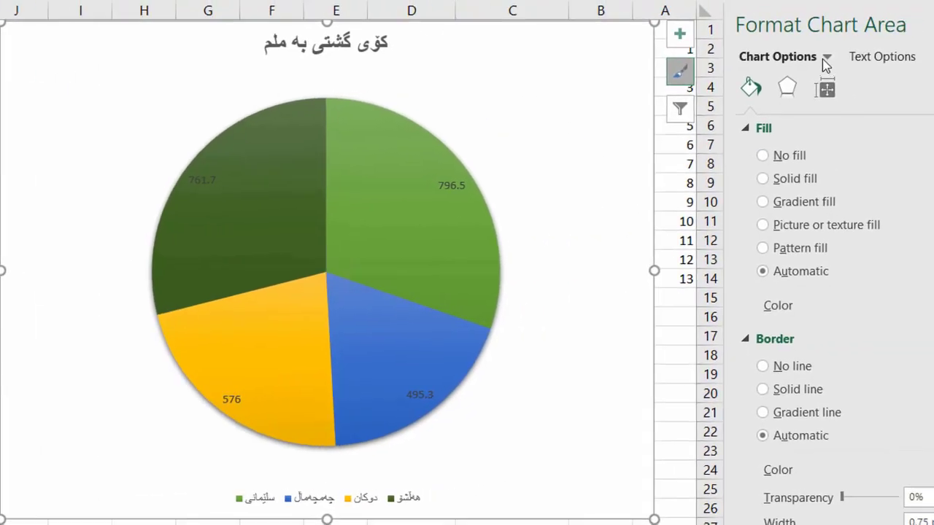
Rotate the pie series so the angle of its first slice is 61°
{"action": "left_click", "coordinate": [750, 65]}
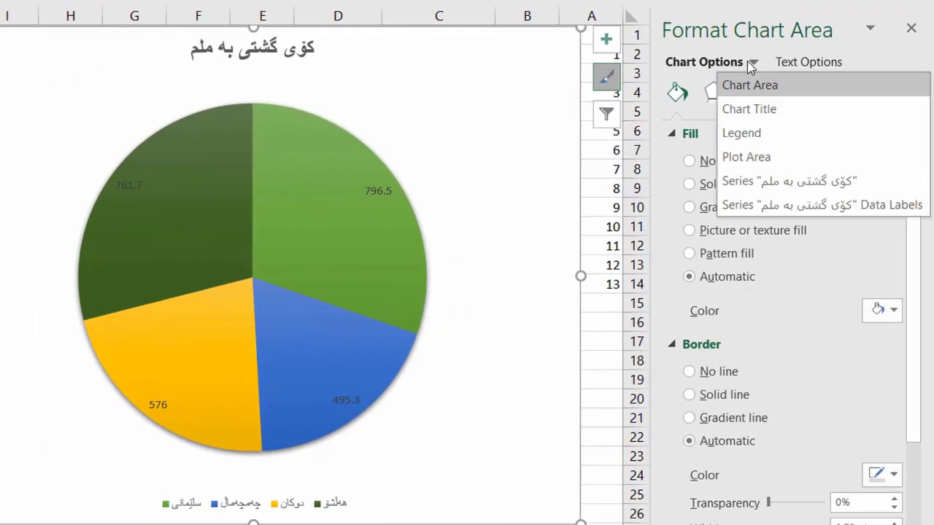
{"action": "left_click", "coordinate": [789, 183]}
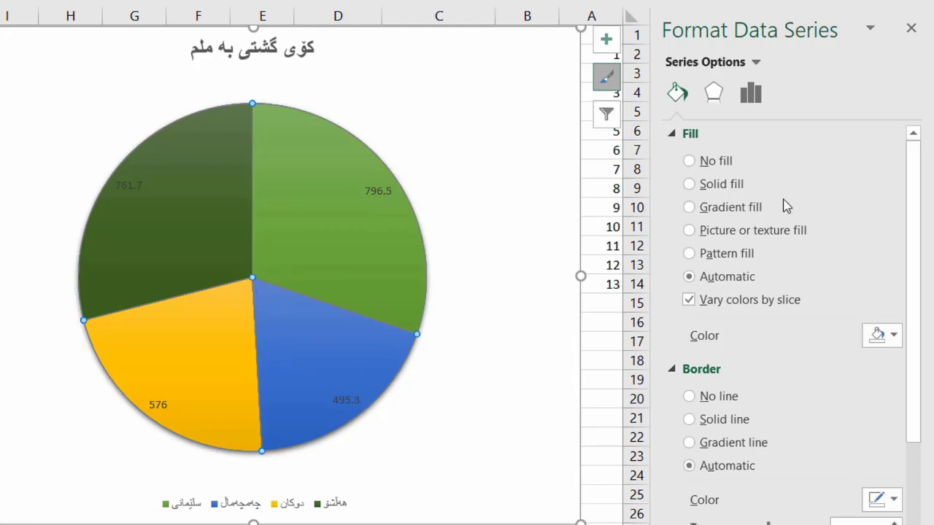
{"action": "left_click", "coordinate": [752, 104]}
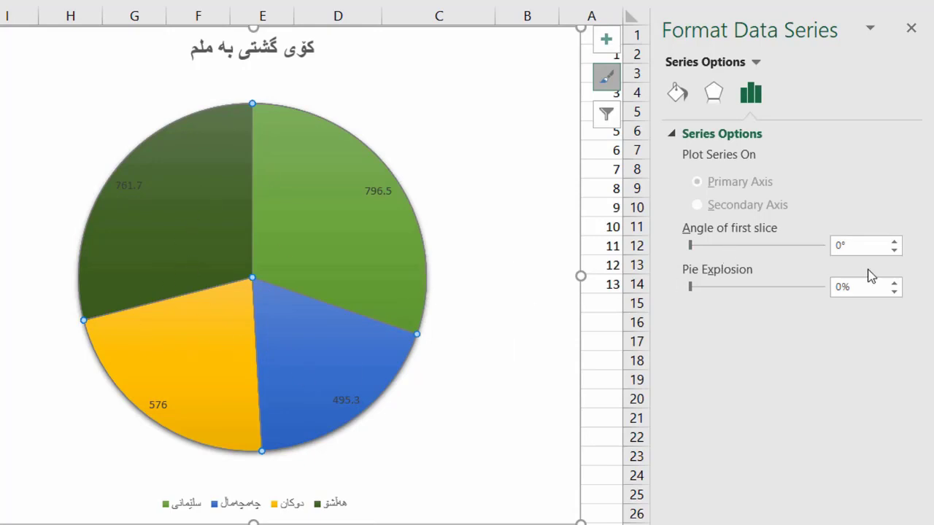
{"action": "left_click", "coordinate": [895, 243]}
{"action": "left_click", "coordinate": [895, 243]}
{"action": "left_click", "coordinate": [894, 243]}
{"action": "left_click", "coordinate": [895, 243]}
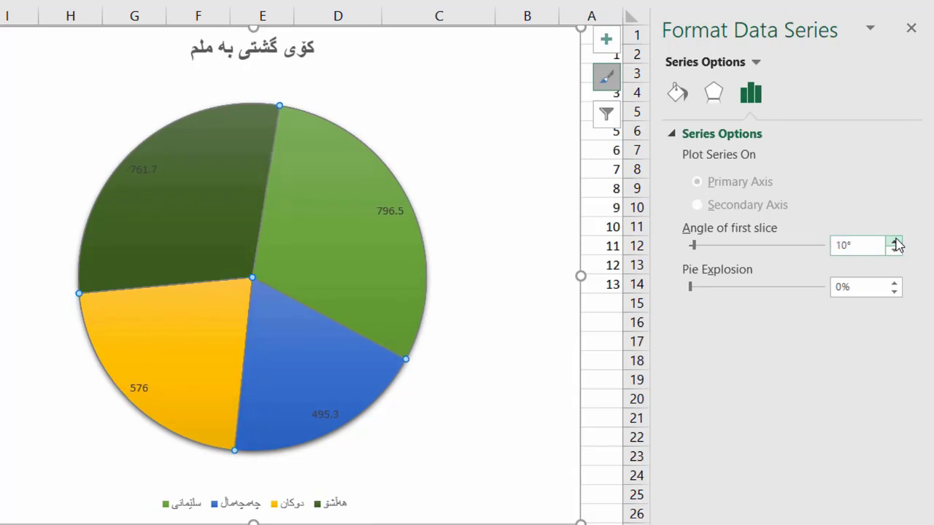
{"action": "left_click", "coordinate": [895, 242]}
{"action": "left_click", "coordinate": [895, 243]}
{"action": "left_click", "coordinate": [895, 243]}
{"action": "left_click", "coordinate": [895, 243]}
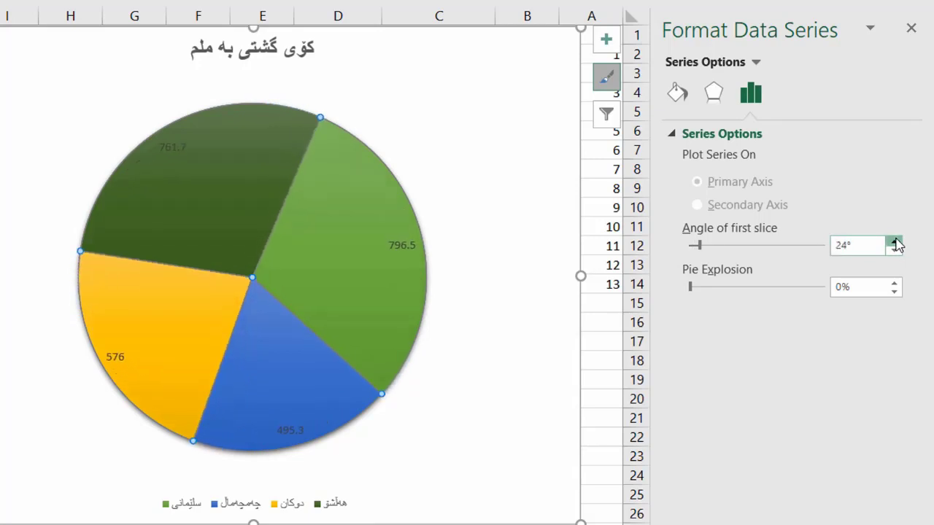
{"action": "left_click", "coordinate": [895, 243]}
{"action": "left_click", "coordinate": [895, 242]}
{"action": "left_click", "coordinate": [895, 243]}
{"action": "left_click", "coordinate": [895, 243]}
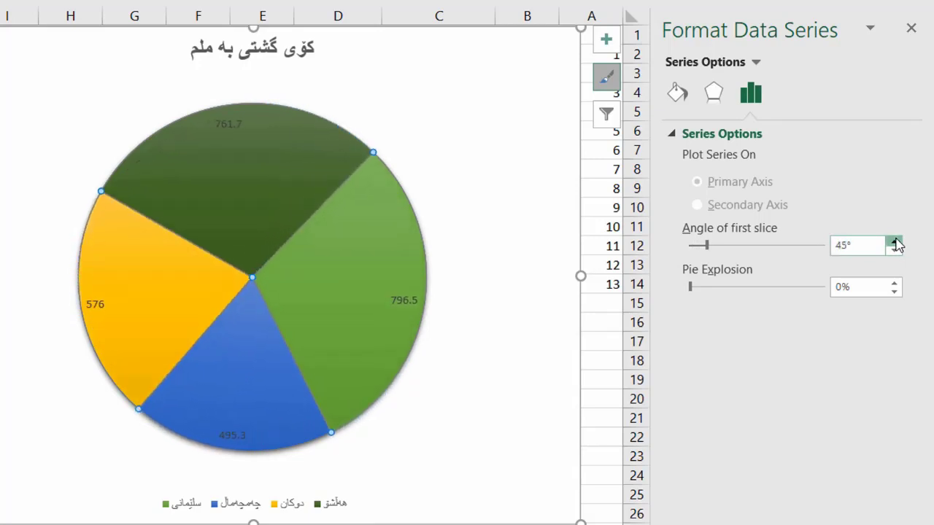
{"action": "left_click", "coordinate": [895, 243]}
{"action": "left_click", "coordinate": [895, 243]}
{"action": "left_click", "coordinate": [895, 242]}
{"action": "left_click", "coordinate": [895, 243]}
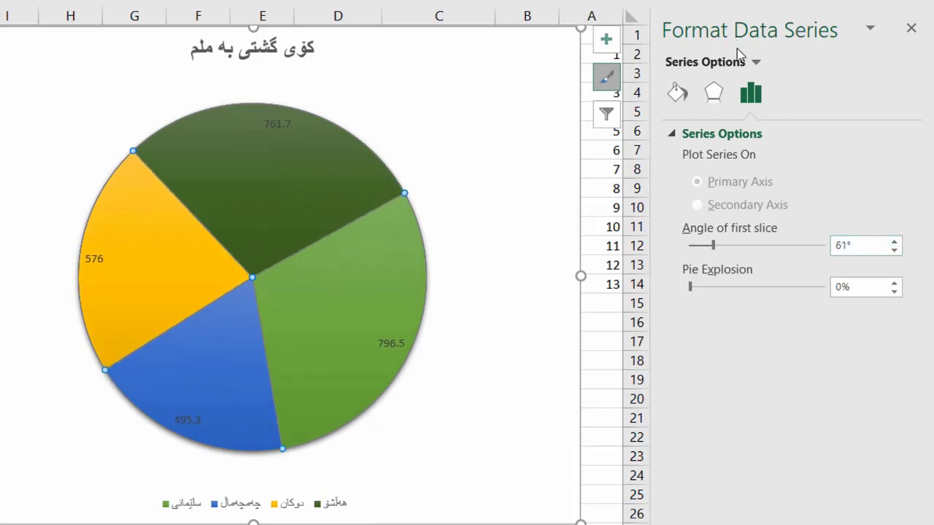
{"action": "left_click", "coordinate": [757, 64]}
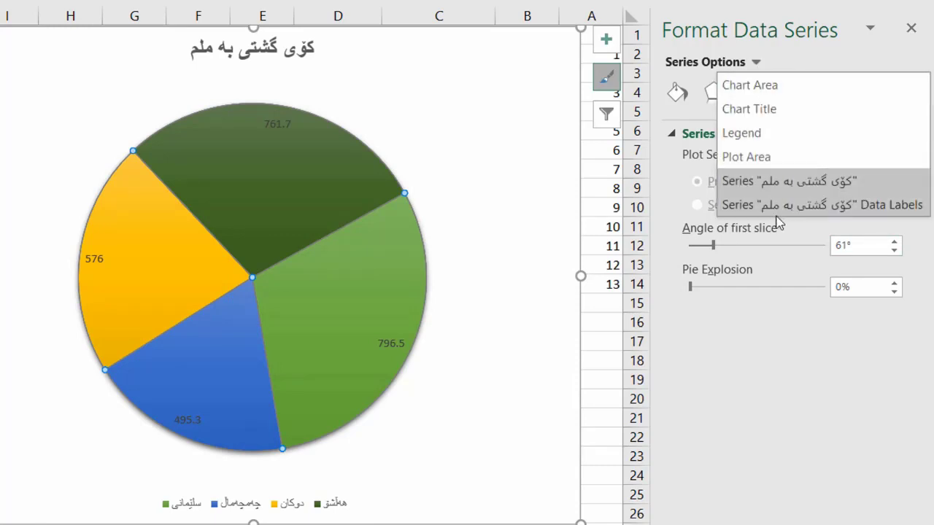
Drag the value labels 796.5, 761.7, 576 and 495.3 outside the pie on leader lines
{"action": "left_click", "coordinate": [866, 204]}
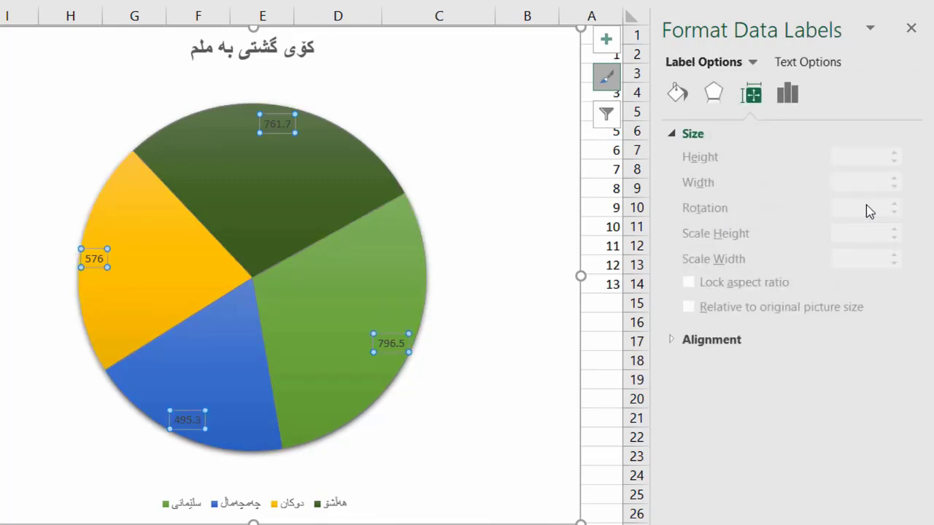
{"action": "left_click", "coordinate": [787, 95]}
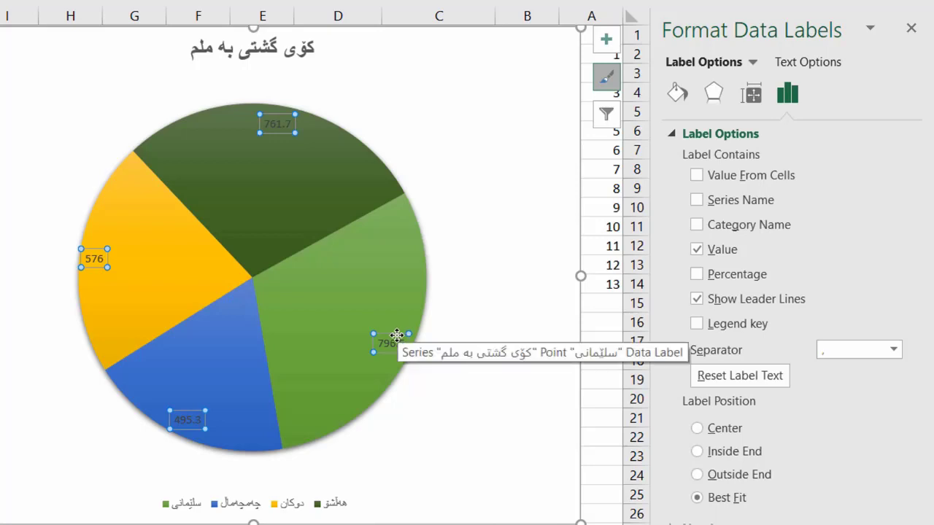
{"action": "left_click_drag", "start_coordinate": [399, 336], "coordinate": [471, 370]}
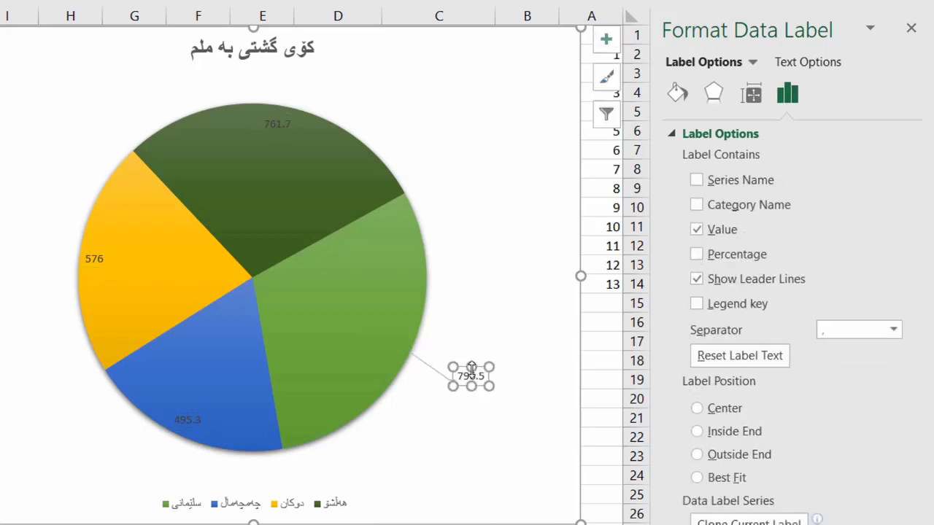
{"action": "left_click_drag", "start_coordinate": [284, 119], "coordinate": [419, 64]}
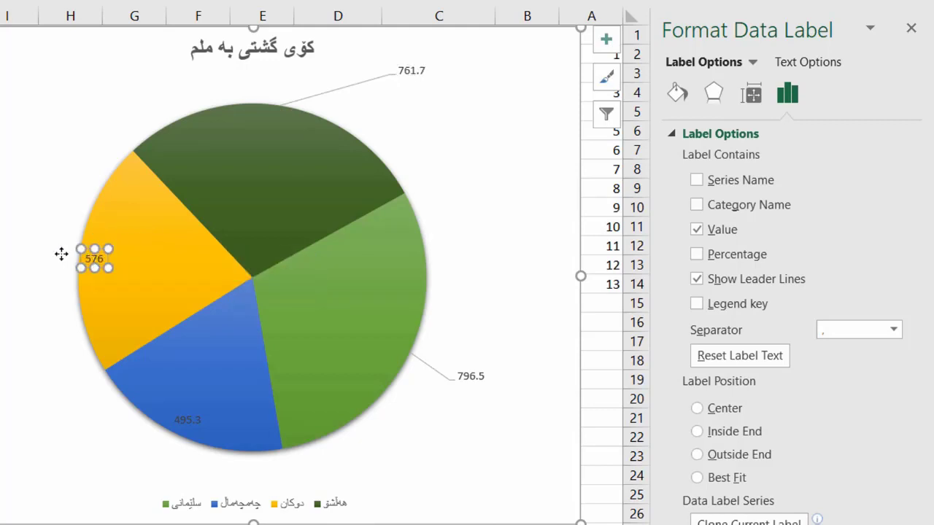
{"action": "left_click_drag", "start_coordinate": [90, 260], "coordinate": [7, 209]}
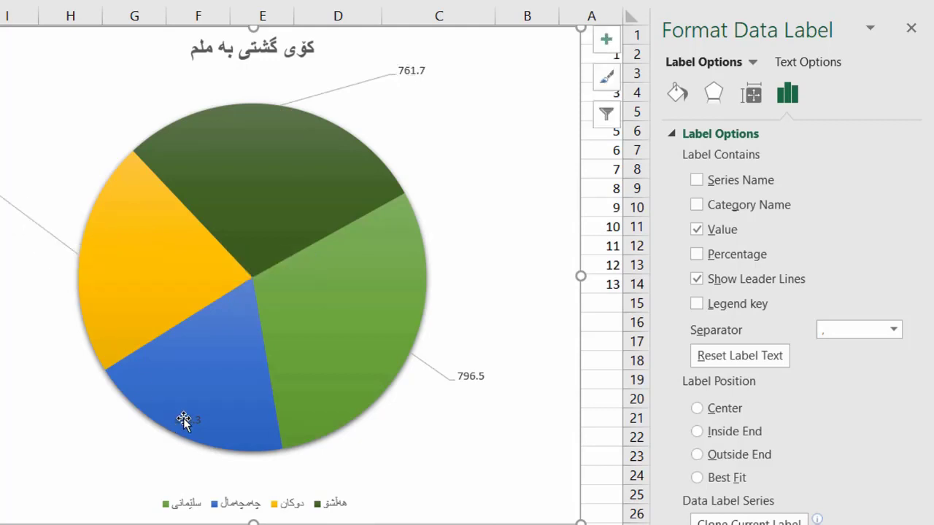
{"action": "left_click_drag", "start_coordinate": [183, 420], "coordinate": [33, 460]}
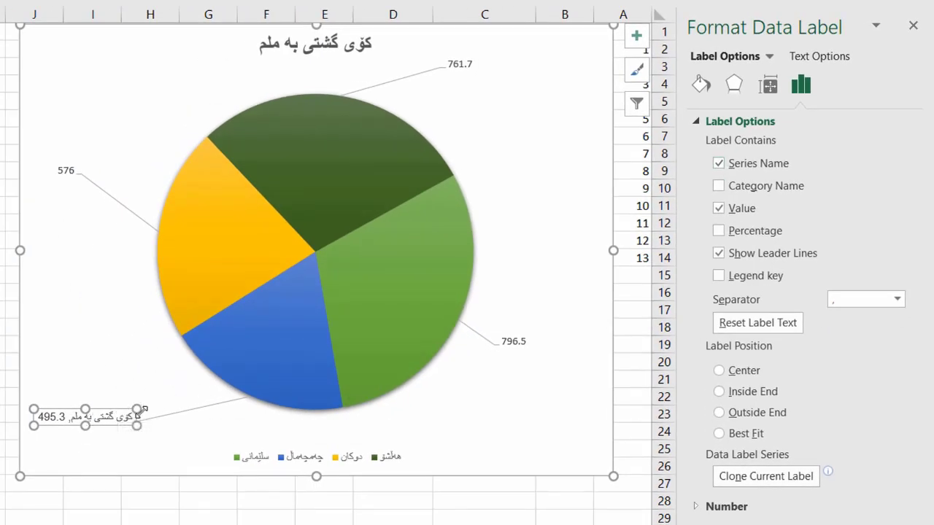
Remove the series name from the 495.3 label and reselect all data labels
{"action": "left_click", "coordinate": [718, 164]}
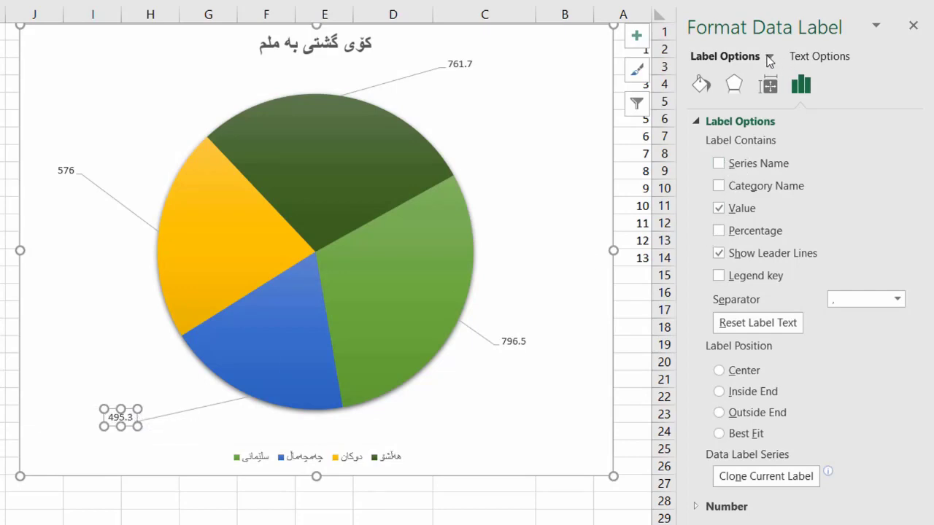
{"action": "left_click", "coordinate": [767, 57]}
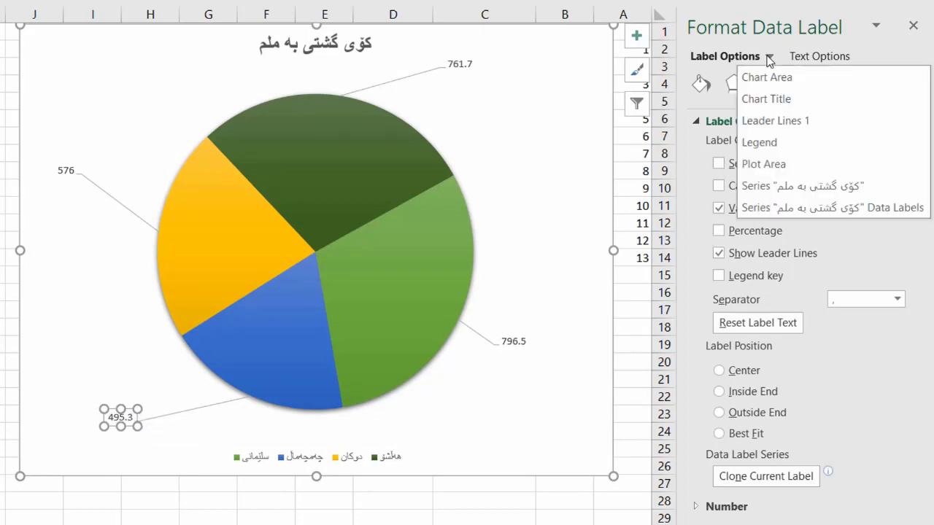
{"action": "left_click", "coordinate": [812, 207]}
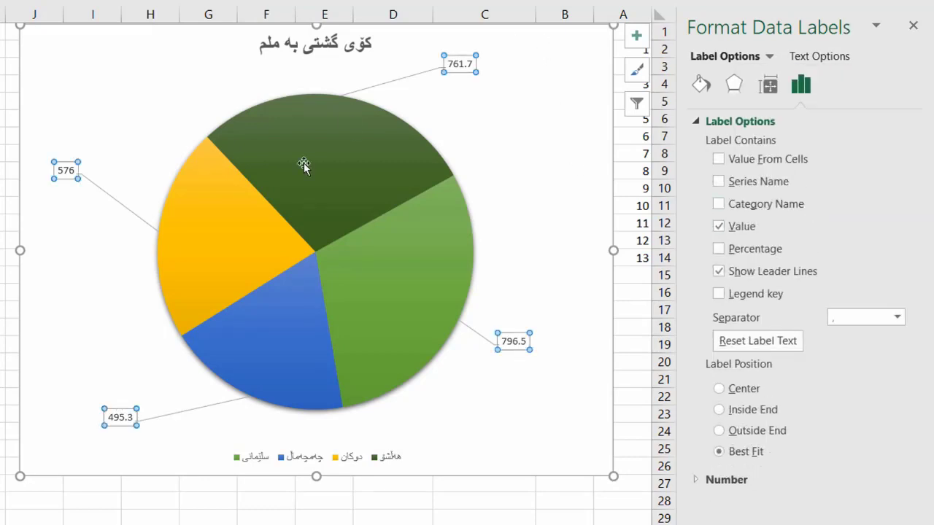
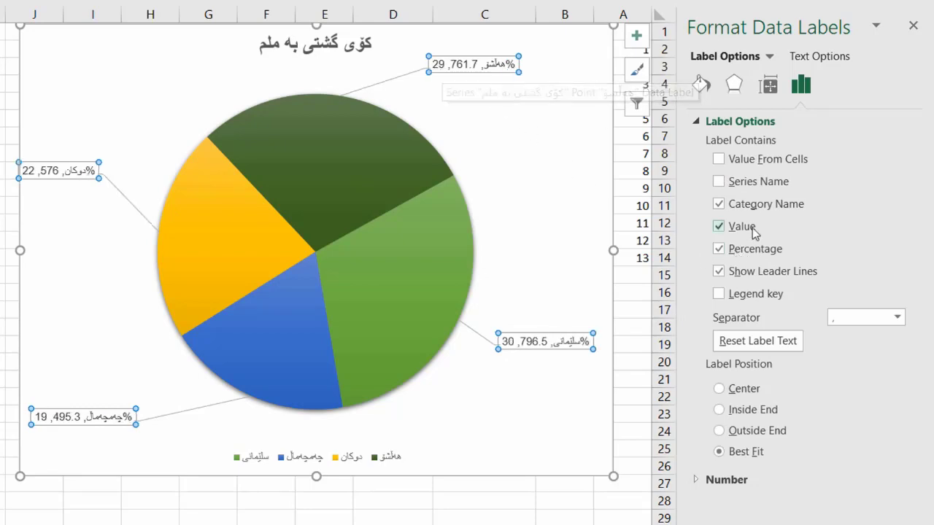
Show pie labels without percentages, with legend keys and a New Line separator
{"action": "left_click", "coordinate": [718, 249]}
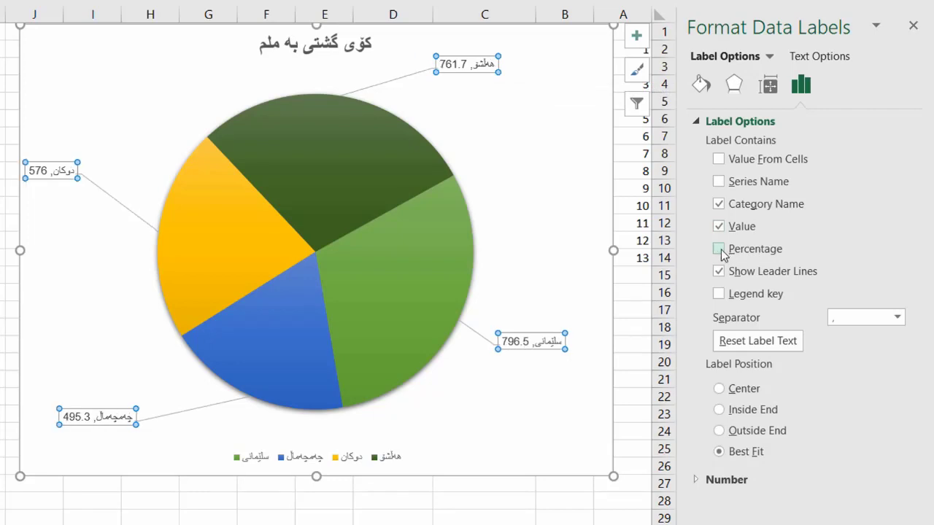
{"action": "left_click", "coordinate": [762, 301]}
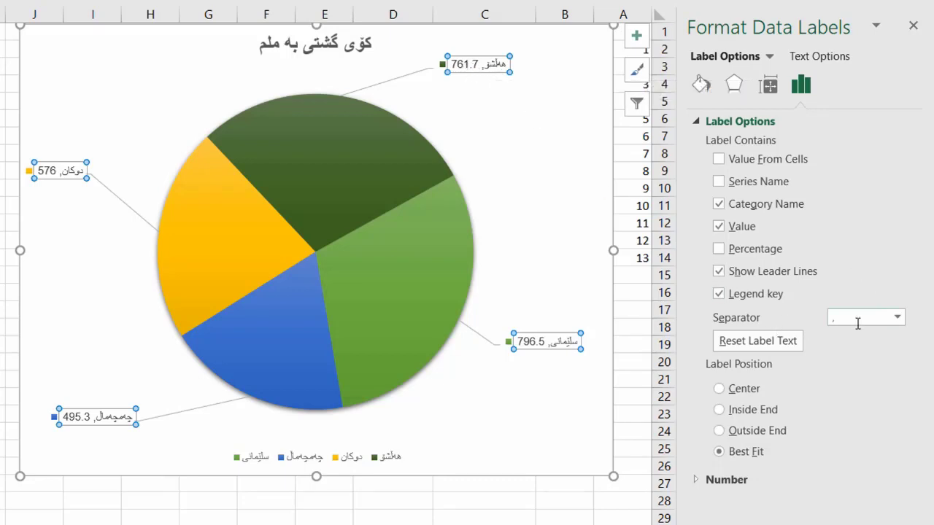
{"action": "left_click", "coordinate": [896, 318]}
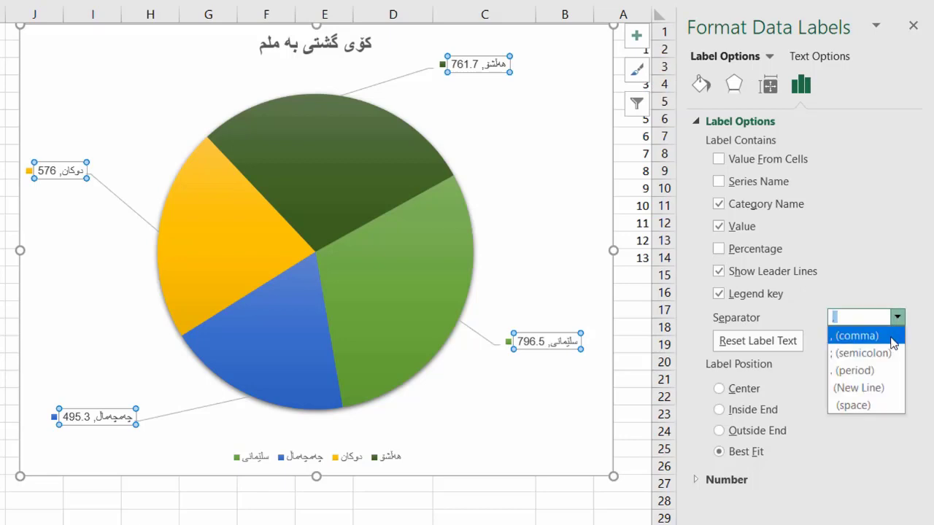
{"action": "left_click", "coordinate": [877, 354]}
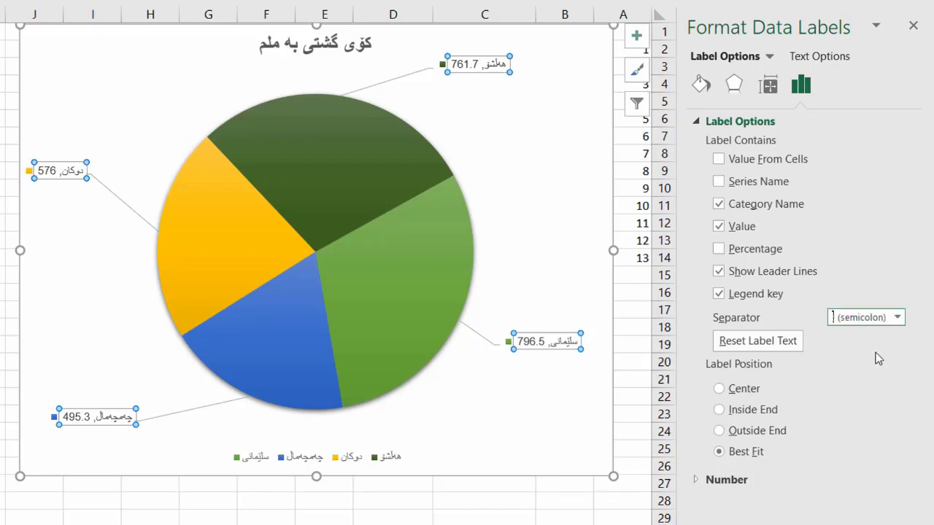
{"action": "left_click", "coordinate": [898, 318]}
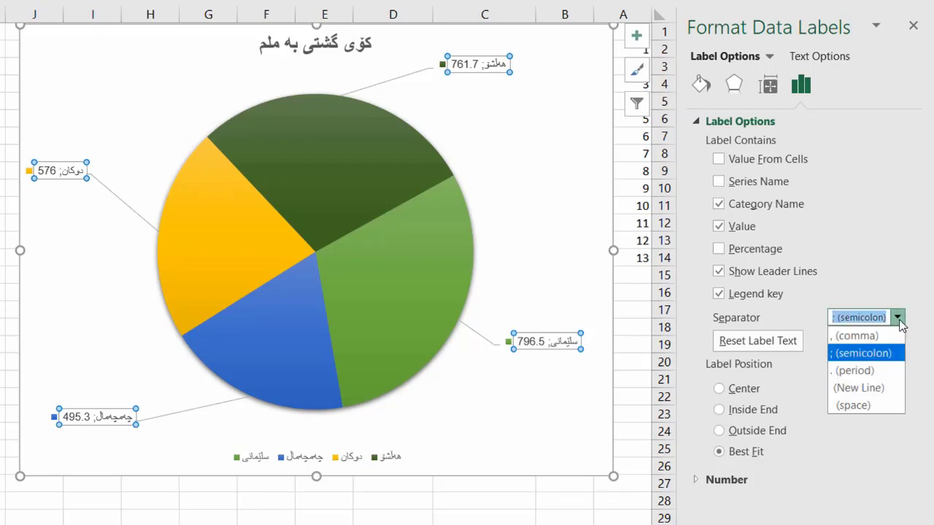
{"action": "left_click", "coordinate": [876, 389]}
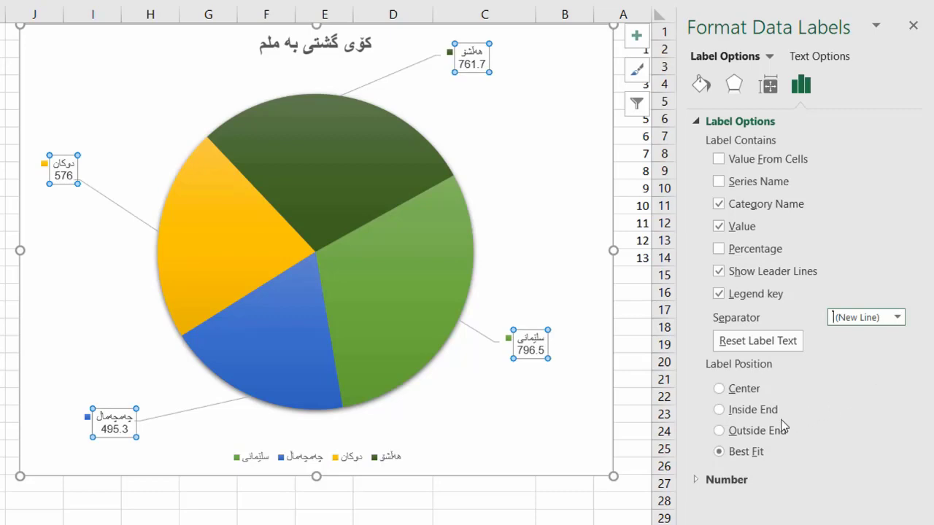
Try Center and Inside End label positions, then settle on Outside End
{"action": "left_click", "coordinate": [743, 389]}
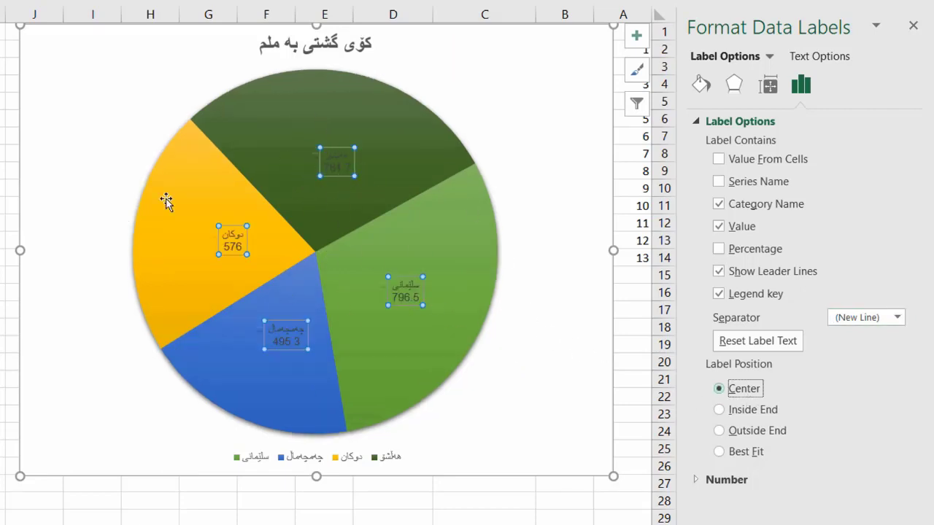
{"action": "left_click", "coordinate": [753, 412]}
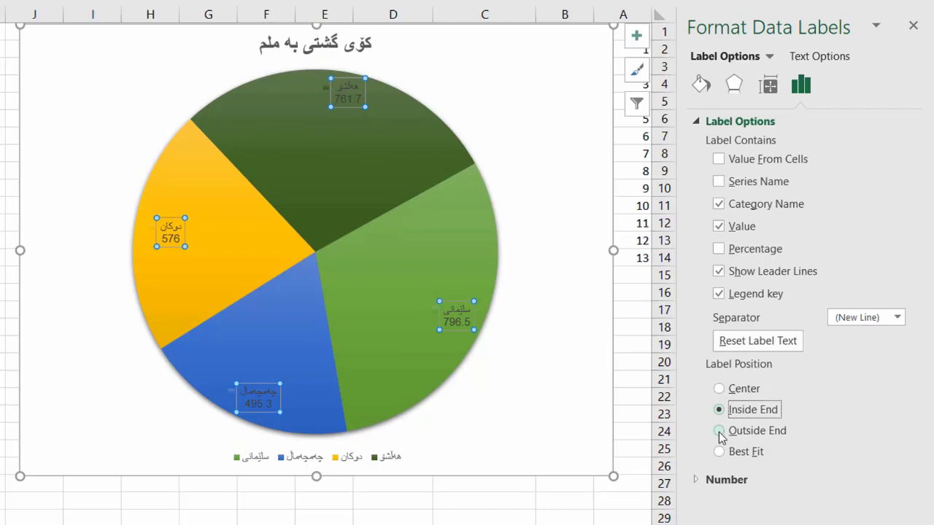
{"action": "left_click", "coordinate": [719, 431]}
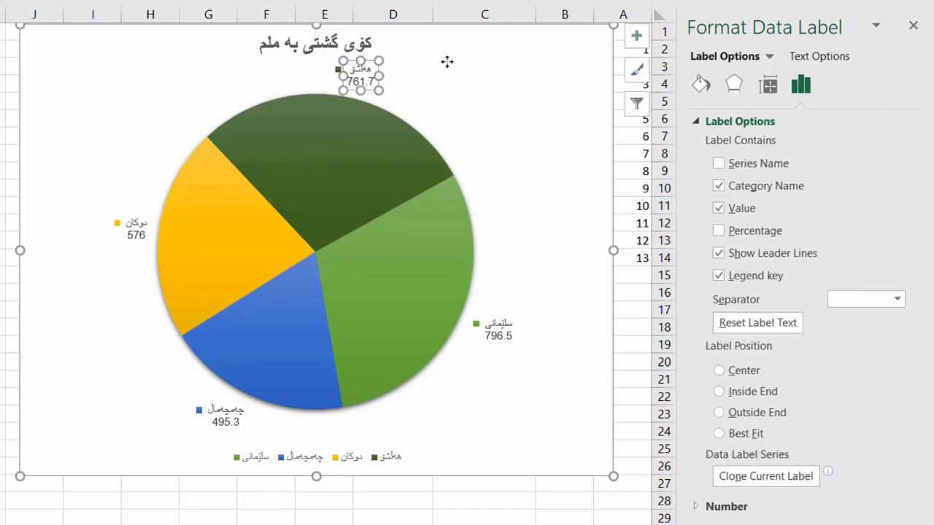
Drag the top, دوکان and جەمجەماڵ labels farther out from the pie
{"action": "left_click_drag", "start_coordinate": [369, 63], "coordinate": [446, 63]}
{"action": "left_click_drag", "start_coordinate": [132, 228], "coordinate": [88, 155]}
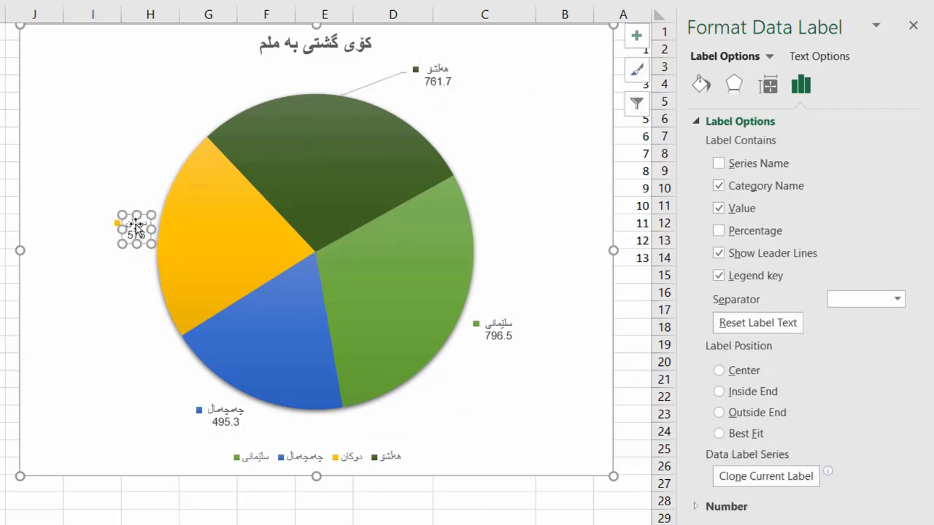
{"action": "left_click_drag", "start_coordinate": [217, 423], "coordinate": [131, 424]}
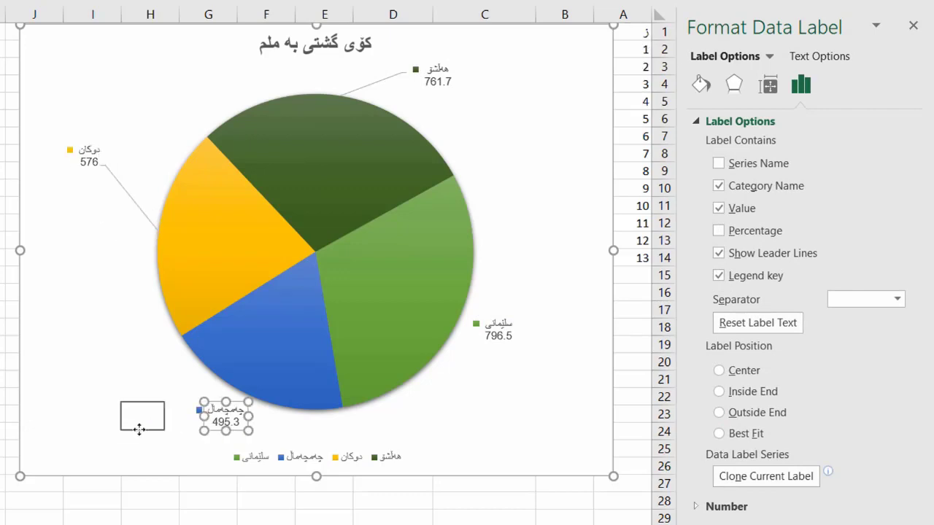
{"action": "left_click_drag", "start_coordinate": [507, 349], "coordinate": [566, 430]}
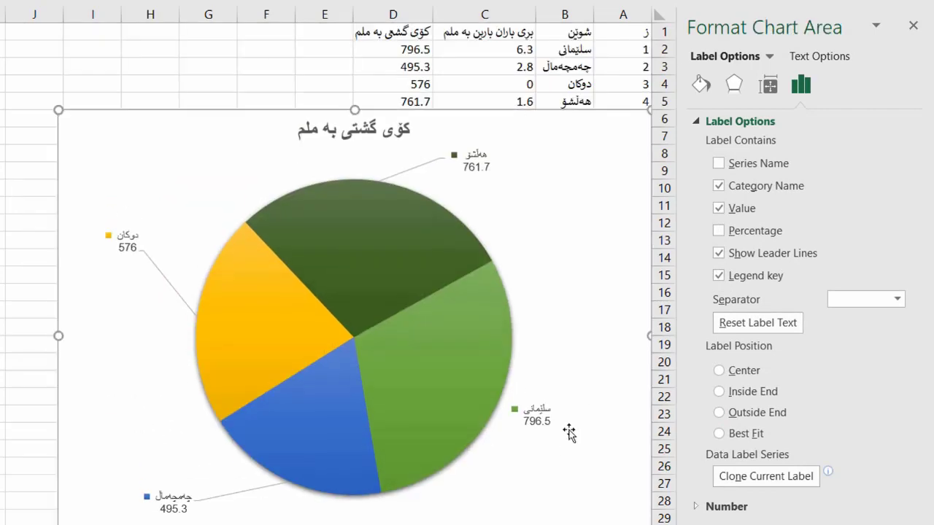
{"action": "left_click_drag", "start_coordinate": [542, 248], "coordinate": [540, 199]}
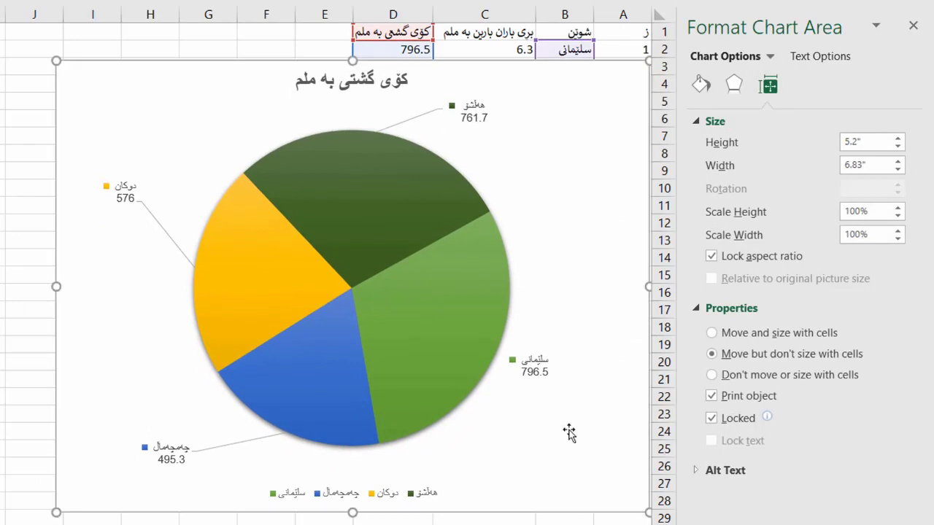
Pull the سلێمانی label away from the pie, then reselect the whole data-label series
{"action": "left_click", "coordinate": [540, 377]}
{"action": "left_click", "coordinate": [538, 377]}
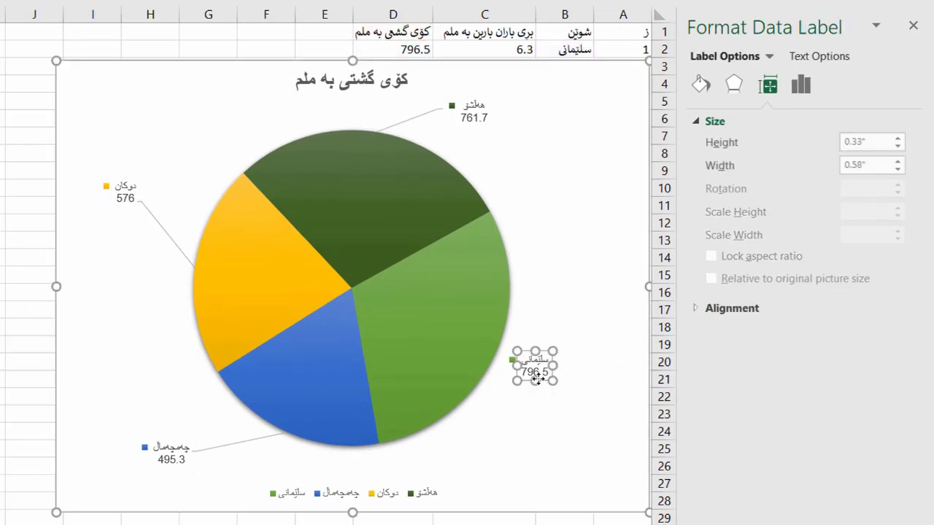
{"action": "left_click_drag", "start_coordinate": [566, 389], "coordinate": [613, 432]}
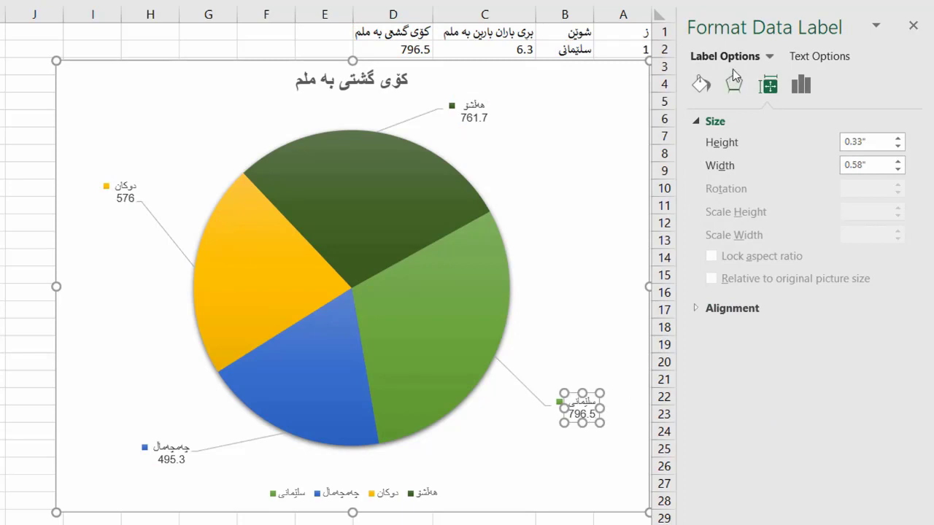
{"action": "left_click", "coordinate": [768, 57]}
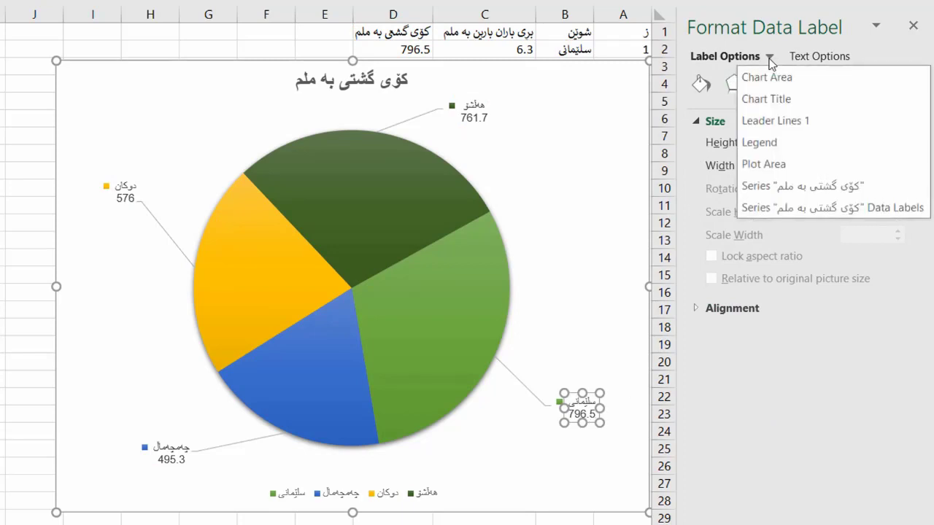
{"action": "left_click", "coordinate": [787, 210]}
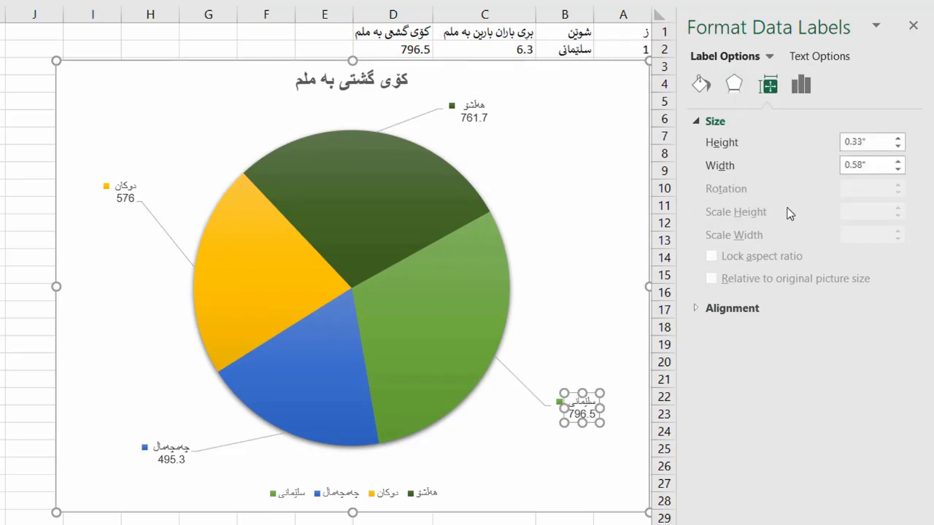
Expand the label and number settings and format the label values as Currency
{"action": "left_click", "coordinate": [799, 86]}
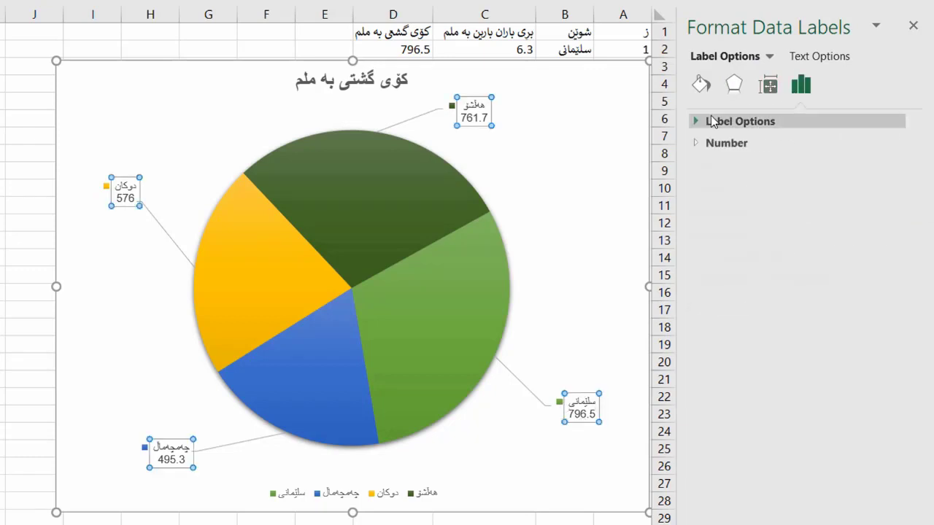
{"action": "left_click", "coordinate": [698, 121]}
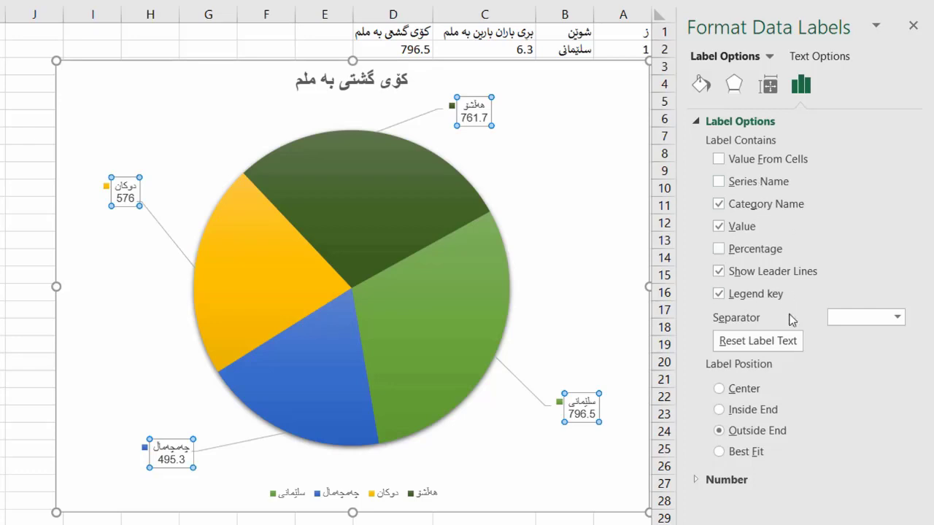
{"action": "left_click", "coordinate": [696, 480]}
{"action": "scroll", "coordinate": [838, 443], "scroll_direction": "down", "scroll_amount": 1}
{"action": "scroll", "coordinate": [837, 443], "scroll_direction": "down", "scroll_amount": 2}
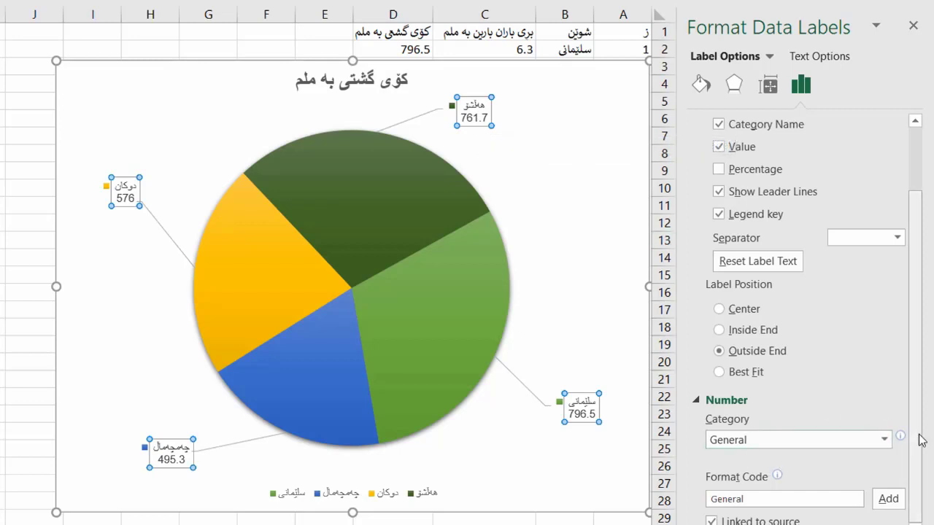
{"action": "left_click", "coordinate": [881, 442]}
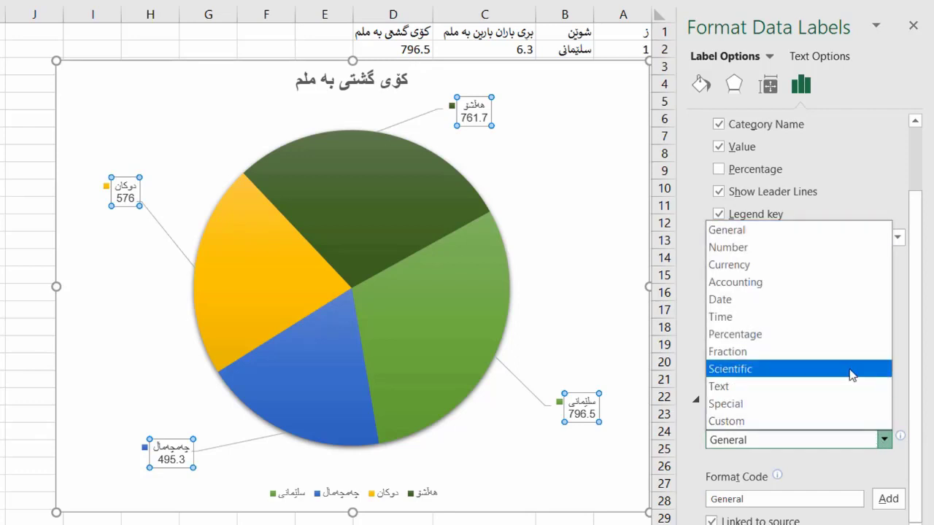
{"action": "left_click", "coordinate": [773, 264]}
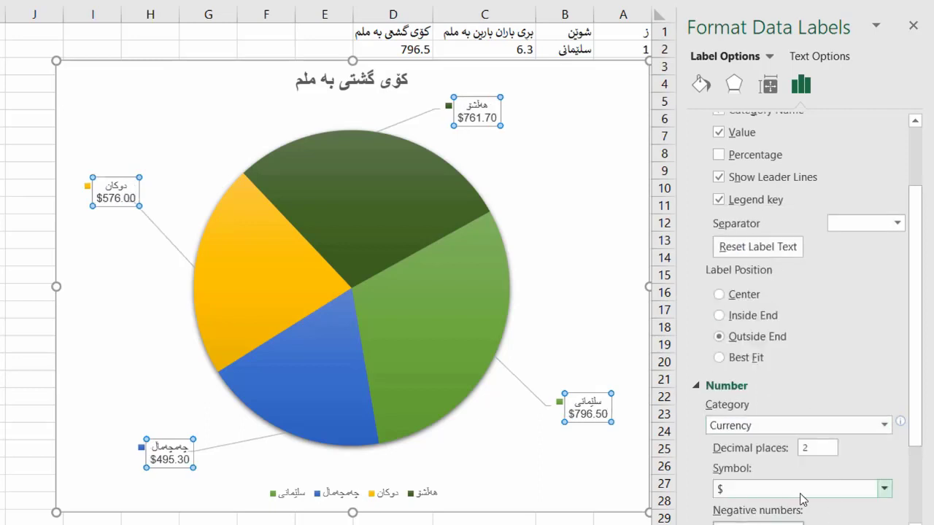
Try the Chinese (Singapore) currency symbol, then return the labels to General format
{"action": "left_click", "coordinate": [826, 494]}
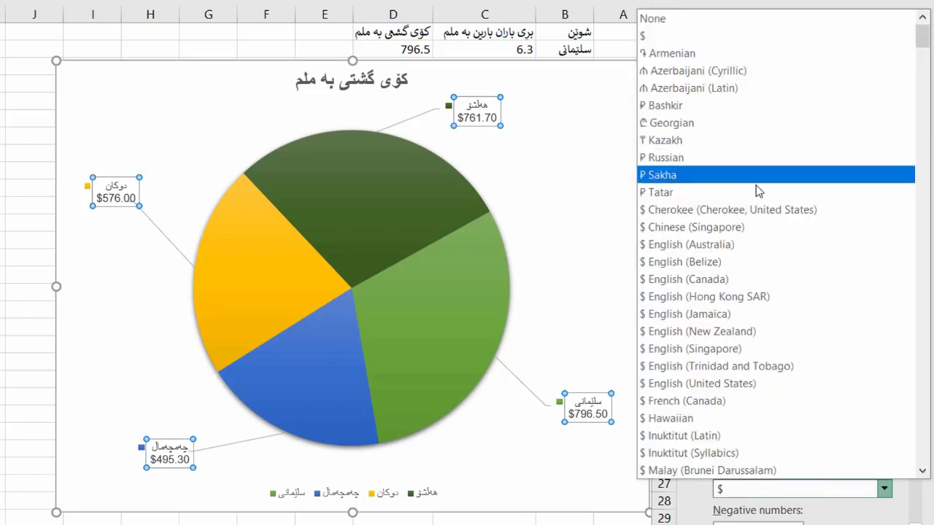
{"action": "scroll", "coordinate": [760, 233], "scroll_direction": "down", "scroll_amount": 1}
{"action": "scroll", "coordinate": [760, 229], "scroll_direction": "down", "scroll_amount": 10}
{"action": "scroll", "coordinate": [760, 229], "scroll_direction": "down", "scroll_amount": 10}
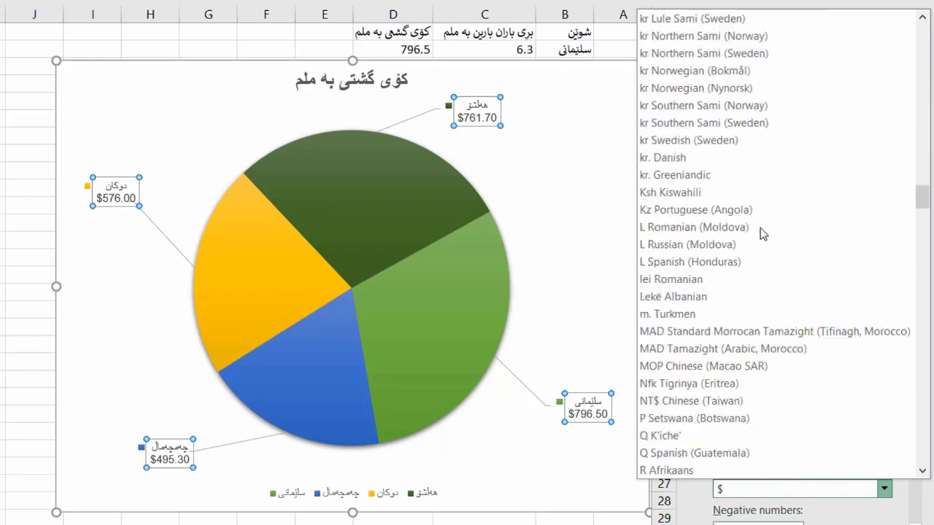
{"action": "scroll", "coordinate": [760, 229], "scroll_direction": "down", "scroll_amount": 10}
{"action": "scroll", "coordinate": [760, 229], "scroll_direction": "down", "scroll_amount": 10}
{"action": "scroll", "coordinate": [760, 233], "scroll_direction": "up", "scroll_amount": 10}
{"action": "scroll", "coordinate": [761, 237], "scroll_direction": "up", "scroll_amount": 10}
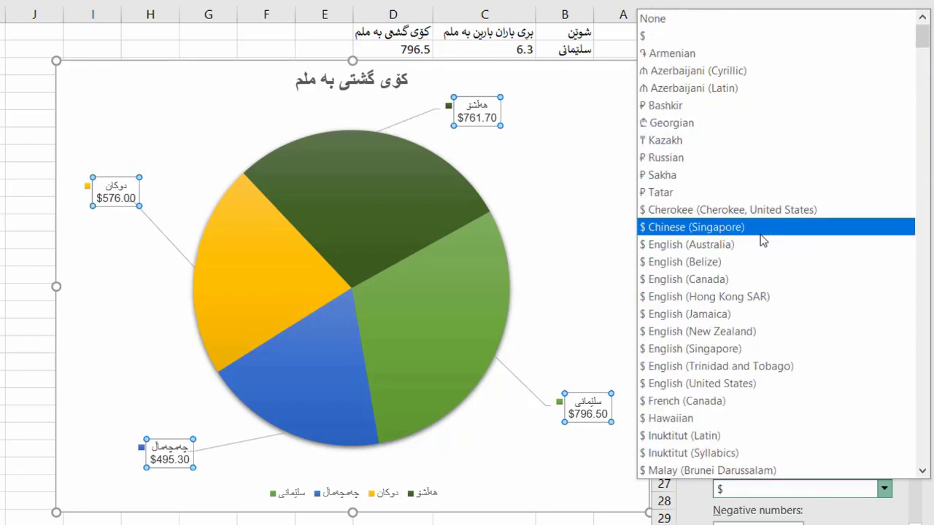
{"action": "left_click", "coordinate": [760, 233]}
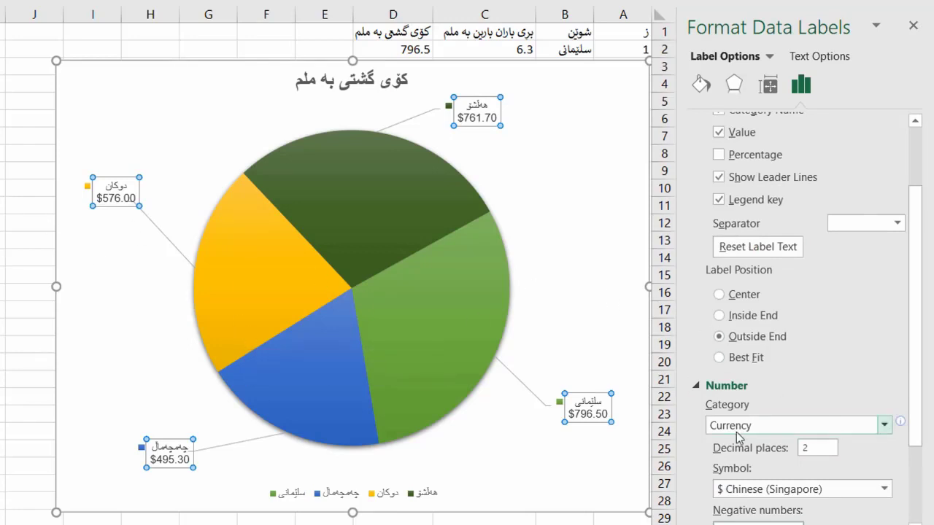
{"action": "left_click", "coordinate": [884, 425]}
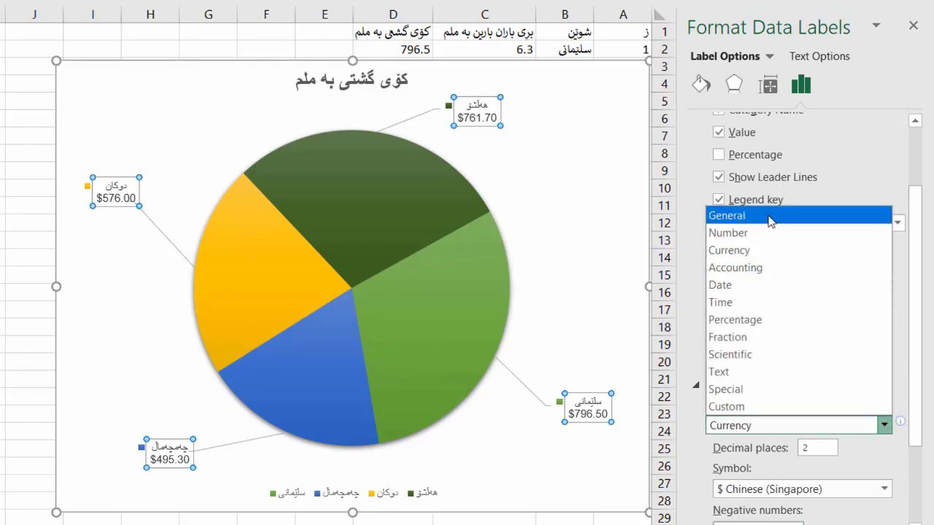
{"action": "left_click", "coordinate": [733, 215]}
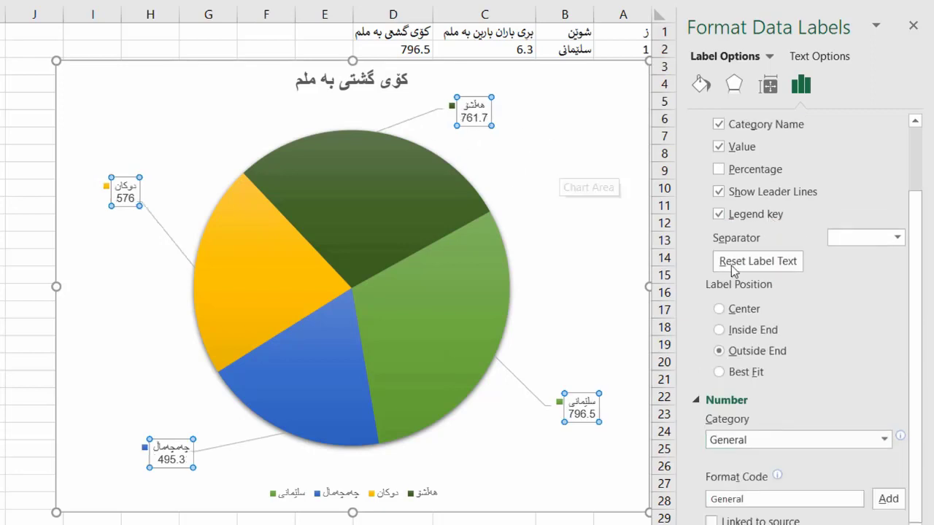
Give all data labels a solid light orange fill
{"action": "double_click", "coordinate": [830, 401]}
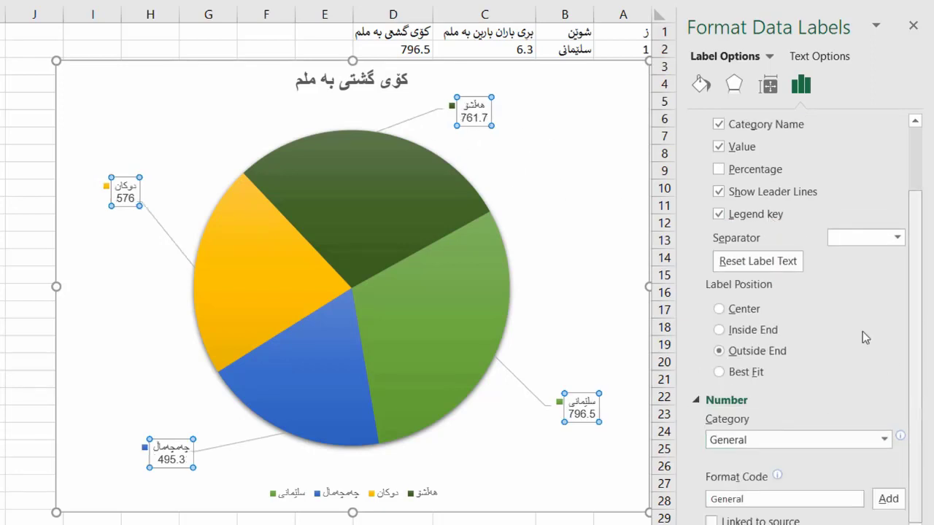
{"action": "left_click", "coordinate": [734, 86]}
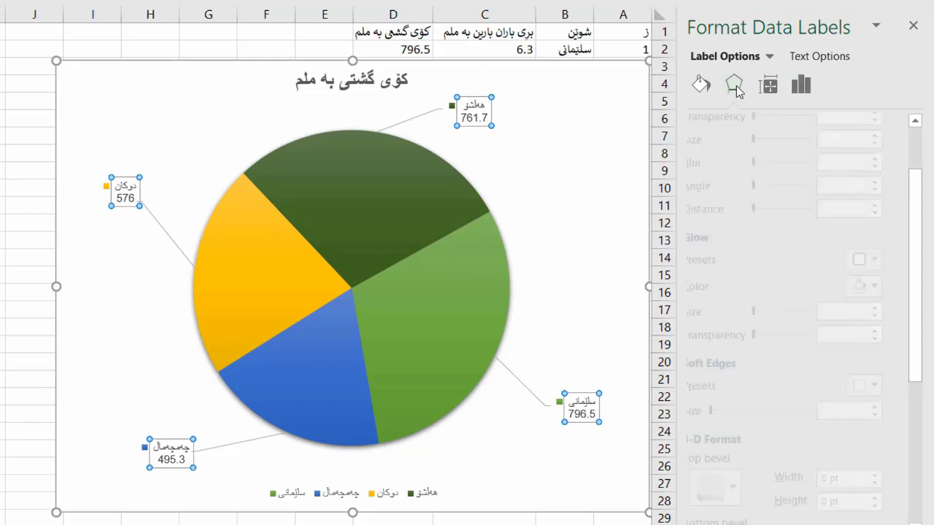
{"action": "left_click", "coordinate": [702, 85]}
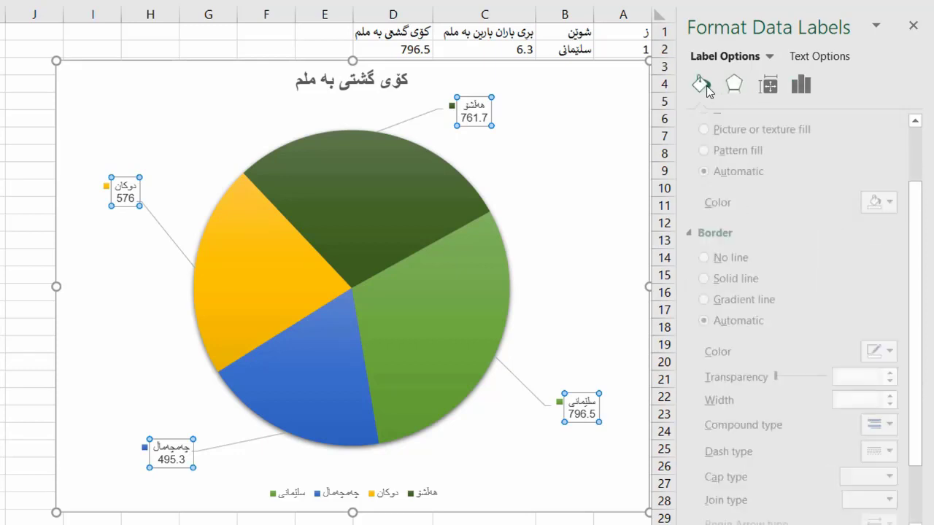
{"action": "left_click", "coordinate": [919, 158]}
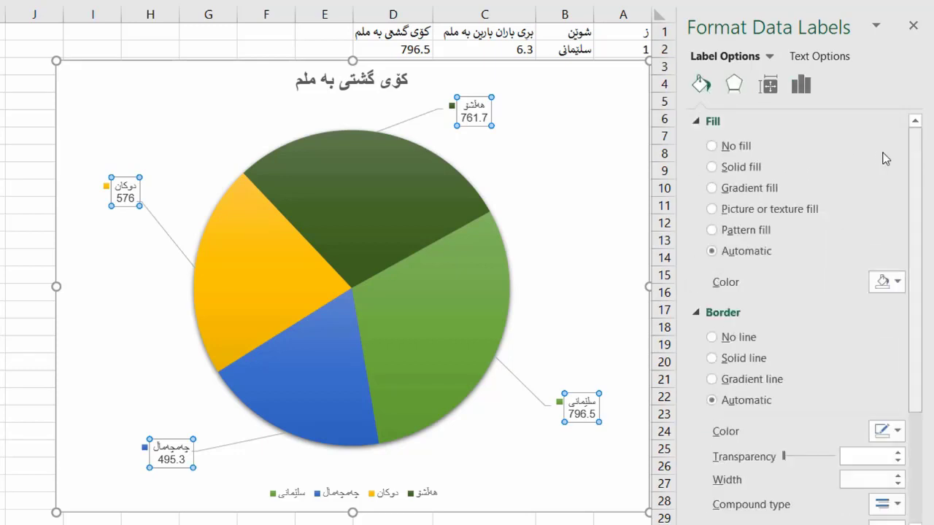
{"action": "left_click", "coordinate": [712, 167]}
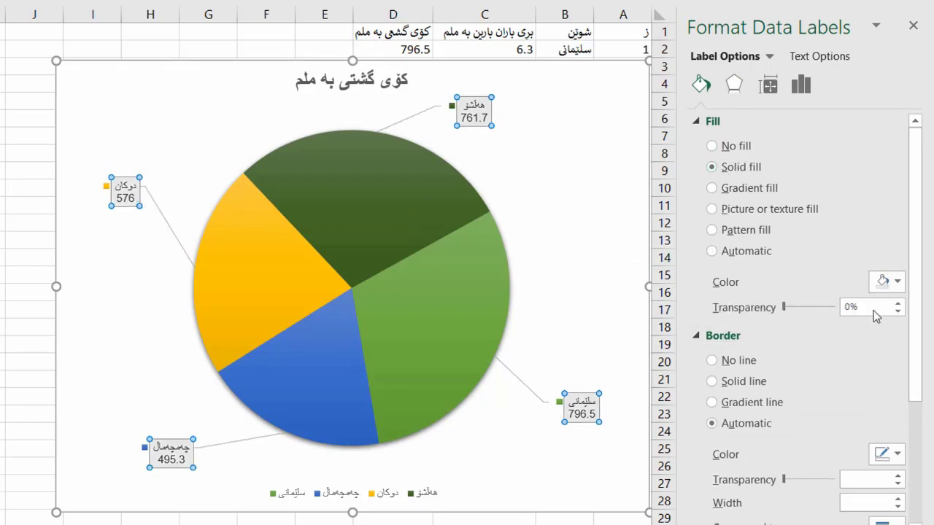
{"action": "left_click", "coordinate": [898, 289]}
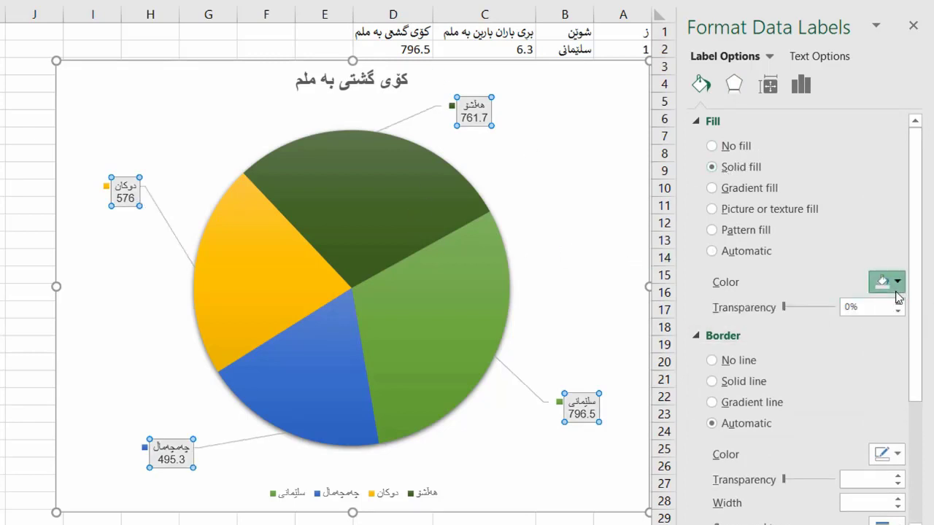
{"action": "left_click", "coordinate": [869, 359]}
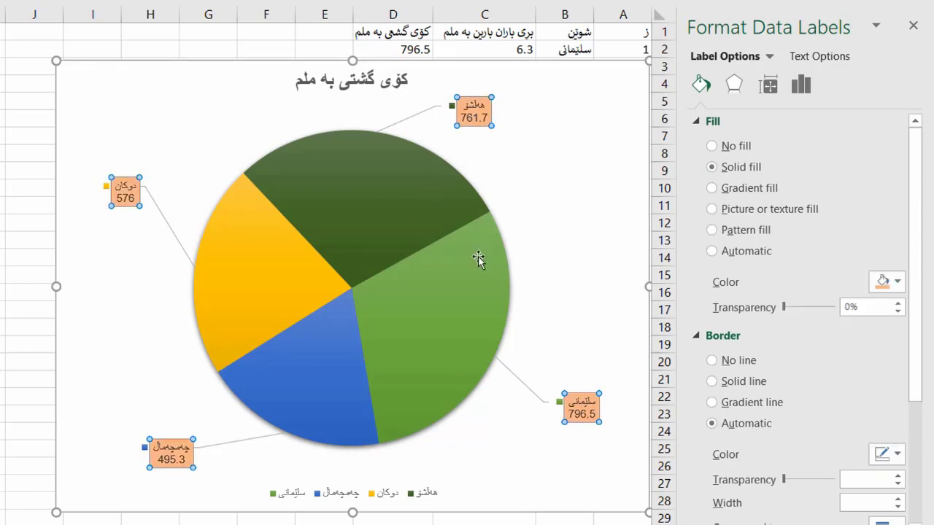
Fill the 761.7 label light blue-gray, then fill all data labels blue
{"action": "mouse_move", "coordinate": [438, 307]}
{"action": "left_click", "coordinate": [474, 103]}
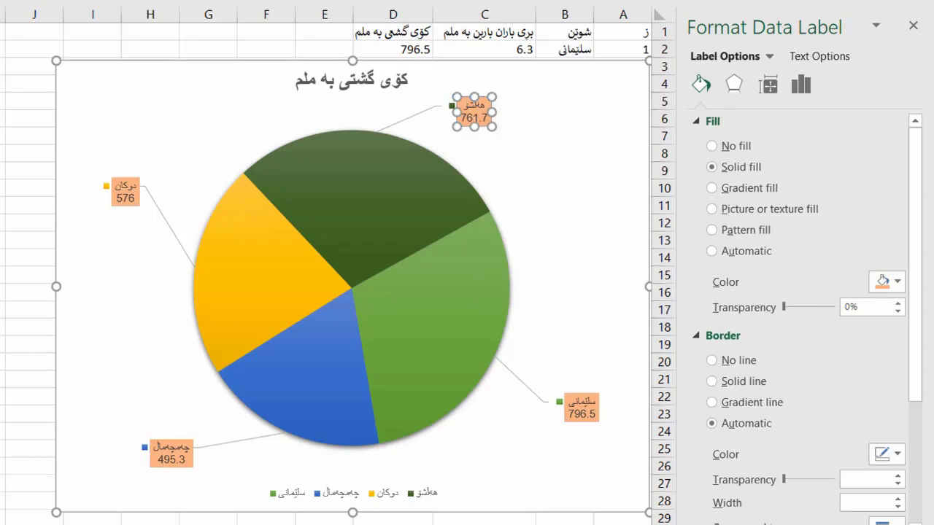
{"action": "left_click", "coordinate": [884, 280]}
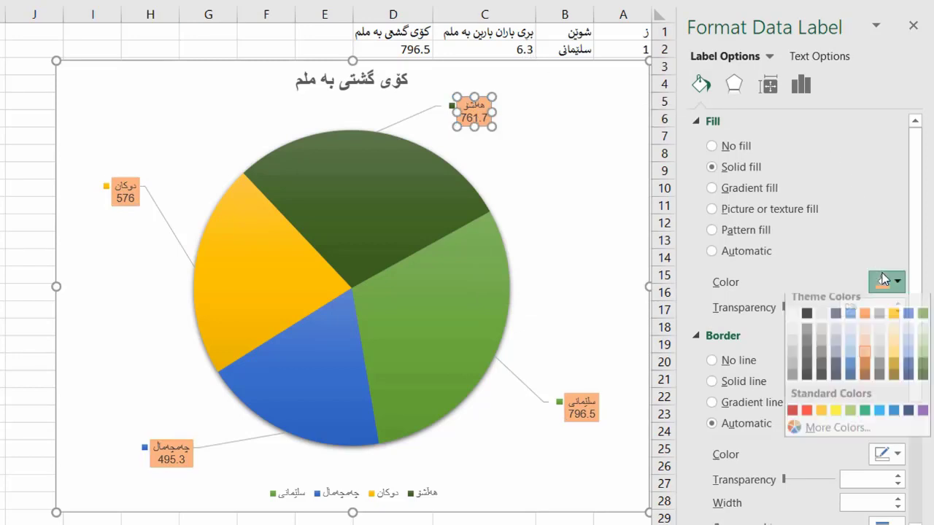
{"action": "left_click", "coordinate": [835, 338]}
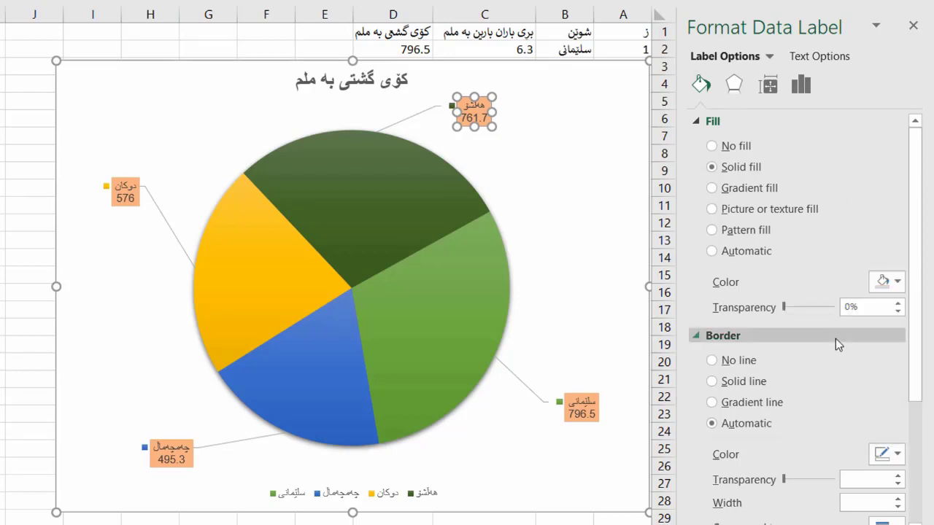
{"action": "left_click", "coordinate": [770, 58]}
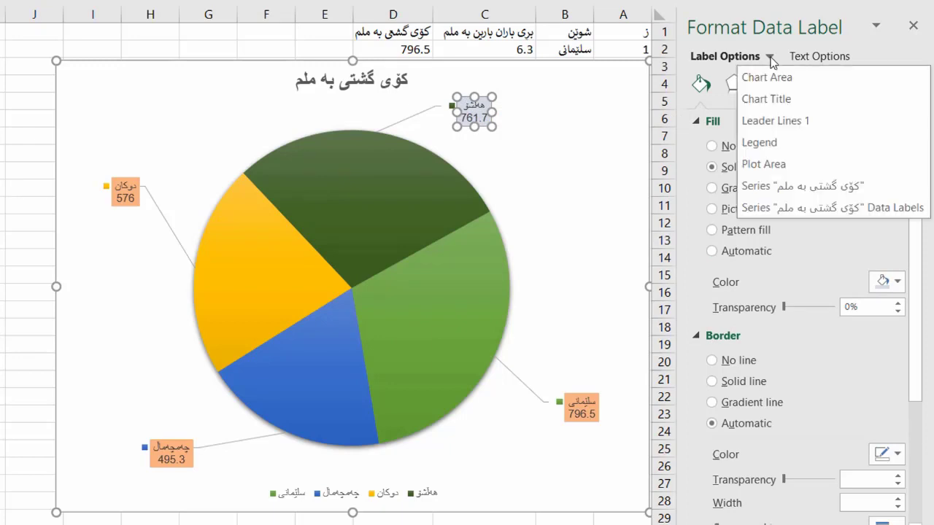
{"action": "left_click", "coordinate": [829, 206]}
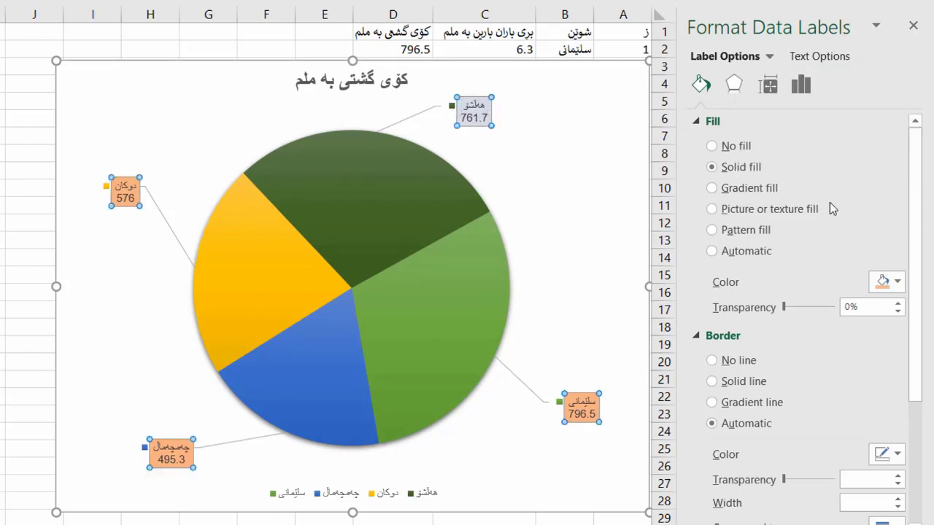
{"action": "left_click", "coordinate": [896, 286]}
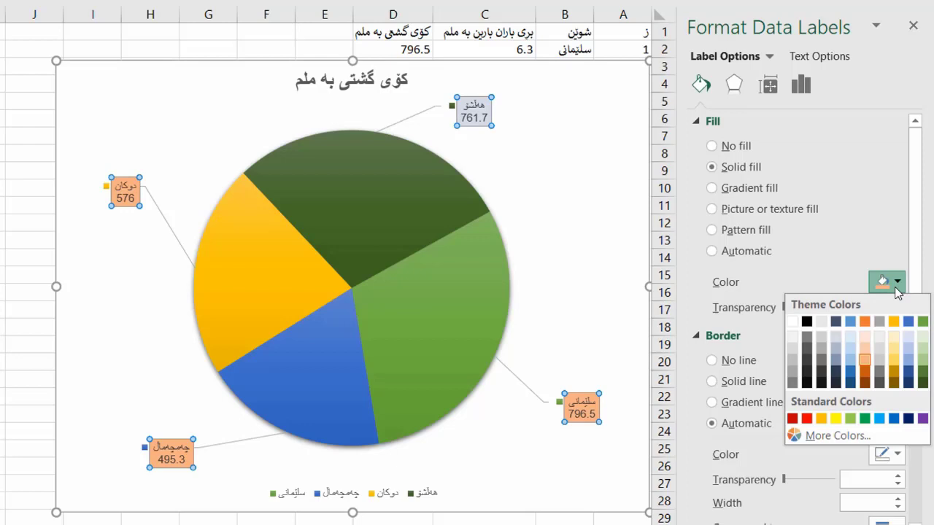
{"action": "left_click", "coordinate": [850, 322]}
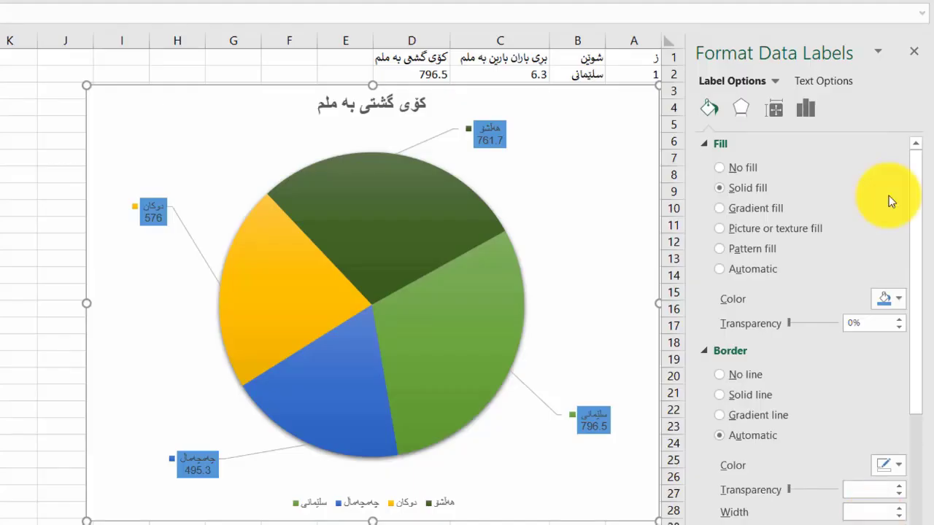
{"action": "left_click", "coordinate": [774, 81]}
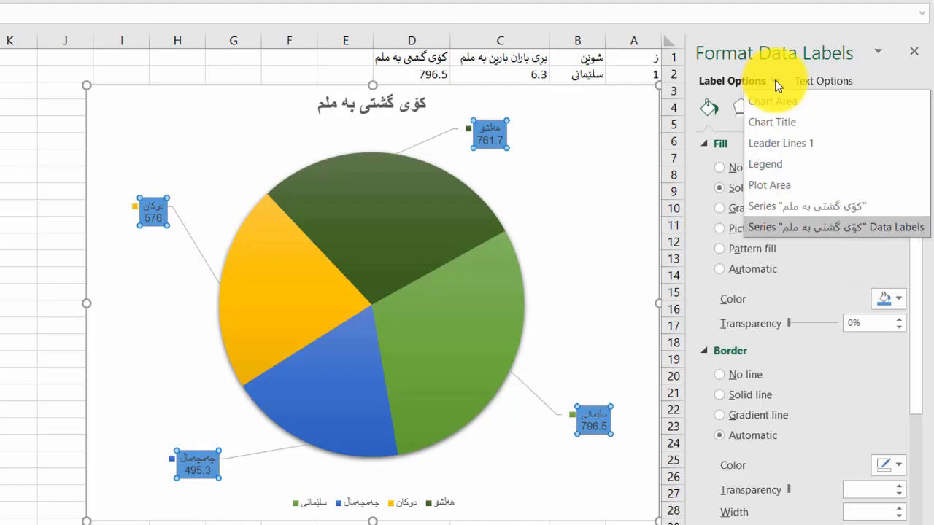
Make the pie's leader lines solid red
{"action": "left_click", "coordinate": [808, 150]}
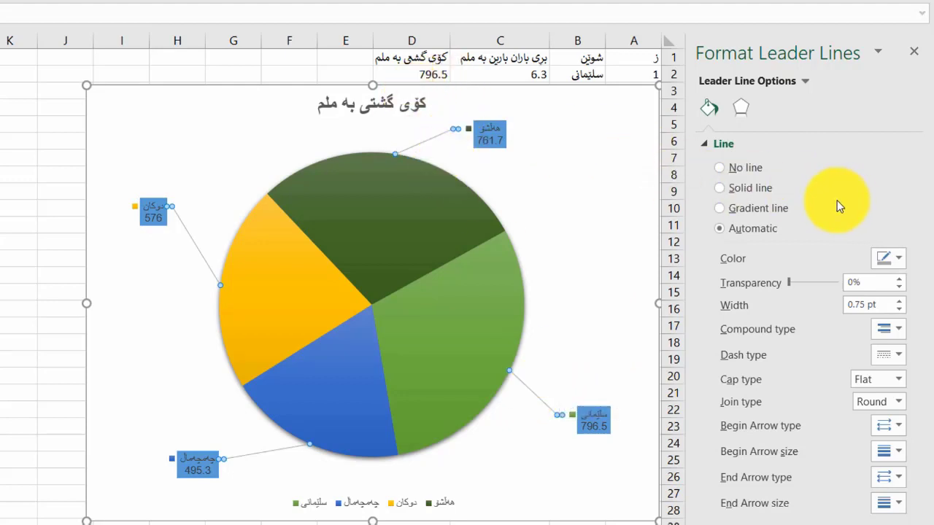
{"action": "left_click", "coordinate": [885, 259]}
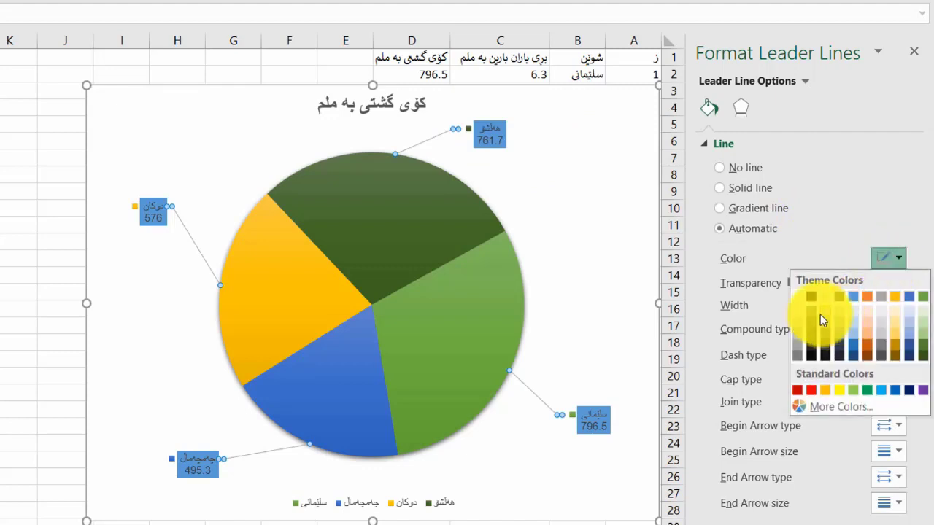
{"action": "left_click", "coordinate": [812, 298]}
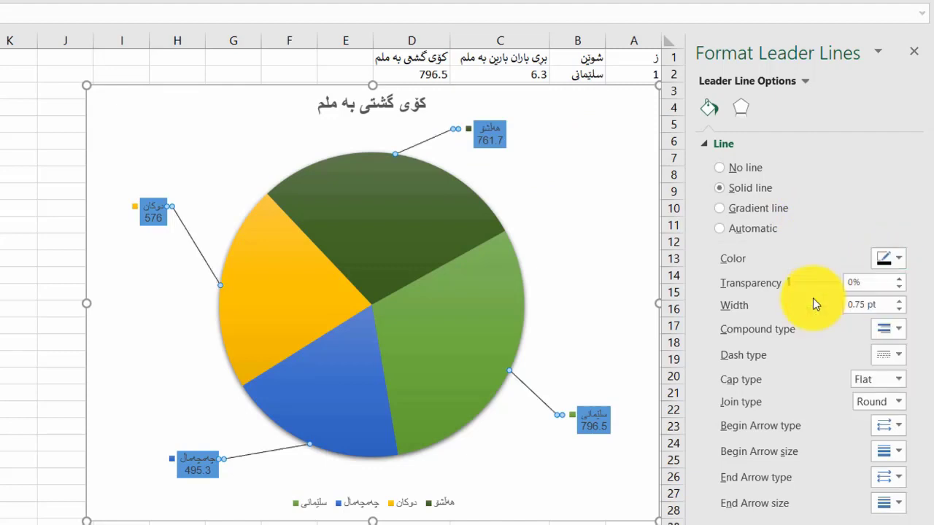
{"action": "left_click", "coordinate": [894, 257]}
{"action": "left_click", "coordinate": [814, 394]}
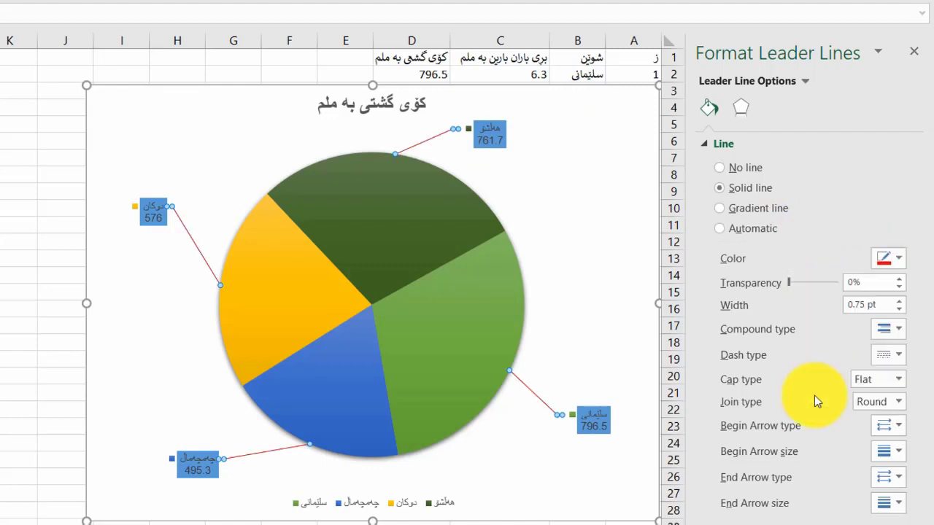
Set the leader line width to 3.25 pt
{"action": "left_click", "coordinate": [900, 300]}
{"action": "left_click", "coordinate": [900, 300]}
{"action": "left_click", "coordinate": [900, 301]}
{"action": "left_click", "coordinate": [900, 301]}
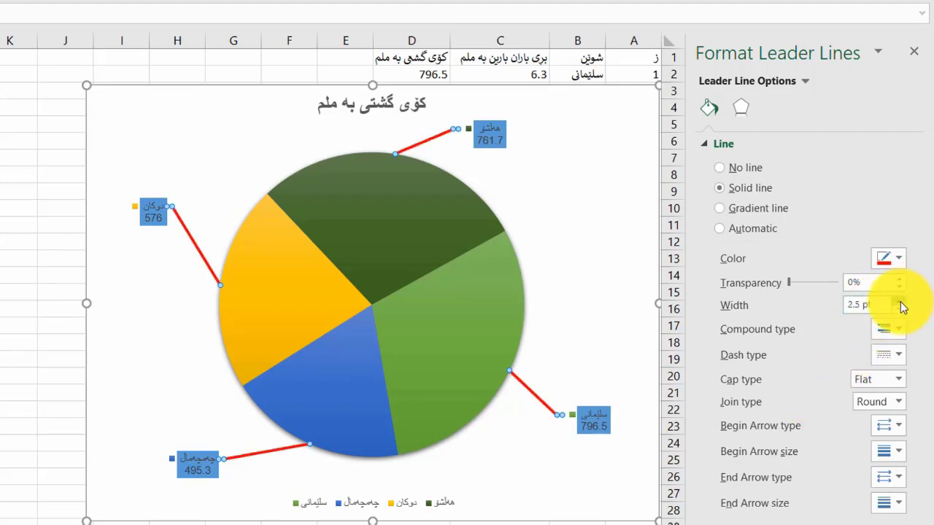
{"action": "left_click", "coordinate": [900, 301]}
{"action": "left_click", "coordinate": [900, 301]}
{"action": "left_click", "coordinate": [900, 313]}
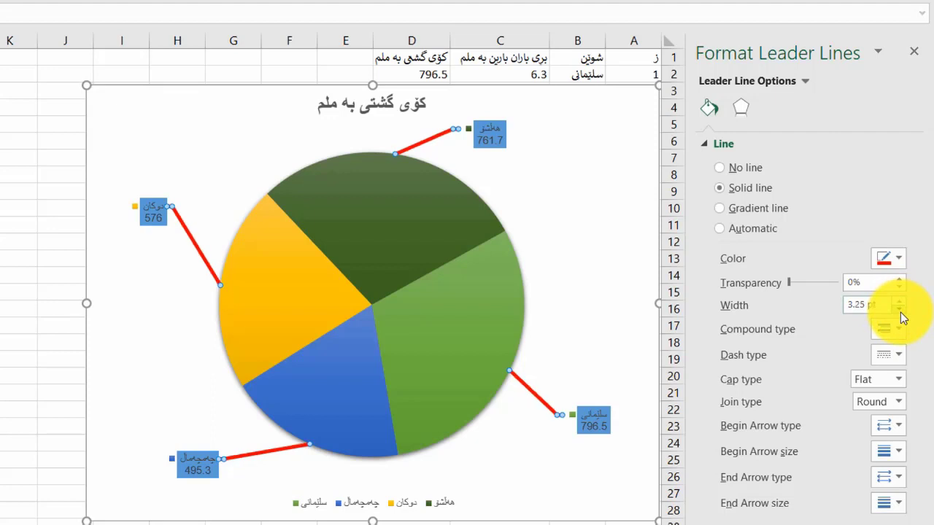
Try double and dashed leader line styles, ending with single solid lines
{"action": "left_click", "coordinate": [896, 332]}
{"action": "left_click", "coordinate": [894, 366]}
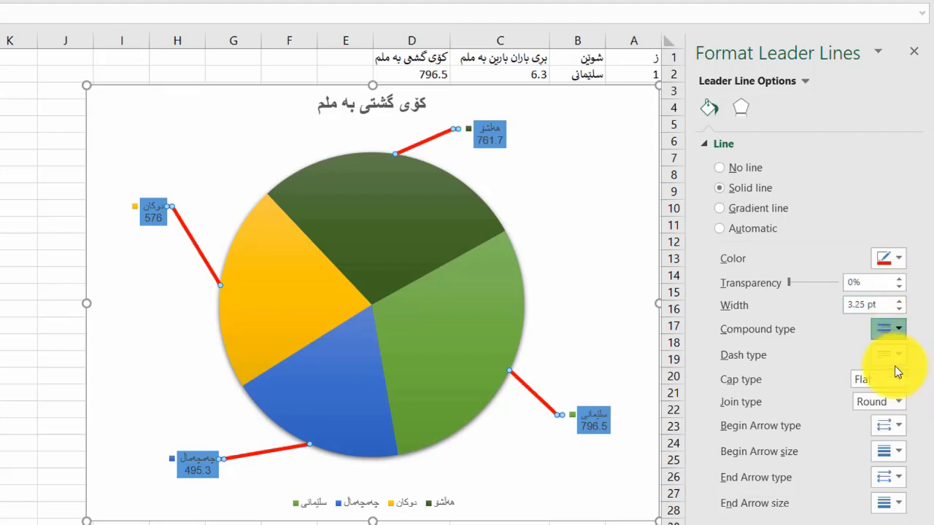
{"action": "left_click", "coordinate": [897, 329]}
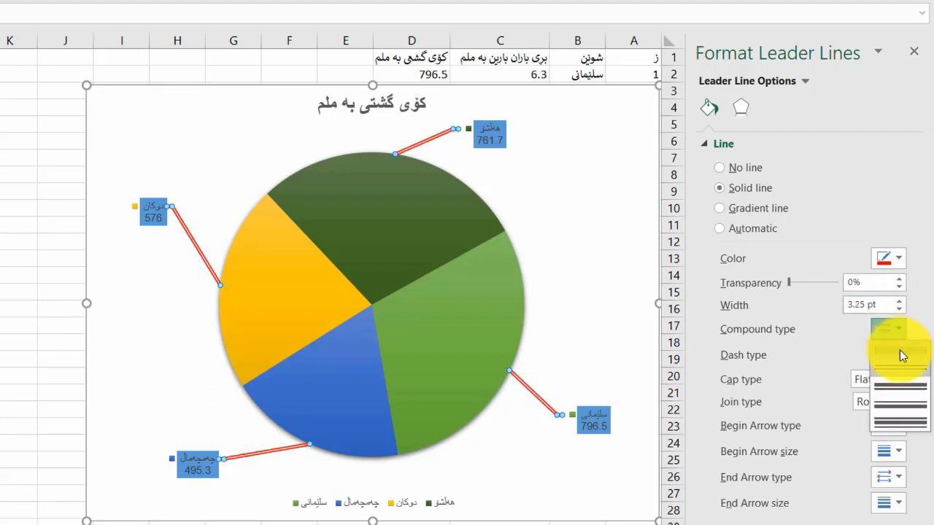
{"action": "left_click", "coordinate": [899, 350]}
{"action": "left_click", "coordinate": [900, 357]}
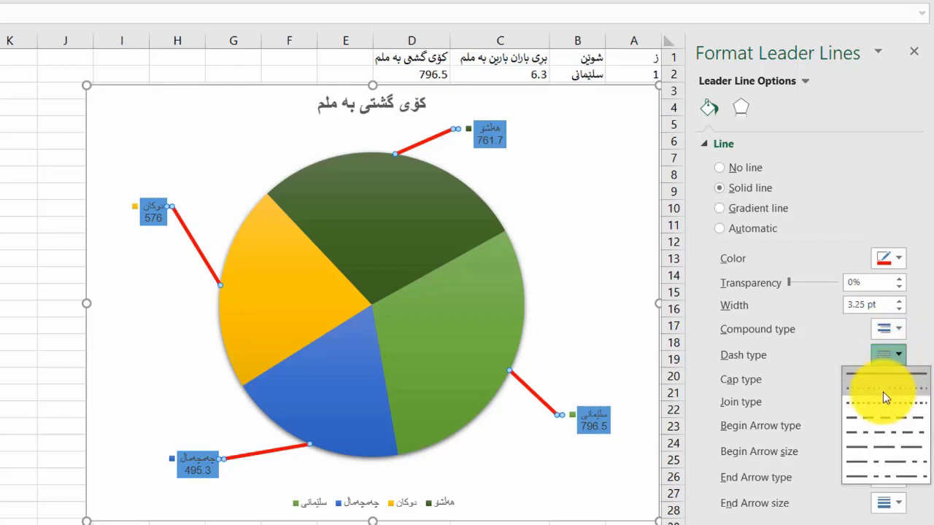
{"action": "left_click", "coordinate": [880, 400]}
{"action": "left_click", "coordinate": [891, 356]}
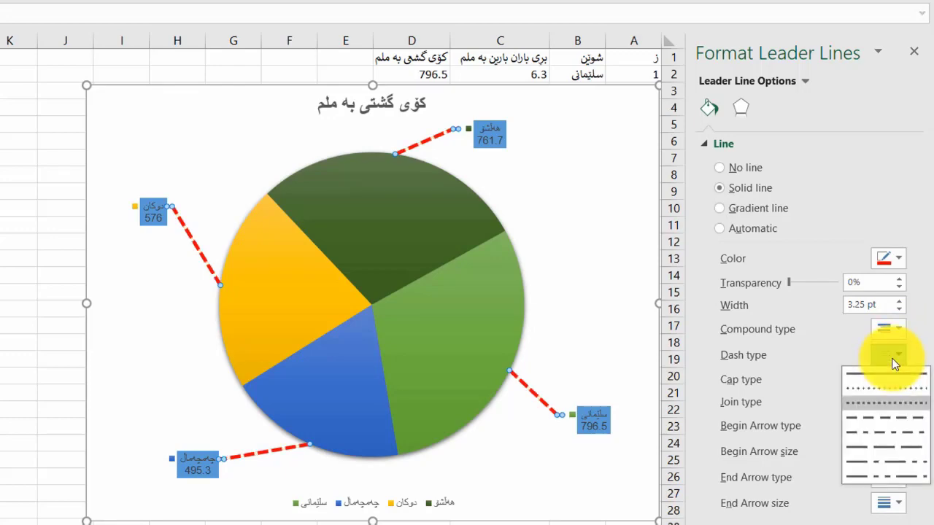
{"action": "left_click", "coordinate": [899, 445]}
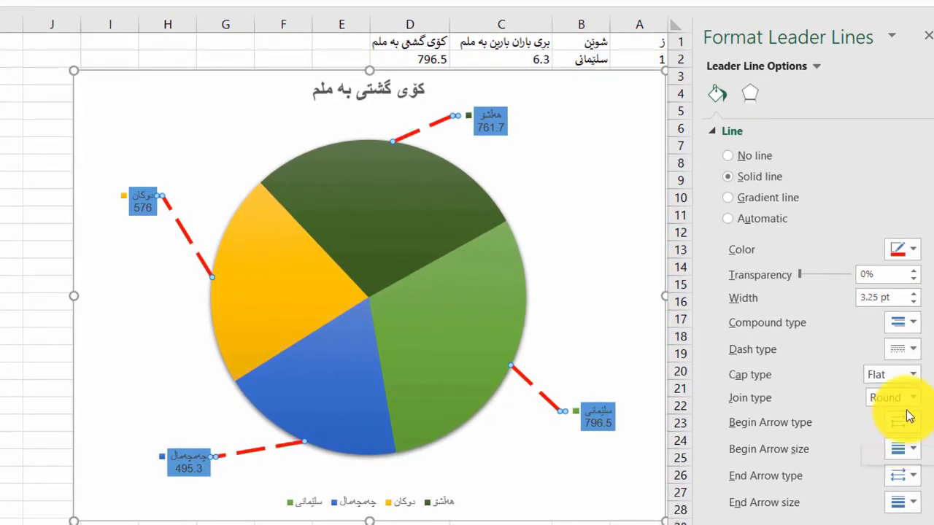
{"action": "left_click", "coordinate": [915, 355]}
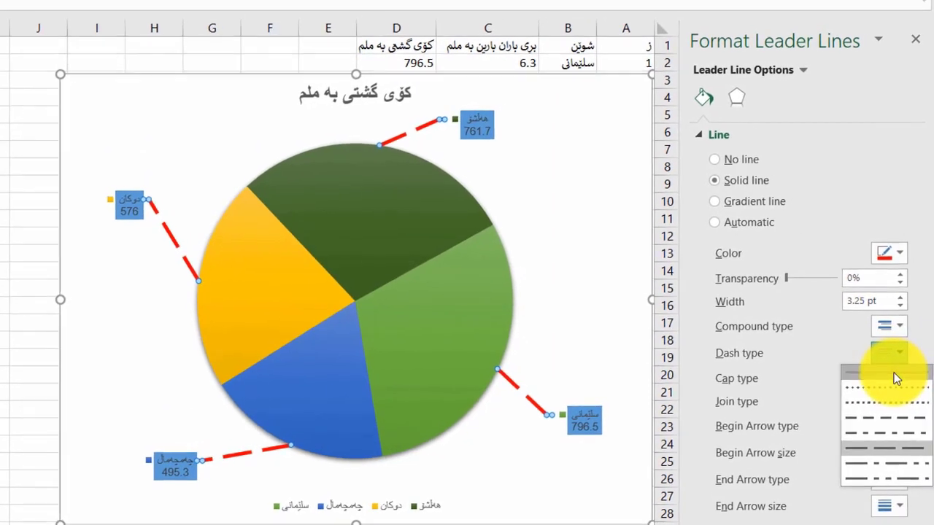
{"action": "left_click", "coordinate": [904, 364]}
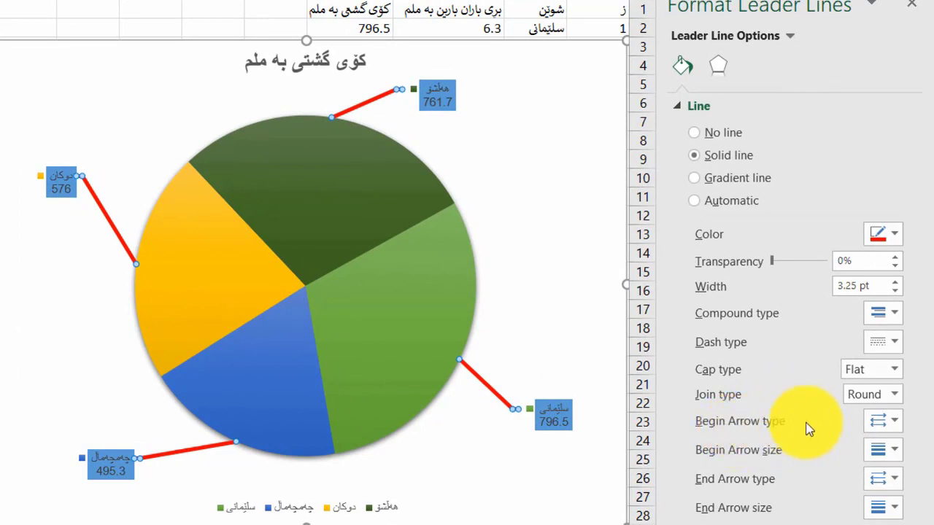
Add large arrowheads where the leader lines meet the pie
{"action": "left_click", "coordinate": [879, 419]}
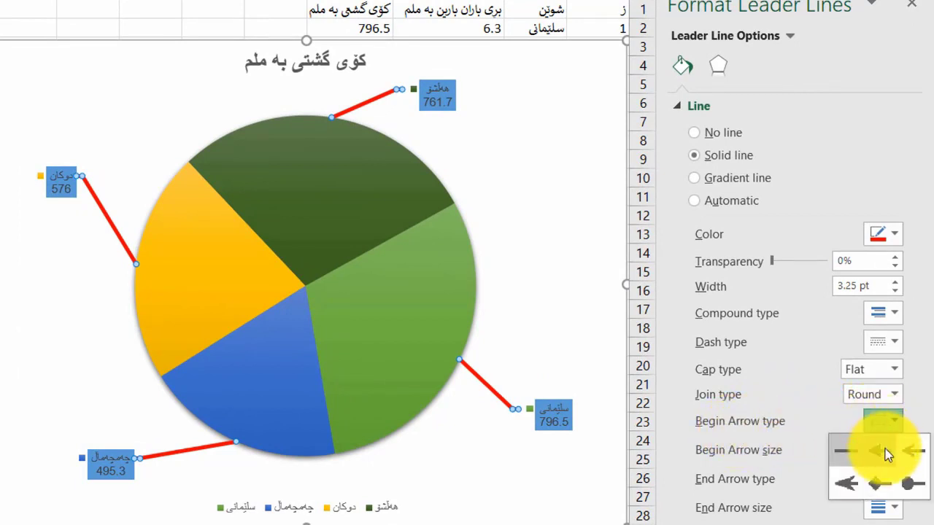
{"action": "left_click", "coordinate": [879, 450]}
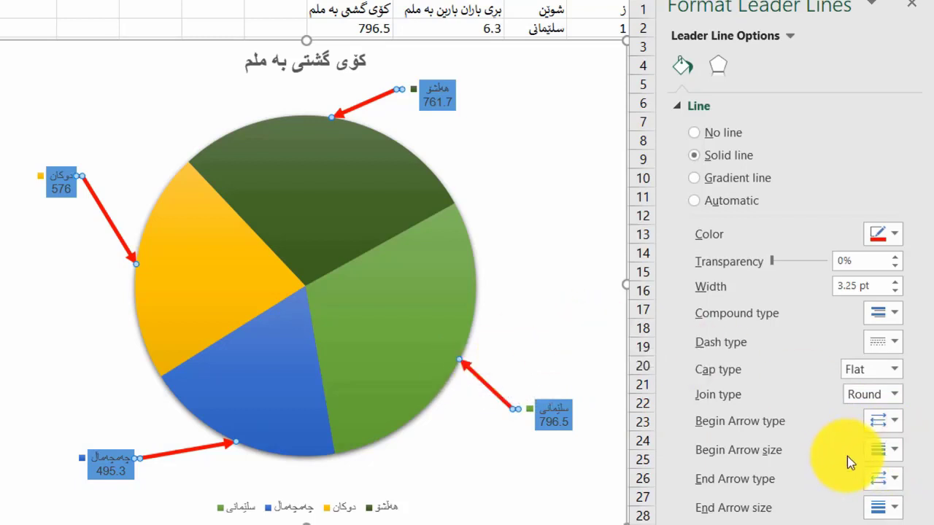
{"action": "left_click", "coordinate": [883, 450]}
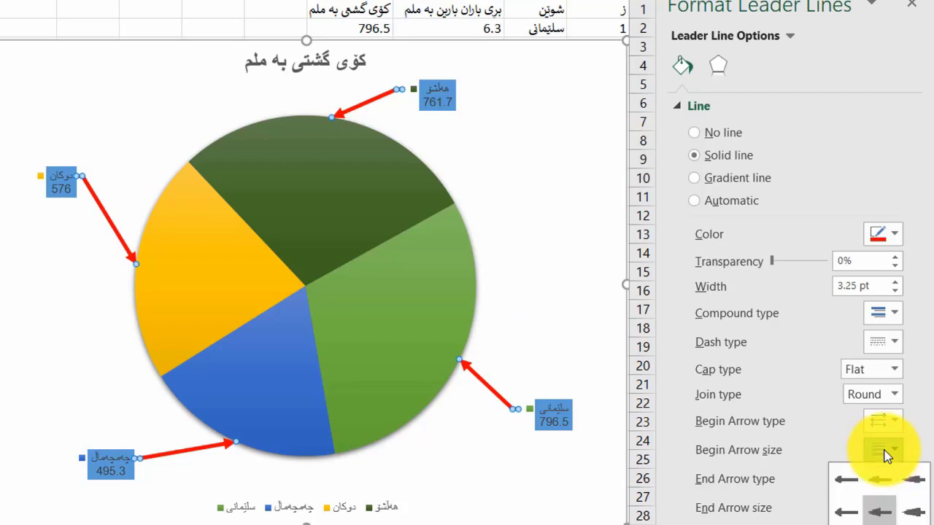
{"action": "left_click", "coordinate": [910, 512]}
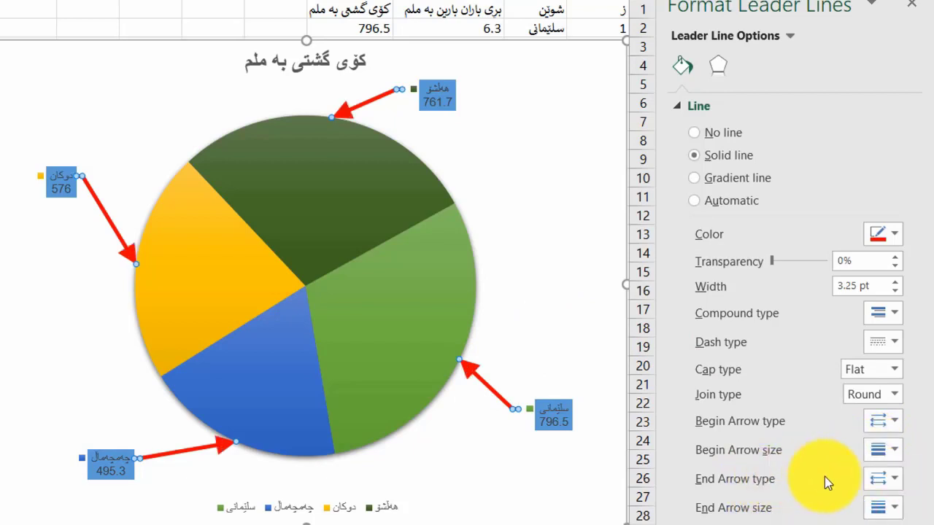
Give the leader lines large oval ends at the labels
{"action": "left_click", "coordinate": [878, 480]}
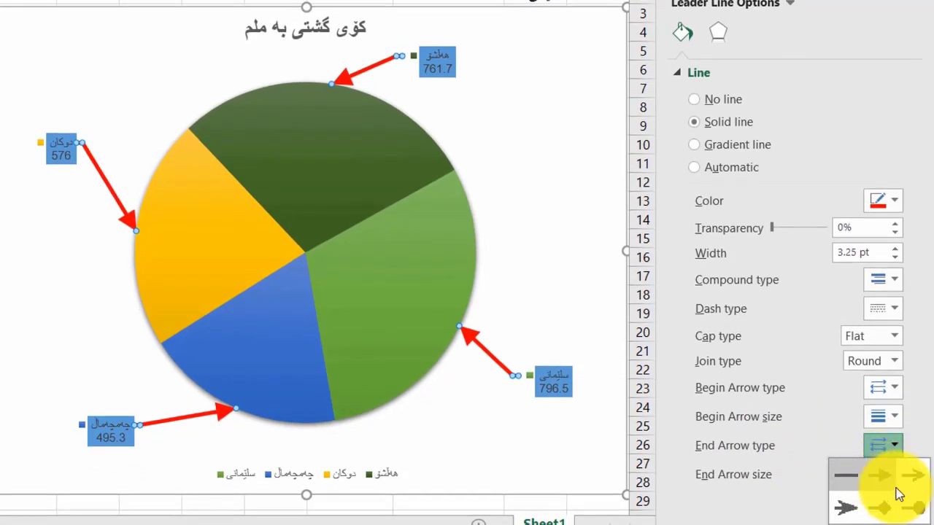
{"action": "left_click", "coordinate": [910, 509]}
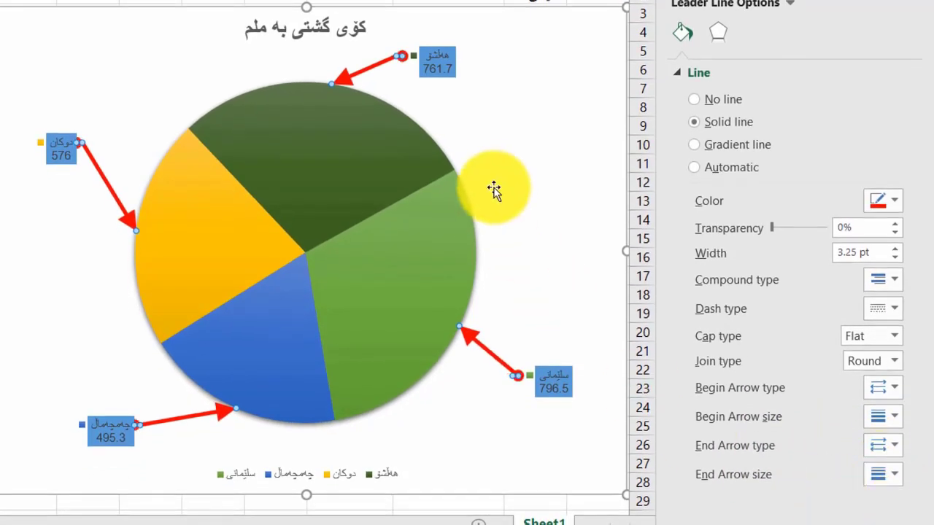
{"action": "left_click", "coordinate": [879, 472]}
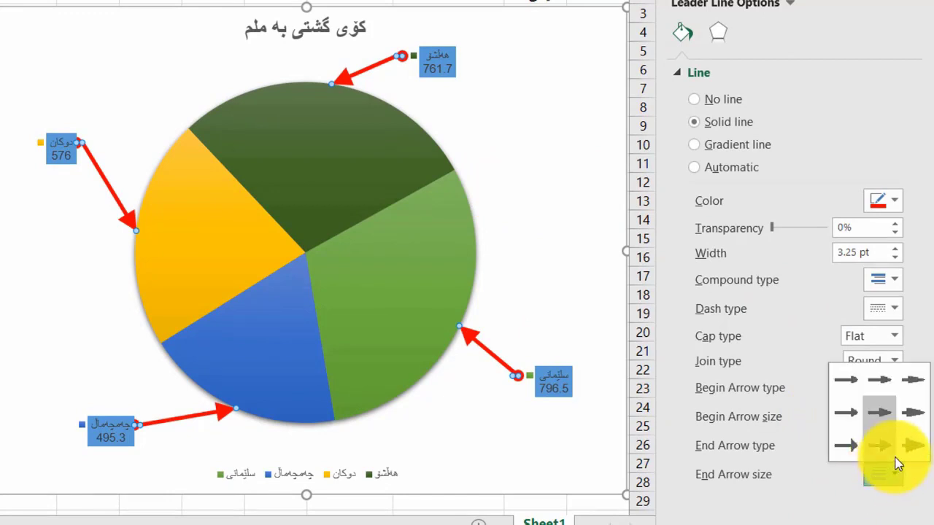
{"action": "left_click", "coordinate": [909, 454]}
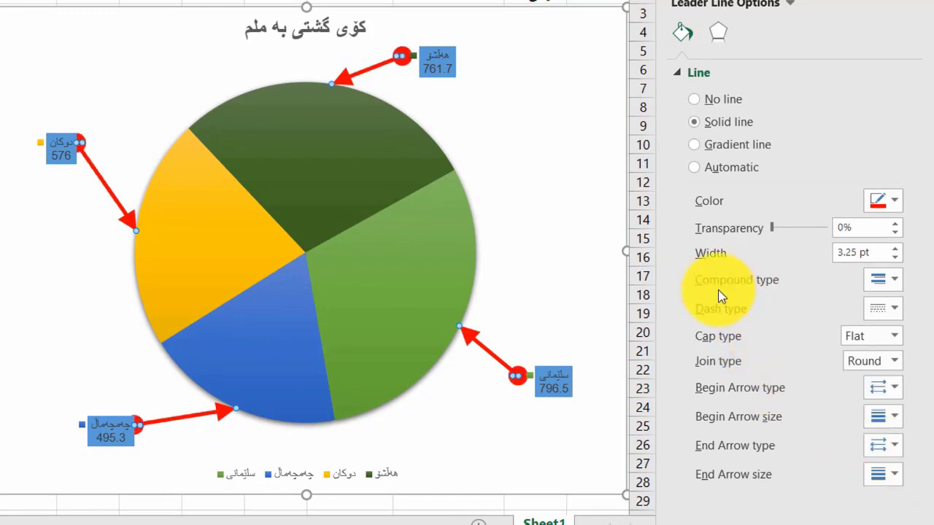
{"action": "left_click", "coordinate": [551, 194]}
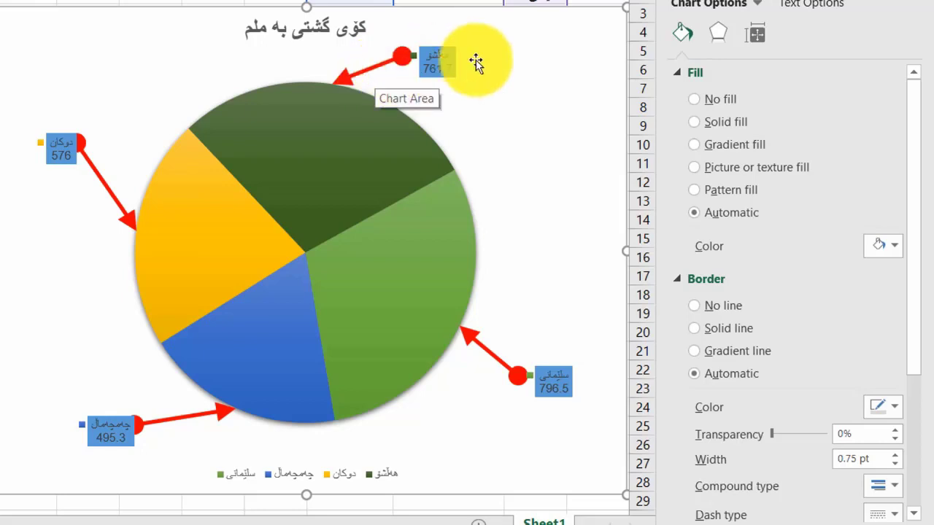
Select Leader Lines 1 and set its begin arrow type to none
{"action": "left_click", "coordinate": [757, 4]}
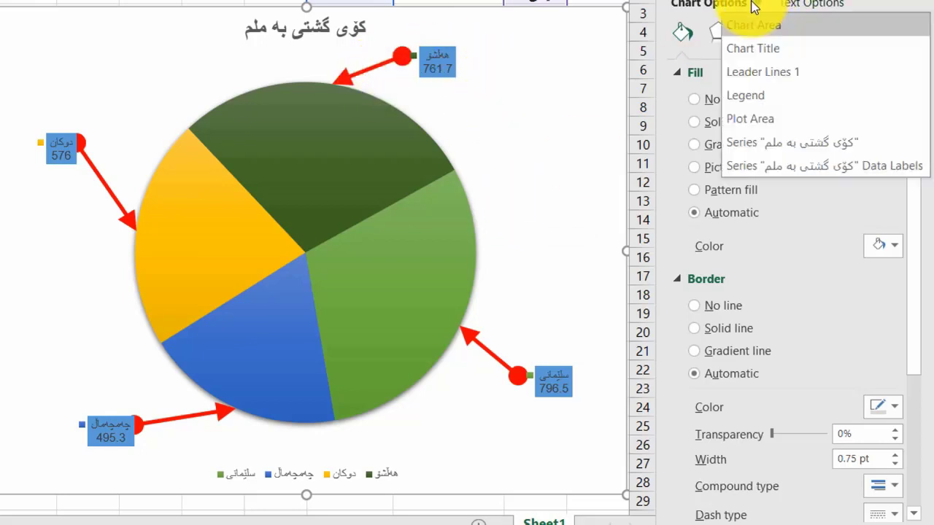
{"action": "left_click", "coordinate": [800, 71]}
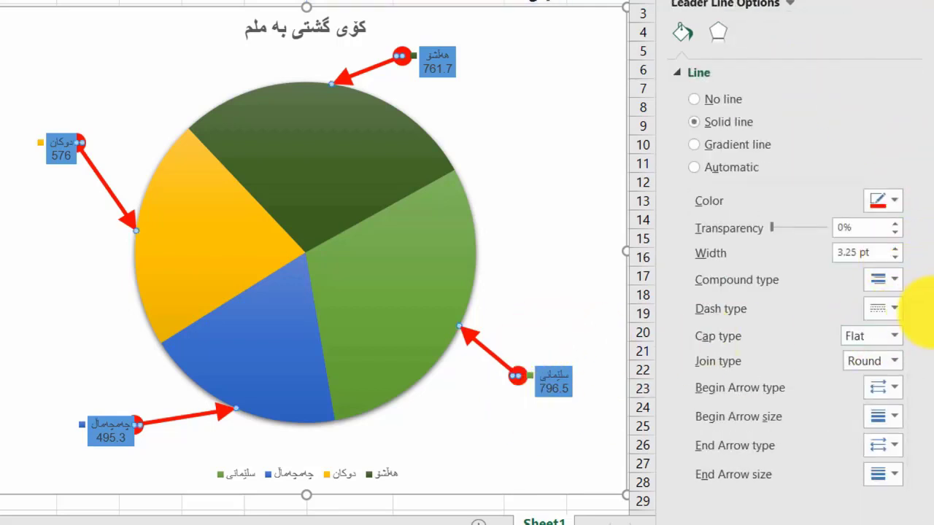
{"action": "left_click", "coordinate": [887, 391]}
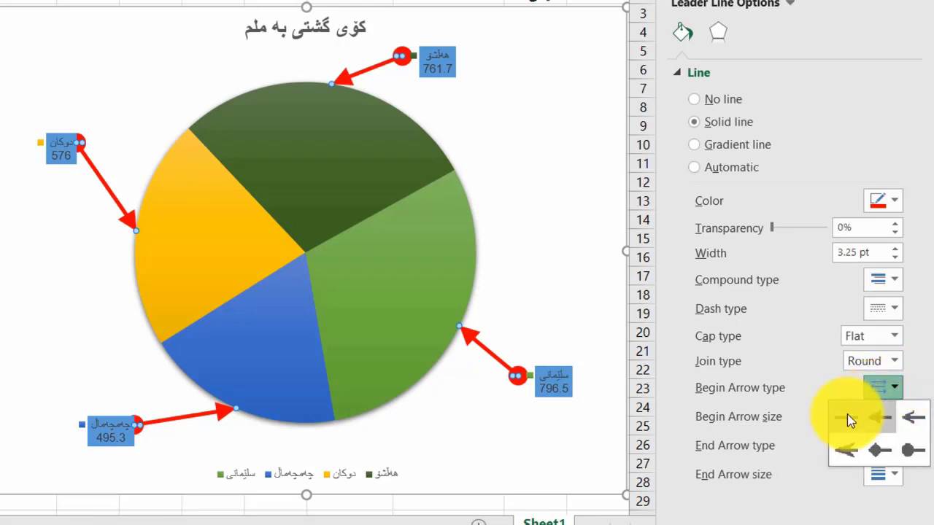
{"action": "left_click", "coordinate": [846, 415]}
{"action": "left_click", "coordinate": [886, 446]}
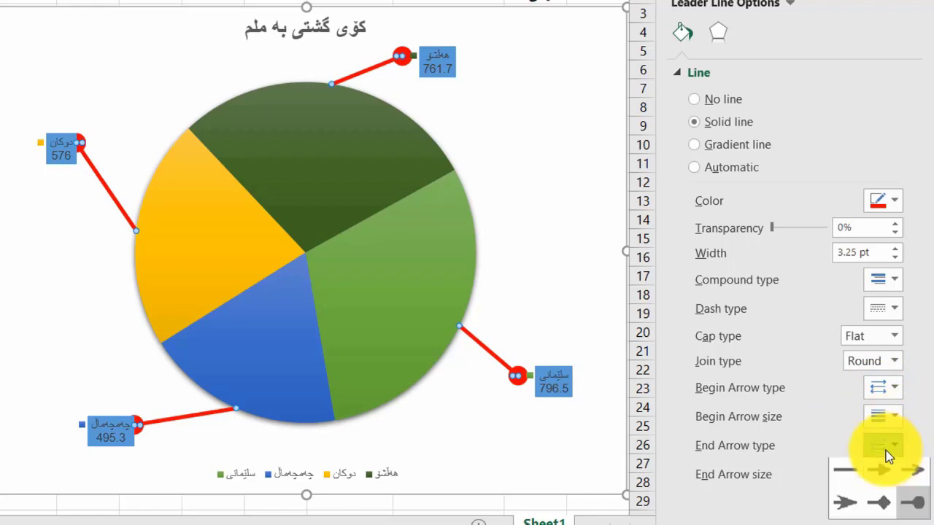
{"action": "left_click", "coordinate": [852, 474]}
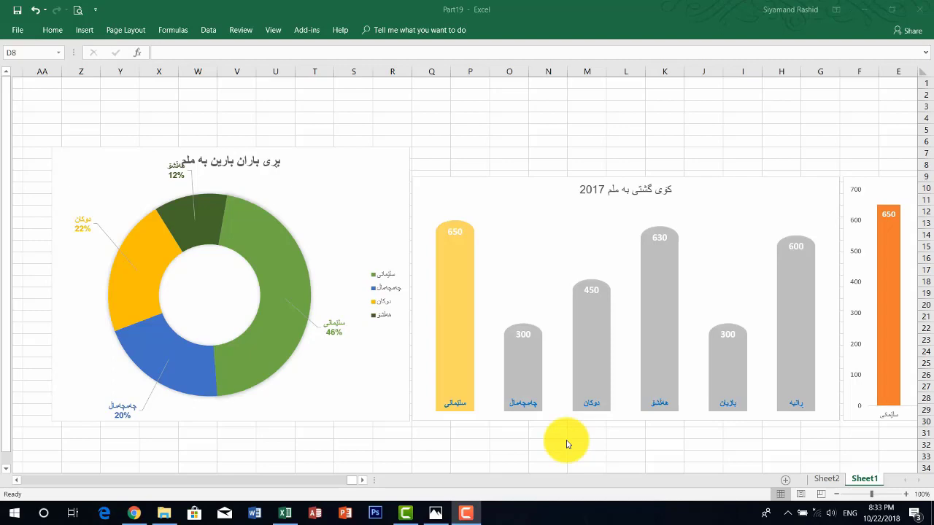
Bring Excel forward and scroll sideways to show the places and 2017 values beside the charts
{"action": "left_click", "coordinate": [364, 487]}
{"action": "scroll", "coordinate": [364, 481], "scroll_direction": "right", "scroll_amount": 3}
{"action": "scroll", "coordinate": [364, 481], "scroll_direction": "right", "scroll_amount": 2}
{"action": "scroll", "coordinate": [364, 481], "scroll_direction": "right", "scroll_amount": 1}
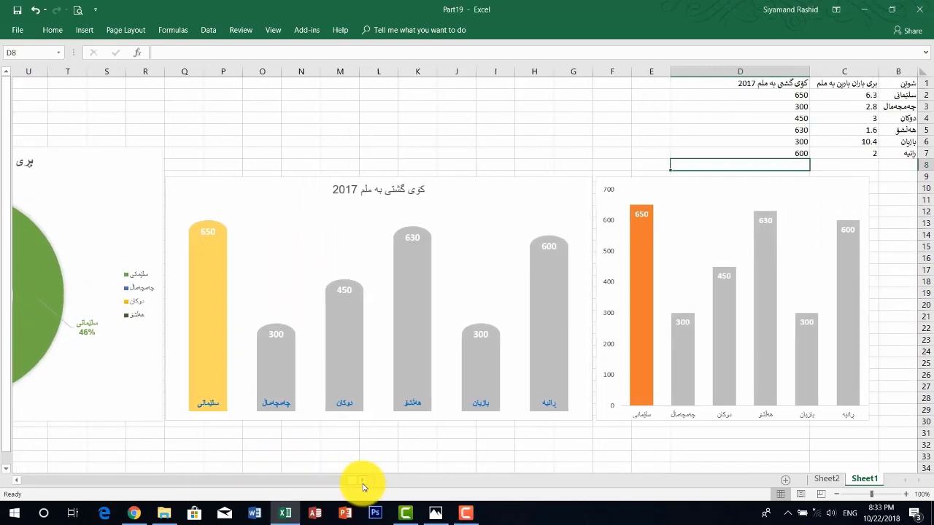
{"action": "scroll", "coordinate": [364, 482], "scroll_direction": "right", "scroll_amount": 1}
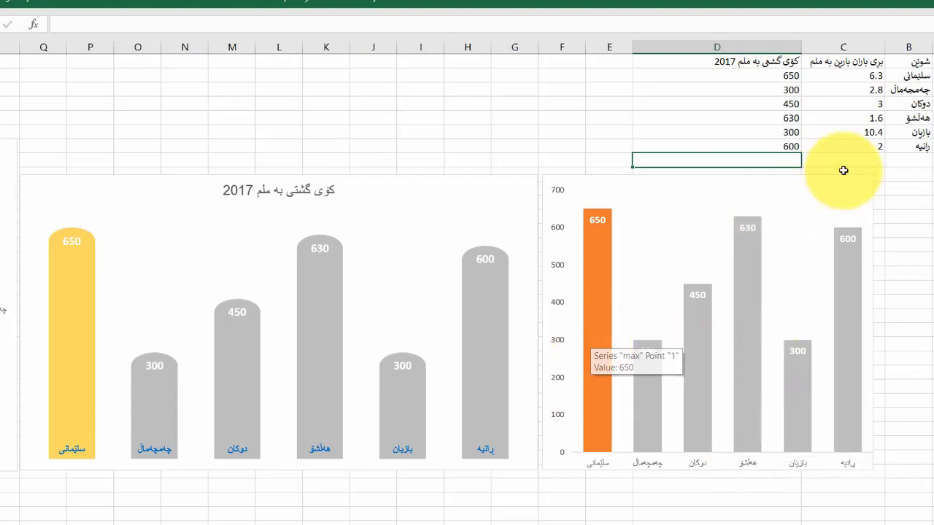
Change D7 from 600 and D3 from 300 to 700 each
{"action": "left_click", "coordinate": [782, 146]}
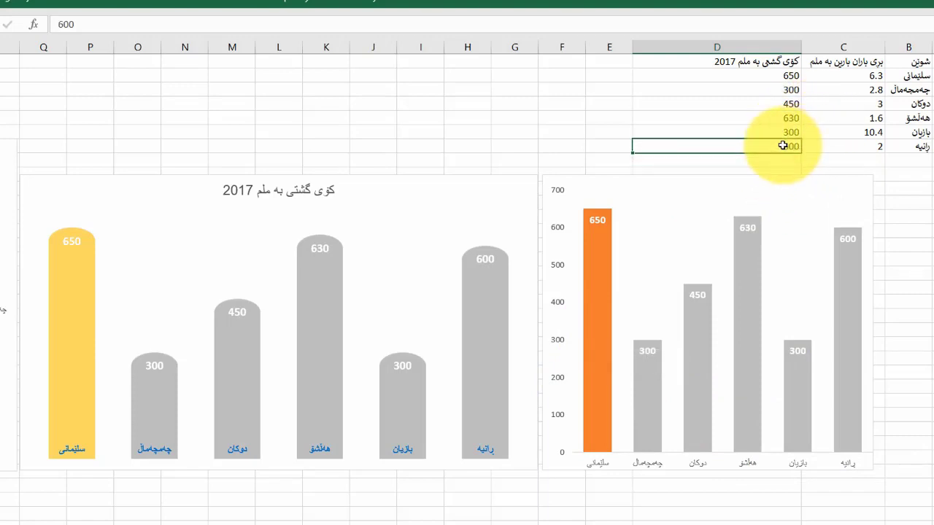
{"action": "type", "text": "7"}
{"action": "type", "text": "00"}
{"action": "key", "text": "Return"}
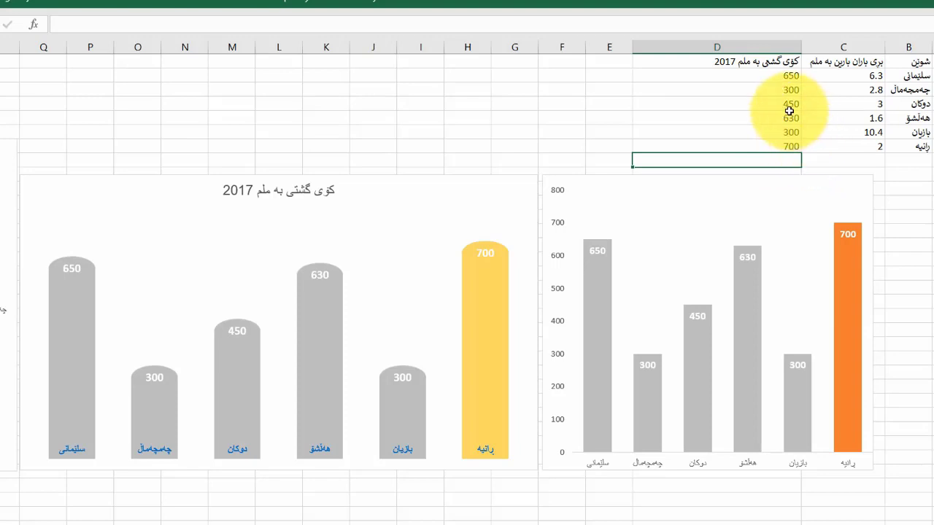
{"action": "key", "text": "Up"}
{"action": "key", "text": "Up"}
{"action": "key", "text": "Up"}
{"action": "key", "text": "Up"}
{"action": "key", "text": "Up"}
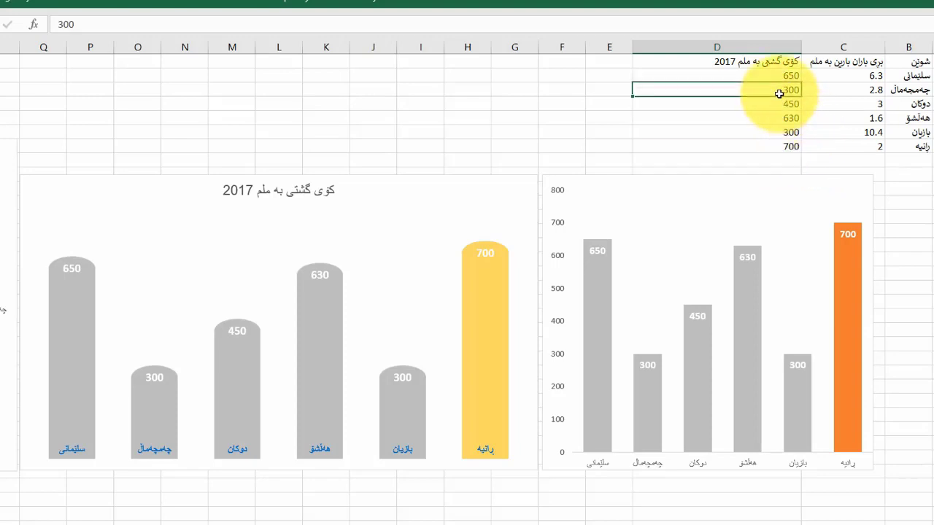
{"action": "type", "text": "700"}
{"action": "key", "text": "Return"}
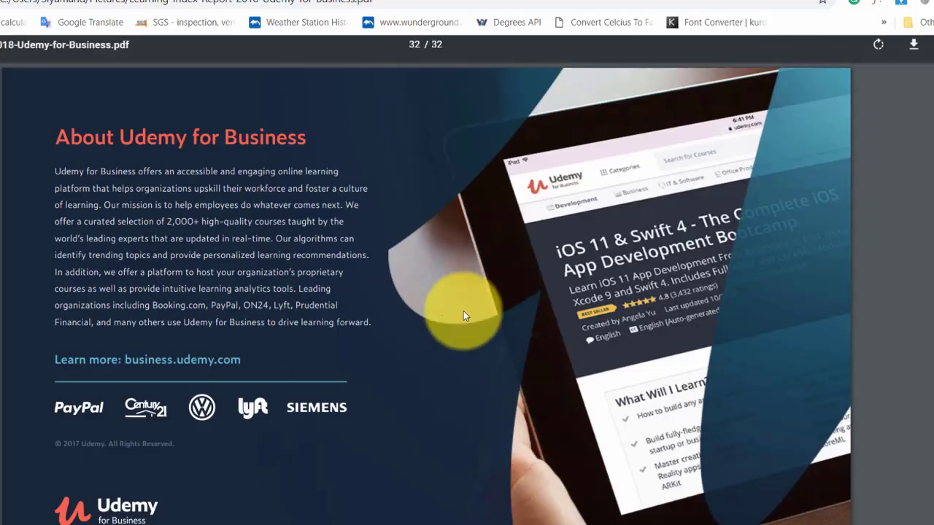
Scroll up through the Udemy report PDF to the Mobile learning consumption growth page
{"action": "scroll", "coordinate": [464, 311], "scroll_direction": "up", "scroll_amount": 1}
{"action": "scroll", "coordinate": [463, 316], "scroll_direction": "up", "scroll_amount": 5}
{"action": "scroll", "coordinate": [464, 316], "scroll_direction": "up", "scroll_amount": 5}
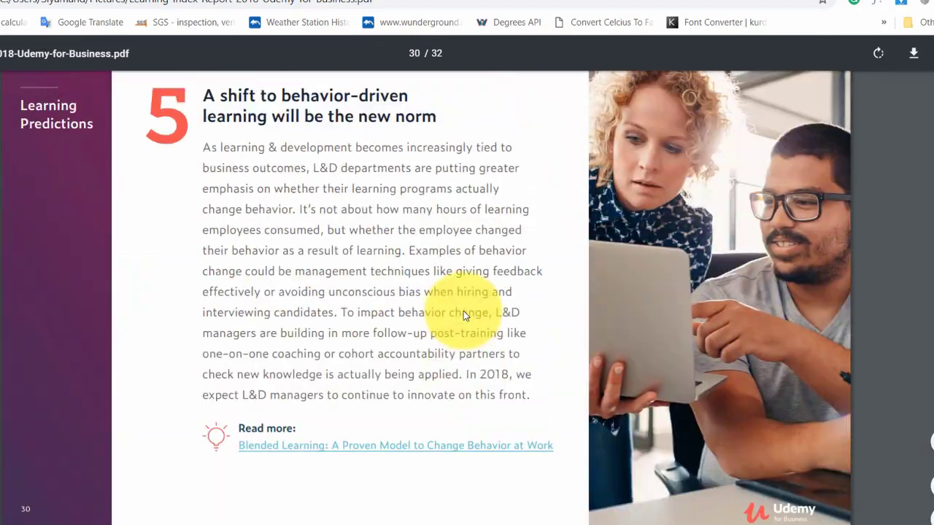
{"action": "scroll", "coordinate": [463, 316], "scroll_direction": "up", "scroll_amount": 5}
{"action": "scroll", "coordinate": [463, 316], "scroll_direction": "up", "scroll_amount": 5}
{"action": "scroll", "coordinate": [464, 317], "scroll_direction": "up", "scroll_amount": 5}
{"action": "scroll", "coordinate": [464, 317], "scroll_direction": "up", "scroll_amount": 5}
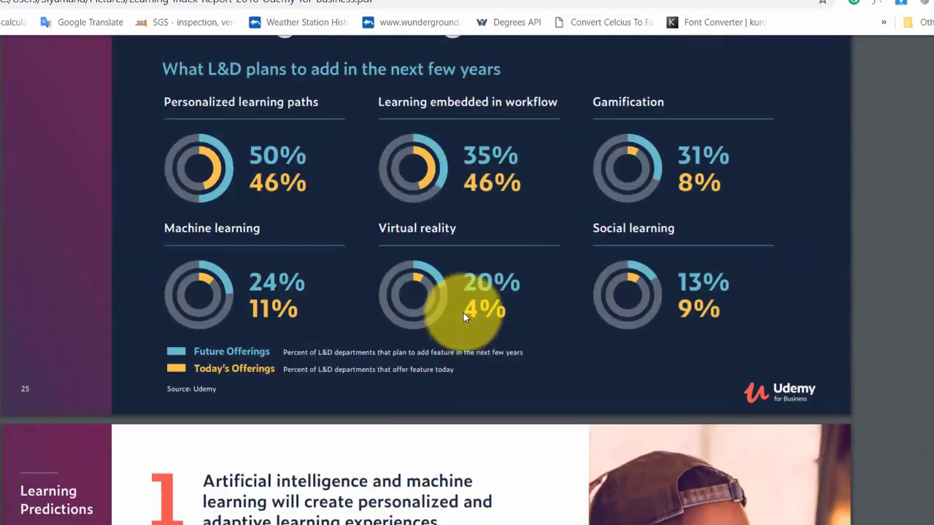
{"action": "scroll", "coordinate": [464, 318], "scroll_direction": "up", "scroll_amount": 5}
{"action": "scroll", "coordinate": [464, 317], "scroll_direction": "up", "scroll_amount": 5}
{"action": "scroll", "coordinate": [464, 317], "scroll_direction": "up", "scroll_amount": 5}
{"action": "scroll", "coordinate": [463, 317], "scroll_direction": "up", "scroll_amount": 5}
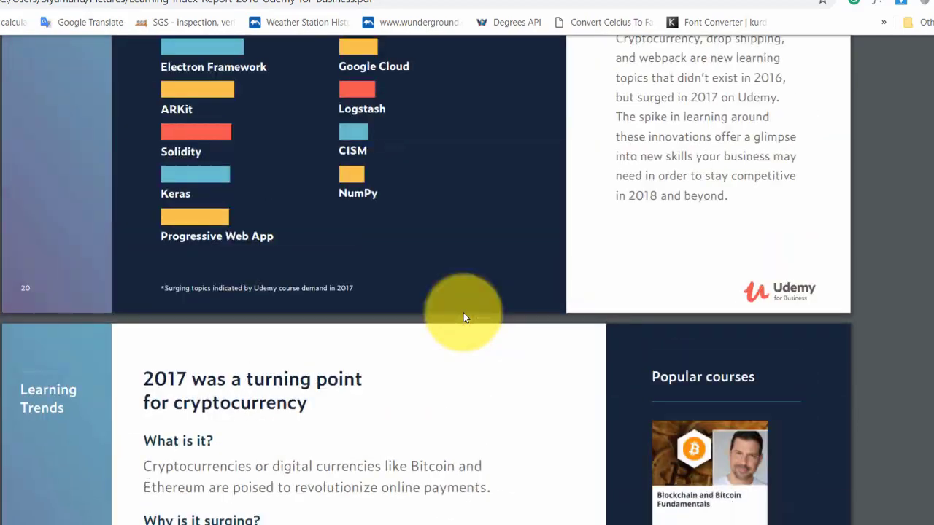
{"action": "scroll", "coordinate": [463, 318], "scroll_direction": "up", "scroll_amount": 5}
{"action": "scroll", "coordinate": [463, 317], "scroll_direction": "up", "scroll_amount": 5}
{"action": "scroll", "coordinate": [463, 316], "scroll_direction": "up", "scroll_amount": 5}
{"action": "scroll", "coordinate": [463, 316], "scroll_direction": "up", "scroll_amount": 5}
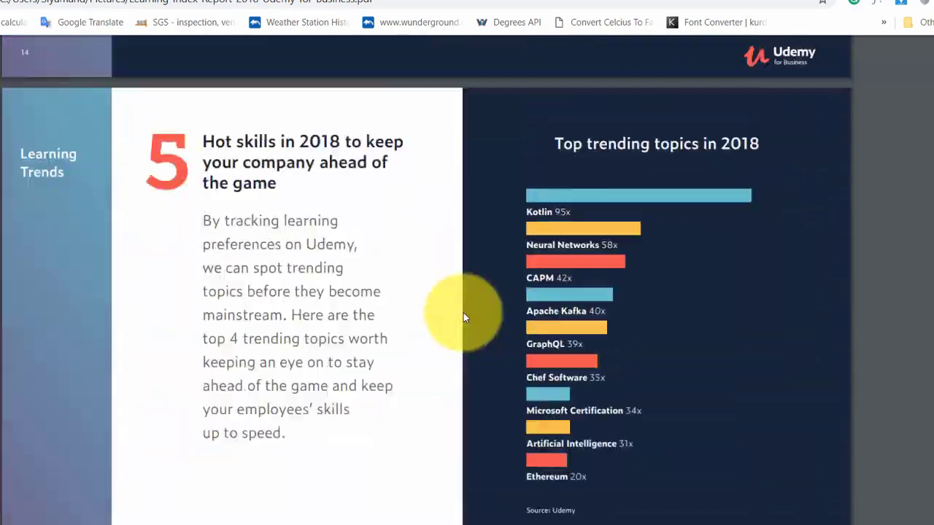
{"action": "scroll", "coordinate": [464, 316], "scroll_direction": "up", "scroll_amount": 5}
{"action": "scroll", "coordinate": [463, 317], "scroll_direction": "up", "scroll_amount": 5}
{"action": "scroll", "coordinate": [463, 317], "scroll_direction": "up", "scroll_amount": 5}
{"action": "scroll", "coordinate": [463, 318], "scroll_direction": "up", "scroll_amount": 5}
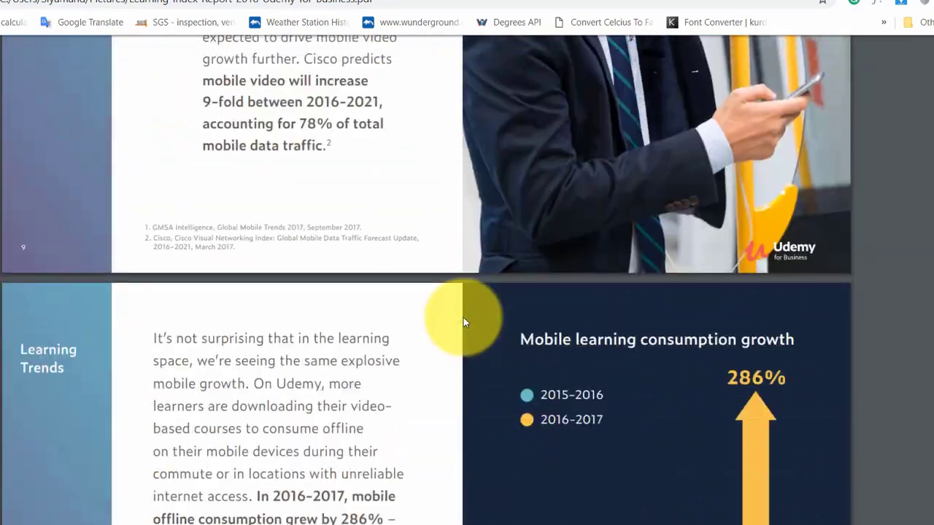
{"action": "scroll", "coordinate": [463, 317], "scroll_direction": "down", "scroll_amount": 1}
{"action": "scroll", "coordinate": [463, 317], "scroll_direction": "down", "scroll_amount": 2}
{"action": "scroll", "coordinate": [463, 318], "scroll_direction": "down", "scroll_amount": 1}
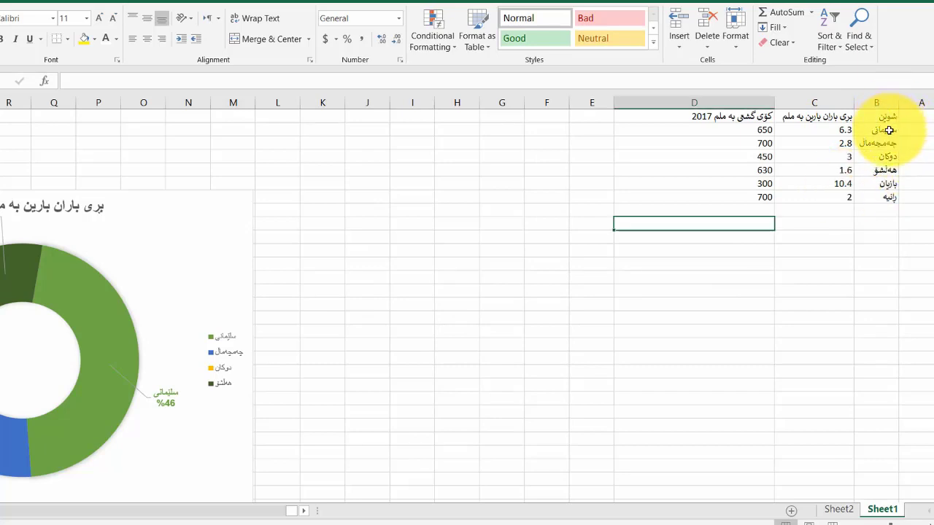
Insert a clustered column chart from the place names in column B and 2017 values in column D
{"action": "left_click_drag", "start_coordinate": [885, 117], "coordinate": [883, 196]}
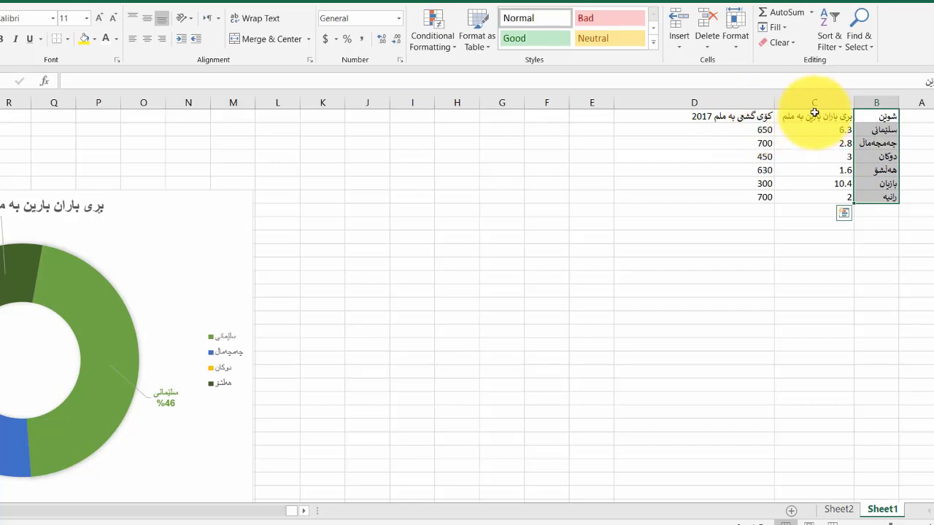
{"action": "key", "text": "ctrl"}
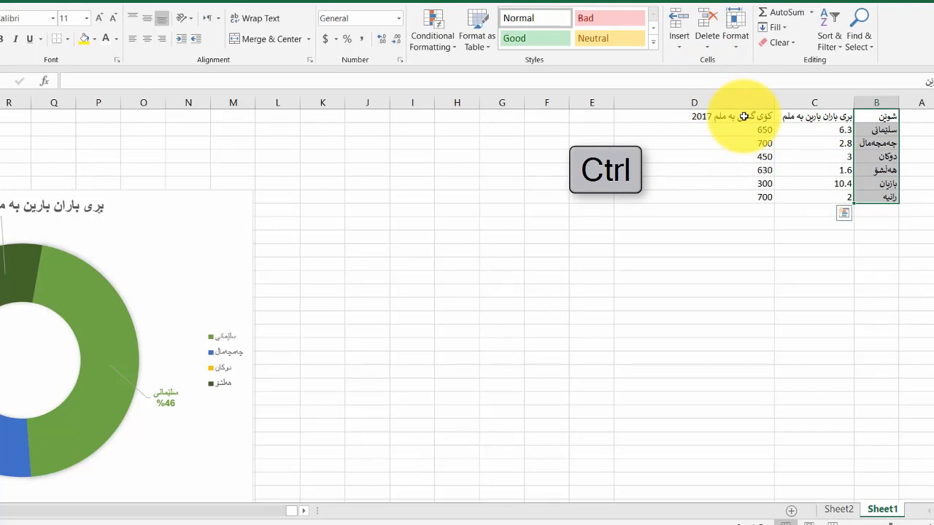
{"action": "left_click_drag", "start_coordinate": [743, 117], "coordinate": [735, 193]}
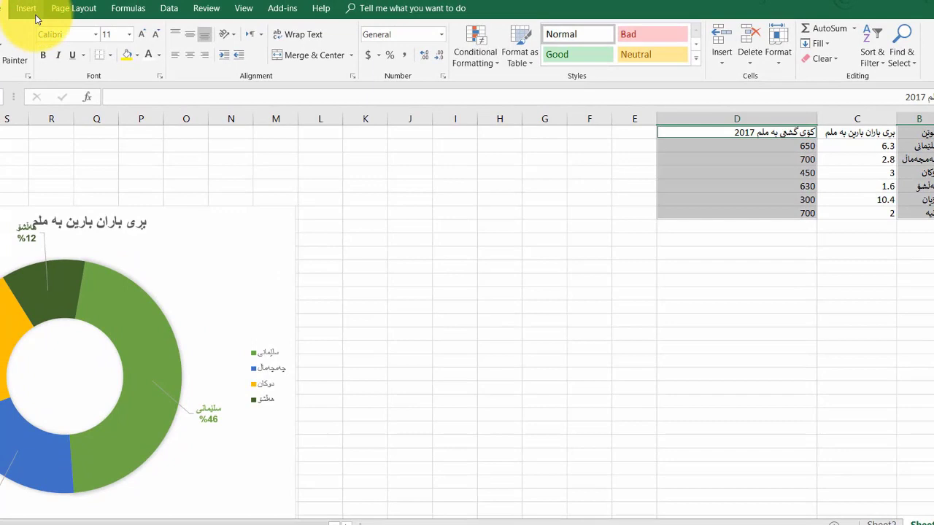
{"action": "left_click", "coordinate": [32, 10]}
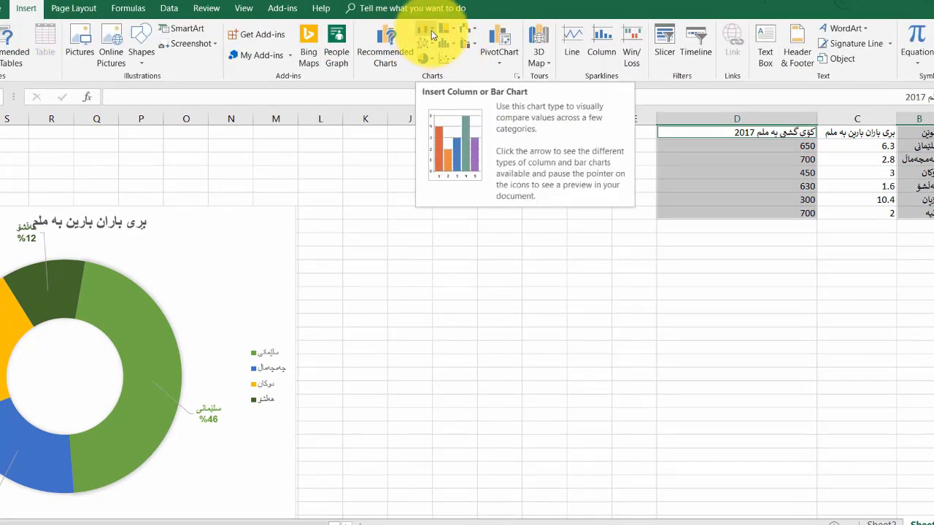
{"action": "left_click", "coordinate": [516, 78]}
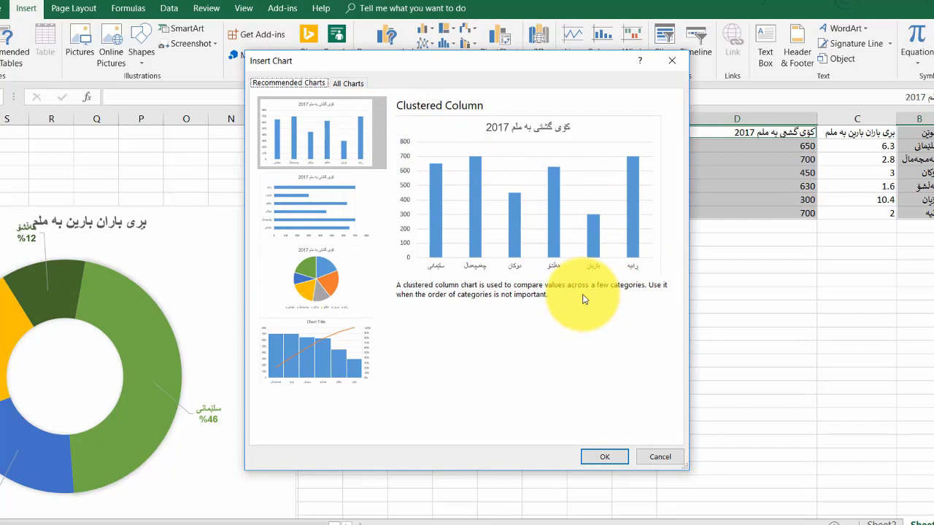
{"action": "left_click", "coordinate": [349, 83]}
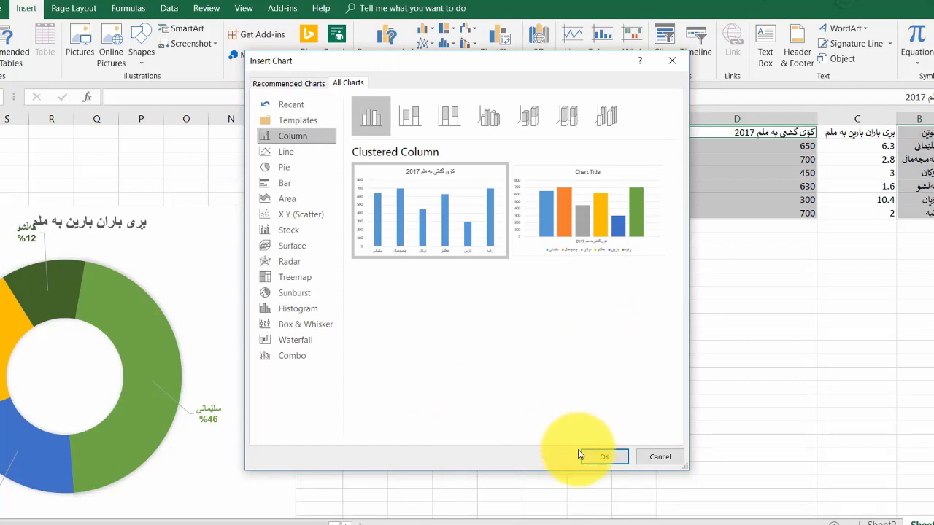
{"action": "left_click", "coordinate": [602, 457]}
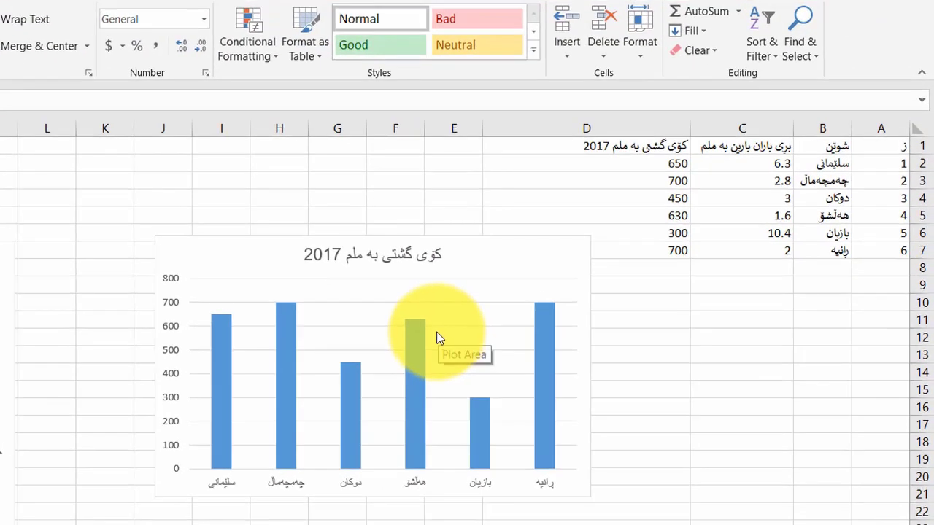
Delete the 2017 chart's horizontal gridlines and enlarge the chart toward the lower left
{"action": "left_click", "coordinate": [194, 303]}
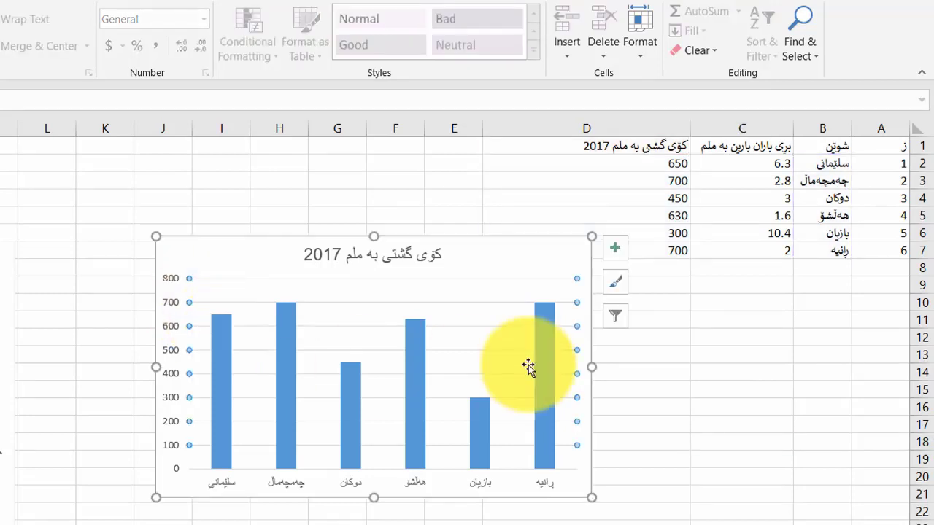
{"action": "mouse_move", "coordinate": [543, 408]}
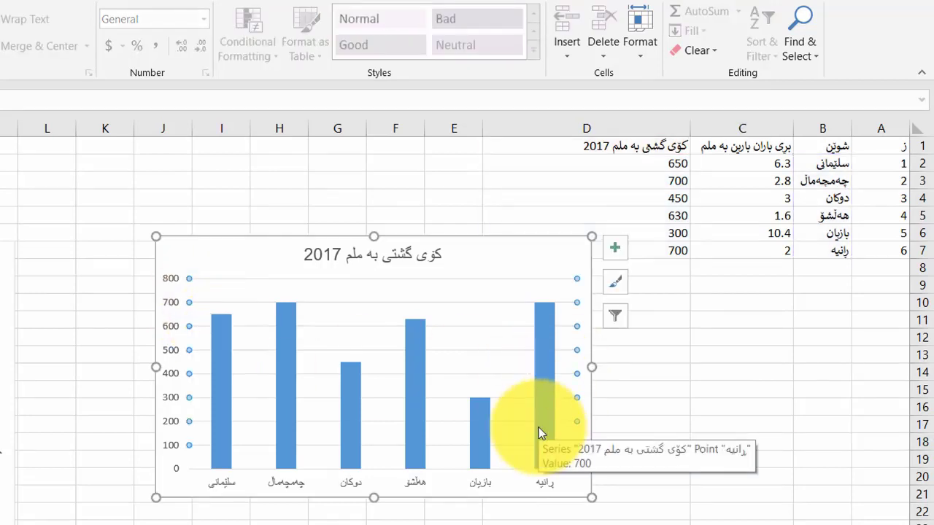
{"action": "key", "text": "Delete"}
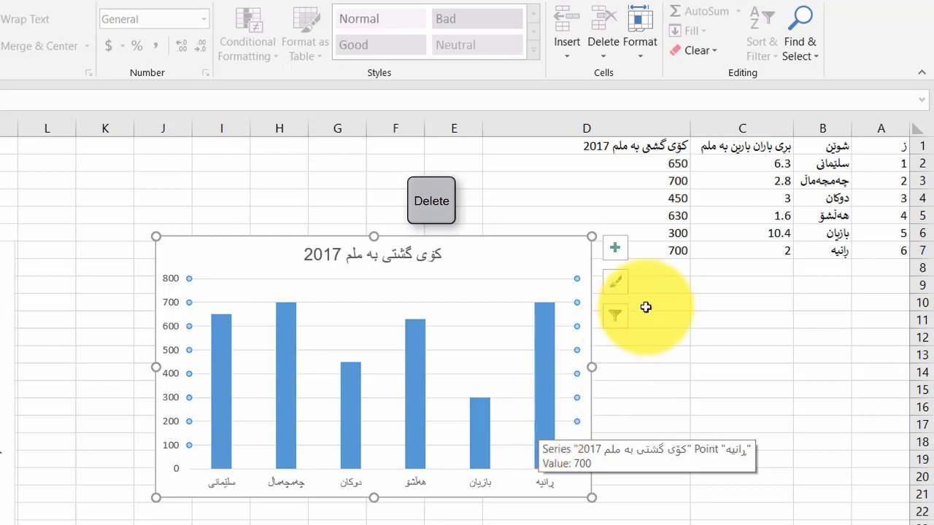
{"action": "left_click", "coordinate": [621, 254]}
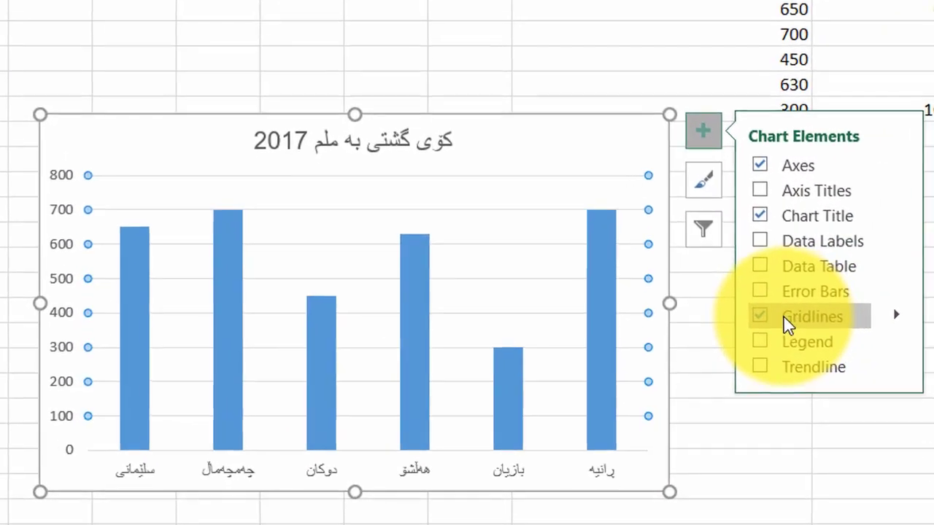
{"action": "left_click", "coordinate": [783, 317]}
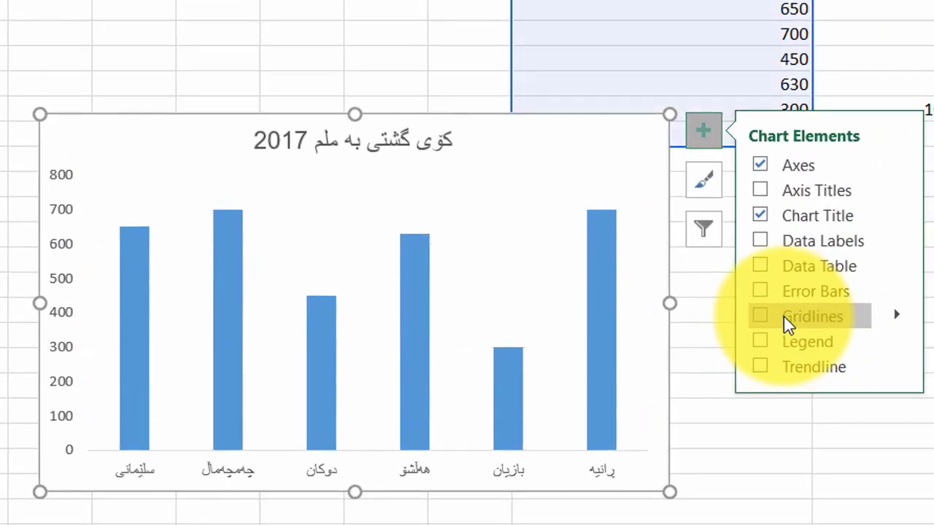
{"action": "left_click", "coordinate": [763, 316]}
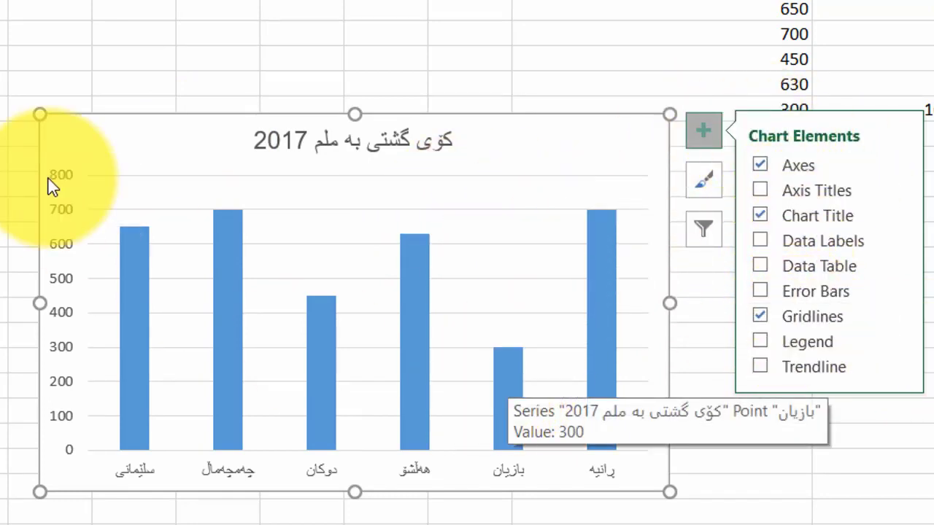
{"action": "left_click", "coordinate": [127, 177]}
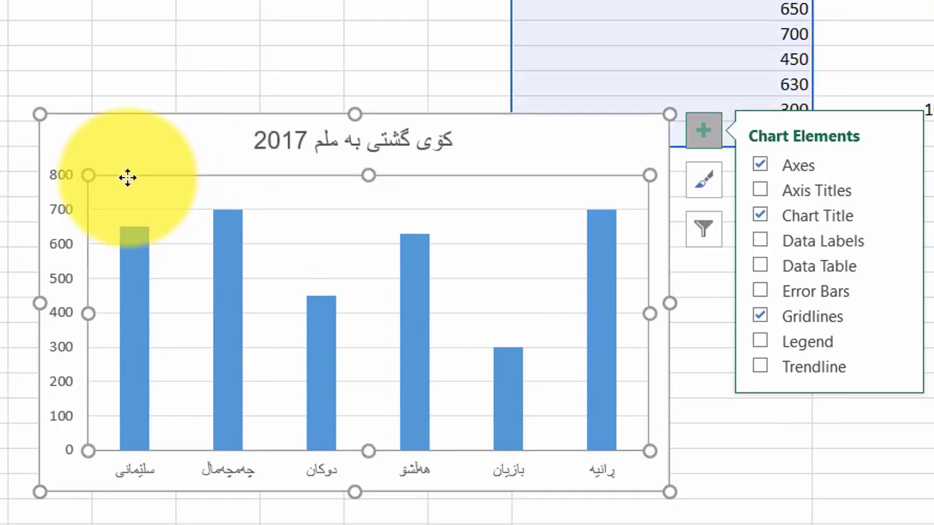
{"action": "left_click", "coordinate": [108, 213]}
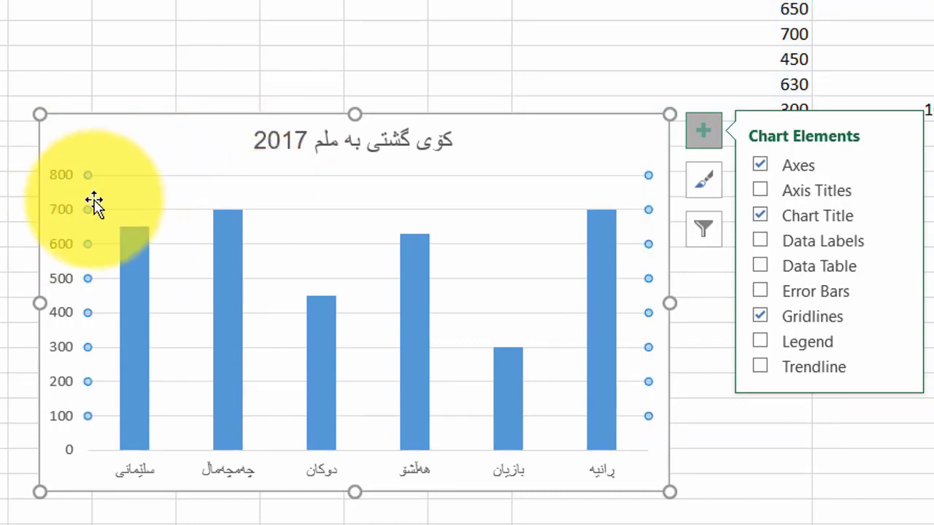
{"action": "key", "text": "Delete"}
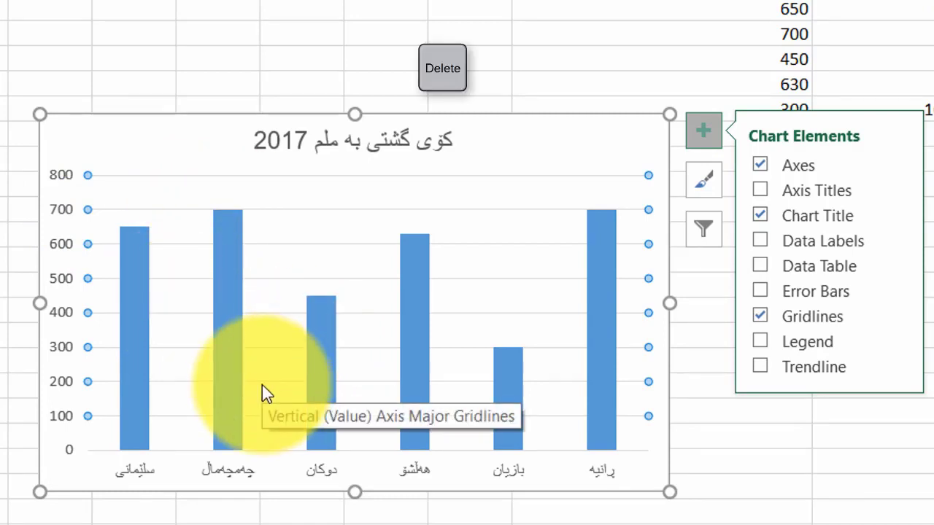
{"action": "key", "text": "Delete"}
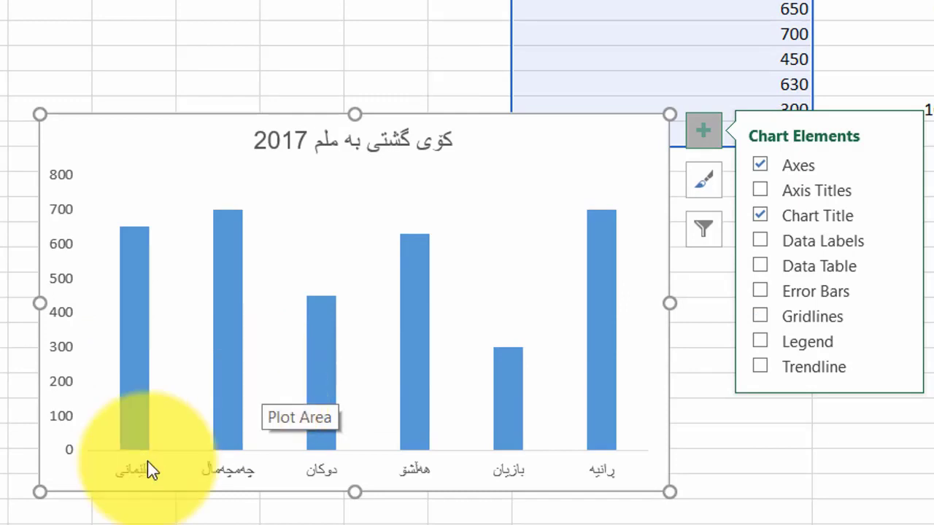
{"action": "mouse_move", "coordinate": [39, 492]}
{"action": "left_mouse_down"}
{"action": "mouse_move", "coordinate": [13, 514]}
{"action": "mouse_move", "coordinate": [140, 467]}
{"action": "left_mouse_up"}
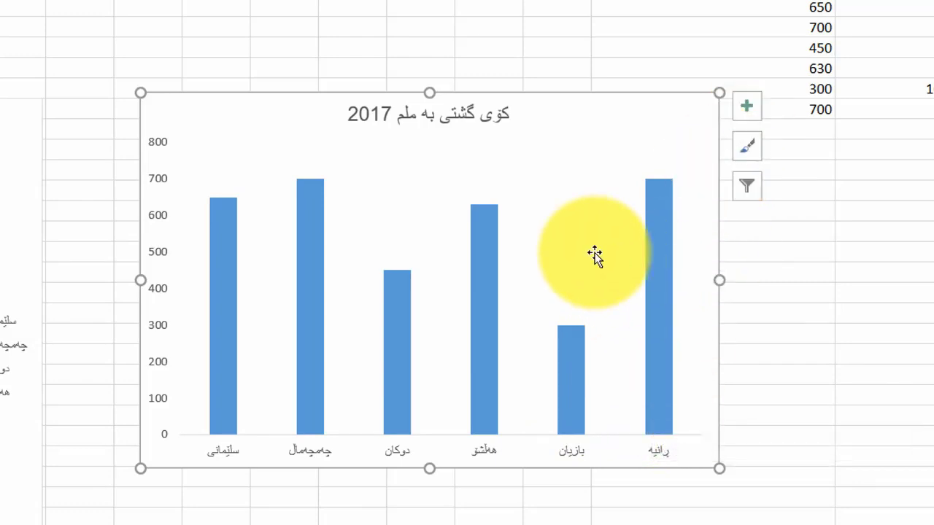
Open the Format Plot Area pane and move the chart below the data table
{"action": "right_click", "coordinate": [597, 160]}
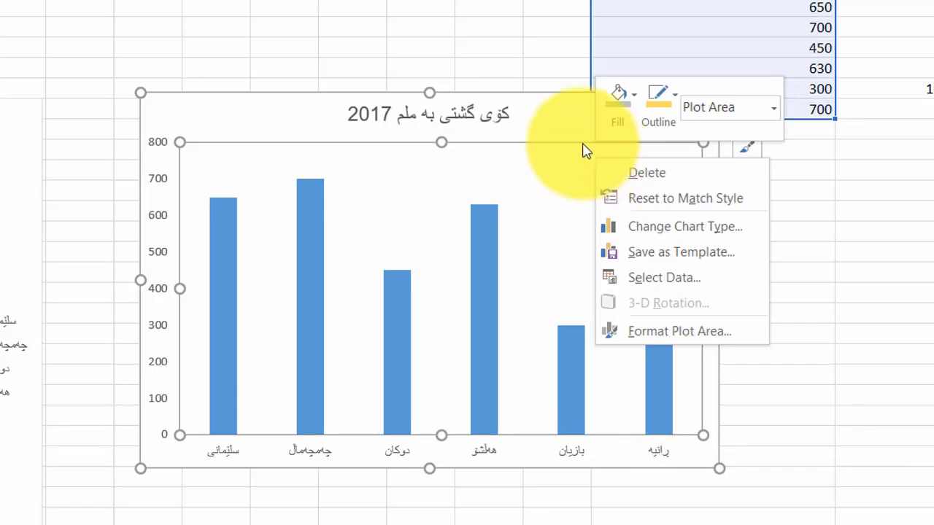
{"action": "left_click", "coordinate": [679, 331]}
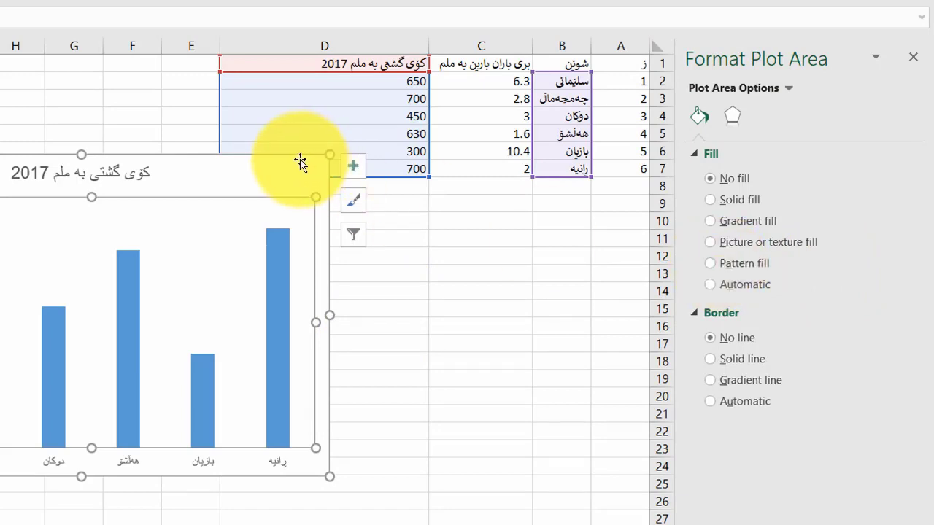
{"action": "left_click_drag", "start_coordinate": [302, 161], "coordinate": [585, 193]}
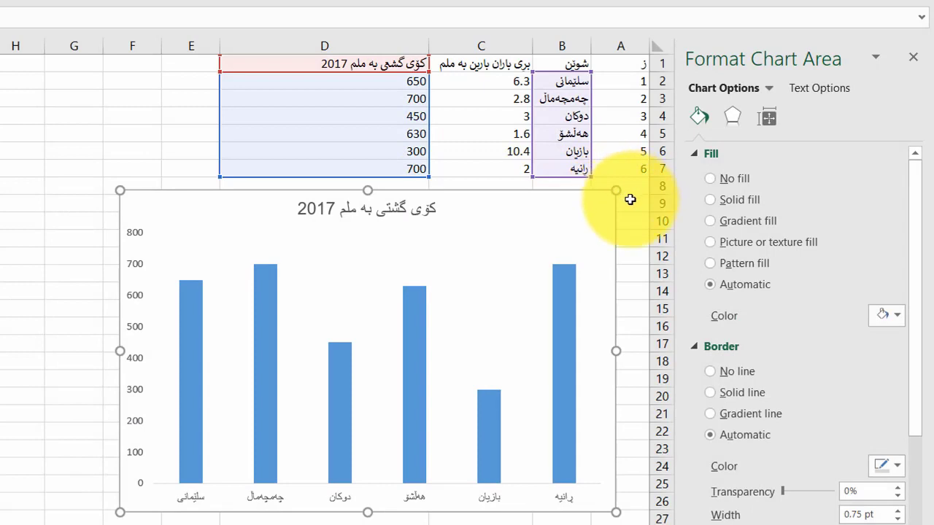
Select the 2017 data series and show its Series Options (-27% overlap, 219% gap width)
{"action": "left_click", "coordinate": [764, 87]}
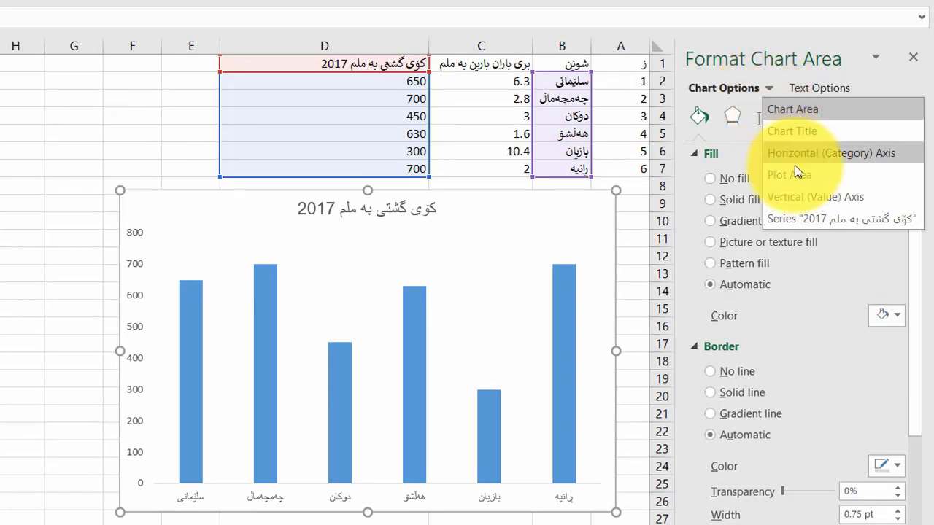
{"action": "left_click", "coordinate": [801, 194]}
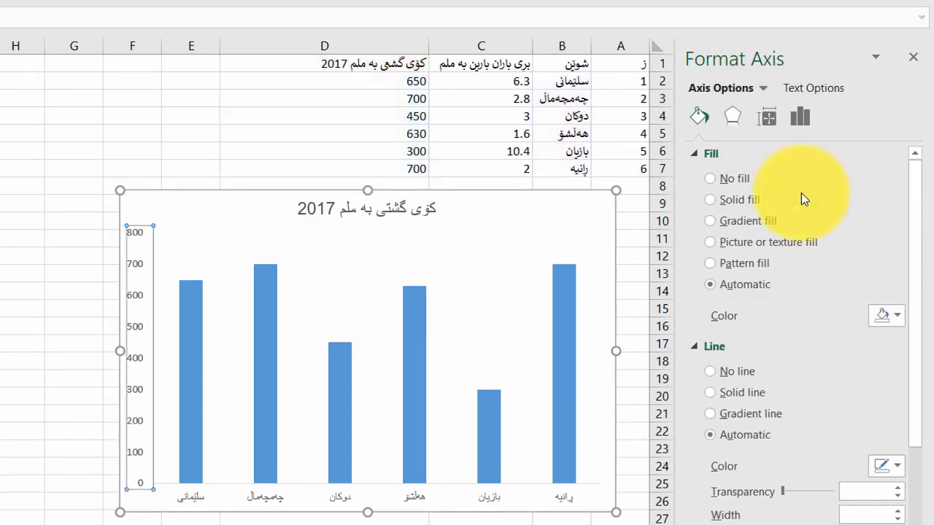
{"action": "left_click", "coordinate": [574, 302]}
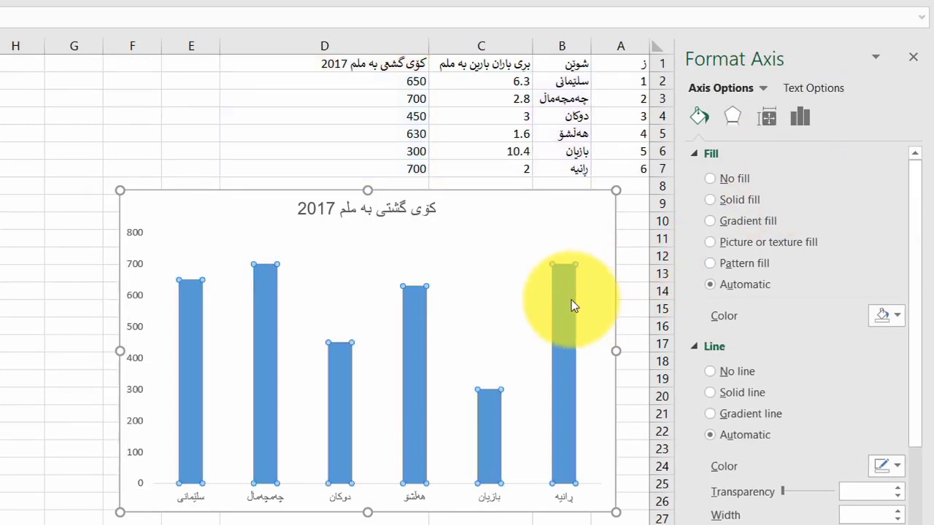
{"action": "left_click", "coordinate": [771, 88]}
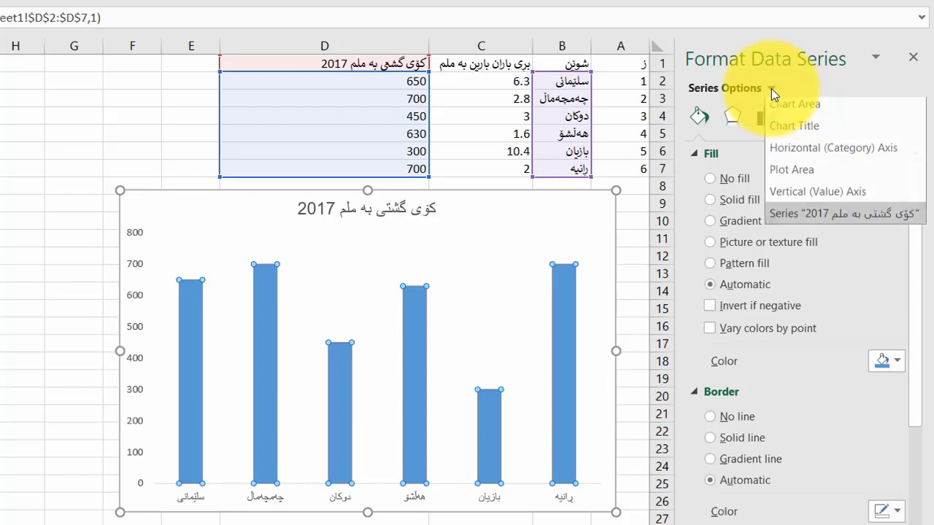
{"action": "left_click", "coordinate": [864, 221]}
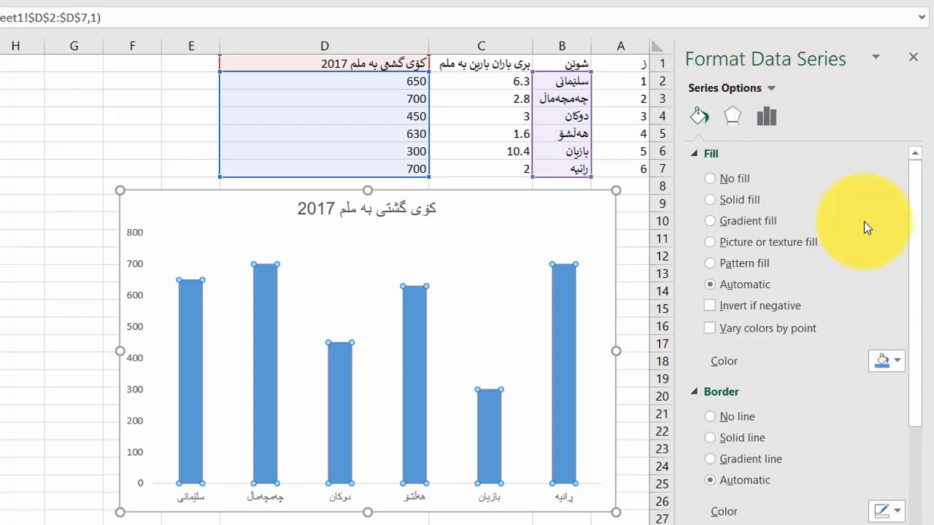
{"action": "left_click", "coordinate": [767, 120]}
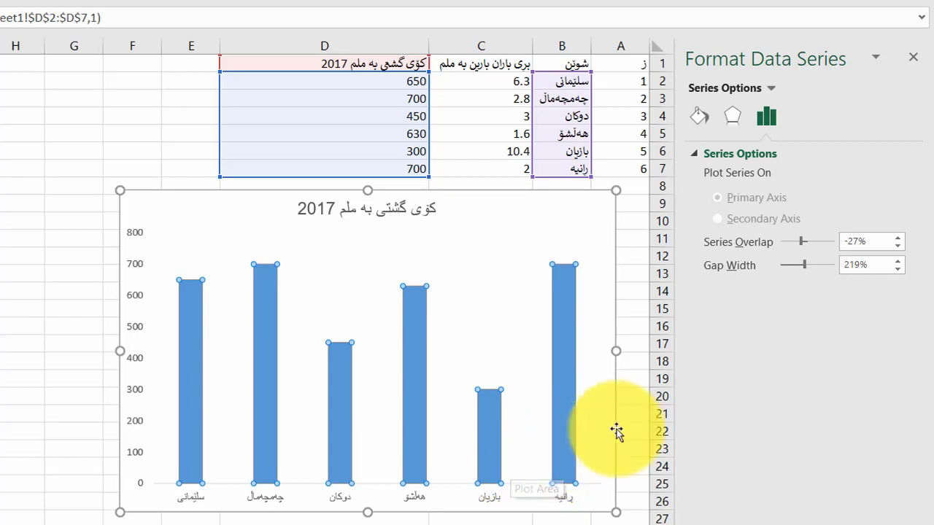
Reduce the series gap width from 219% to 100%, then to 70%
{"action": "left_click", "coordinate": [895, 267]}
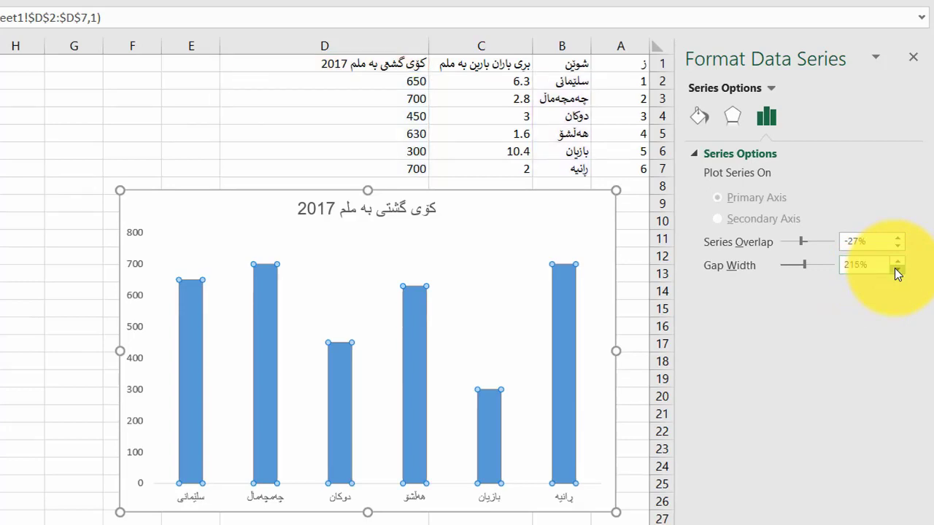
{"action": "left_click", "coordinate": [896, 268]}
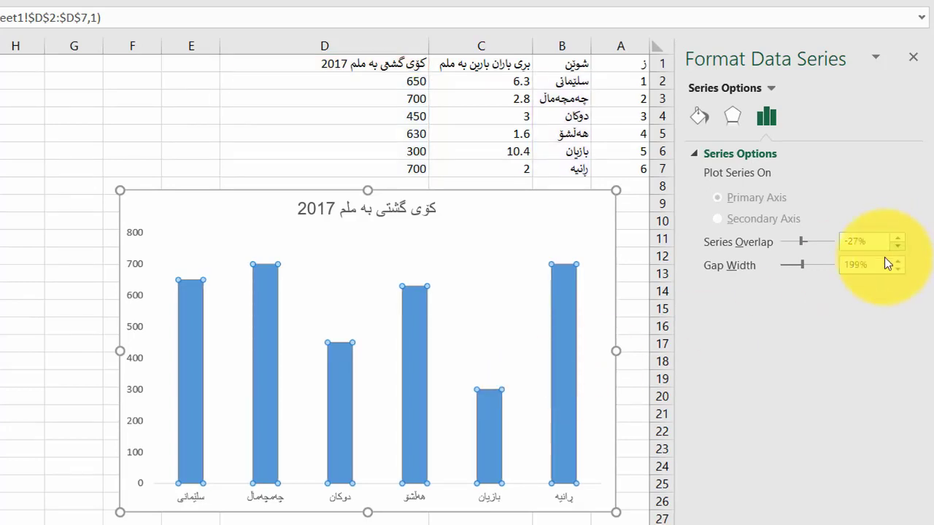
{"action": "left_click_drag", "start_coordinate": [881, 265], "coordinate": [821, 264]}
{"action": "type", "text": "1"}
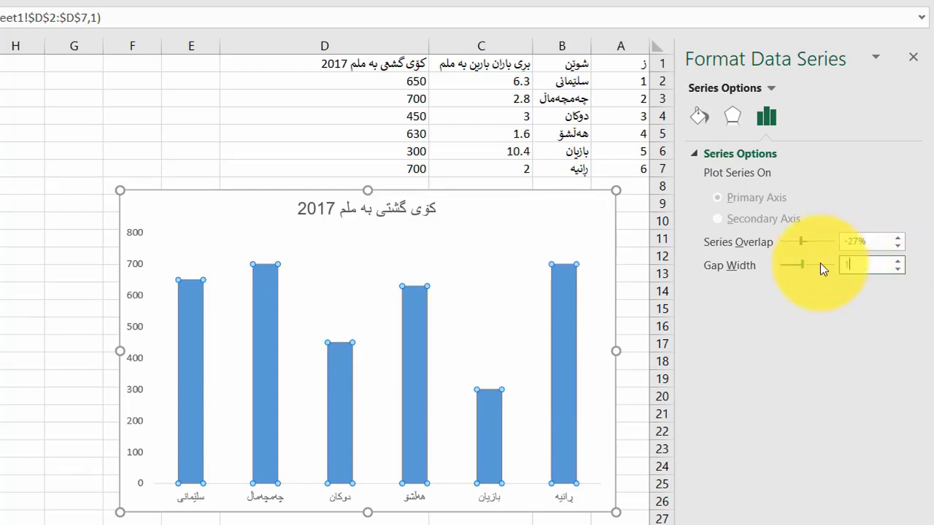
{"action": "type", "text": "00"}
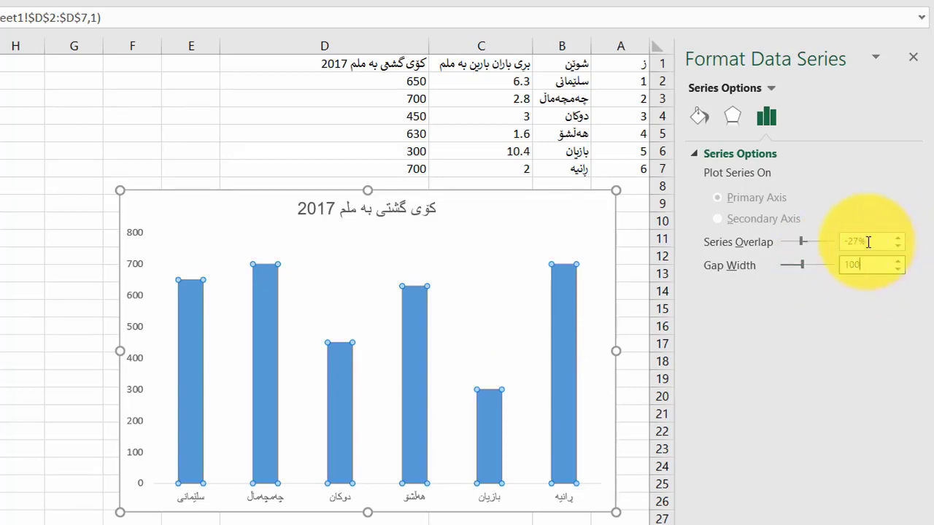
{"action": "left_click", "coordinate": [868, 242]}
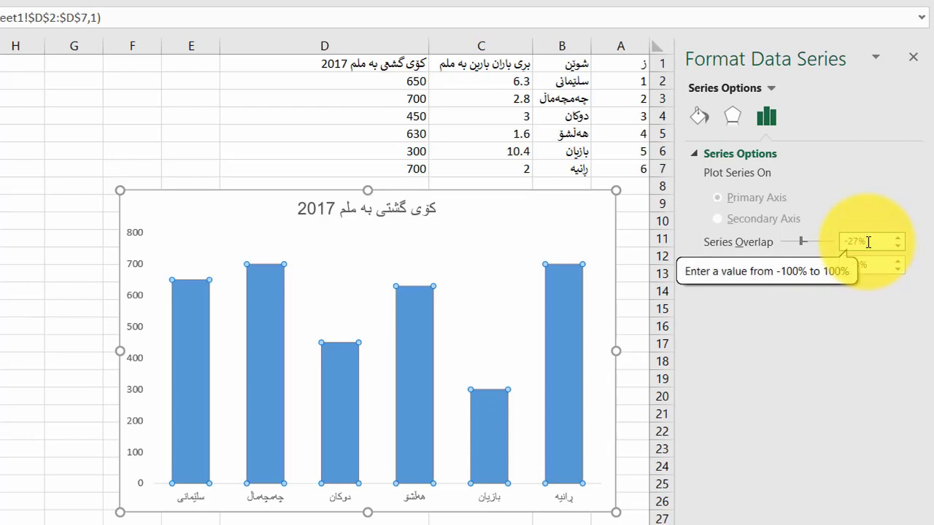
{"action": "left_click", "coordinate": [878, 266]}
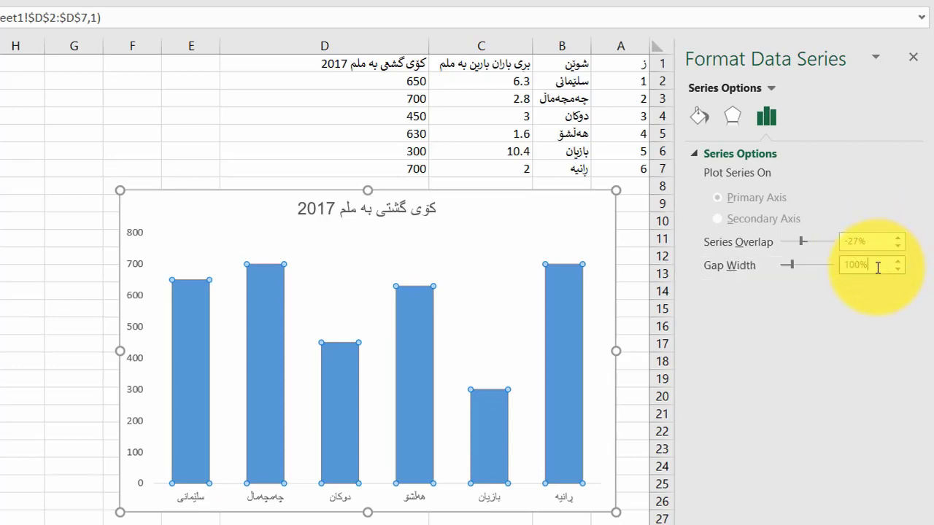
{"action": "key", "text": "BackSpace"}
{"action": "key", "text": "BackSpace"}
{"action": "key", "text": "BackSpace"}
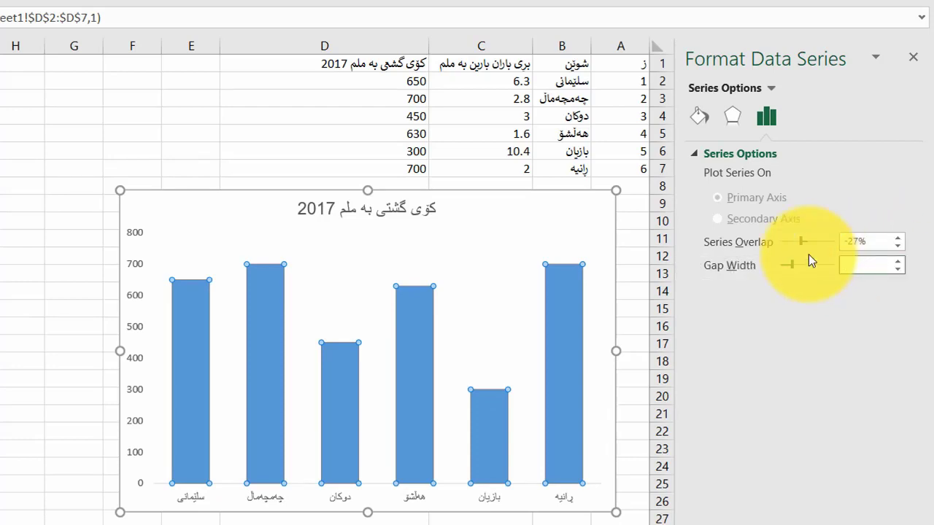
{"action": "type", "text": "70%"}
{"action": "key", "text": "Return"}
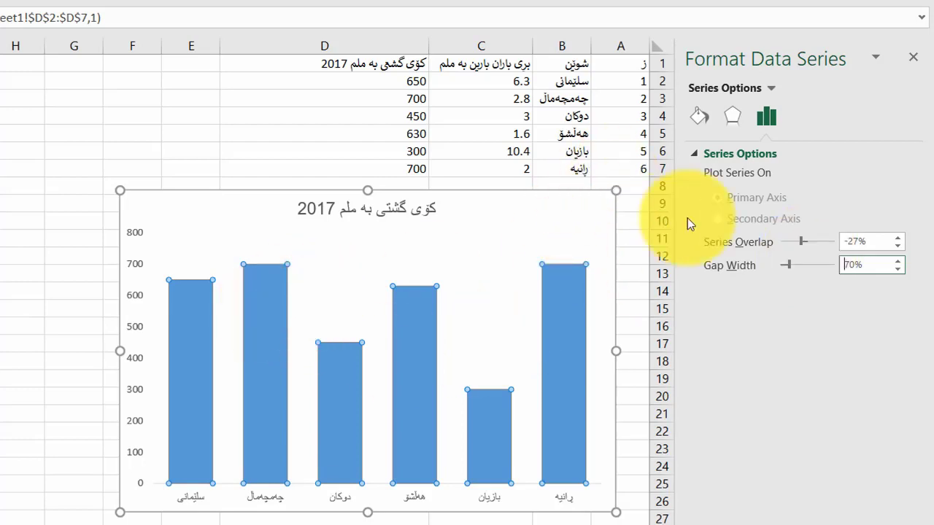
Fill the bars with a very light grey from the Home Fill Color palette
{"action": "left_click", "coordinate": [700, 119]}
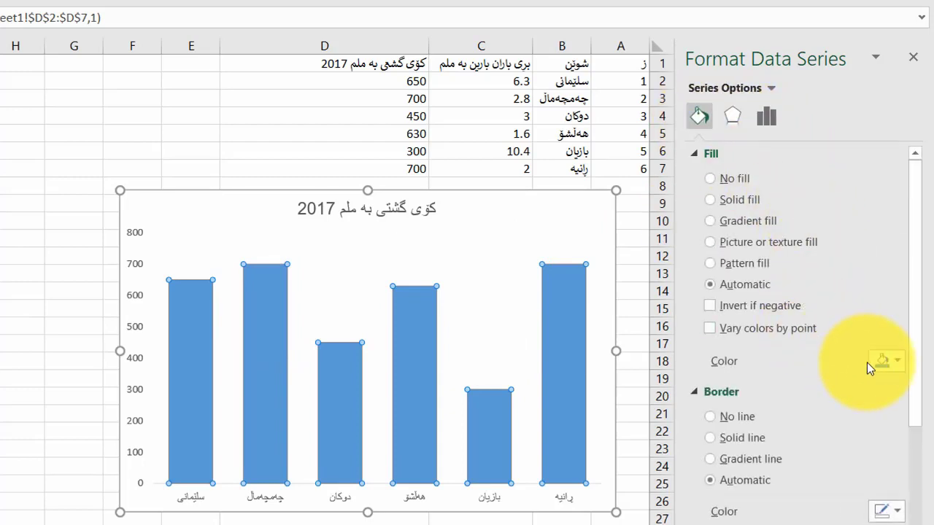
{"action": "left_click", "coordinate": [885, 362]}
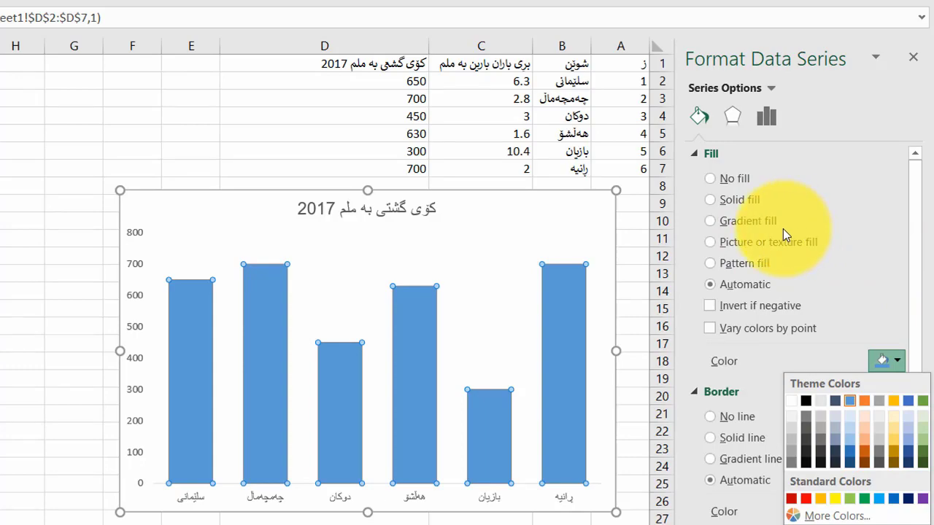
{"action": "key", "text": "Escape"}
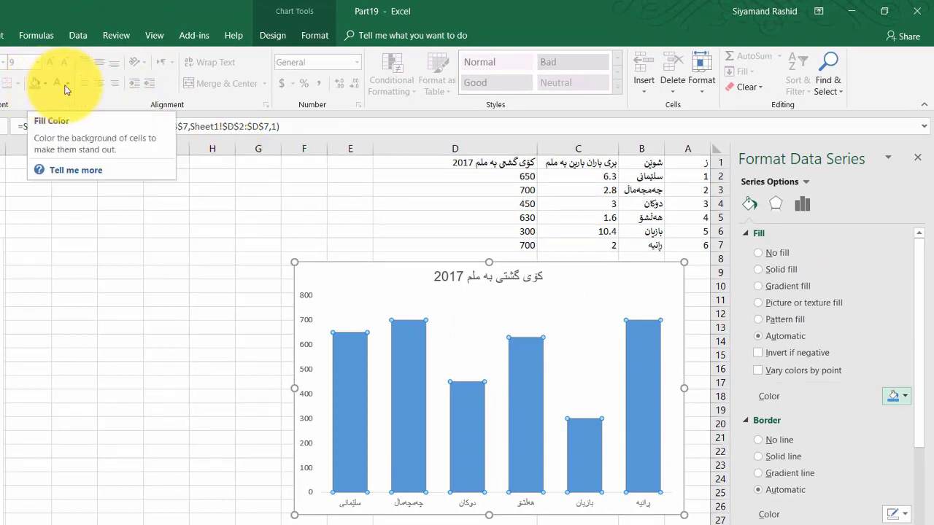
{"action": "left_click", "coordinate": [308, 38]}
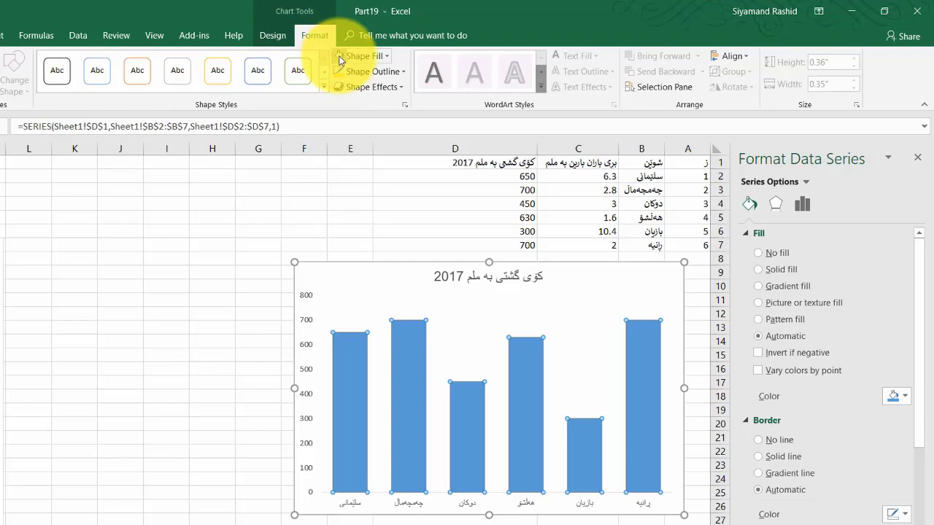
{"action": "left_click", "coordinate": [1, 35]}
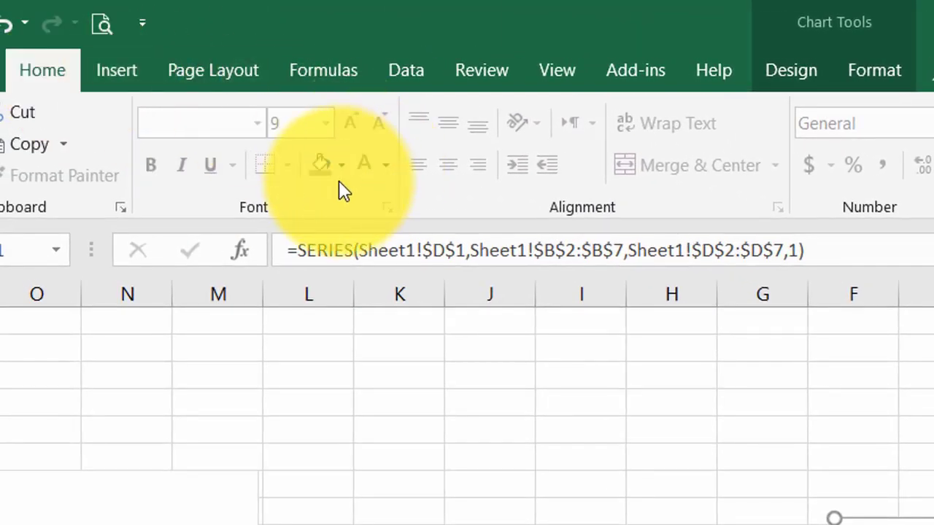
{"action": "left_click", "coordinate": [338, 171]}
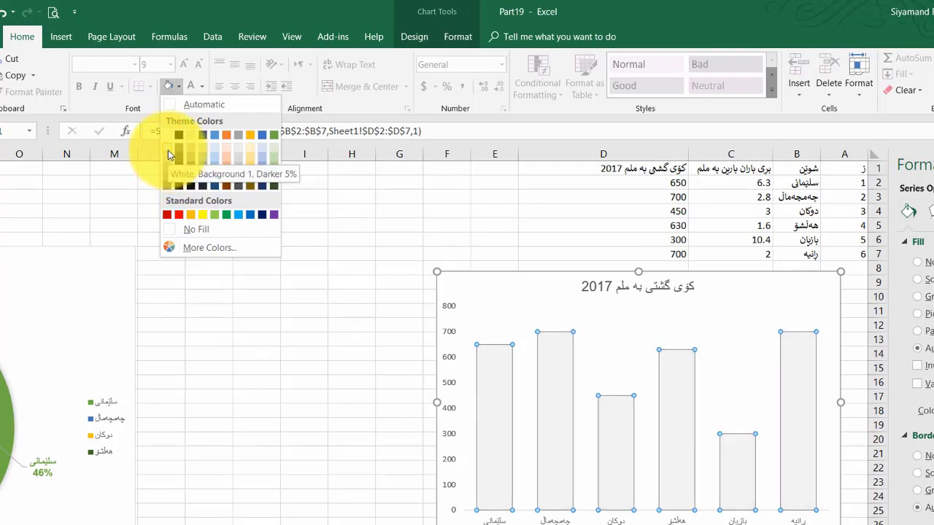
{"action": "left_click", "coordinate": [168, 155]}
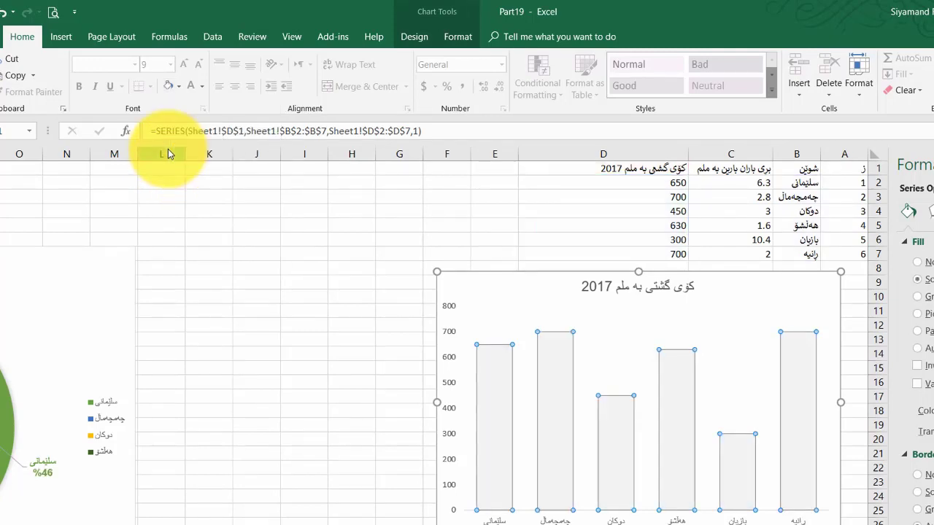
{"action": "left_click", "coordinate": [302, 273]}
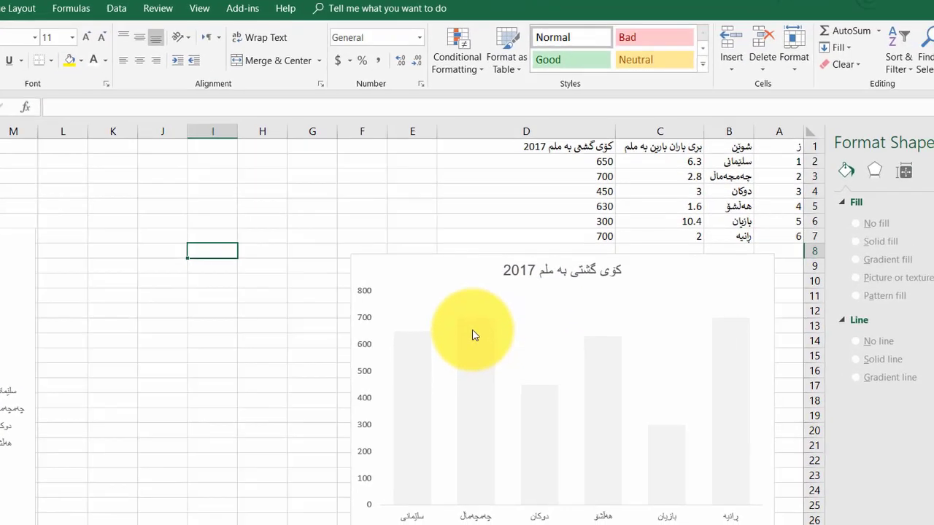
Apply a light grey solid fill to the bars via Fill & Line, then reselect all bars
{"action": "left_click", "coordinate": [472, 335]}
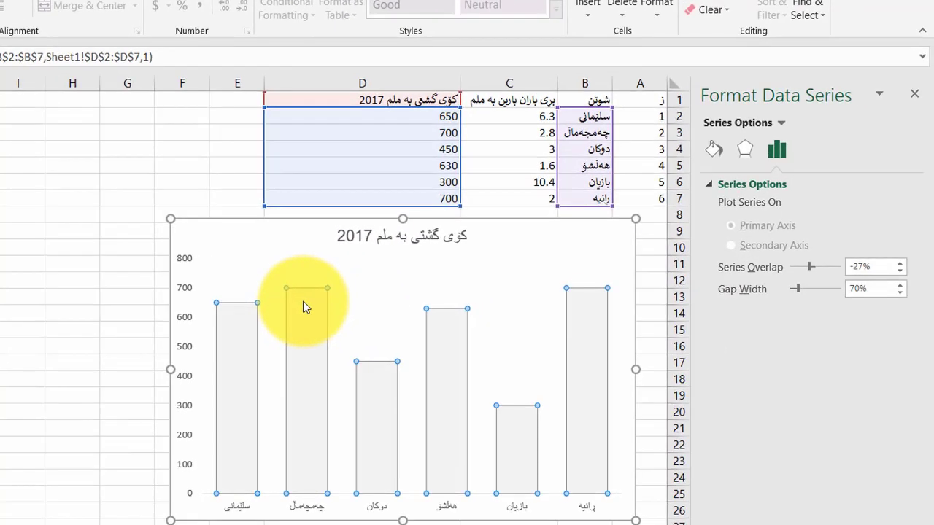
{"action": "left_click", "coordinate": [714, 148]}
{"action": "left_click", "coordinate": [897, 379]}
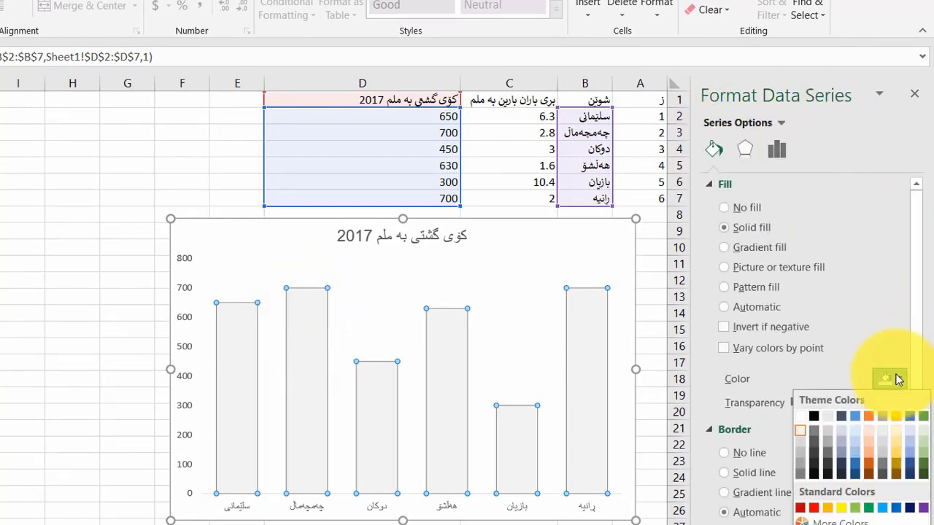
{"action": "left_click", "coordinate": [800, 443]}
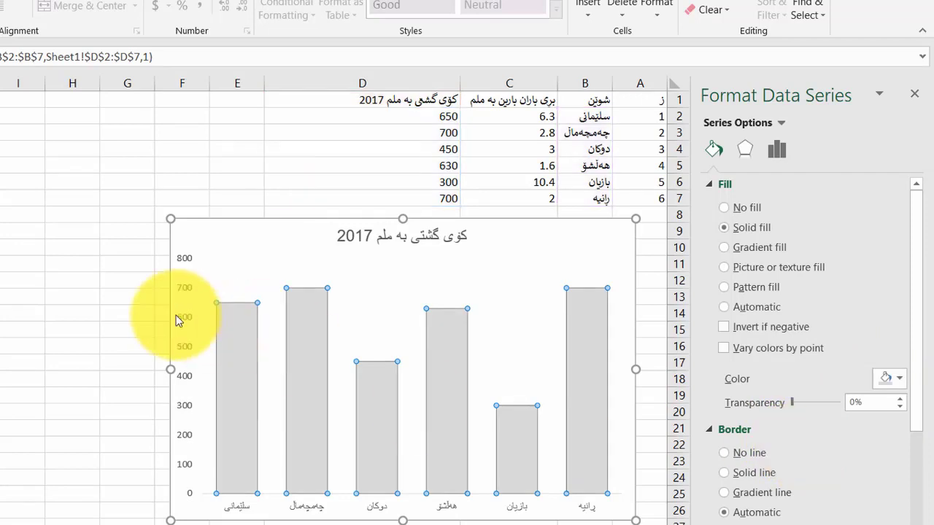
{"action": "left_click", "coordinate": [110, 294]}
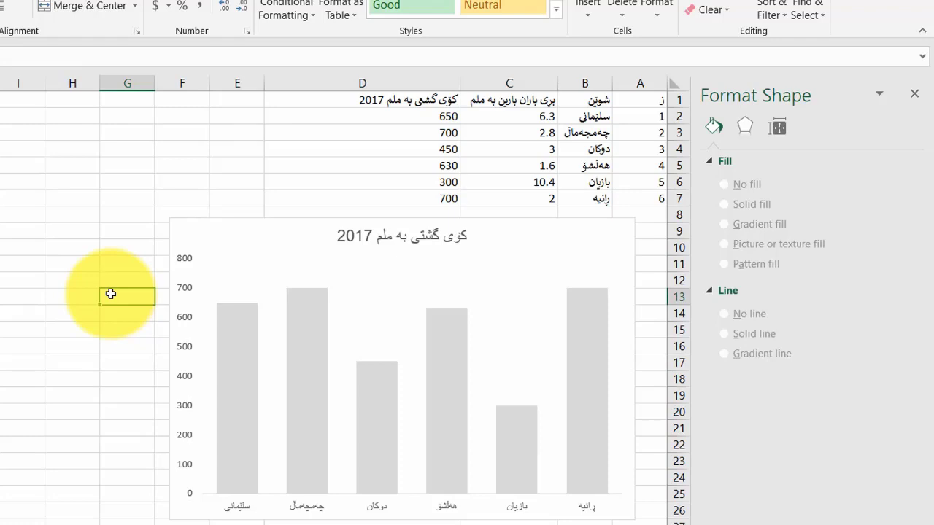
{"action": "left_click", "coordinate": [588, 469]}
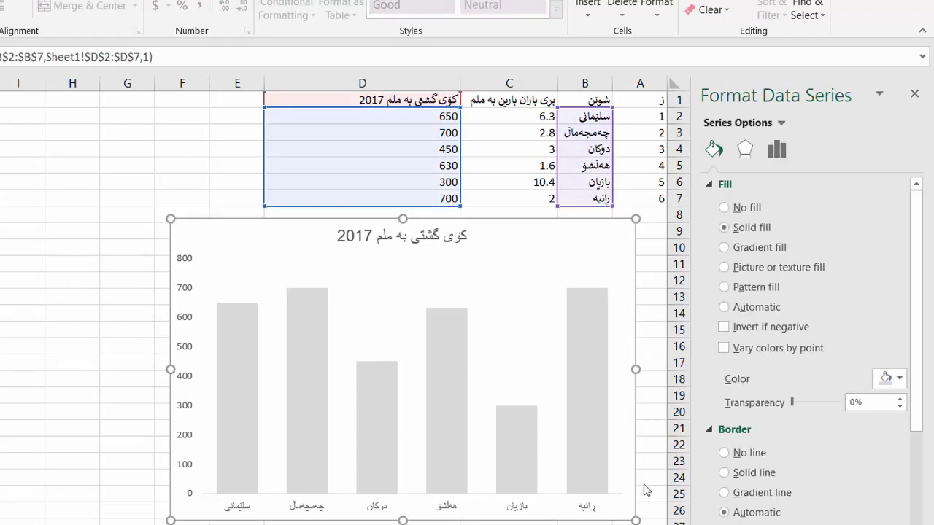
{"action": "left_click", "coordinate": [315, 317]}
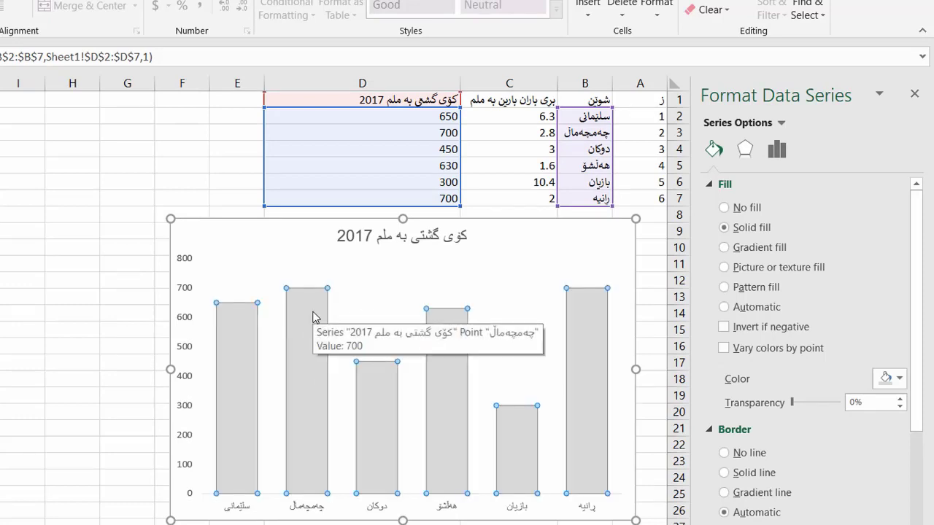
Add value labels (650, 700, 450, 630, 300, 700) to the bars and select them
{"action": "right_click", "coordinate": [314, 316]}
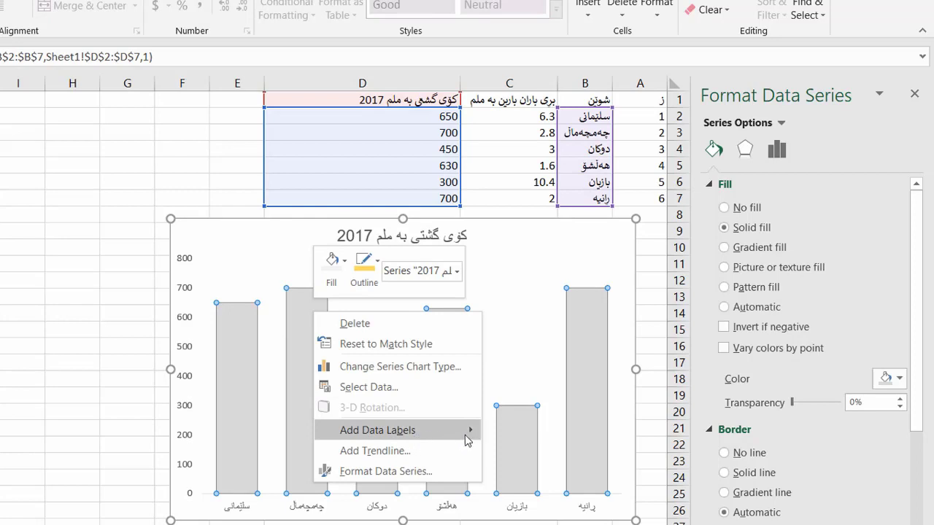
{"action": "mouse_move", "coordinate": [398, 431]}
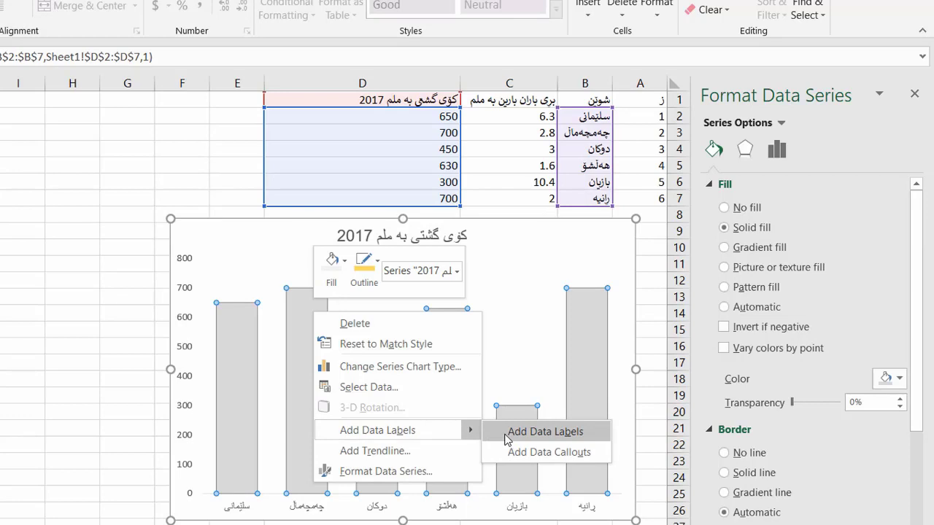
{"action": "left_click", "coordinate": [544, 431]}
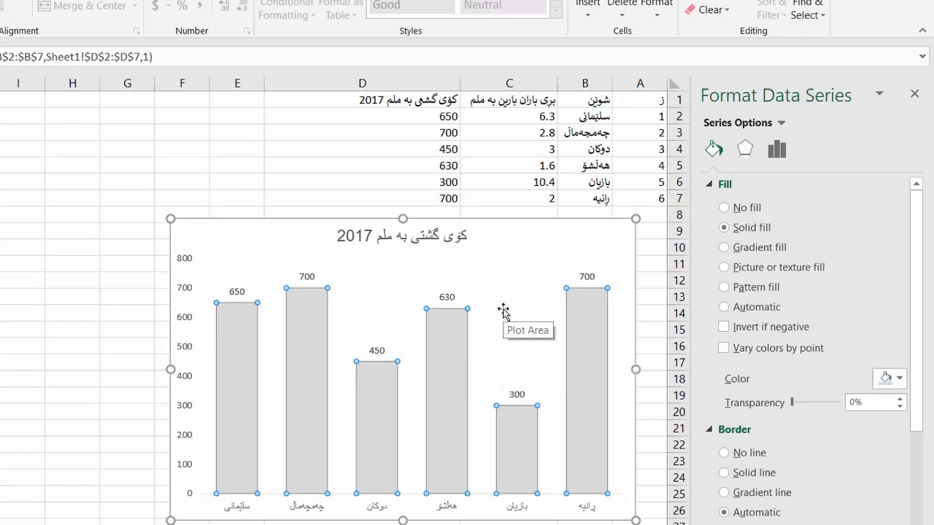
{"action": "left_click", "coordinate": [447, 297]}
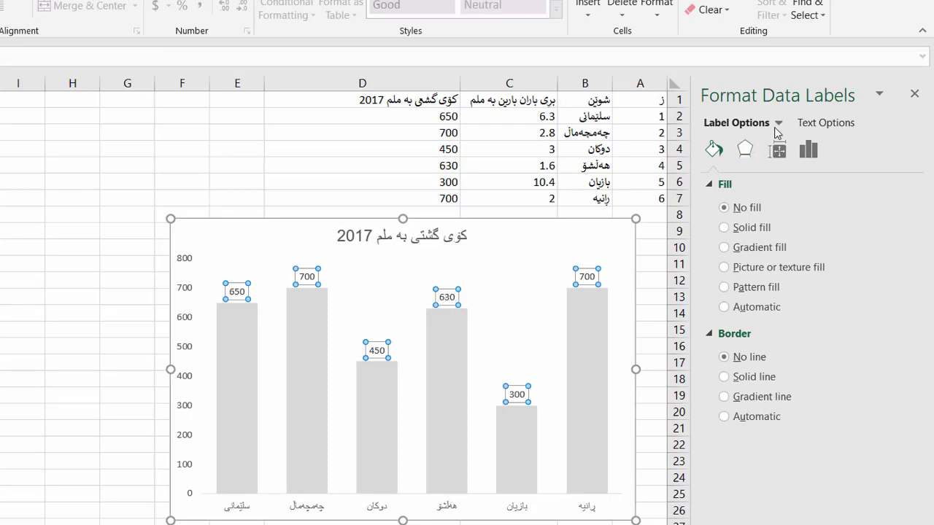
Turn off leader lines for the data labels and set their position to Inside End
{"action": "left_click", "coordinate": [777, 124]}
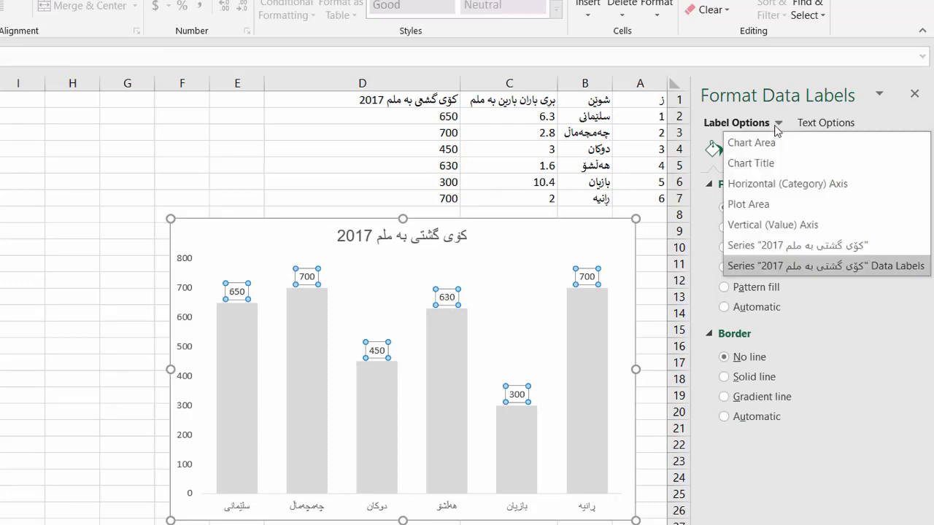
{"action": "left_click", "coordinate": [833, 268]}
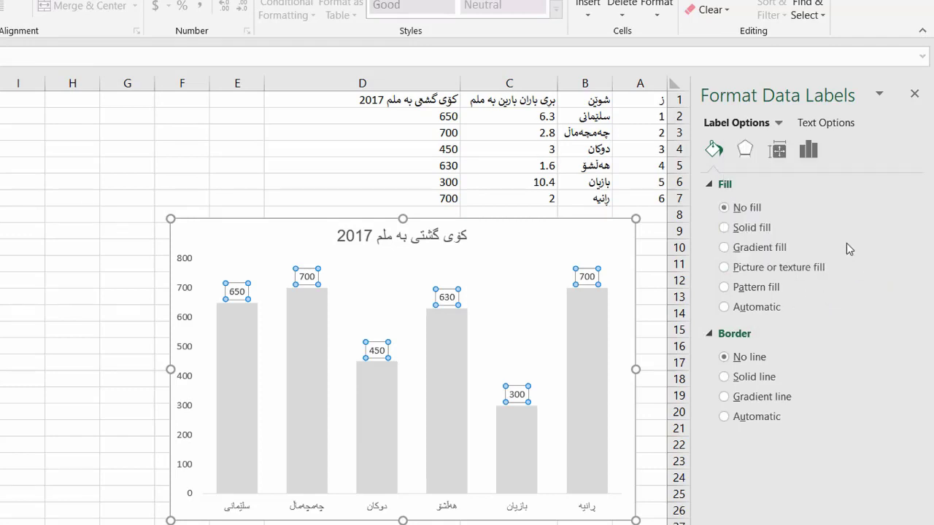
{"action": "left_click", "coordinate": [811, 157]}
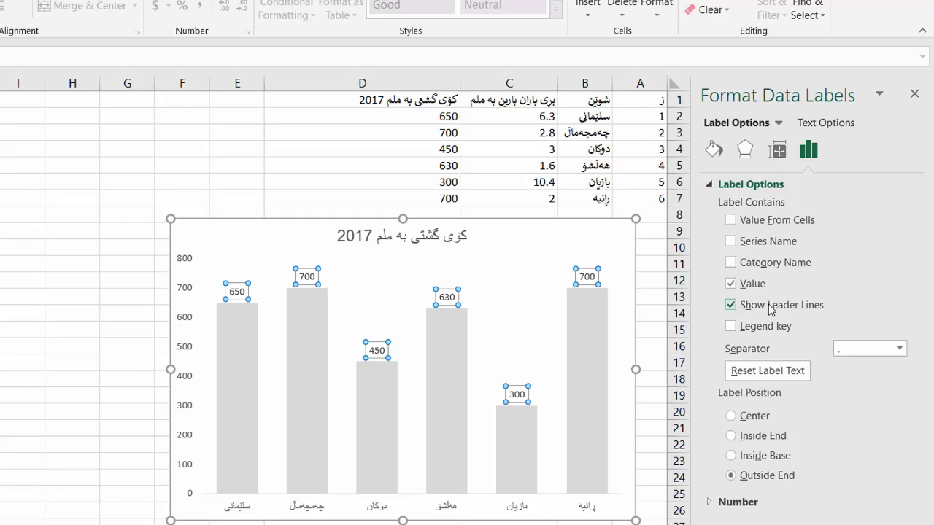
{"action": "left_click", "coordinate": [731, 306]}
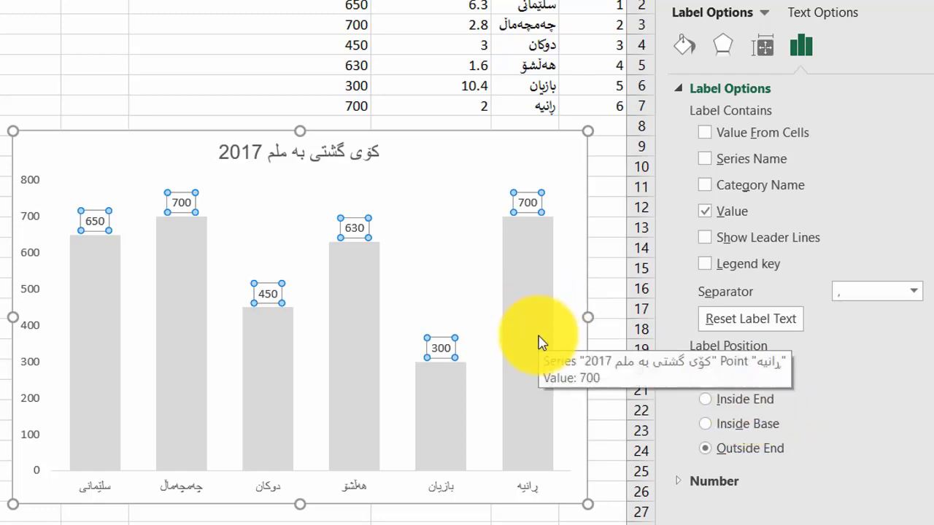
{"action": "left_click", "coordinate": [744, 401]}
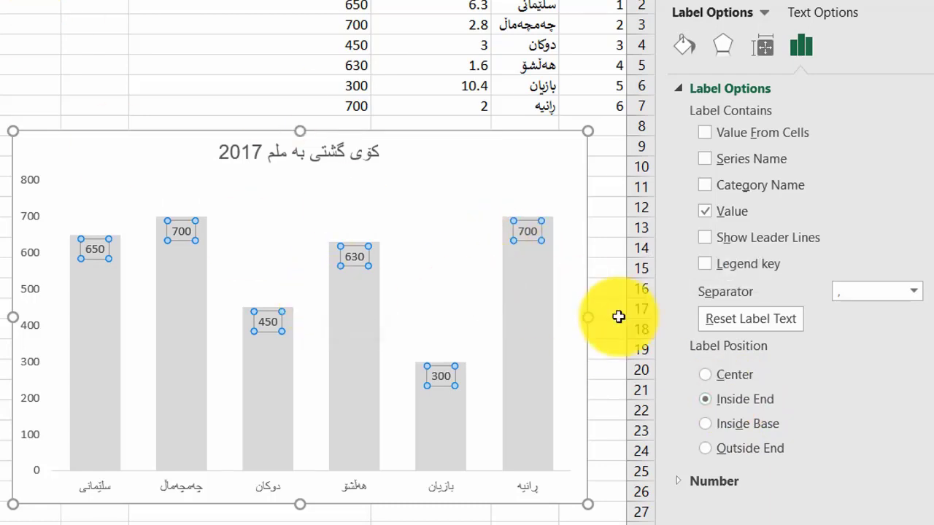
{"action": "left_click", "coordinate": [683, 45]}
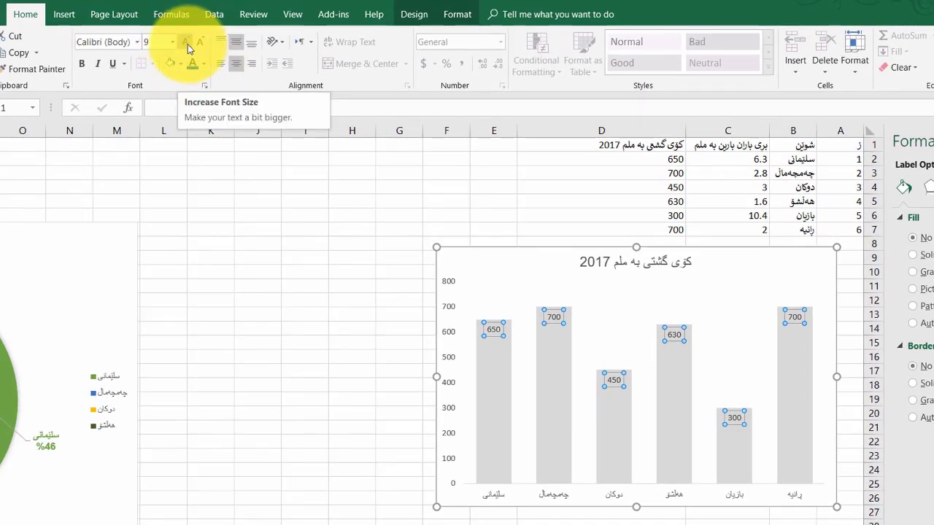
Make the value labels 16 pt, bold and dark-coloured
{"action": "left_click", "coordinate": [188, 44]}
{"action": "left_click", "coordinate": [187, 43]}
{"action": "left_click", "coordinate": [187, 44]}
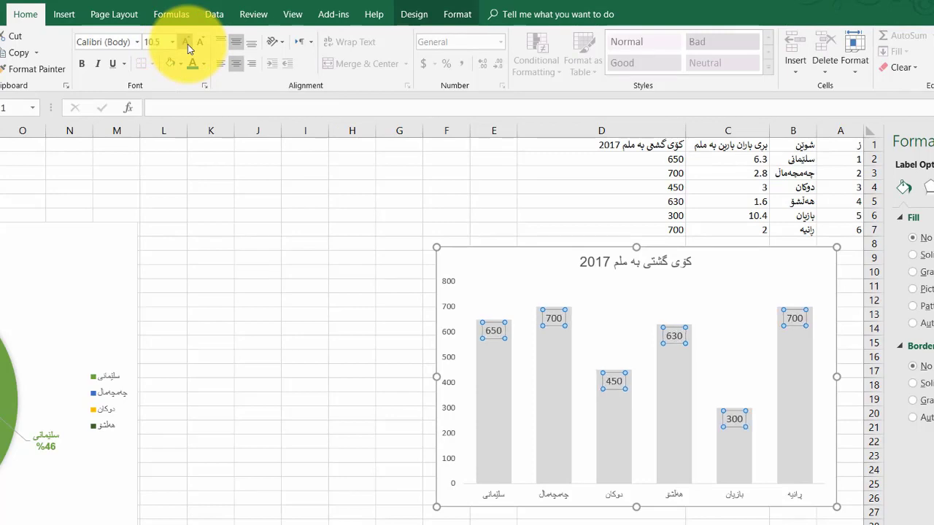
{"action": "left_click", "coordinate": [187, 43]}
{"action": "left_click", "coordinate": [188, 44]}
{"action": "left_click", "coordinate": [187, 44]}
{"action": "left_click", "coordinate": [187, 44]}
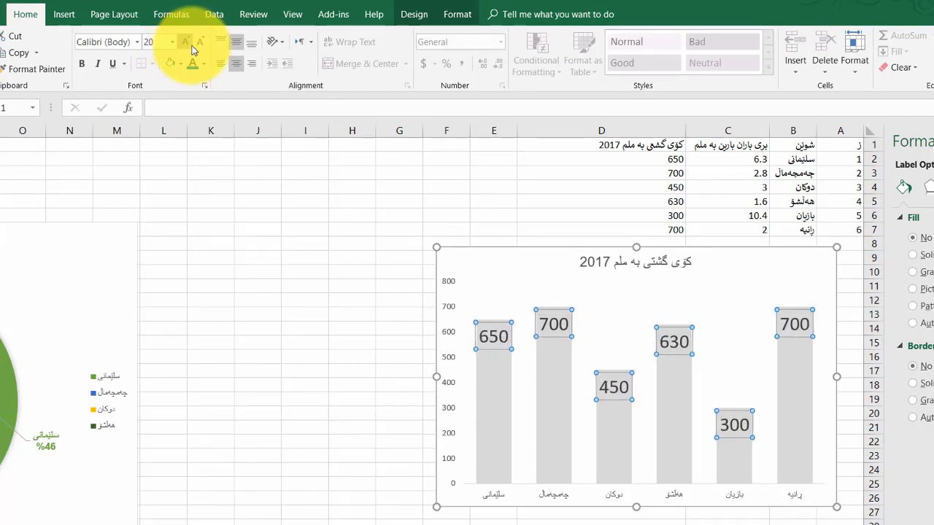
{"action": "left_click", "coordinate": [202, 47]}
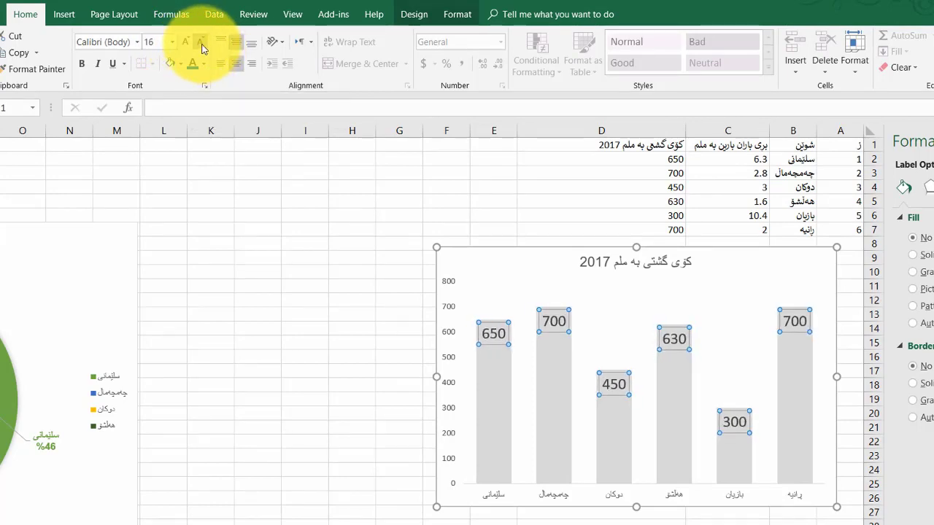
{"action": "left_click", "coordinate": [84, 64]}
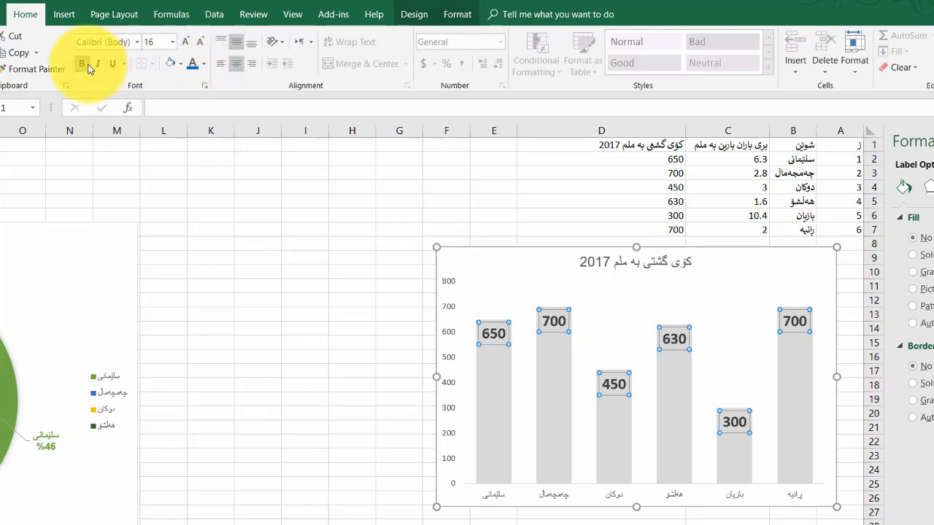
{"action": "left_click", "coordinate": [204, 65]}
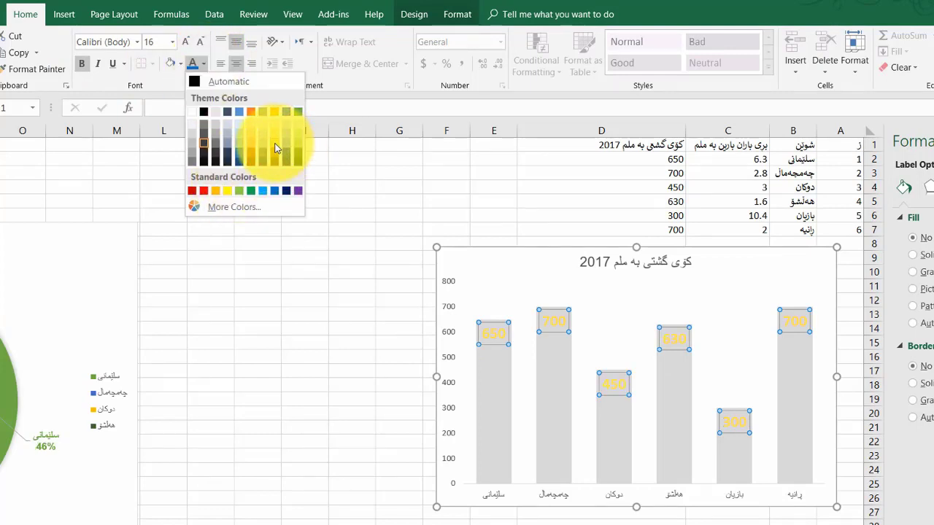
{"action": "left_click", "coordinate": [210, 165]}
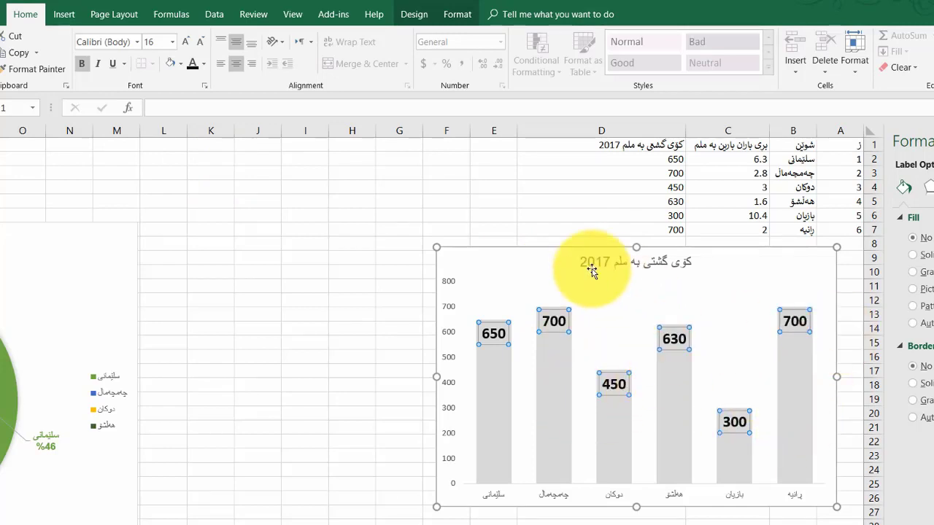
{"action": "left_click", "coordinate": [548, 405]}
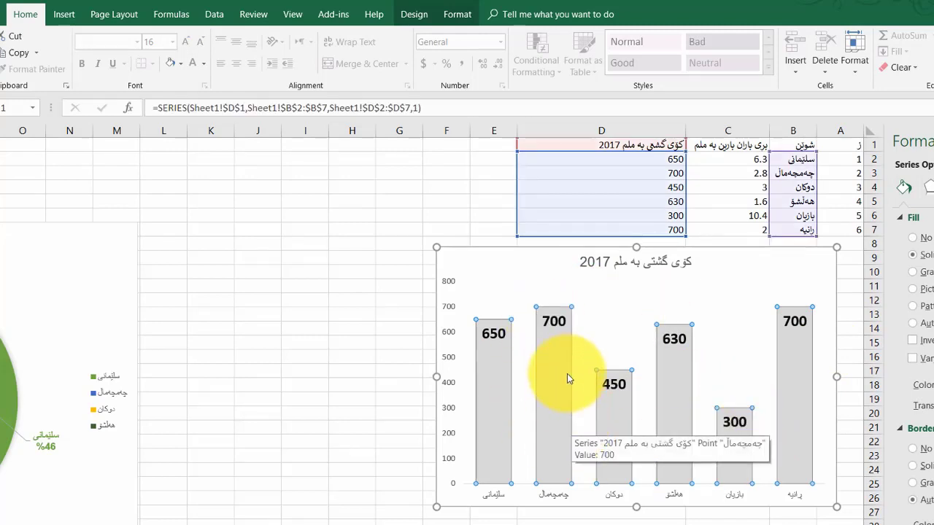
Fill only the second bar (700) with blue, leaving the other five grey
{"action": "left_click", "coordinate": [553, 400]}
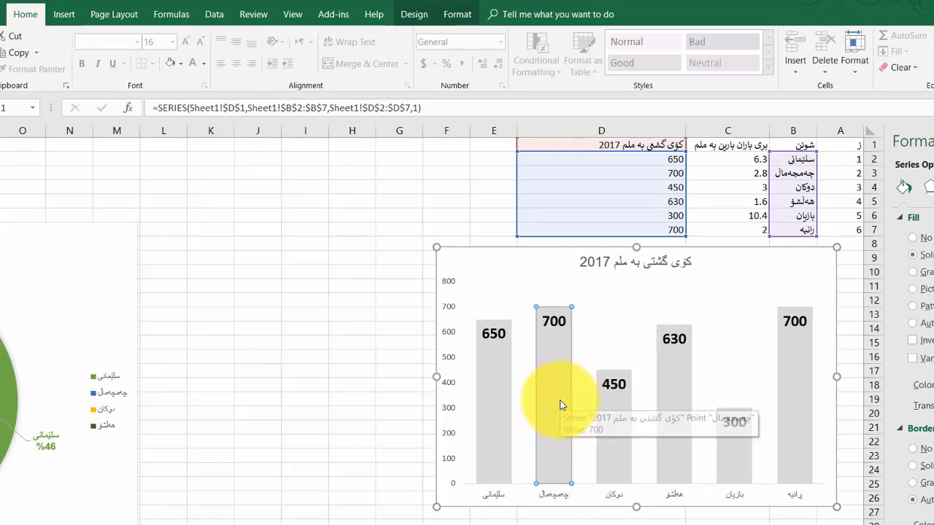
{"action": "left_click", "coordinate": [181, 64]}
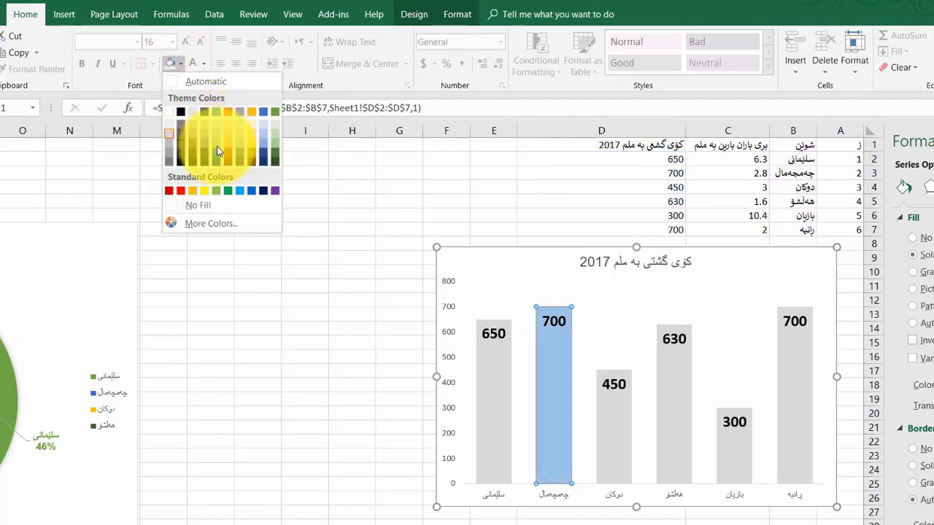
{"action": "left_click", "coordinate": [240, 190]}
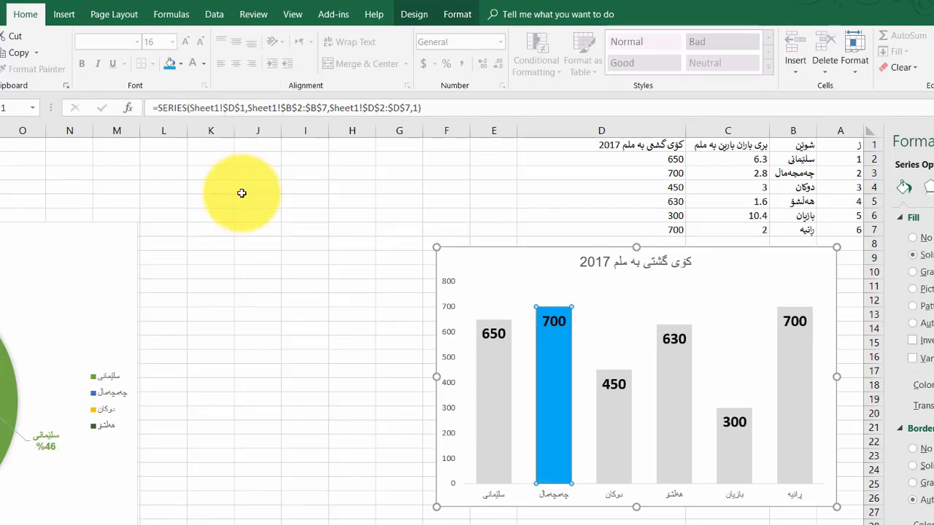
{"action": "left_click", "coordinate": [301, 329]}
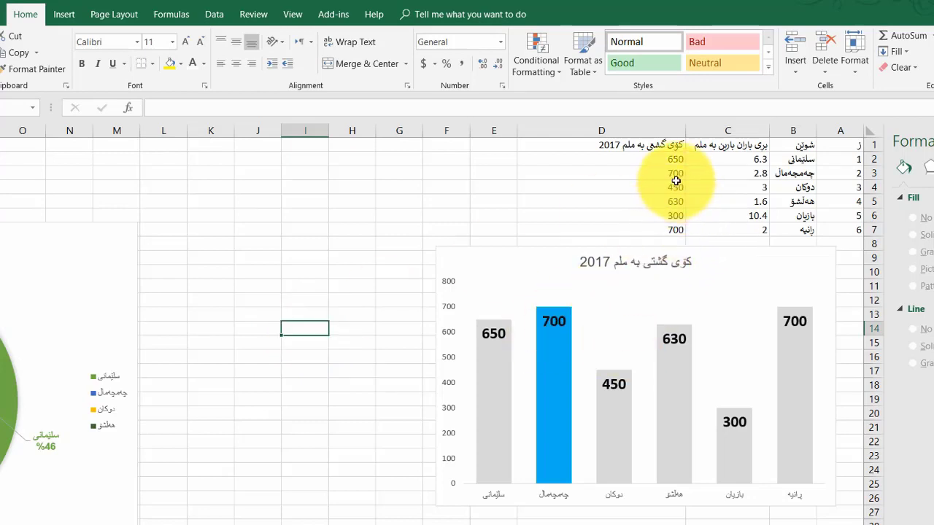
Change the 700 value in D3 to 430
{"action": "left_click", "coordinate": [675, 175]}
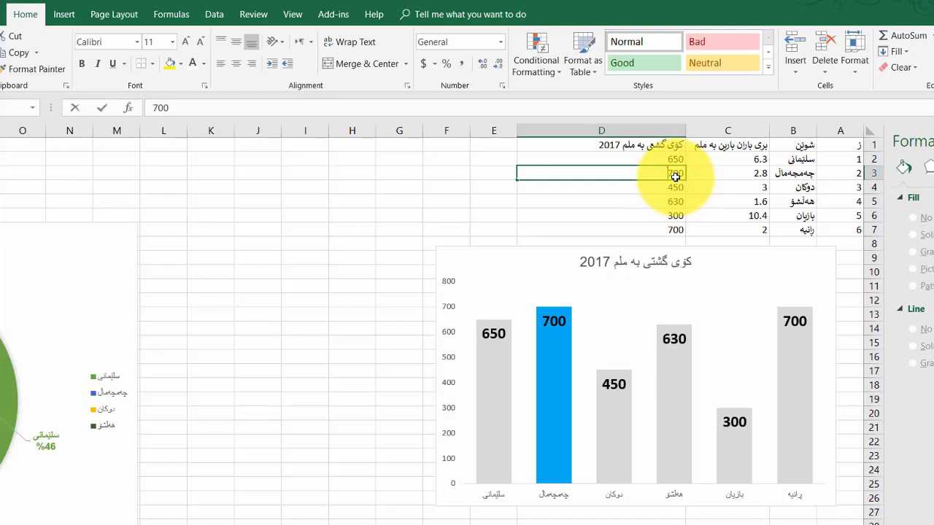
{"action": "type", "text": "430"}
{"action": "key", "text": "Return"}
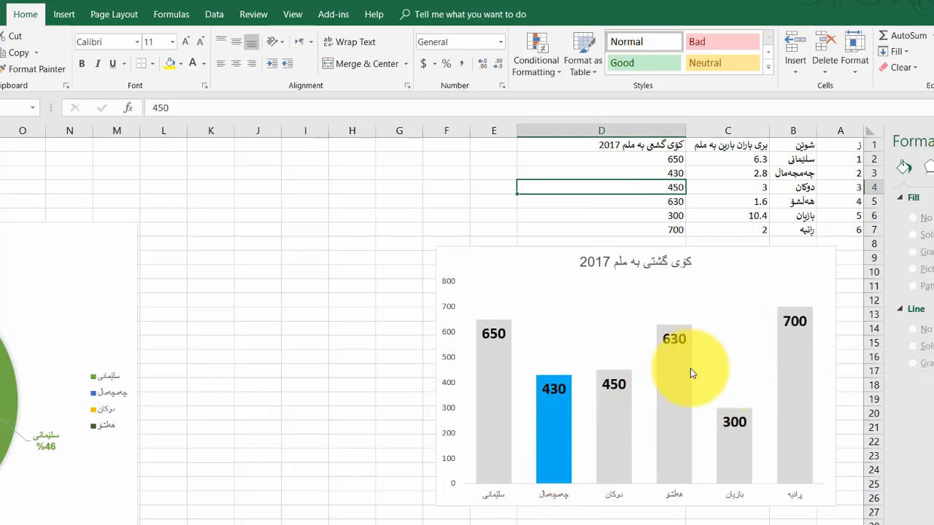
{"action": "mouse_move", "coordinate": [674, 394]}
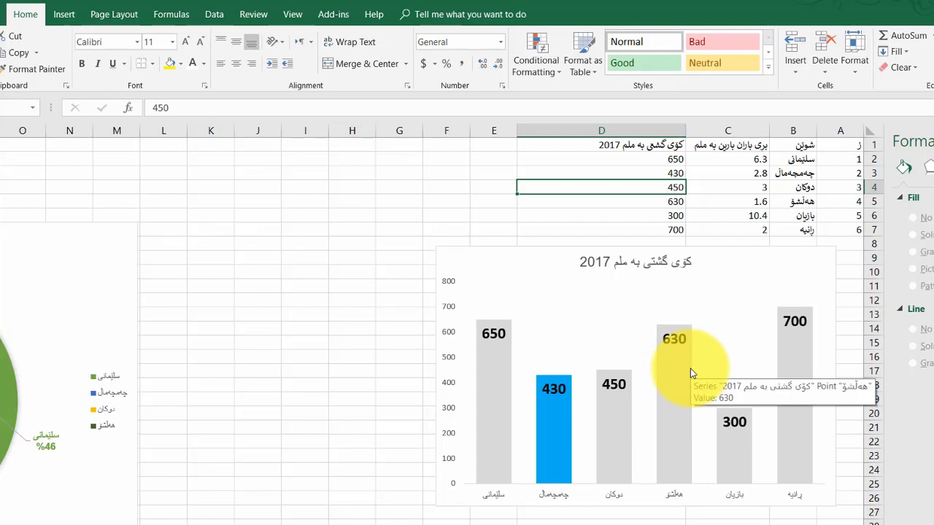
Recolour the single 430 bar grey so all six bars match
{"action": "left_click", "coordinate": [558, 426]}
{"action": "left_click", "coordinate": [558, 427]}
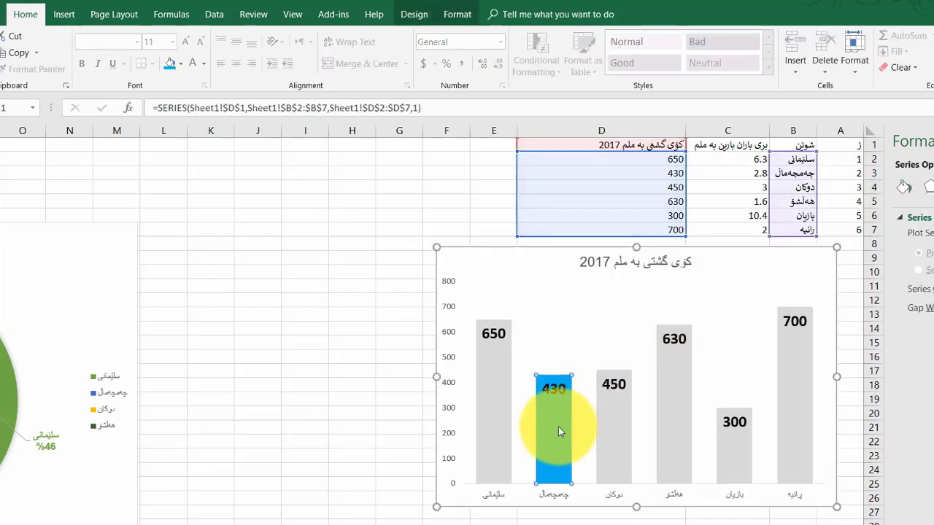
{"action": "left_click", "coordinate": [183, 64]}
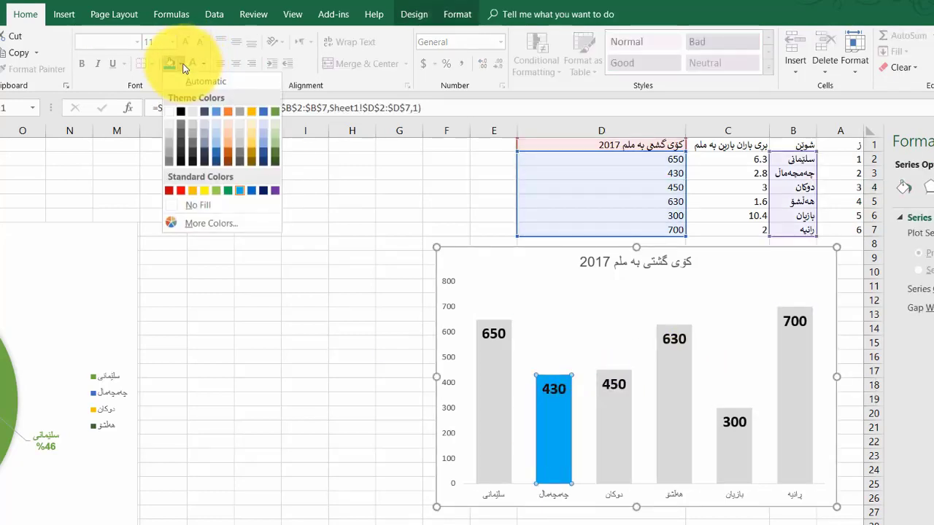
{"action": "left_click", "coordinate": [169, 132]}
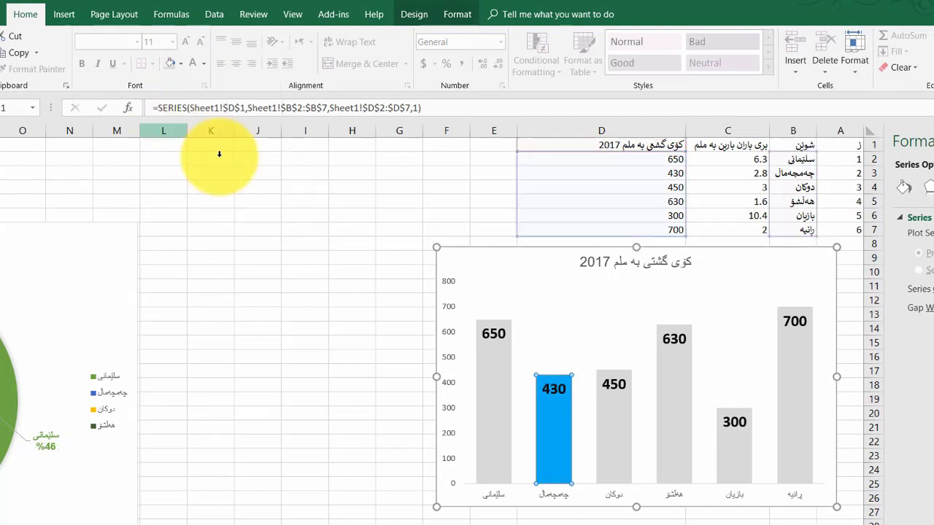
{"action": "left_click", "coordinate": [291, 230]}
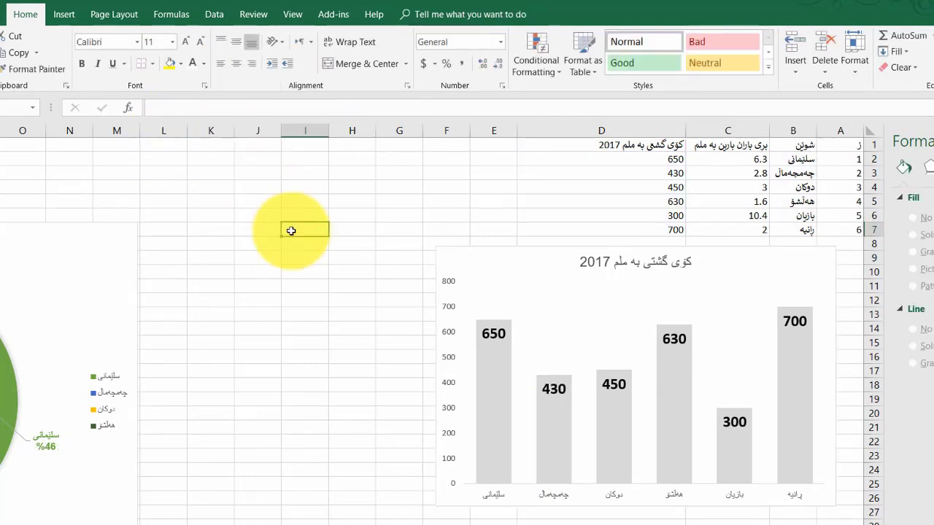
Enter the heading 'بەرزترین ئاستی باران بارین' in E1
{"action": "left_click", "coordinate": [506, 144]}
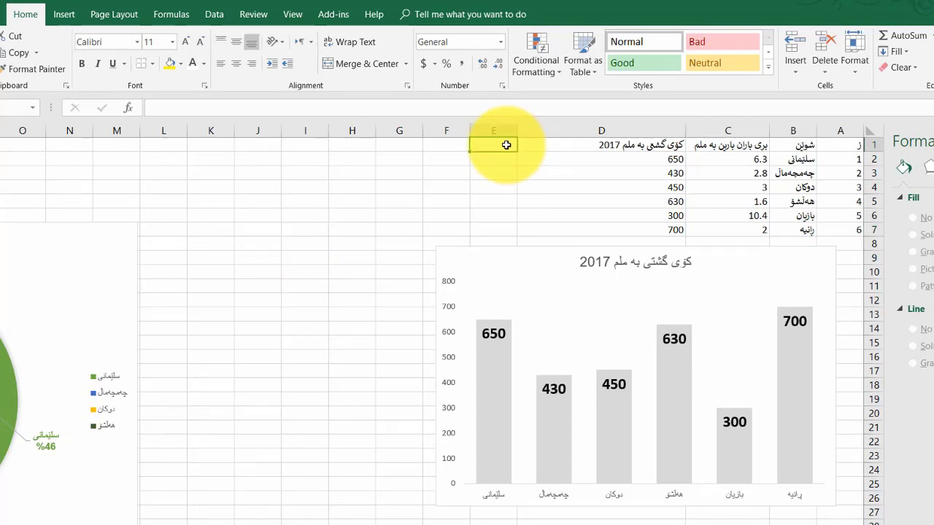
{"action": "type", "text": "ب"}
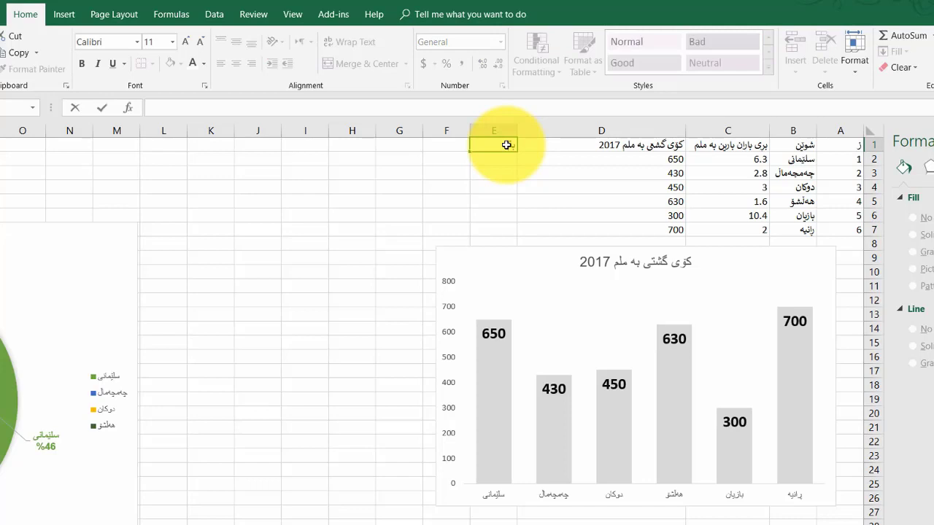
{"action": "type", "text": "ەرزترین ئ"}
{"action": "type", "text": "استی ب"}
{"action": "type", "text": "اران"}
{"action": "type", "text": " بارین"}
{"action": "key", "text": "Return"}
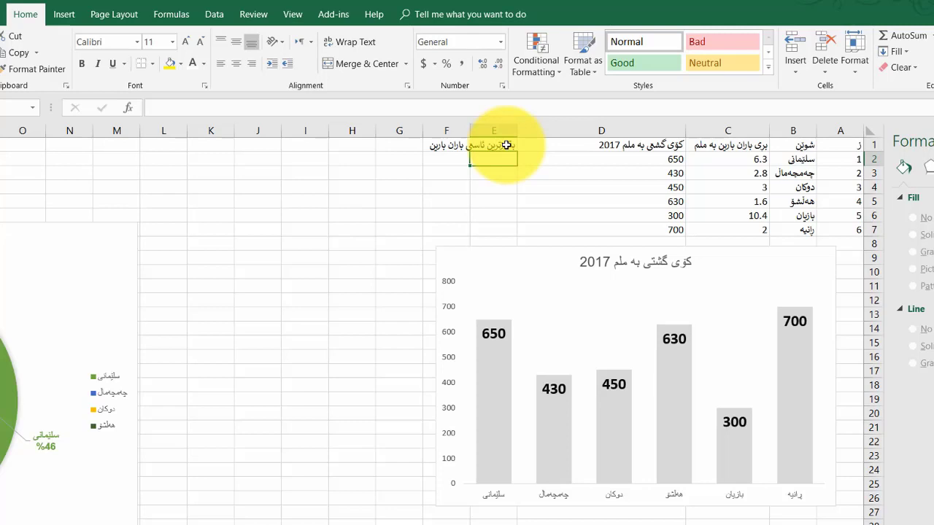
Test =MAX(D2:D7) in E2, which returns the maximum 700
{"action": "type", "text": "="}
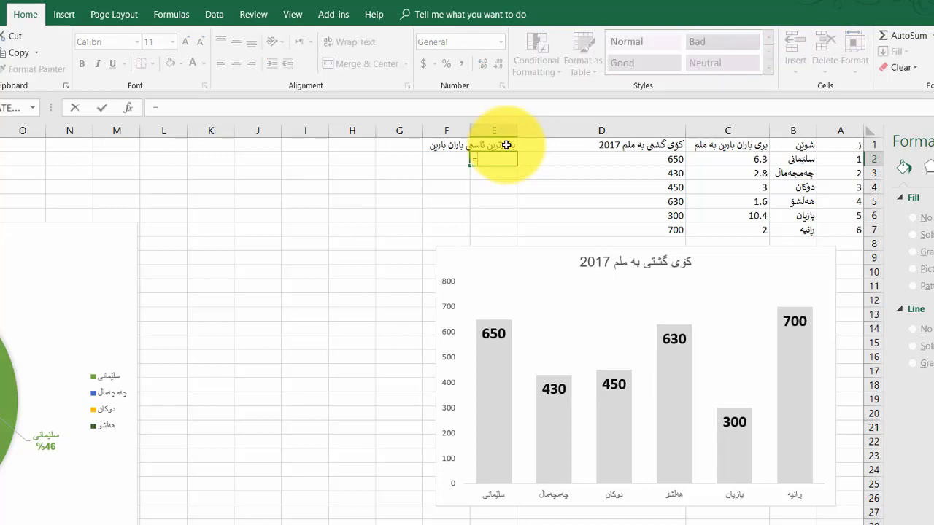
{"action": "type", "text": "max"}
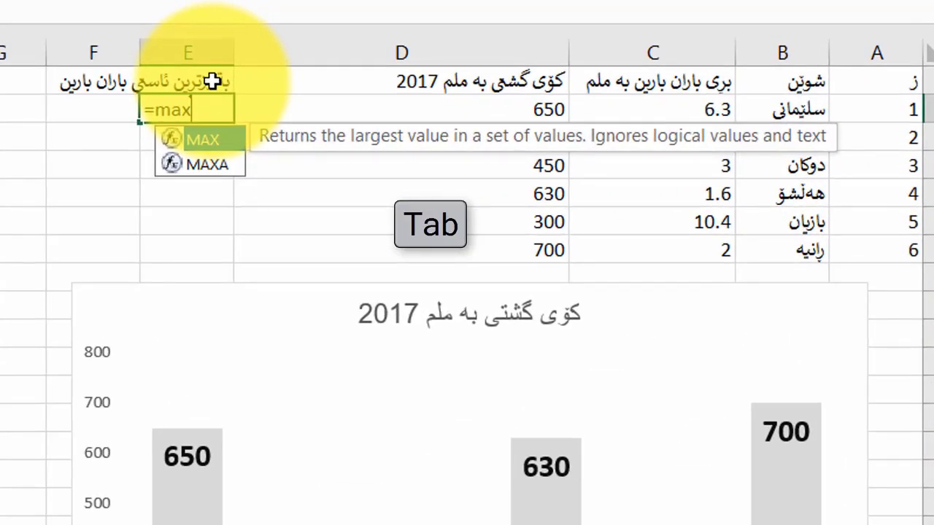
{"action": "key", "text": "Tab"}
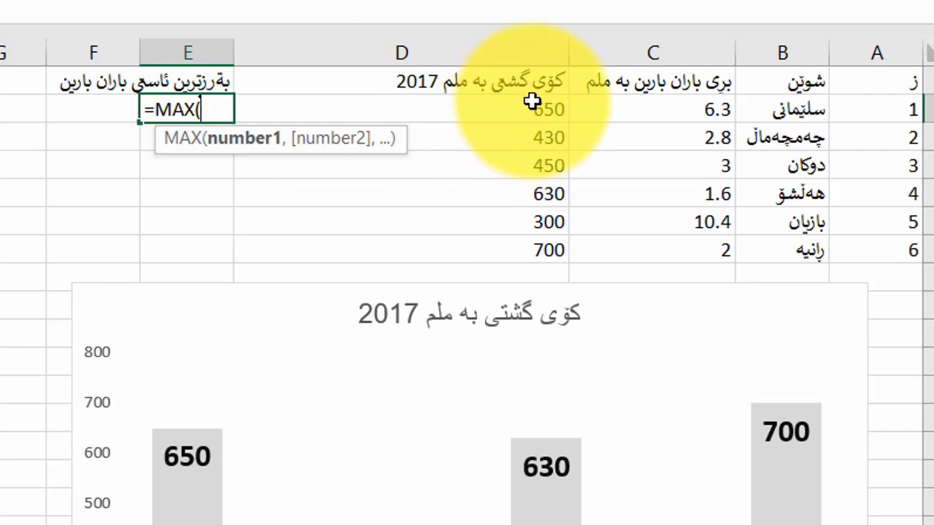
{"action": "left_click_drag", "start_coordinate": [532, 101], "coordinate": [516, 241]}
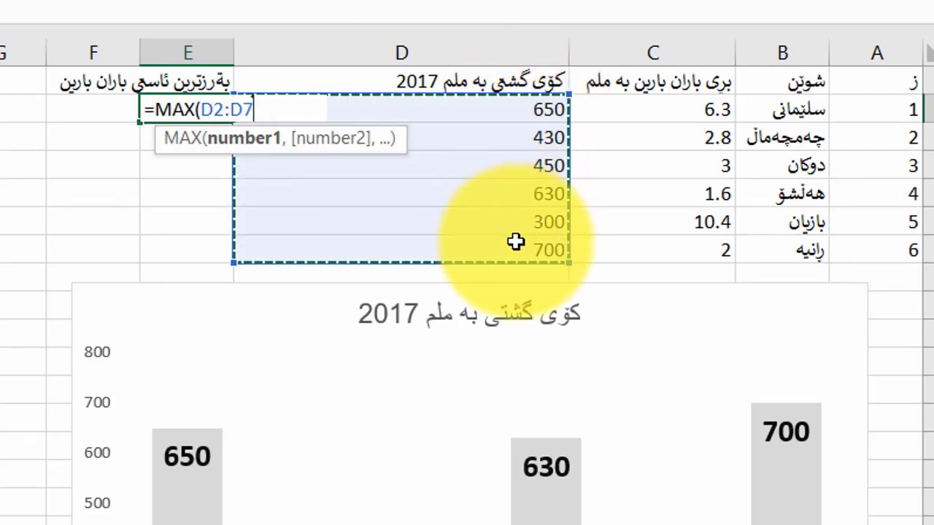
{"action": "type", "text": ")"}
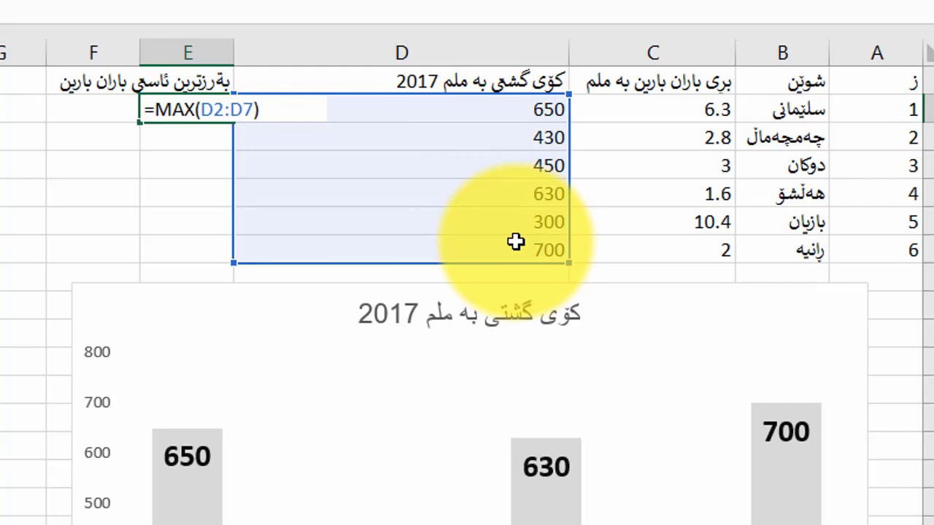
{"action": "key", "text": "Return"}
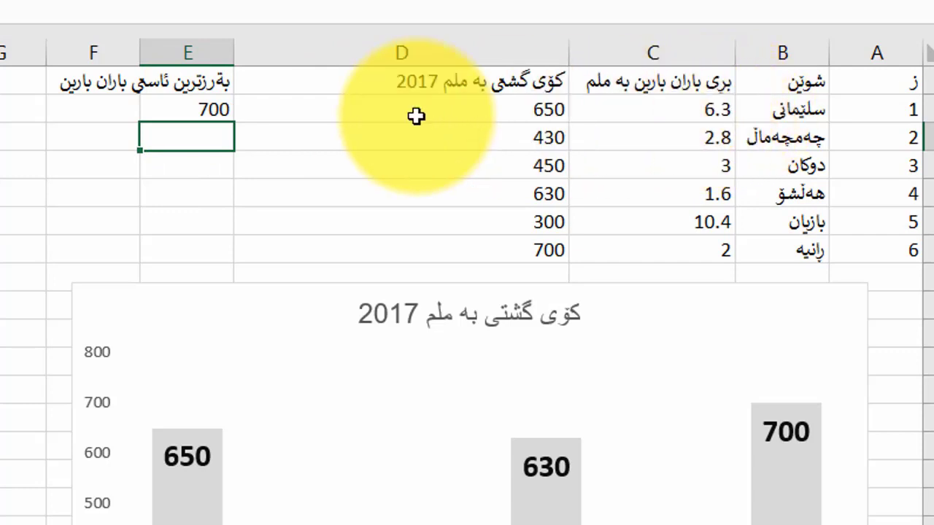
{"action": "left_click", "coordinate": [213, 111]}
{"action": "left_click", "coordinate": [468, 239]}
{"action": "type", "text": "440"}
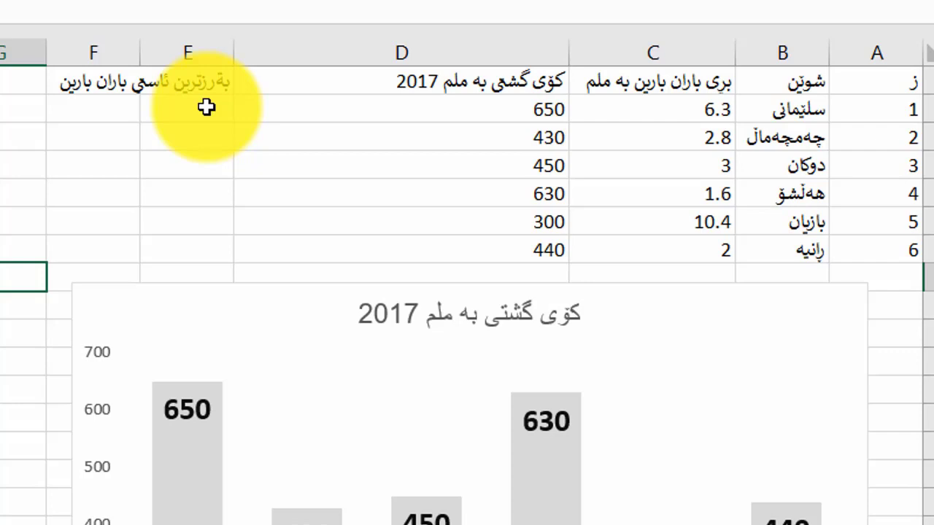
Enter =IF(D2=MAX(D2:D7),D2,0) in E2, returning 650
{"action": "left_click", "coordinate": [207, 107]}
{"action": "type", "text": "="}
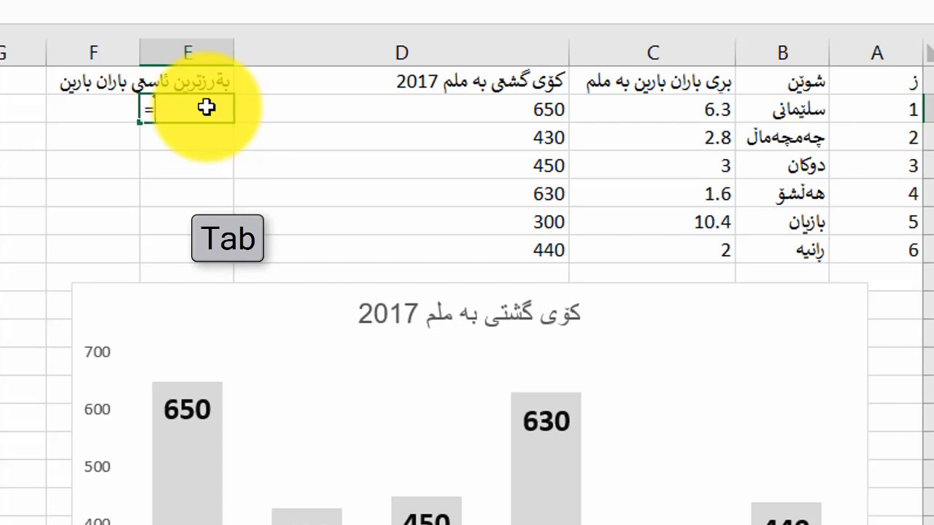
{"action": "type", "text": "if"}
{"action": "key", "text": "Tab"}
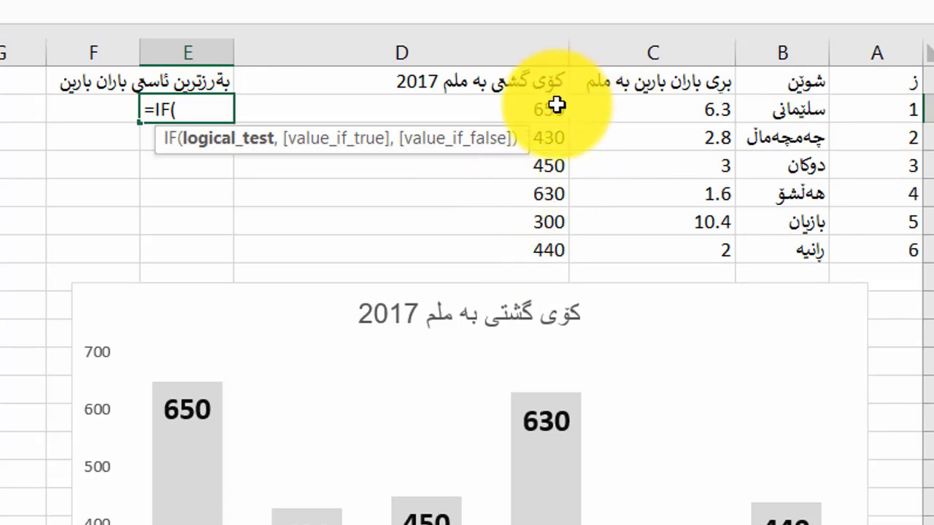
{"action": "left_click", "coordinate": [521, 110]}
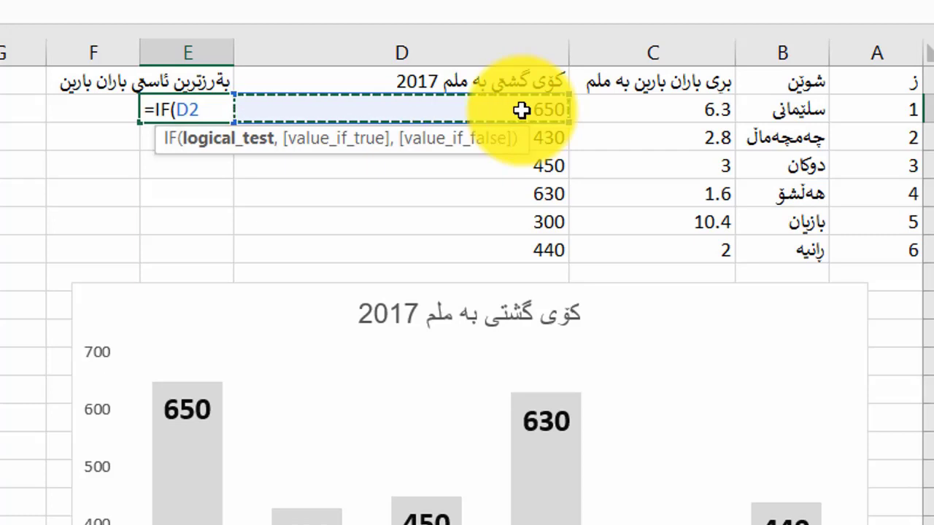
{"action": "type", "text": "="}
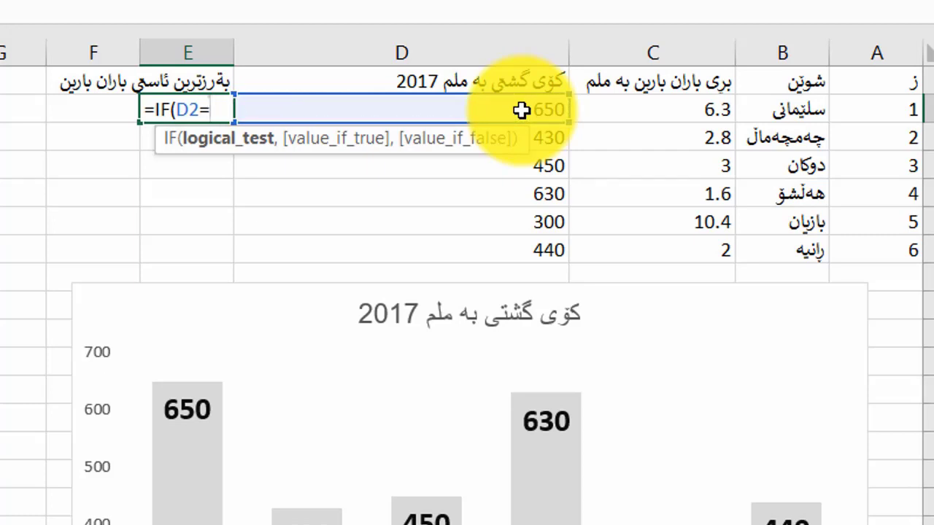
{"action": "type", "text": "max"}
{"action": "key", "text": "Tab"}
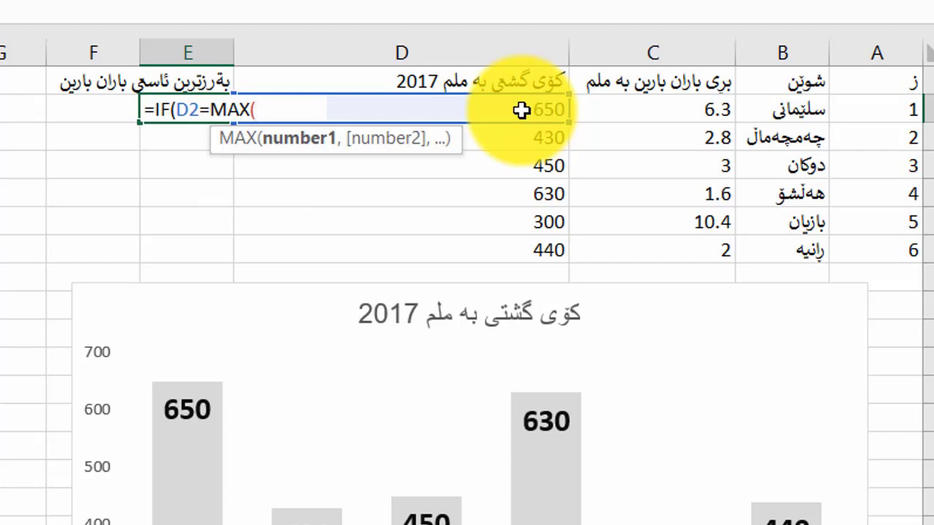
{"action": "left_click_drag", "start_coordinate": [542, 108], "coordinate": [528, 249]}
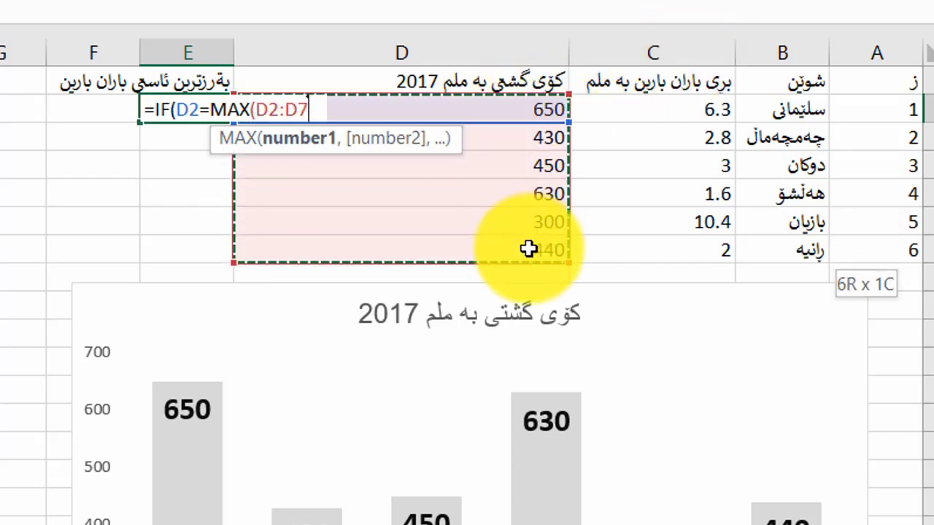
{"action": "type", "text": ")"}
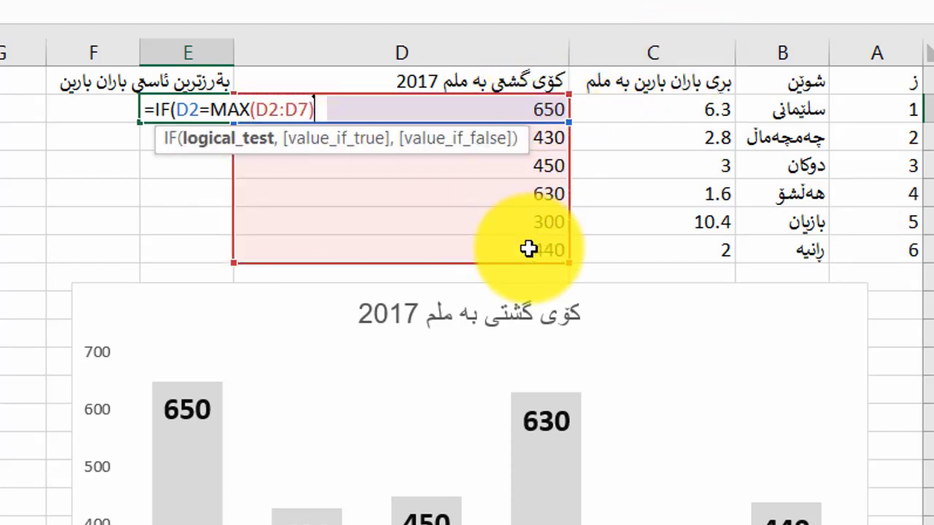
{"action": "type", "text": ","}
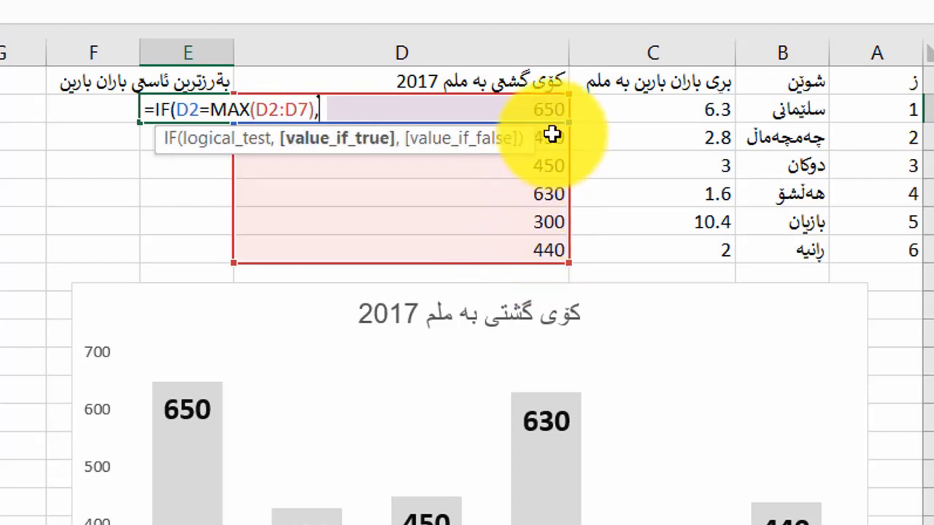
{"action": "left_click", "coordinate": [553, 113]}
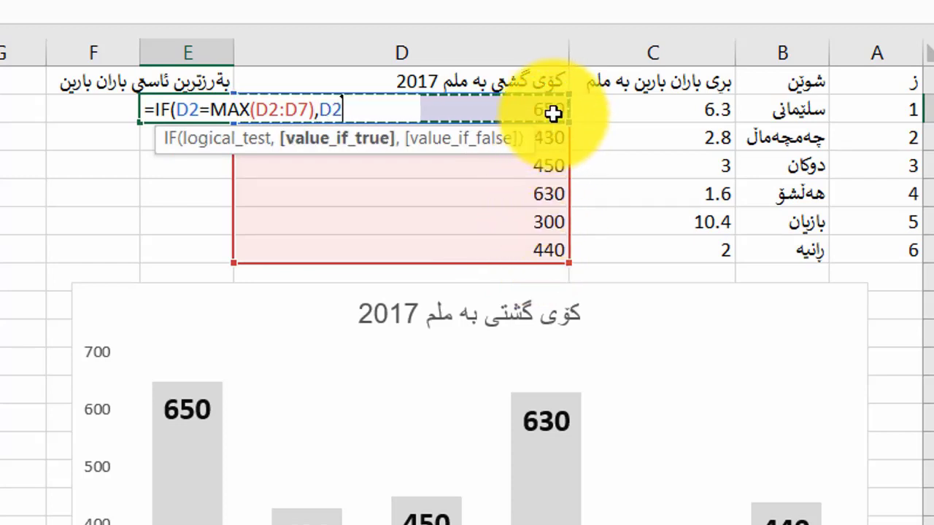
{"action": "type", "text": ",0"}
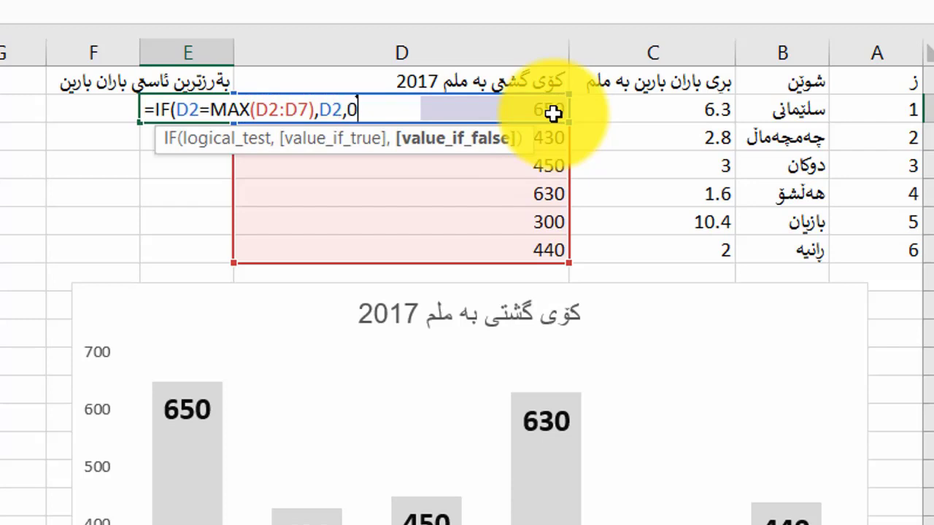
{"action": "type", "text": ")"}
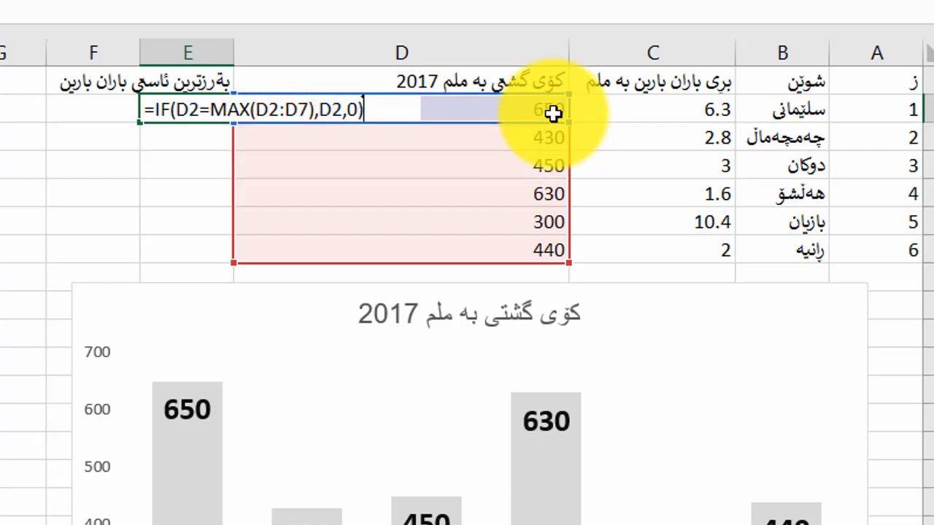
{"action": "key", "text": "Return"}
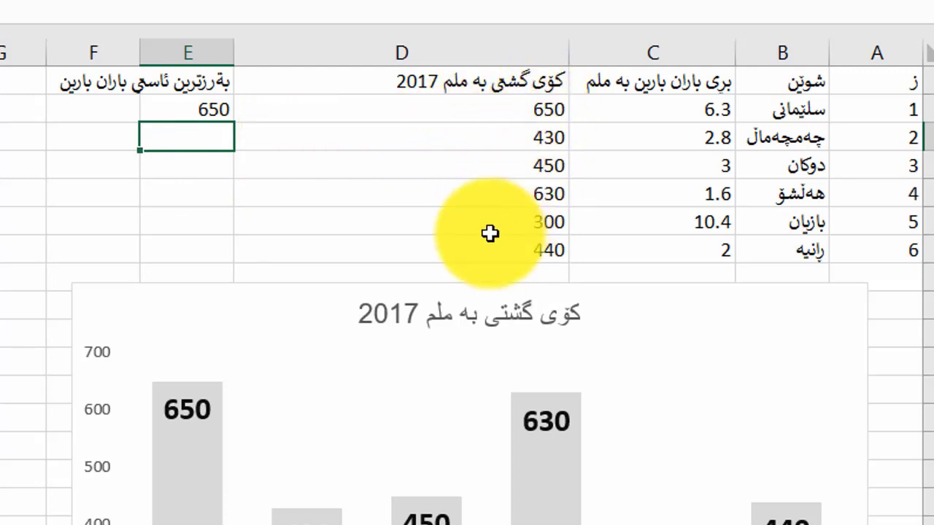
Change the 300 value in D6 to 700
{"action": "left_click", "coordinate": [537, 219]}
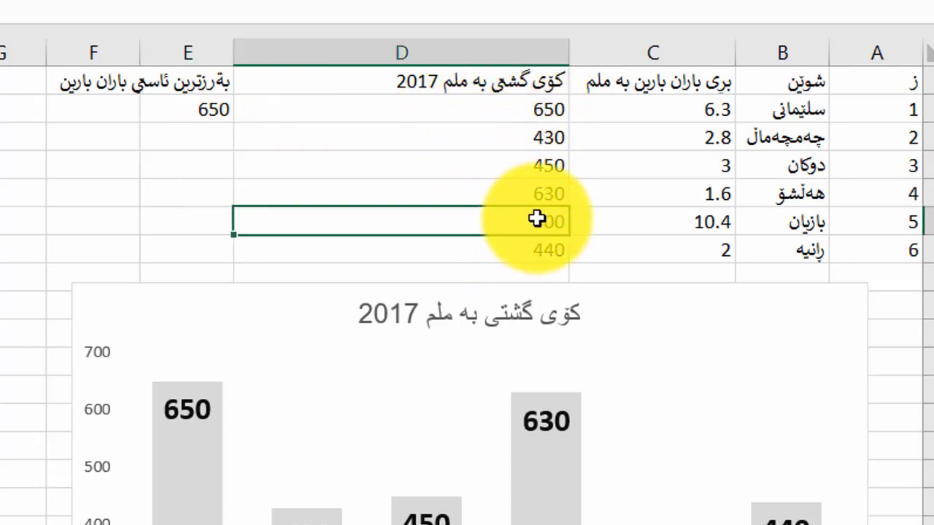
{"action": "type", "text": "700"}
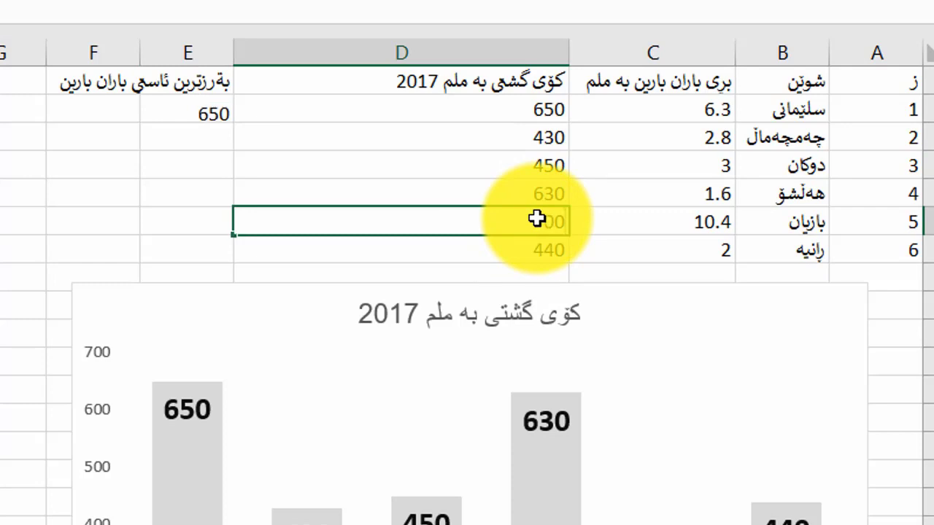
{"action": "key", "text": "Return"}
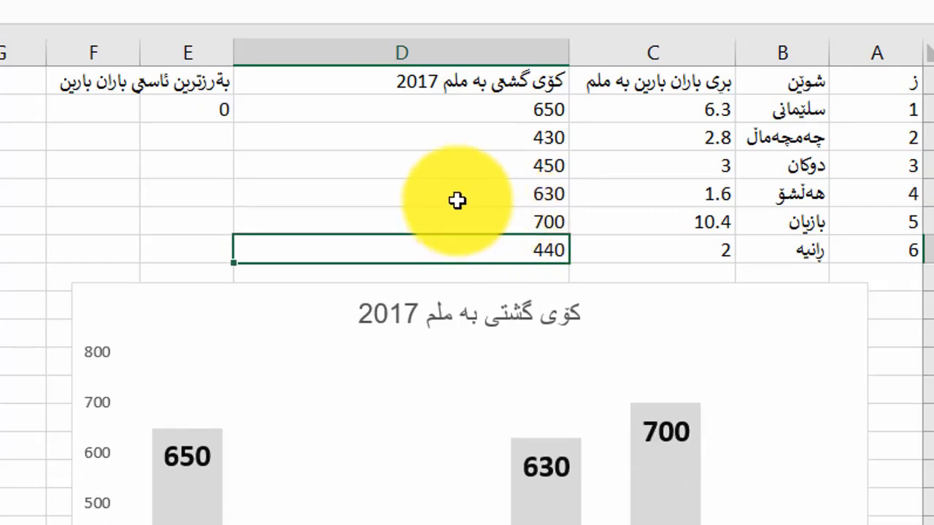
Fill the E2 helper formula down to E7, giving 0, 0, 0, 0, 700, 440
{"action": "left_click", "coordinate": [496, 106]}
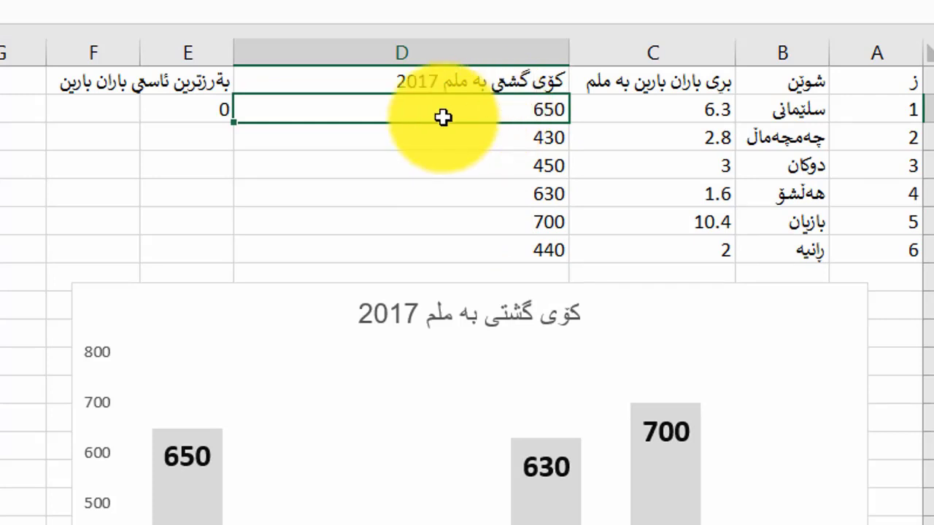
{"action": "left_click", "coordinate": [199, 107]}
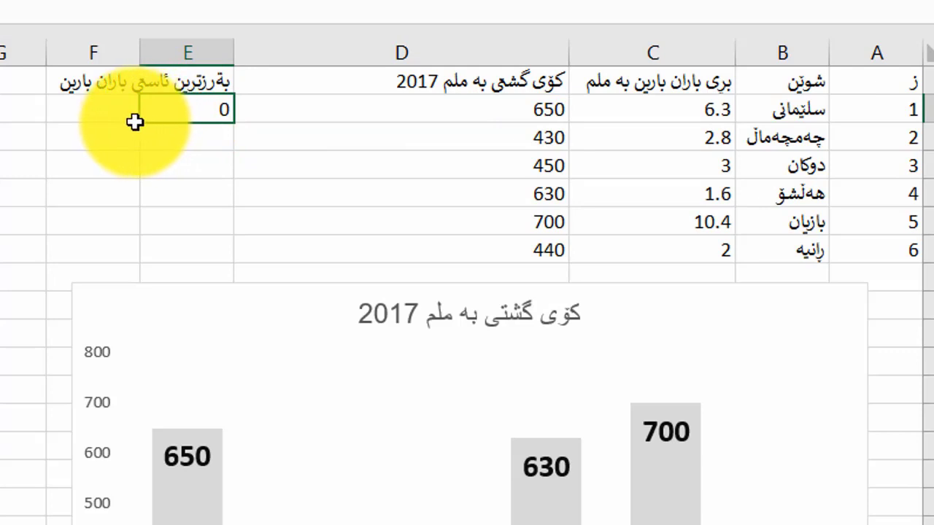
{"action": "left_click_drag", "start_coordinate": [135, 121], "coordinate": [136, 258]}
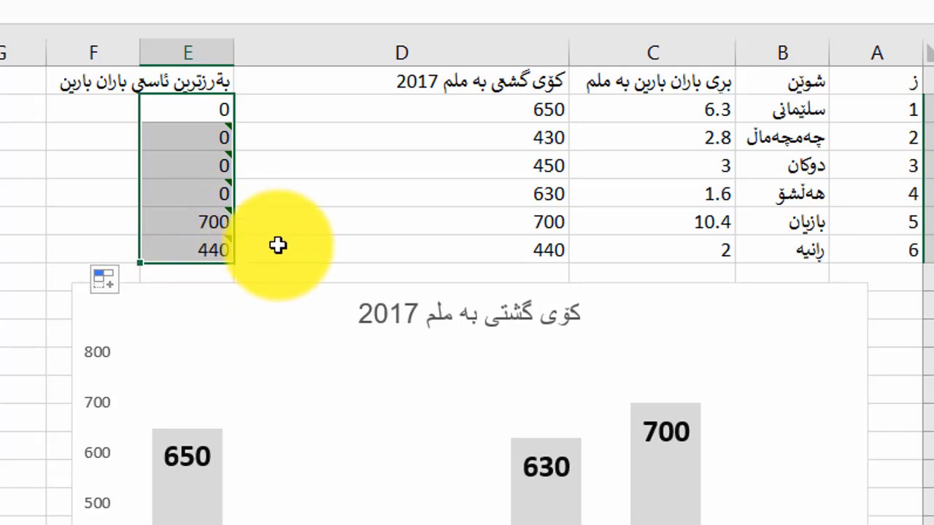
Move the chart below the data, checking E6's helper formula before and after
{"action": "double_click", "coordinate": [210, 224]}
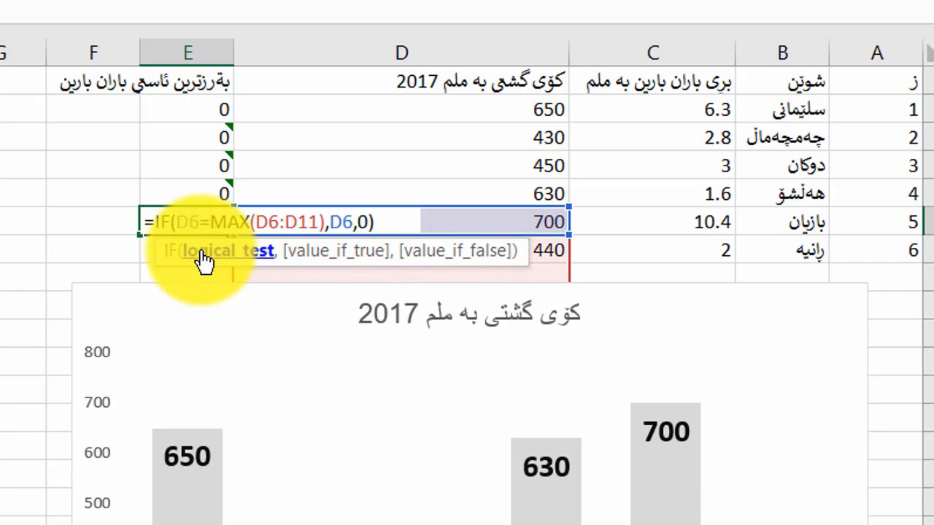
{"action": "key", "text": "ctrl+Return"}
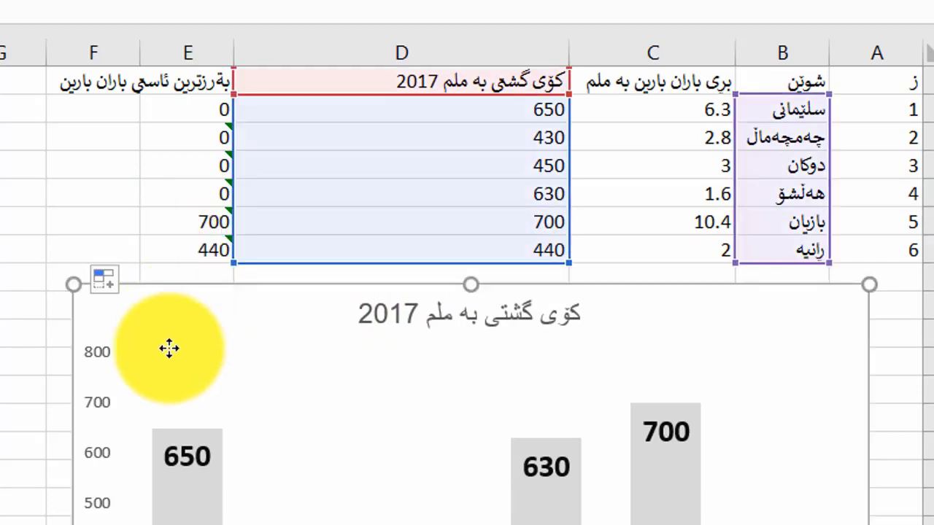
{"action": "left_click_drag", "start_coordinate": [185, 286], "coordinate": [161, 433]}
{"action": "double_click", "coordinate": [205, 218]}
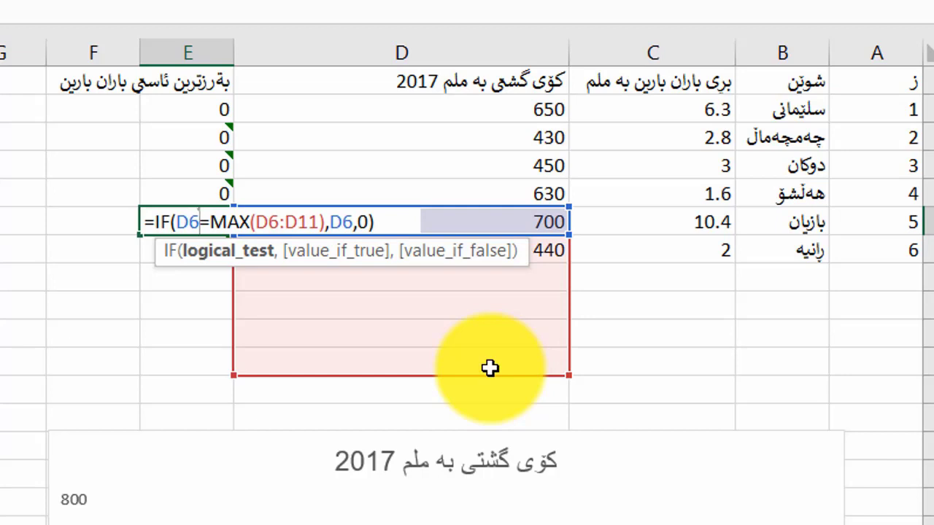
{"action": "key", "text": "ctrl+Return"}
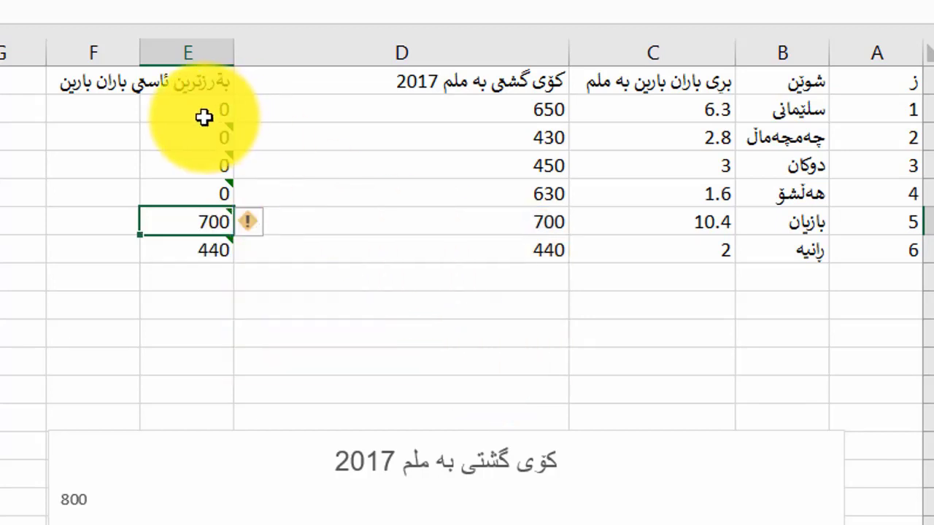
{"action": "left_click", "coordinate": [203, 109]}
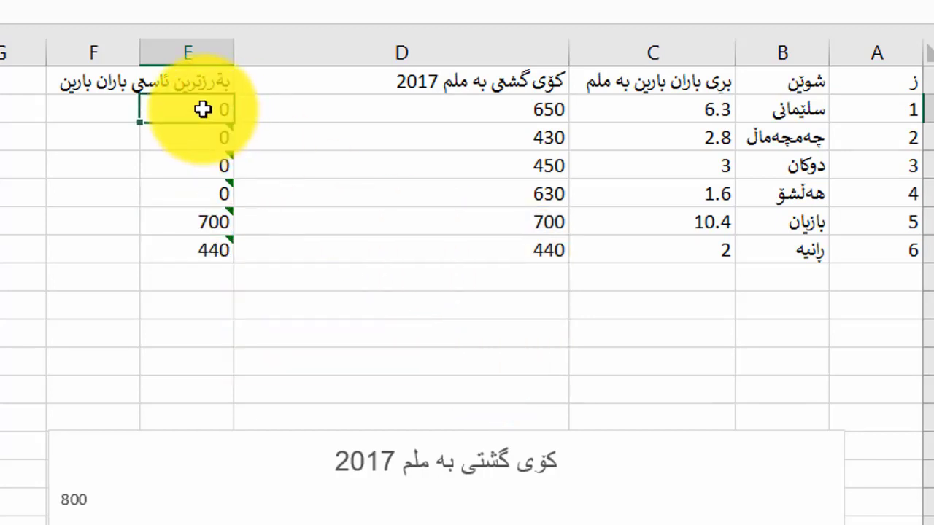
{"action": "double_click", "coordinate": [202, 110]}
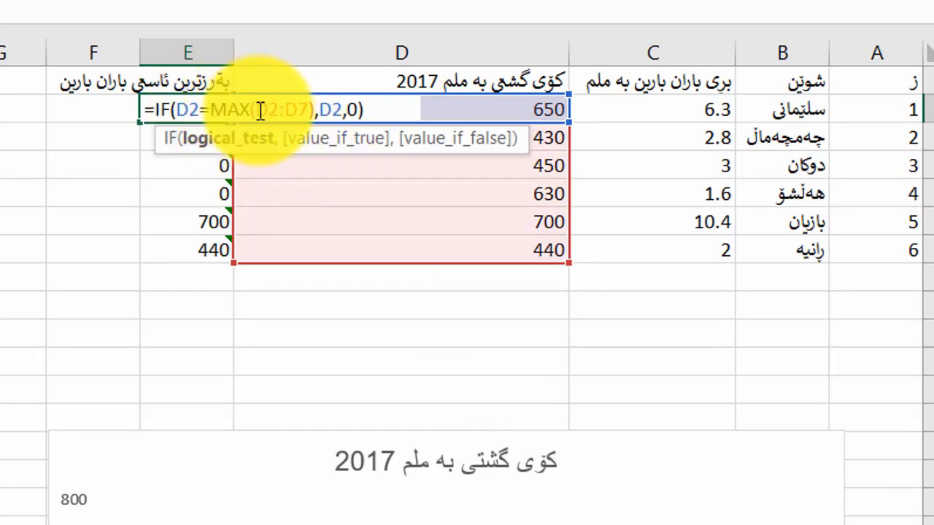
{"action": "left_click", "coordinate": [297, 108]}
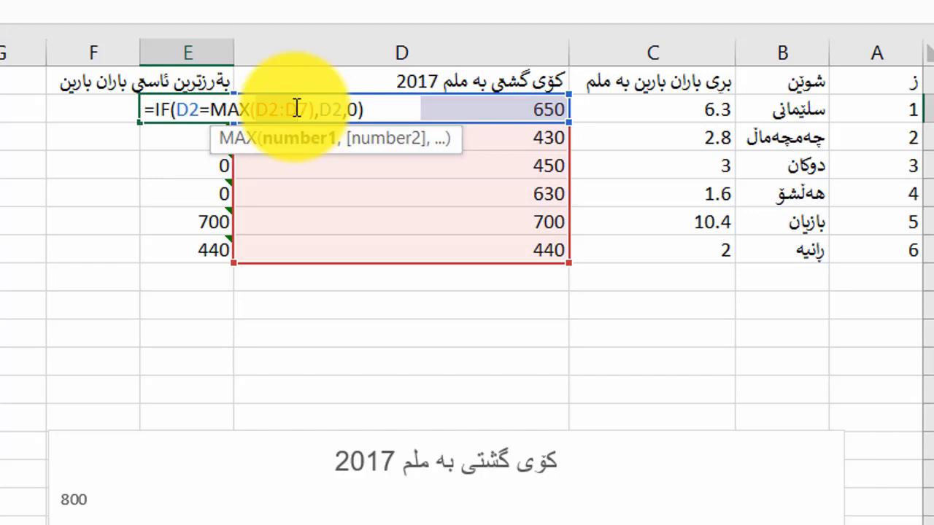
{"action": "key", "text": "ctrl+Return"}
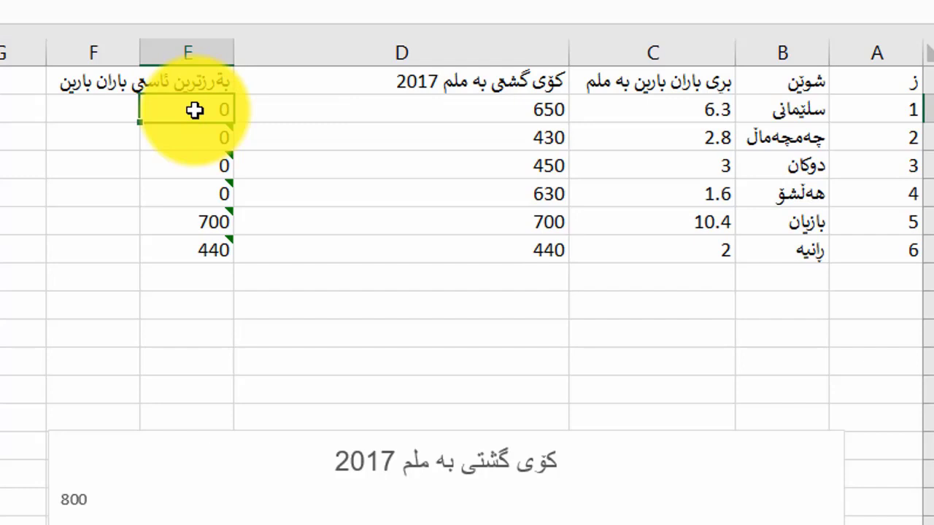
{"action": "double_click", "coordinate": [217, 161]}
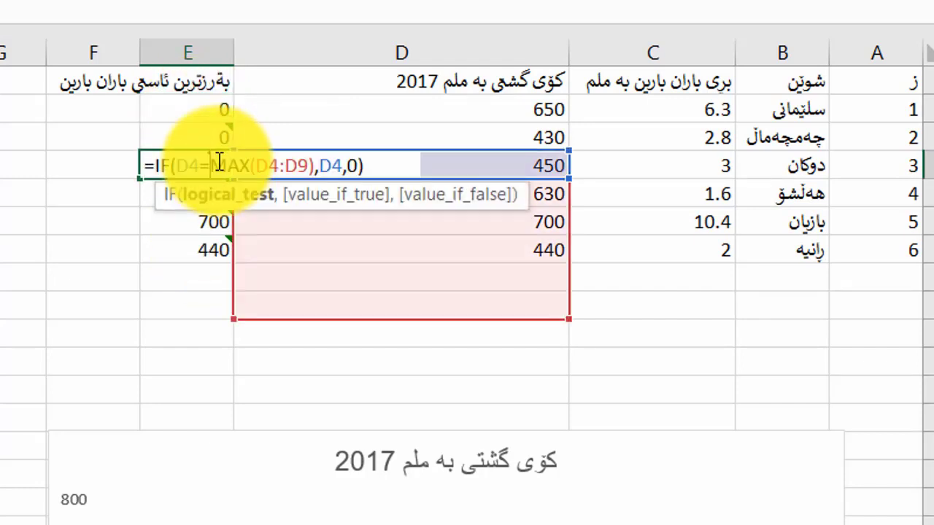
{"action": "left_click", "coordinate": [193, 246]}
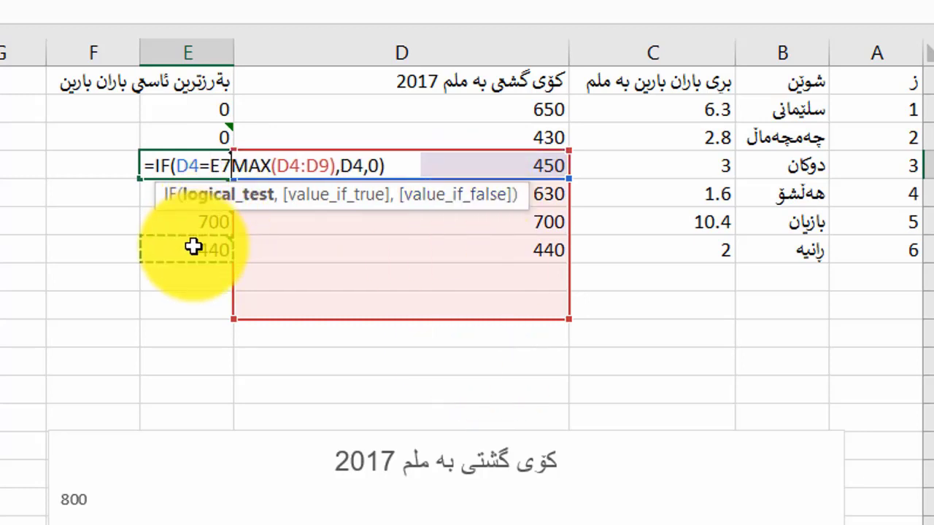
{"action": "key", "text": "Escape"}
{"action": "double_click", "coordinate": [194, 246]}
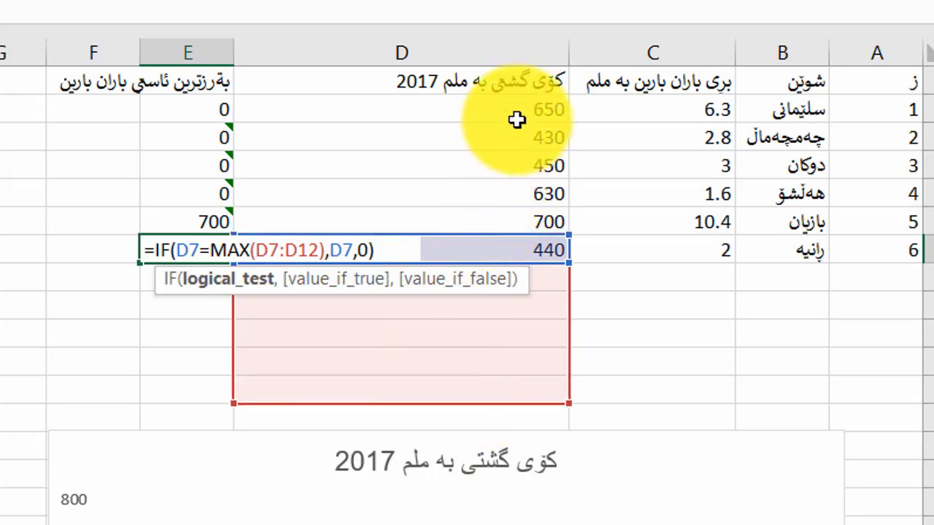
{"action": "key", "text": "ctrl+Return"}
{"action": "left_click_drag", "start_coordinate": [511, 116], "coordinate": [506, 256]}
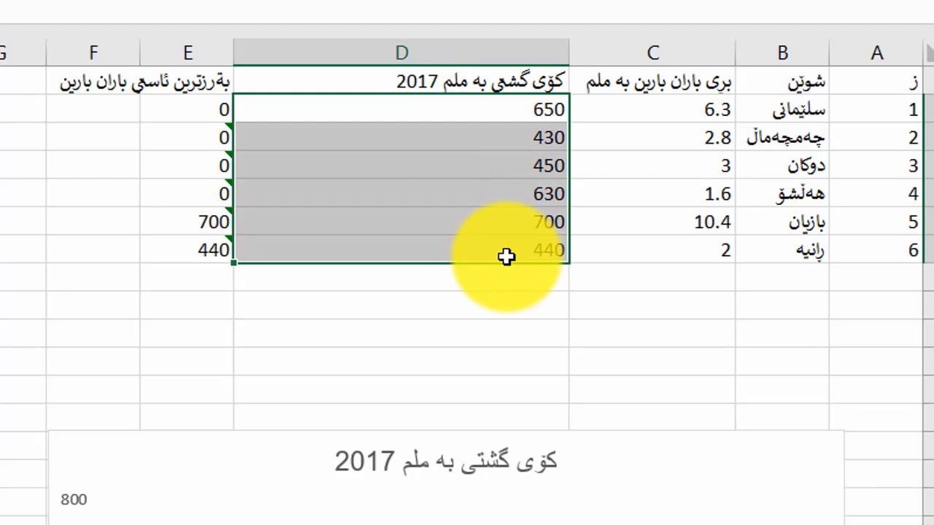
Lock E2's MAX range as $D$2:$D$7 and refill the formula down to E7
{"action": "left_click", "coordinate": [197, 107]}
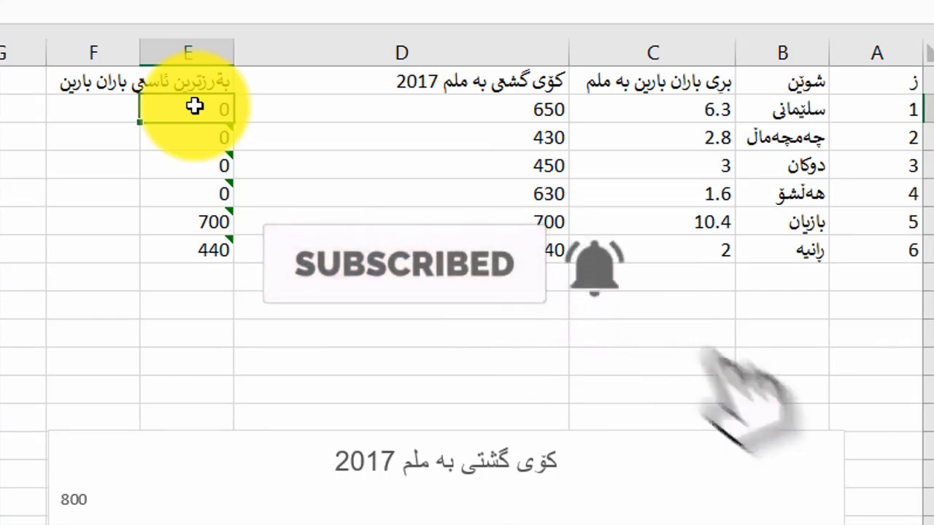
{"action": "double_click", "coordinate": [195, 107]}
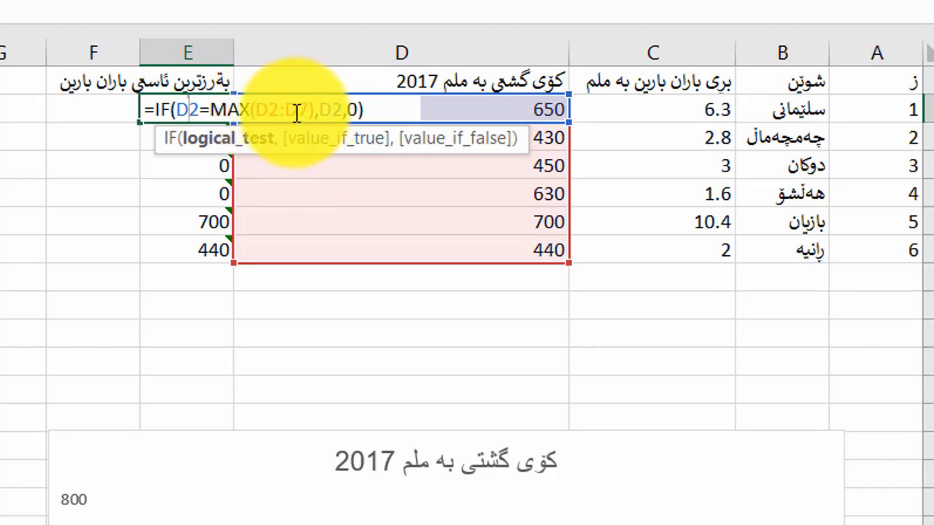
{"action": "left_click", "coordinate": [272, 109]}
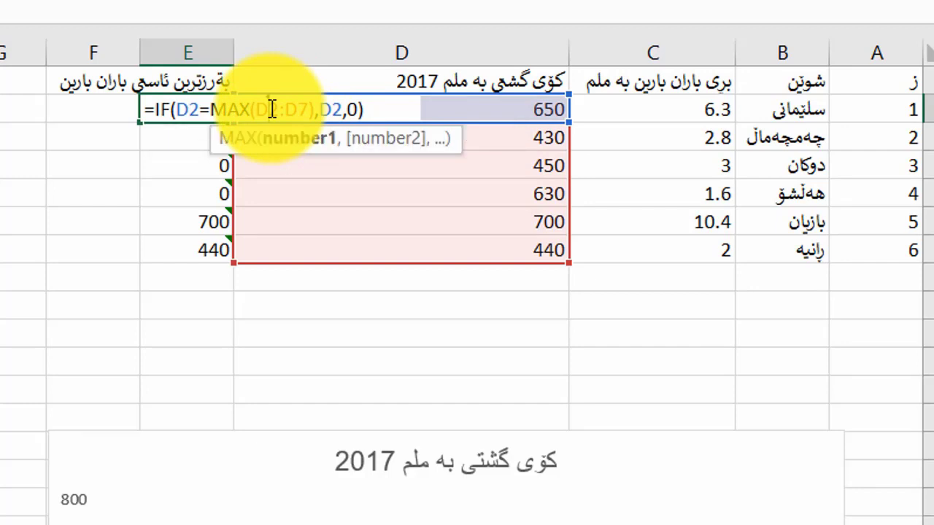
{"action": "key", "text": "F4"}
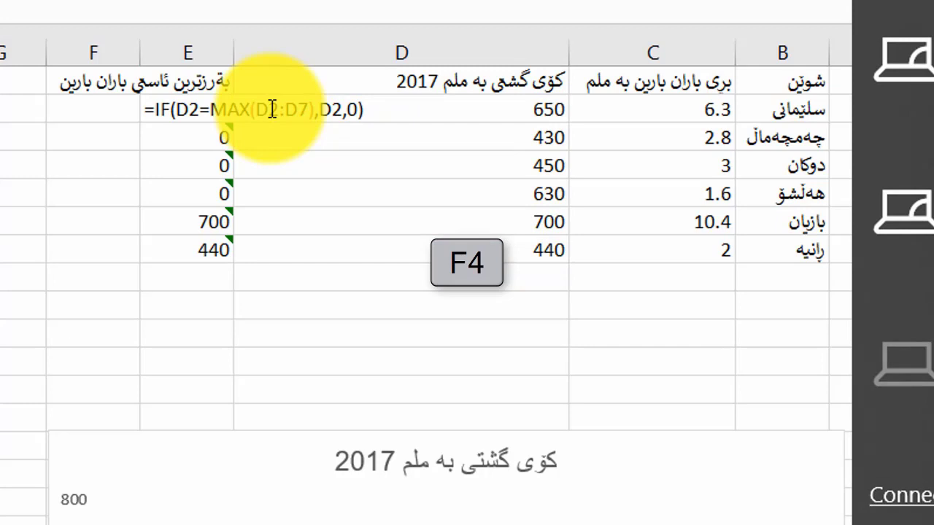
{"action": "left_click", "coordinate": [271, 109]}
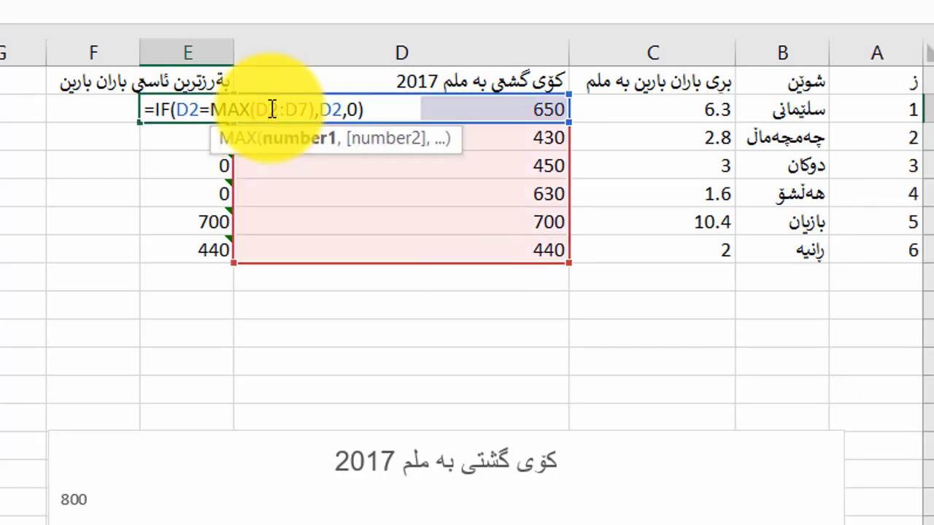
{"action": "key", "text": "F4"}
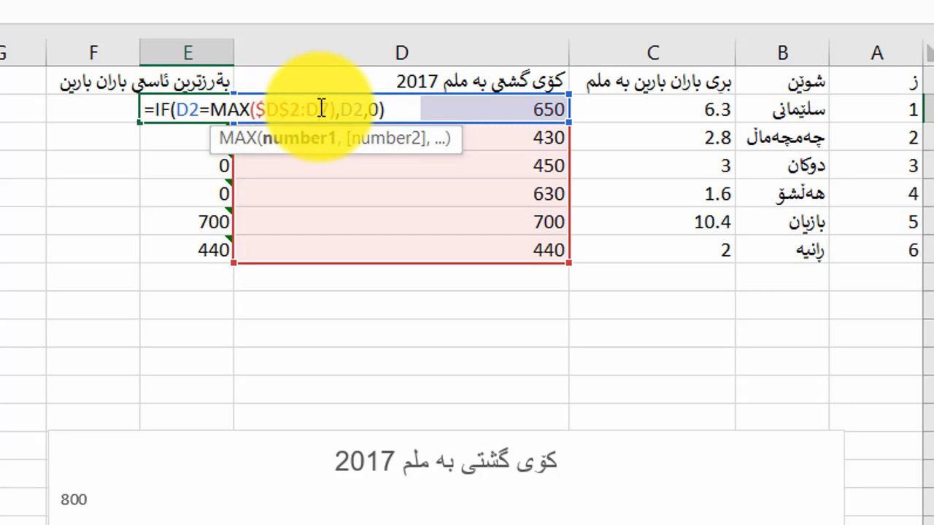
{"action": "key", "text": "F4"}
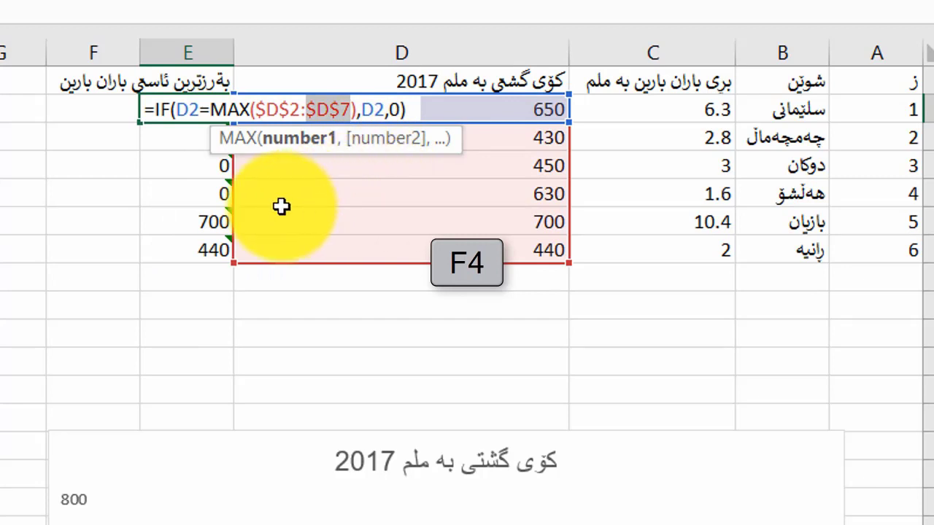
{"action": "key", "text": "Return"}
{"action": "left_click", "coordinate": [190, 103]}
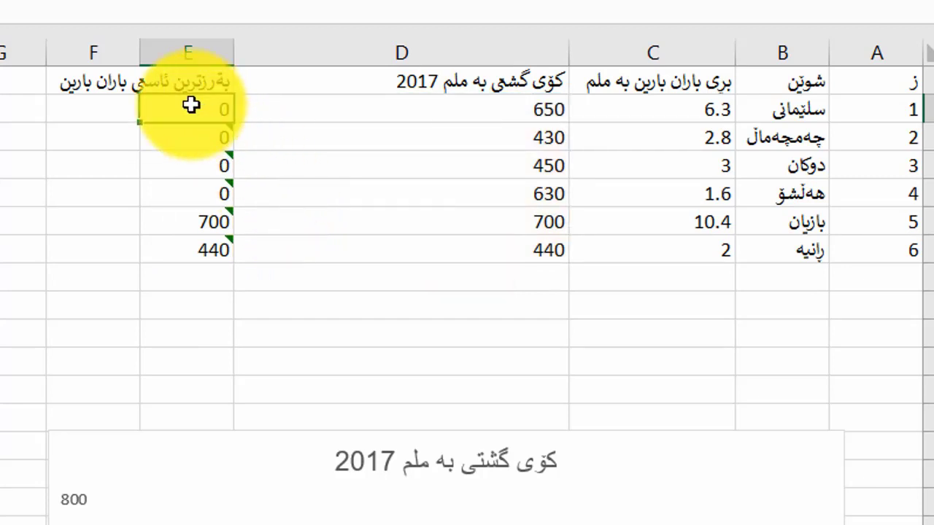
{"action": "double_click", "coordinate": [140, 122]}
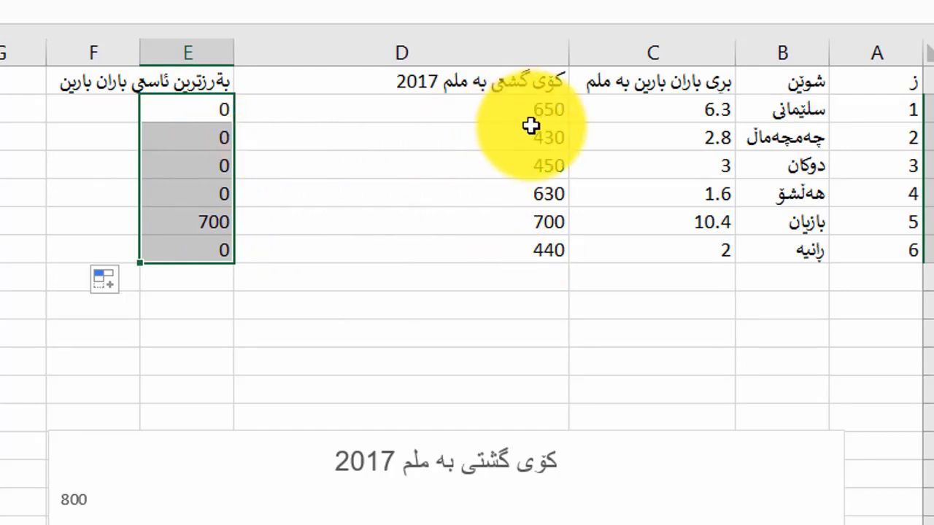
Change D6 to 340, leaving 650 in E2 as the only nonzero helper value
{"action": "left_click", "coordinate": [525, 216]}
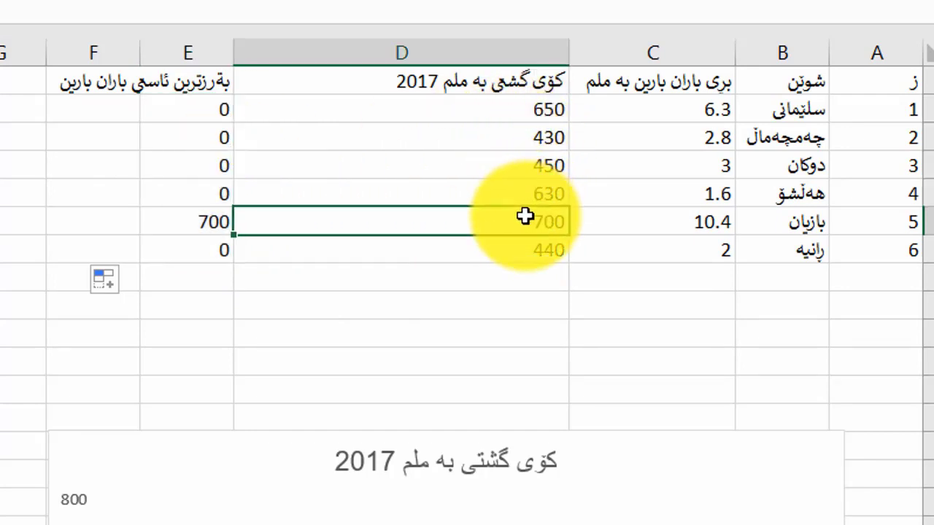
{"action": "type", "text": "340"}
{"action": "key", "text": "Return"}
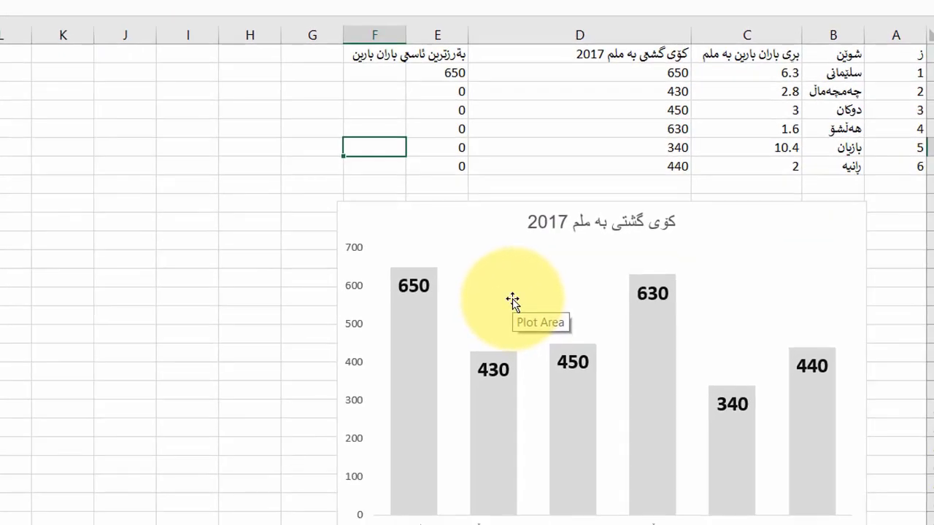
Open the chart's Select Data Source dialog from the Chart Design tools
{"action": "right_click", "coordinate": [513, 301]}
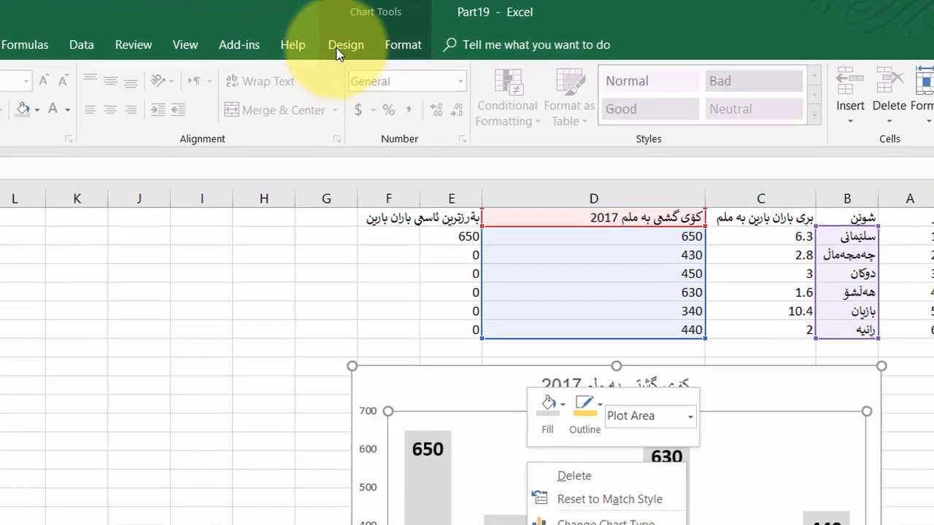
{"action": "left_click", "coordinate": [338, 50]}
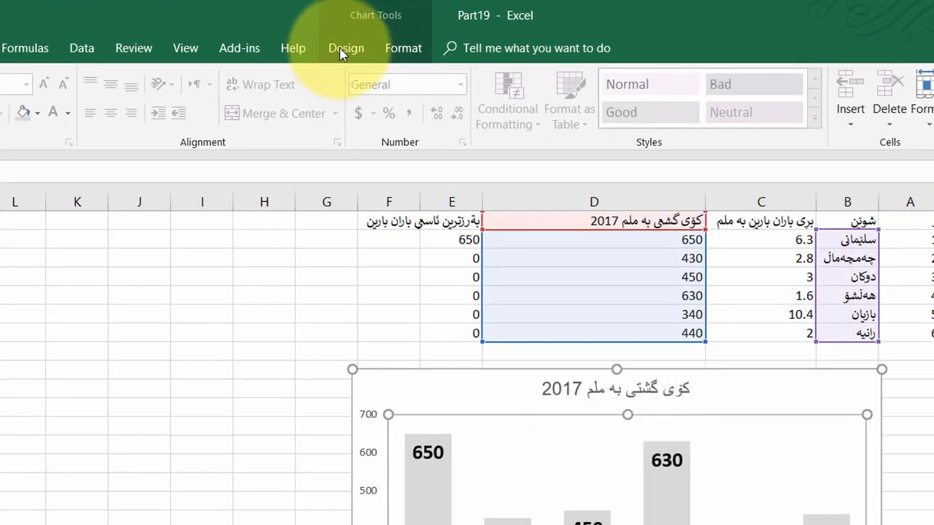
{"action": "left_click", "coordinate": [339, 52]}
{"action": "left_click", "coordinate": [708, 117]}
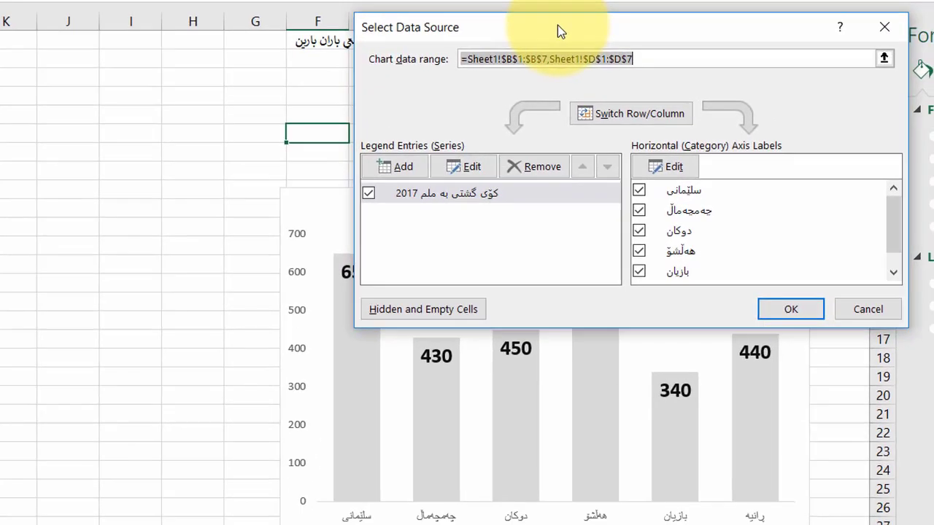
{"action": "mouse_move", "coordinate": [557, 25]}
{"action": "left_mouse_down"}
{"action": "mouse_move", "coordinate": [530, 243]}
{"action": "mouse_move", "coordinate": [485, 243]}
{"action": "left_mouse_up"}
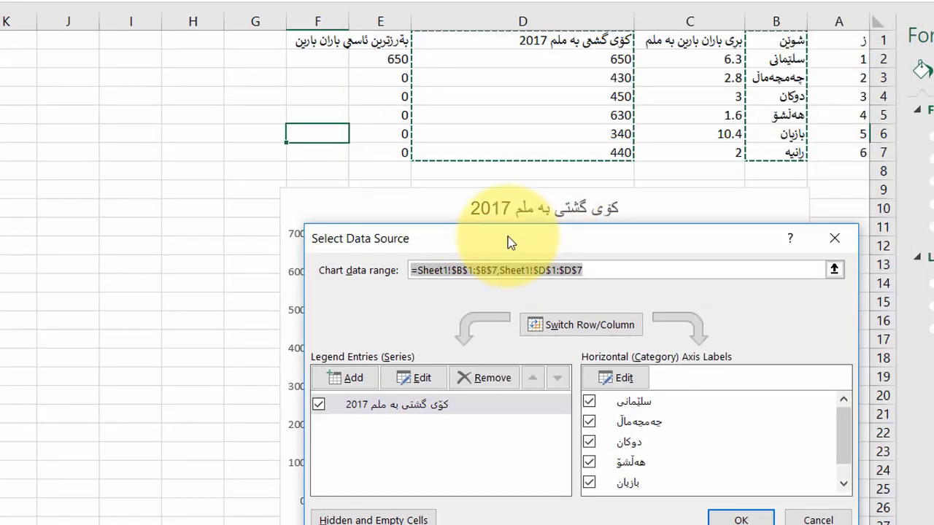
Add a series named from E1 with values E2:E7 and confirm both dialogs
{"action": "left_click", "coordinate": [353, 382]}
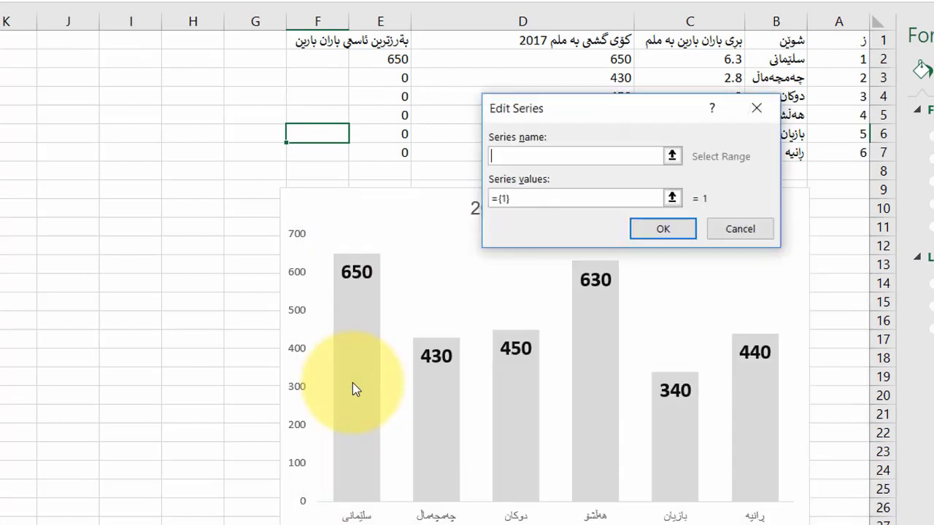
{"action": "left_click", "coordinate": [510, 156]}
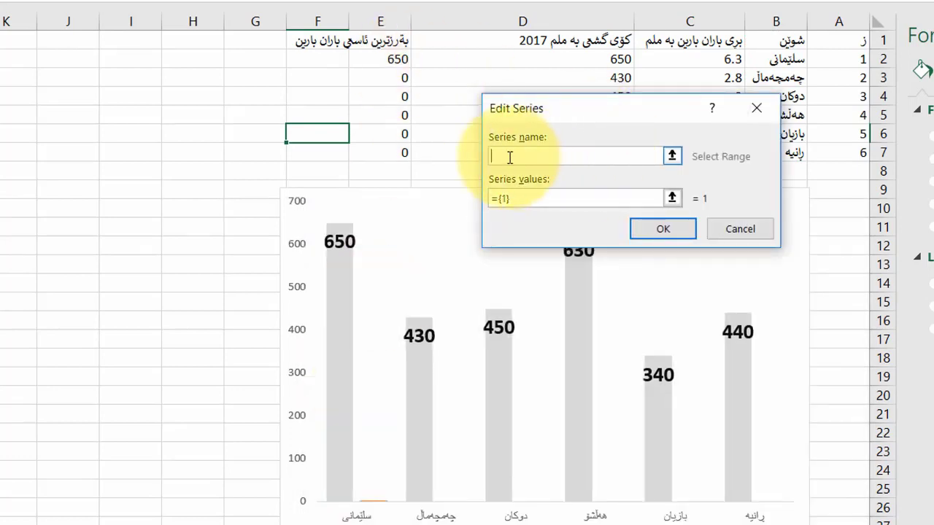
{"action": "left_click", "coordinate": [671, 155]}
{"action": "left_click", "coordinate": [377, 43]}
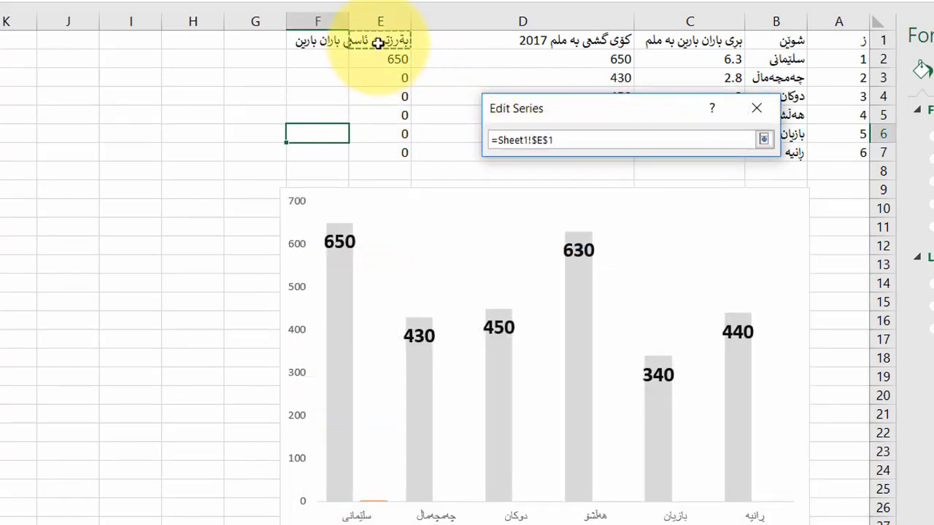
{"action": "left_click", "coordinate": [764, 139]}
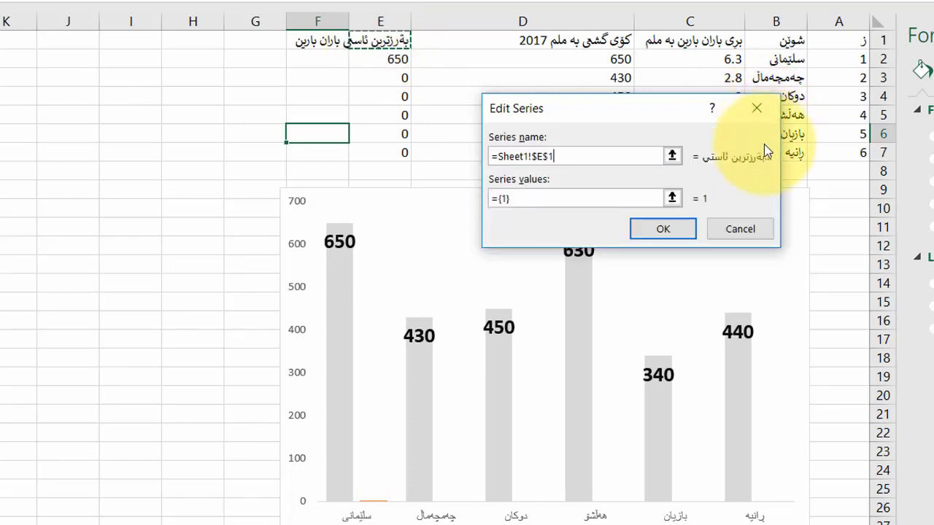
{"action": "left_click", "coordinate": [673, 197]}
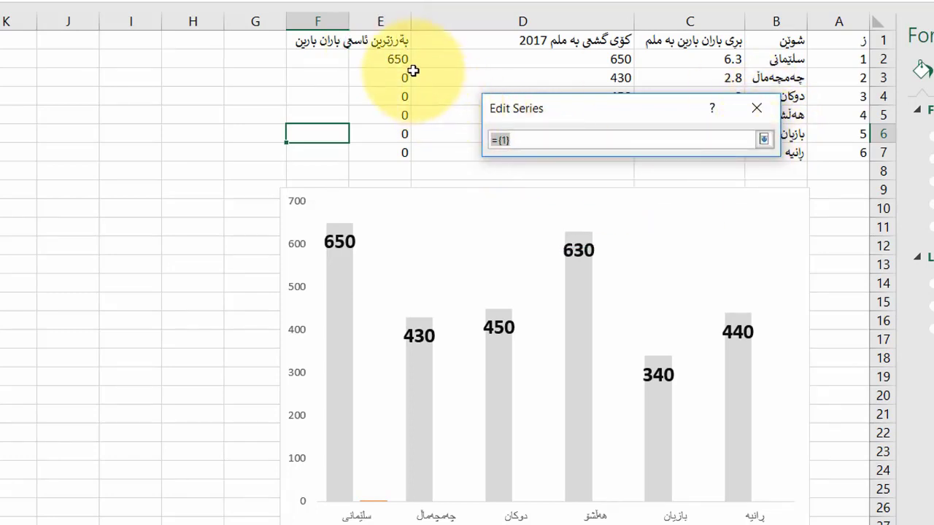
{"action": "left_click_drag", "start_coordinate": [400, 60], "coordinate": [396, 152]}
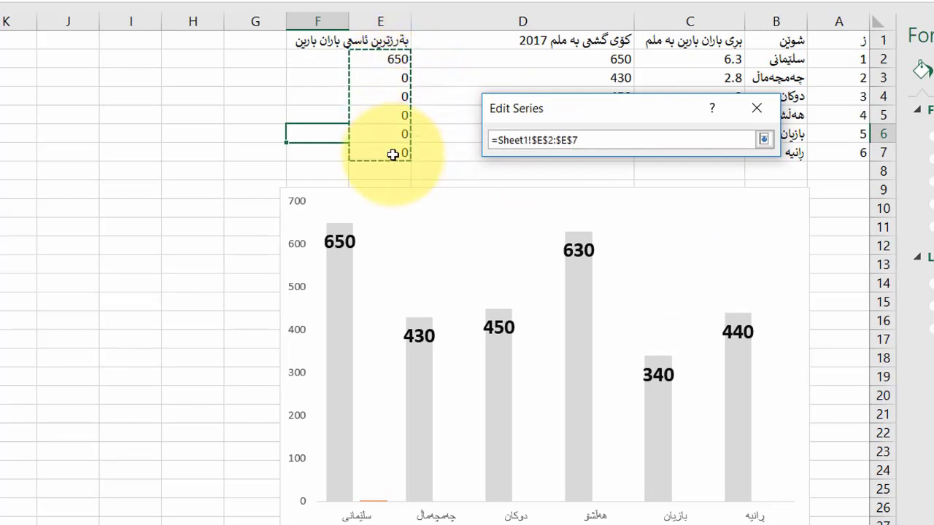
{"action": "left_click", "coordinate": [764, 139]}
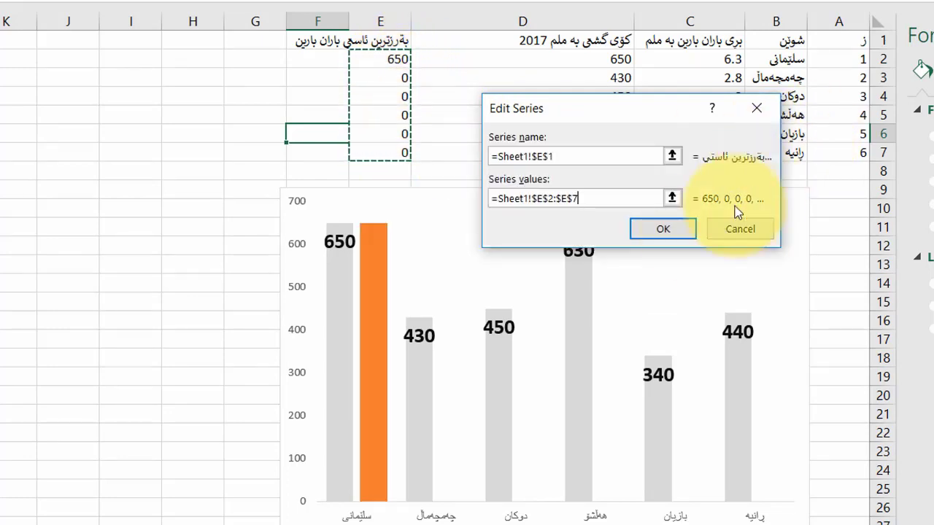
{"action": "left_click", "coordinate": [679, 231]}
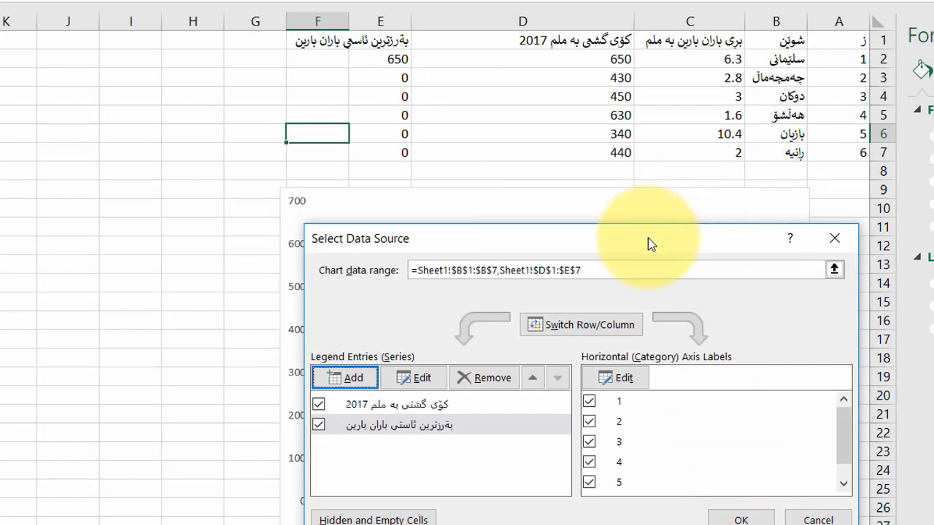
{"action": "left_click", "coordinate": [740, 519]}
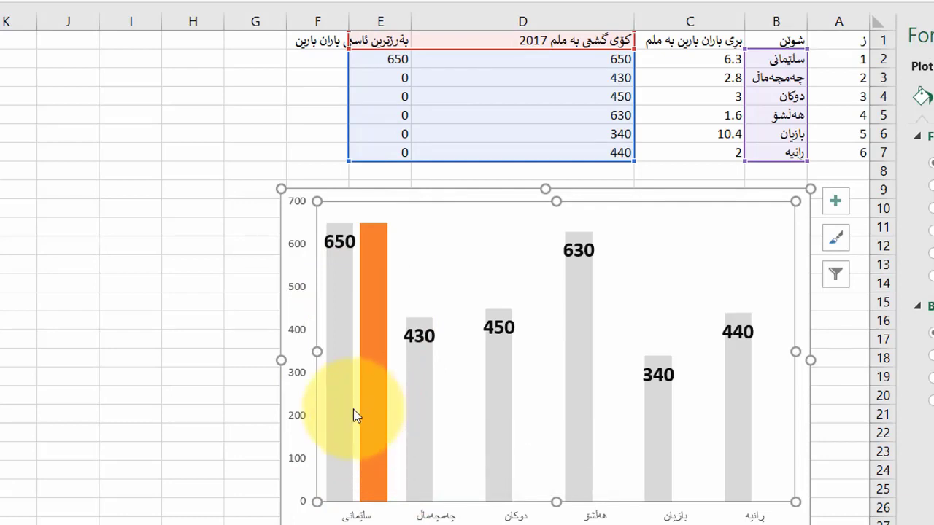
{"action": "mouse_move", "coordinate": [538, 336]}
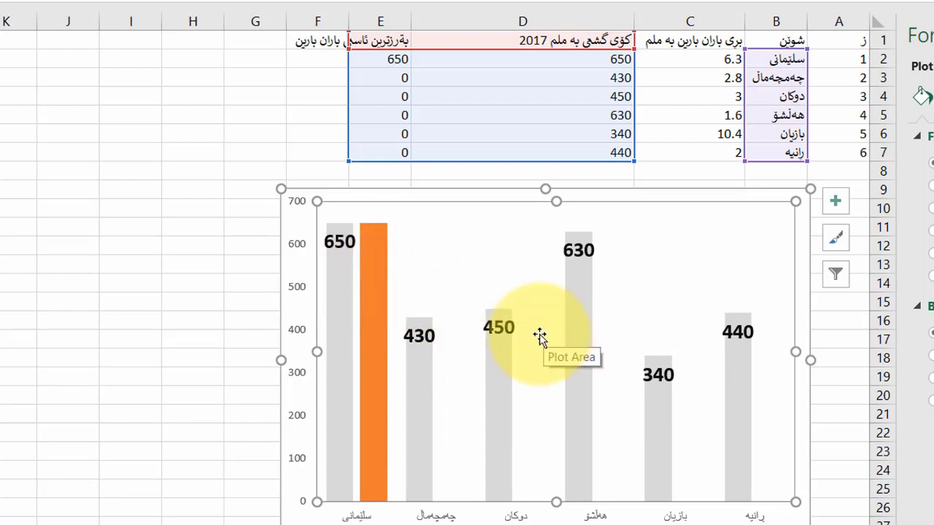
{"action": "mouse_move", "coordinate": [374, 365]}
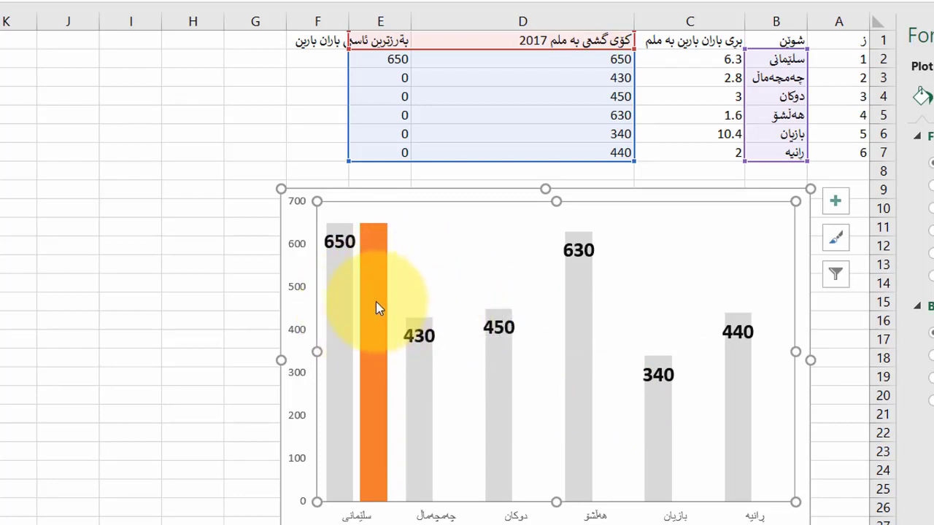
Set the helper series' Series Overlap to 100% so the orange 650 bar covers the grey one
{"action": "double_click", "coordinate": [375, 302]}
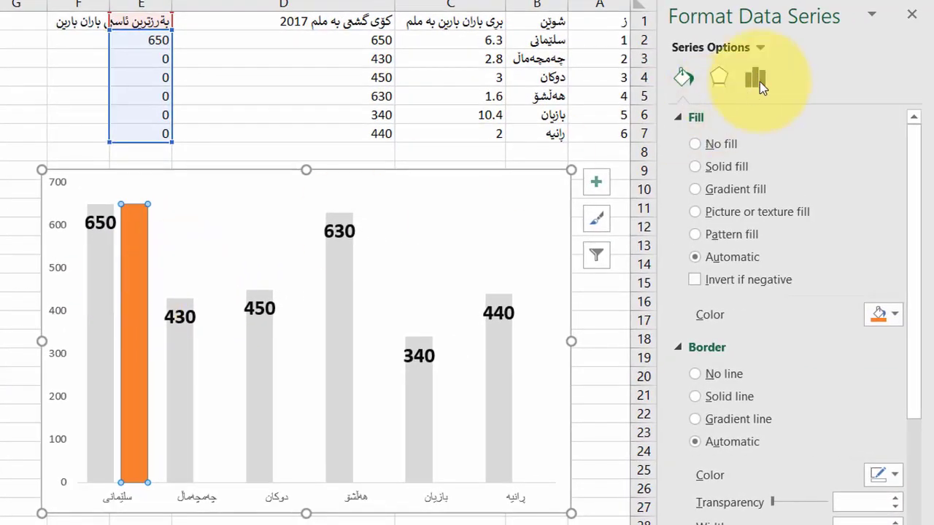
{"action": "left_click", "coordinate": [758, 48]}
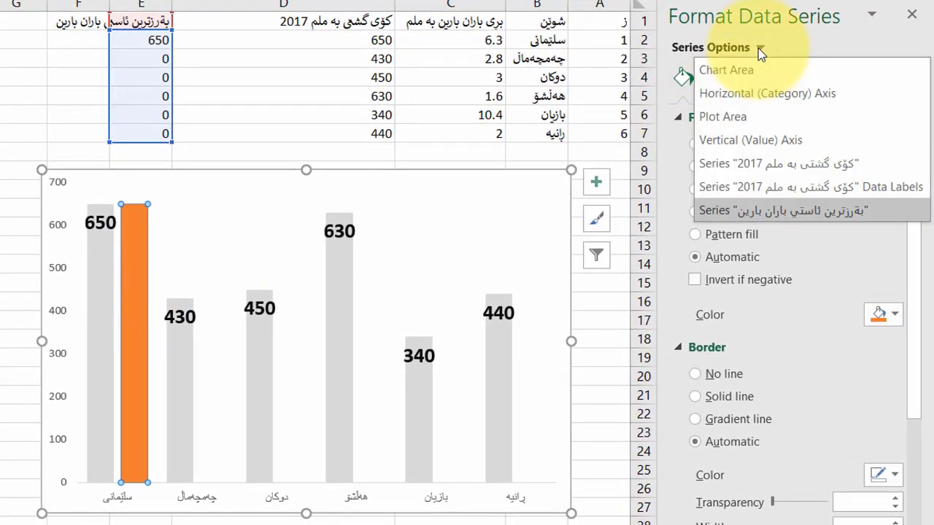
{"action": "left_click", "coordinate": [806, 213]}
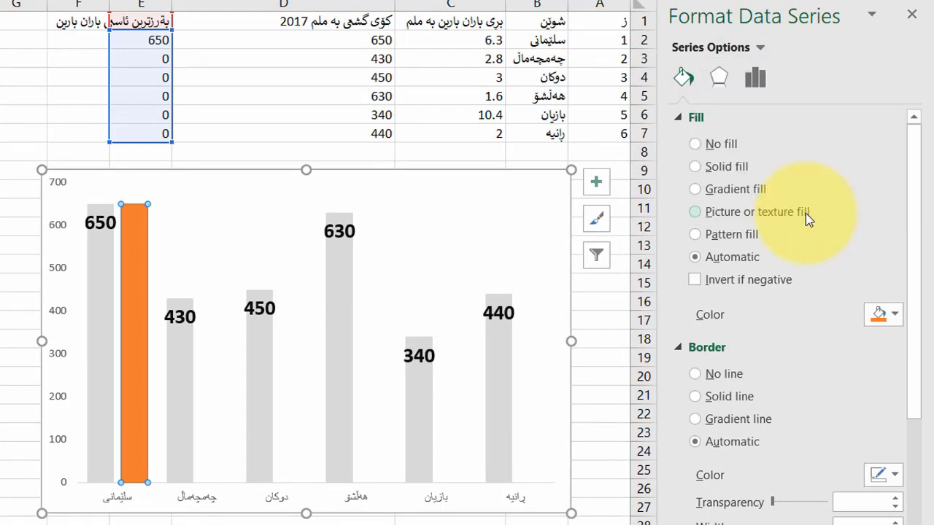
{"action": "left_click", "coordinate": [756, 78]}
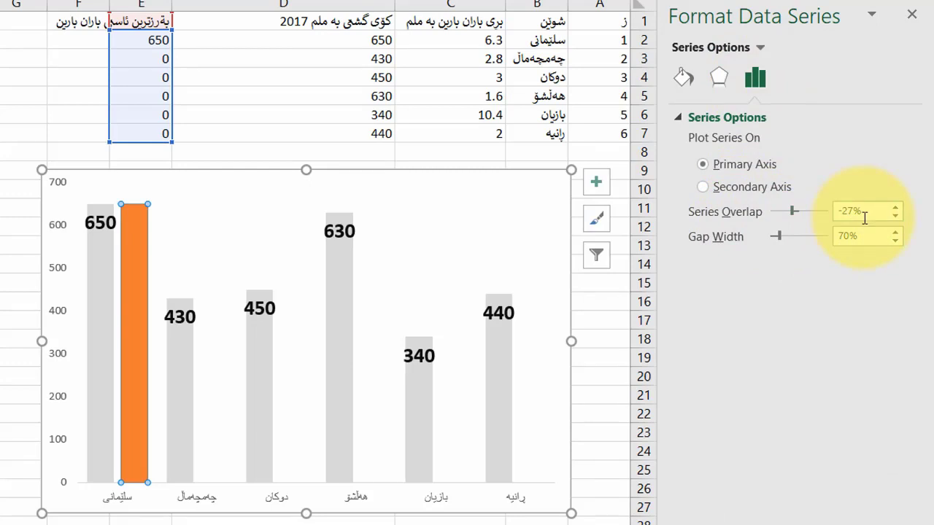
{"action": "mouse_move", "coordinate": [864, 211]}
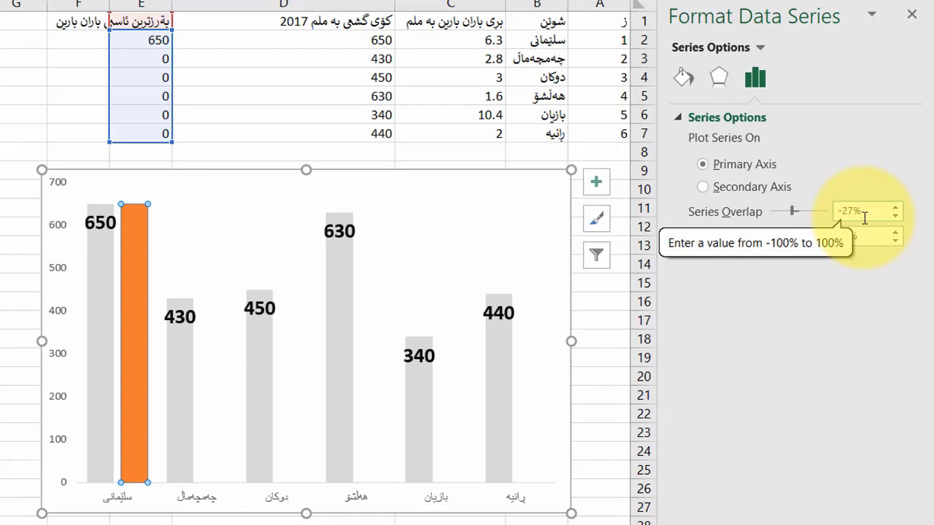
{"action": "left_click_drag", "start_coordinate": [861, 210], "coordinate": [823, 210]}
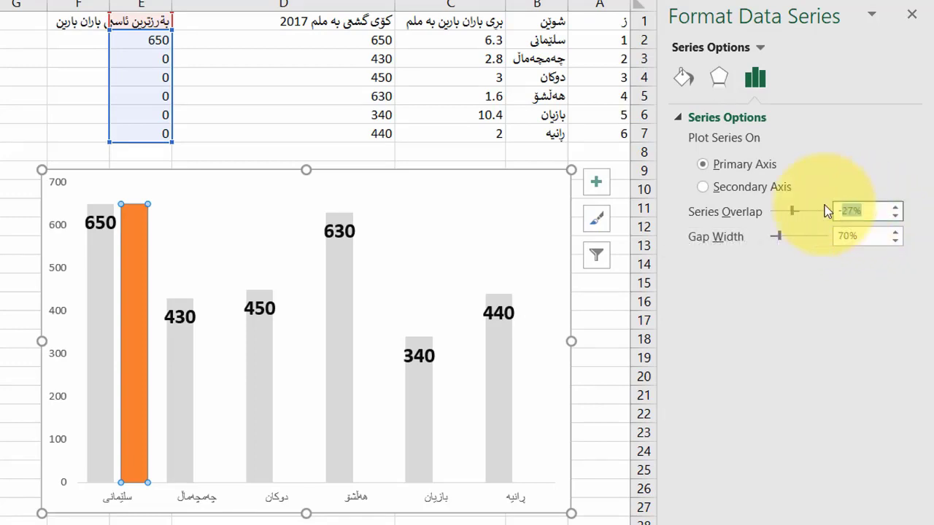
{"action": "type", "text": "100"}
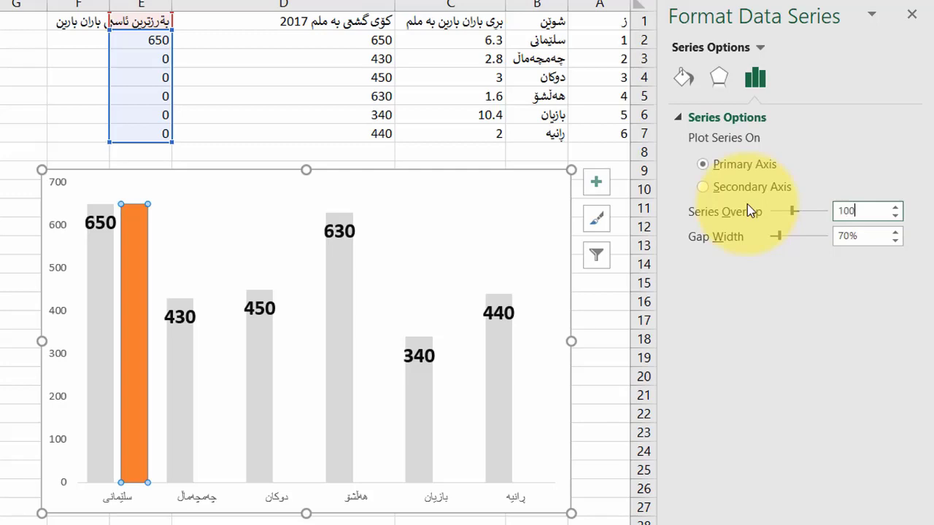
{"action": "key", "text": "Return"}
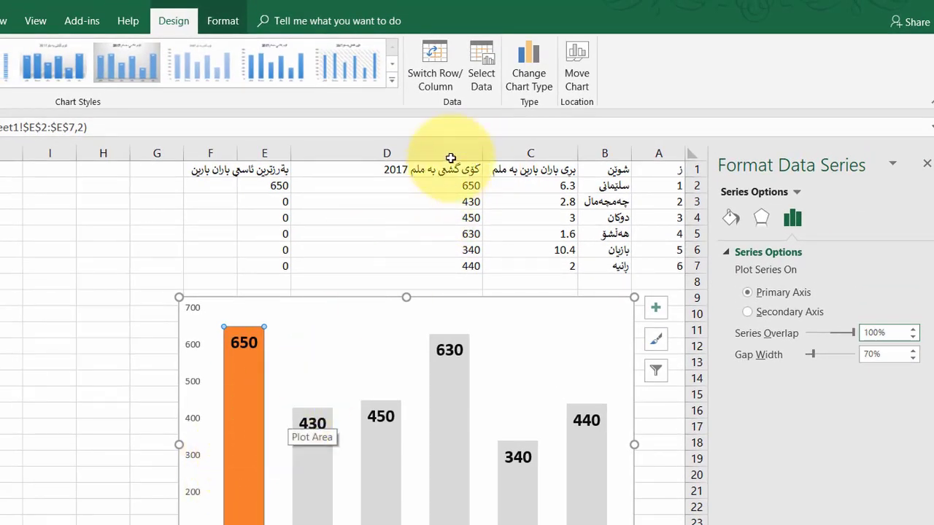
{"action": "left_click", "coordinate": [484, 79]}
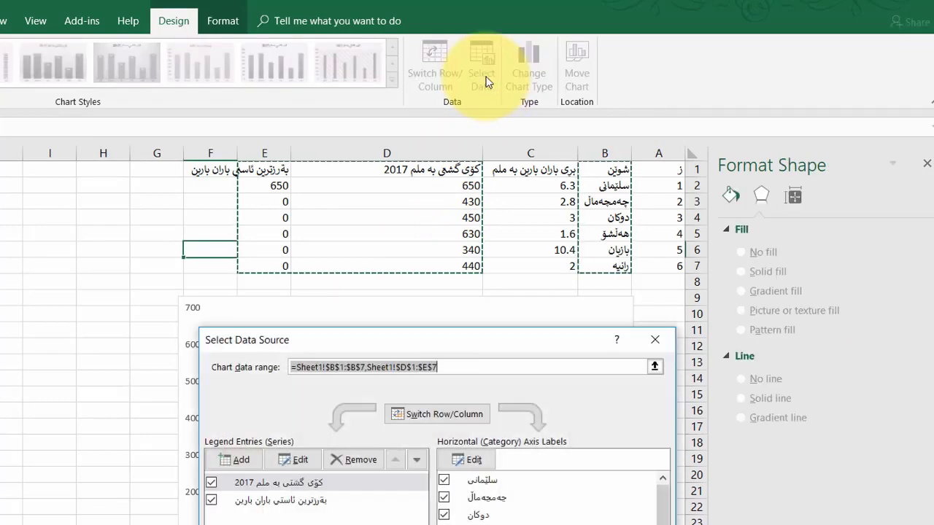
{"action": "mouse_move", "coordinate": [422, 338]}
{"action": "left_mouse_down"}
{"action": "mouse_move", "coordinate": [388, 130]}
{"action": "mouse_move", "coordinate": [420, 99]}
{"action": "left_mouse_up"}
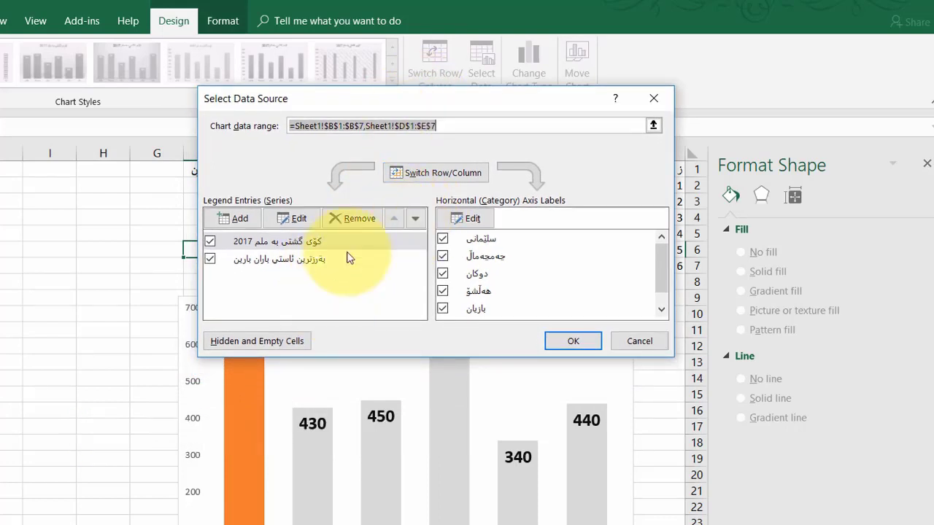
{"action": "left_click_drag", "start_coordinate": [423, 98], "coordinate": [427, 75]}
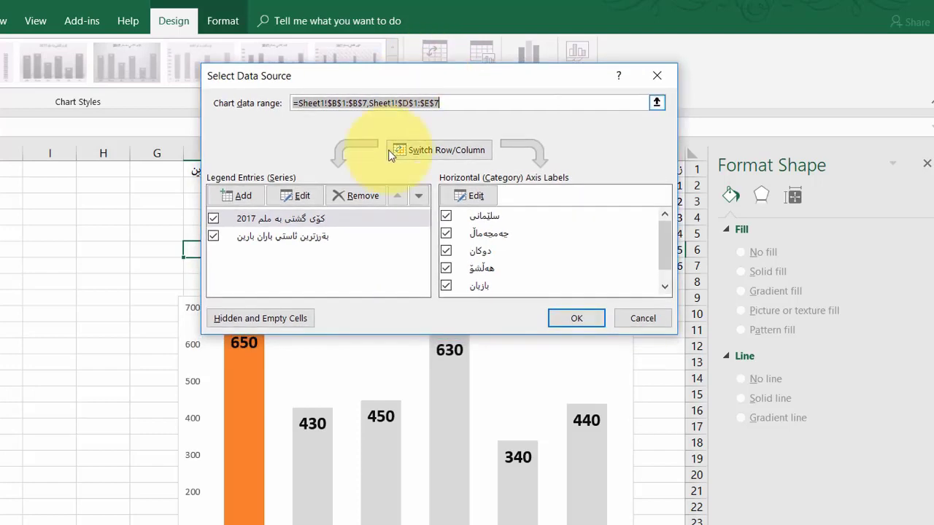
{"action": "left_click", "coordinate": [329, 238]}
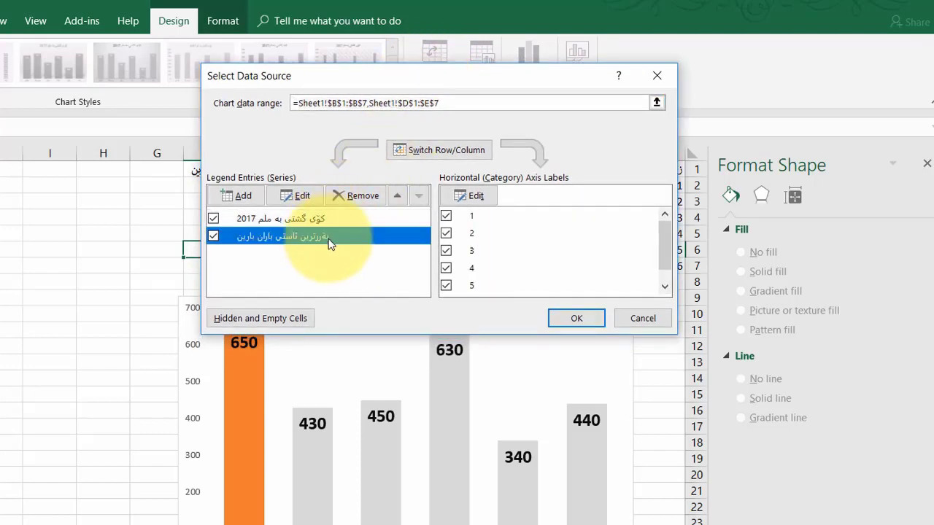
{"action": "left_click", "coordinate": [398, 196]}
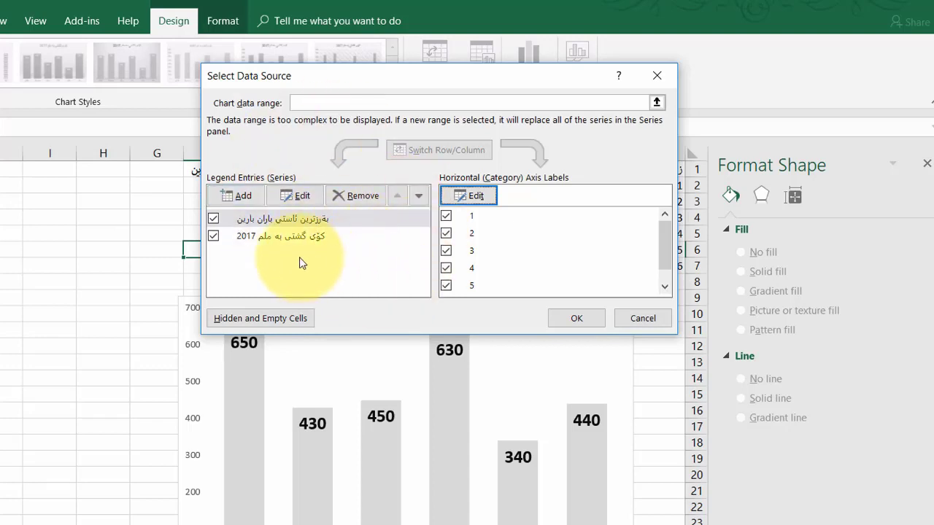
{"action": "left_click", "coordinate": [315, 220]}
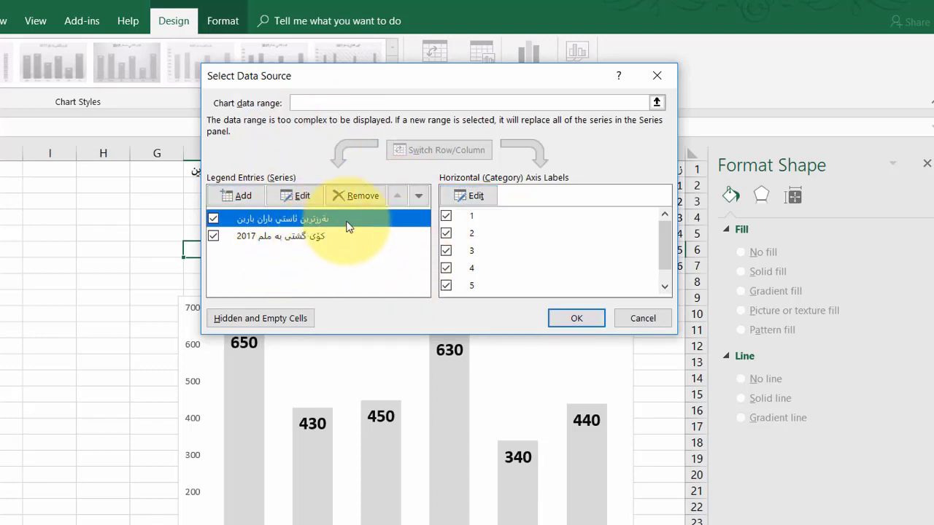
{"action": "left_click", "coordinate": [418, 197]}
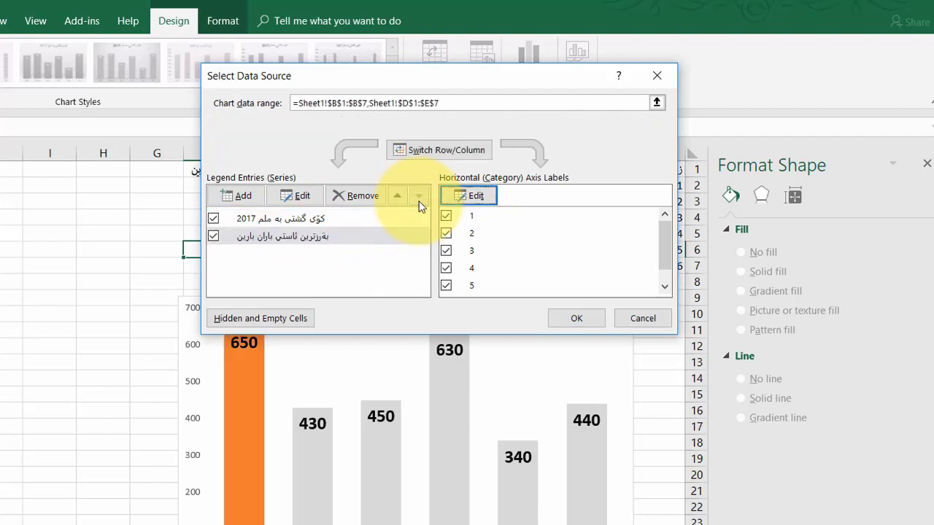
{"action": "left_click", "coordinate": [588, 319]}
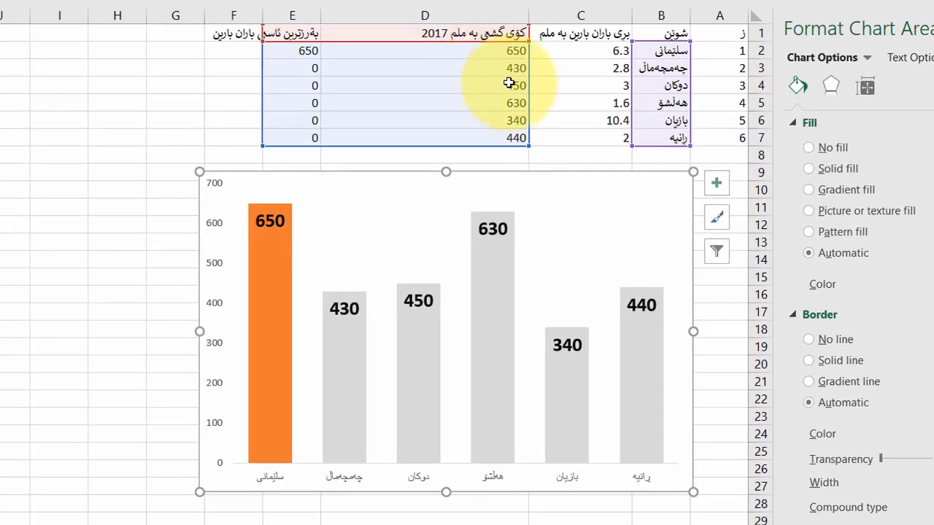
Set D5 and D3 to 700 so both tied maximum bars turn orange
{"action": "left_click", "coordinate": [485, 102]}
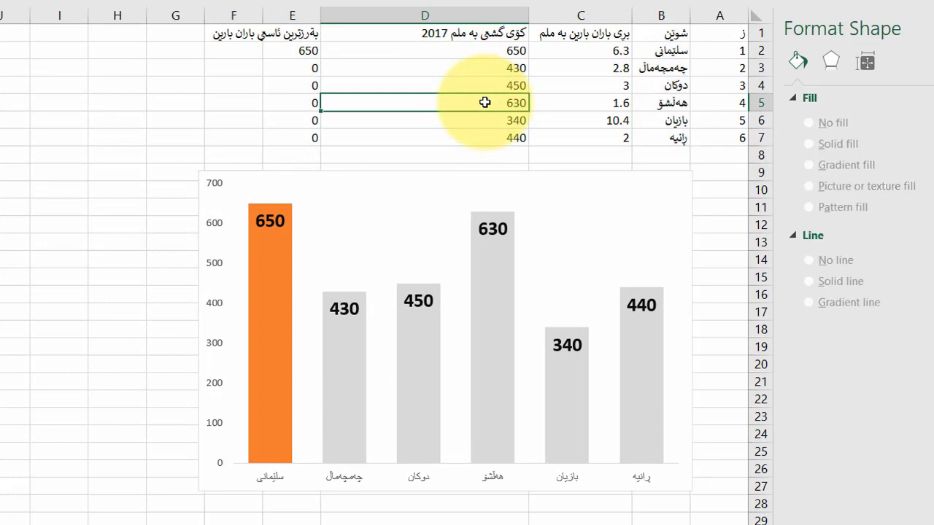
{"action": "type", "text": "70"}
{"action": "type", "text": "0"}
{"action": "key", "text": "Return"}
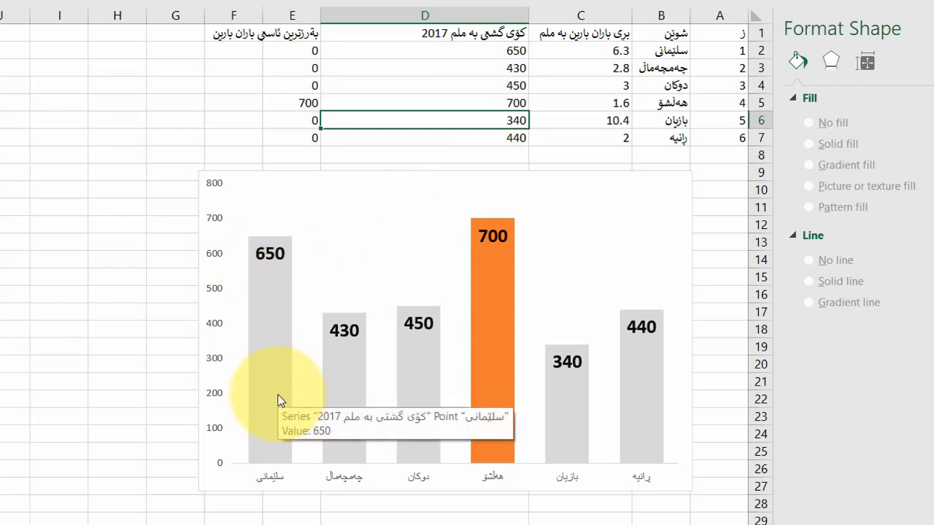
{"action": "mouse_move", "coordinate": [502, 272]}
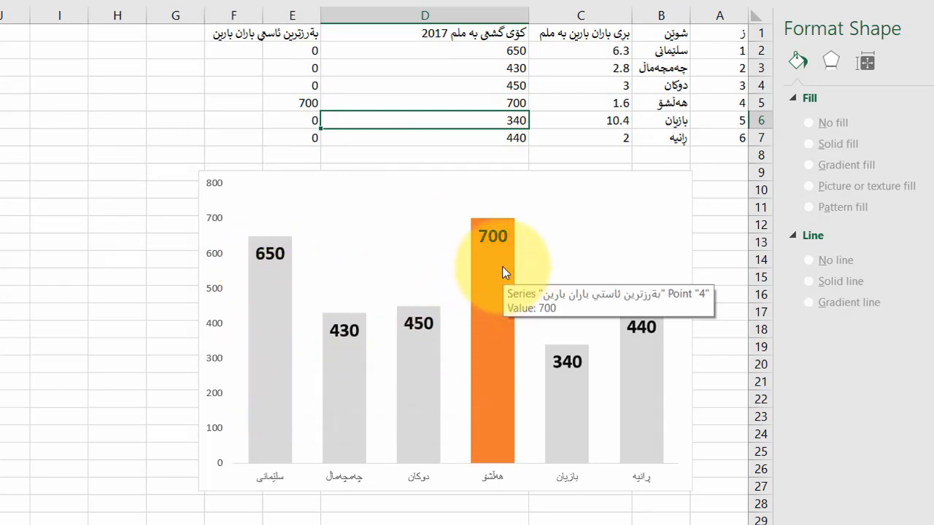
{"action": "left_click", "coordinate": [505, 69]}
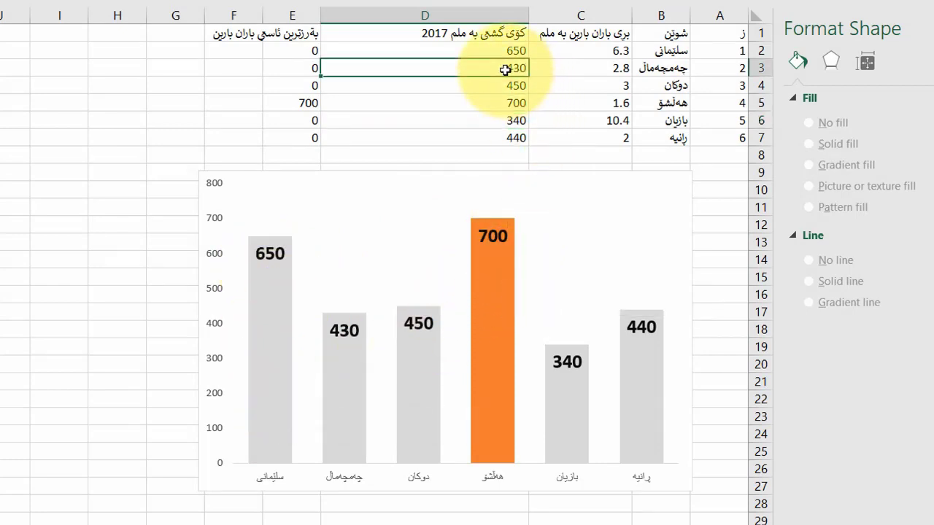
{"action": "type", "text": "700"}
{"action": "key", "text": "Return"}
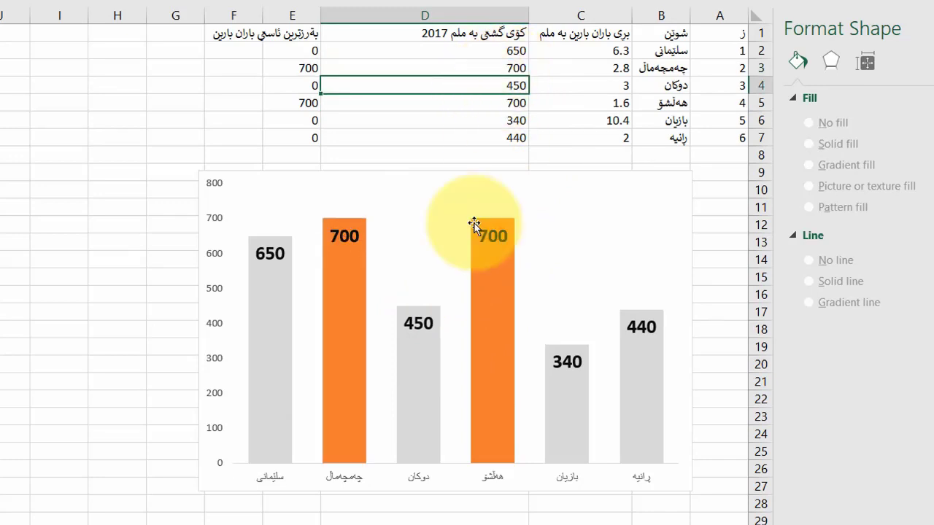